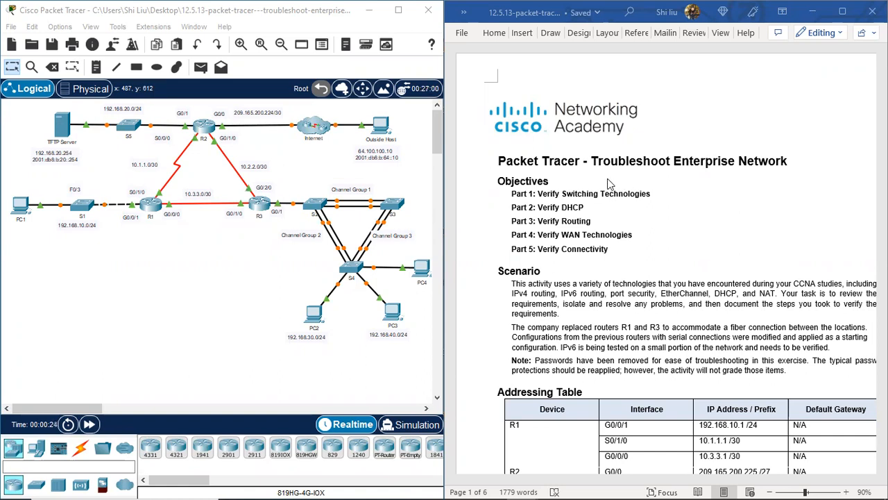
Step: Review the lab's objectives, scenario and start of the addressing table alongside the links between R1, R2 and R3
scroll(740, 179, "down", 2)
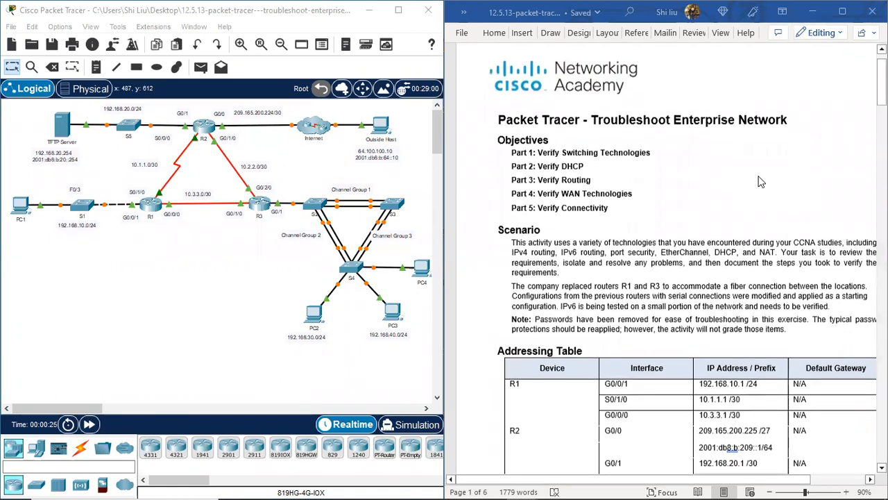
left_click_drag(674, 479, 698, 483)
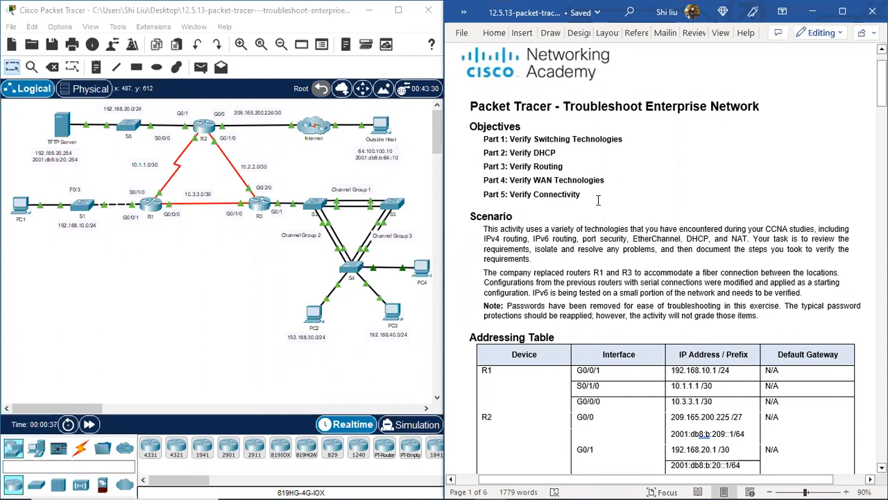
scroll(768, 185, "down", 2)
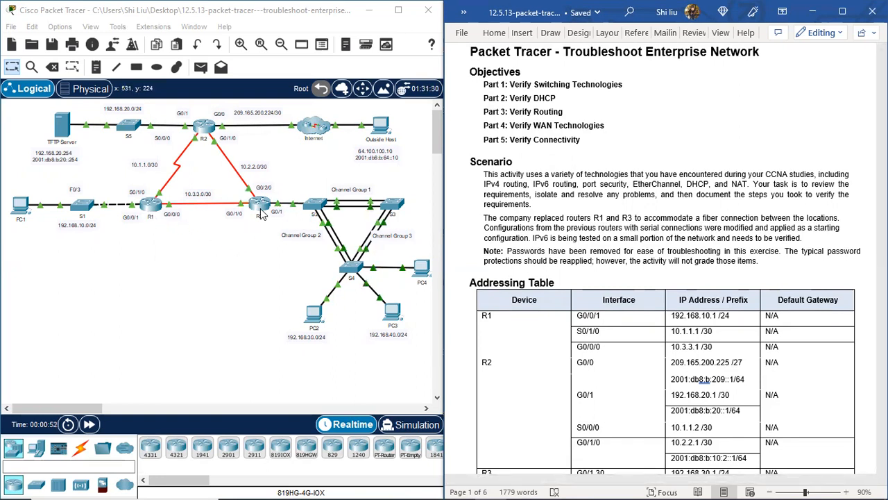
left_click_drag(194, 180, 218, 229)
left_click_drag(213, 161, 248, 159)
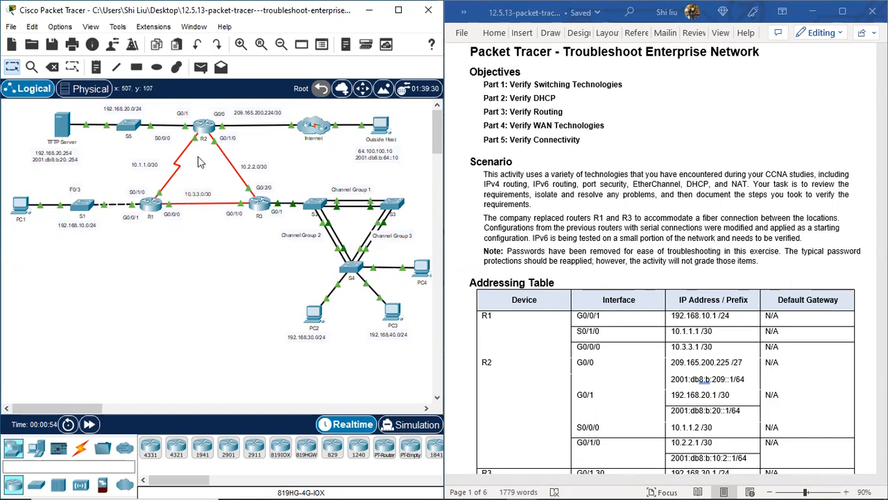
left_click_drag(170, 149, 184, 182)
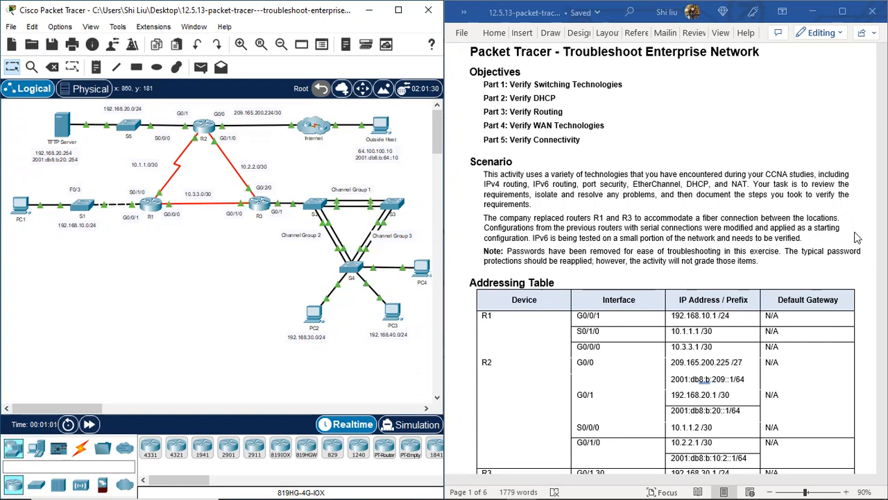
scroll(852, 239, "down", 3)
scroll(845, 239, "down", 3)
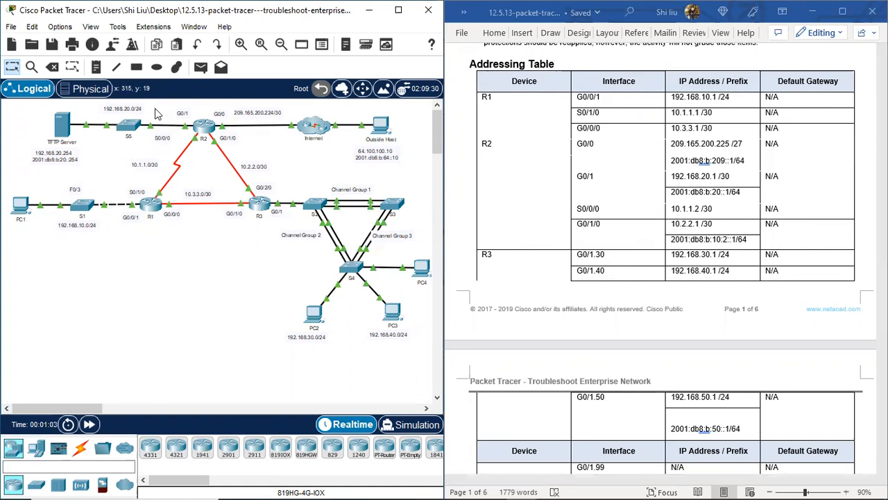
Step: Examine the rest of the addressing table against the topology's devices, down to the Part 1 switching instructions
left_click_drag(159, 103, 253, 244)
scroll(528, 209, "down", 8)
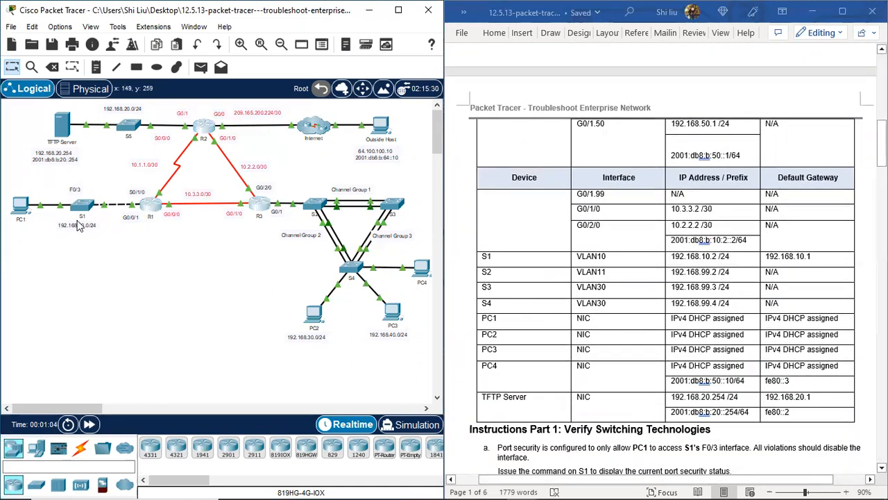
left_click_drag(303, 182, 415, 290)
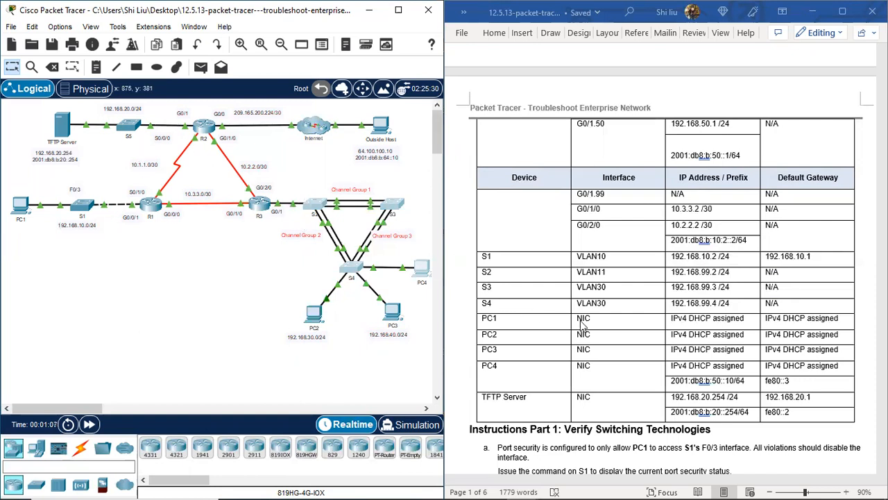
scroll(580, 321, "down", 2)
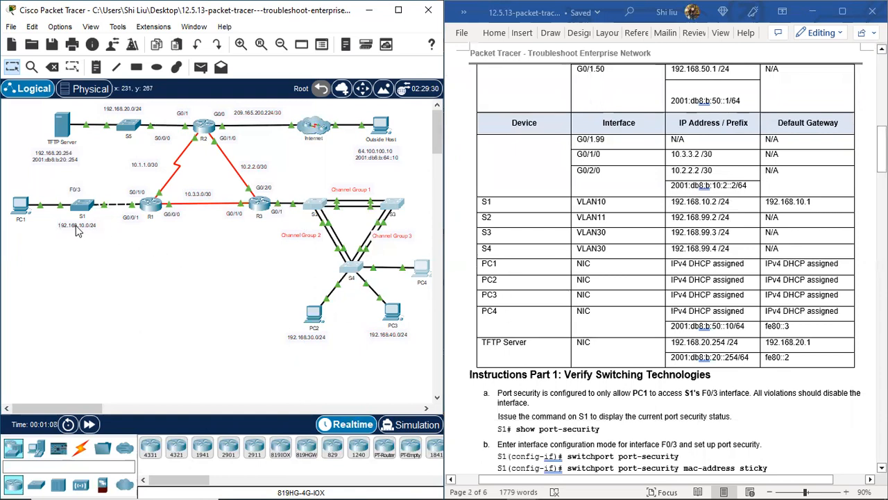
left_click_drag(9, 228, 28, 175)
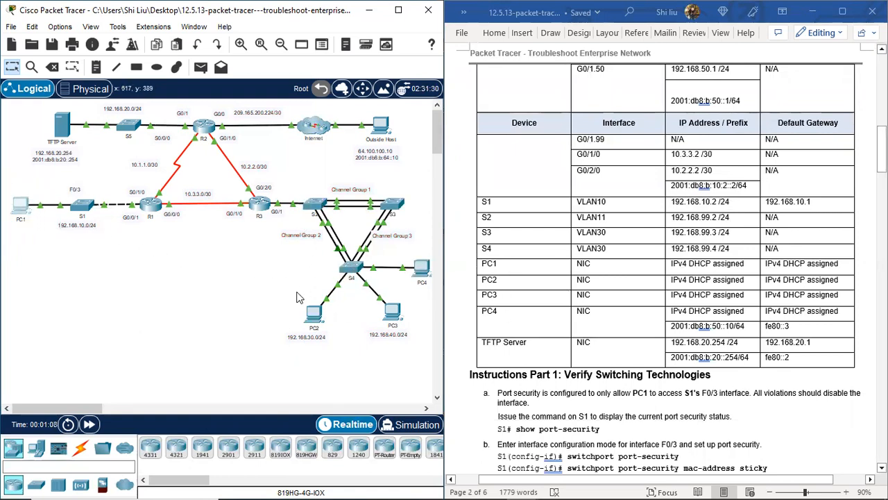
left_click_drag(284, 294, 439, 261)
scroll(628, 339, "down", 2)
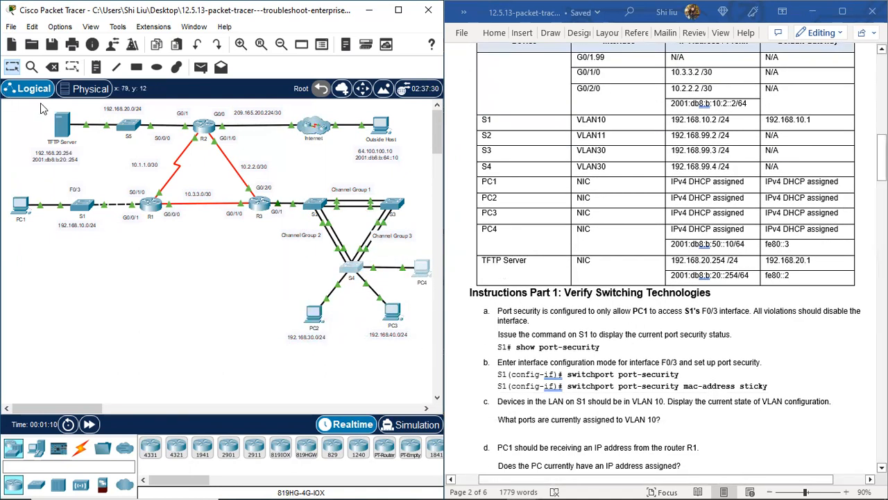
left_click_drag(40, 102, 85, 148)
scroll(548, 259, "down", 2)
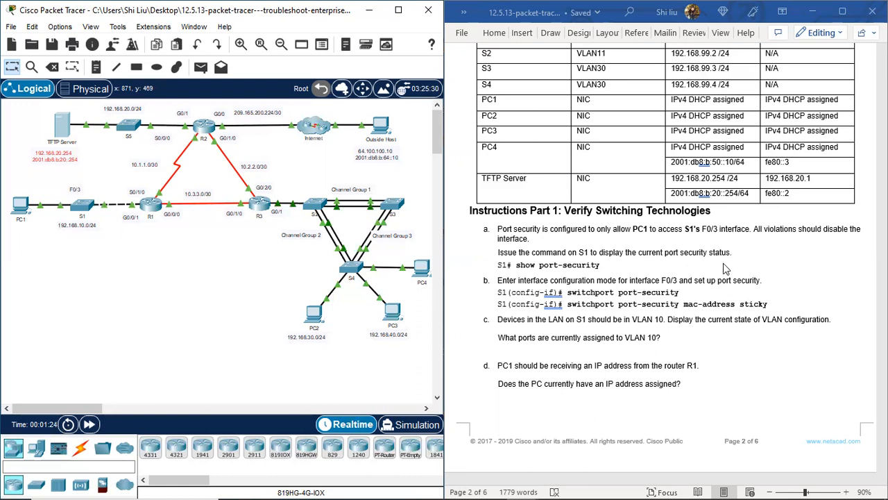
Step: Open the command line of switch S1, enter privileged EXEC mode, and place its window beside the instructions
left_click(82, 204)
left_click(313, 55)
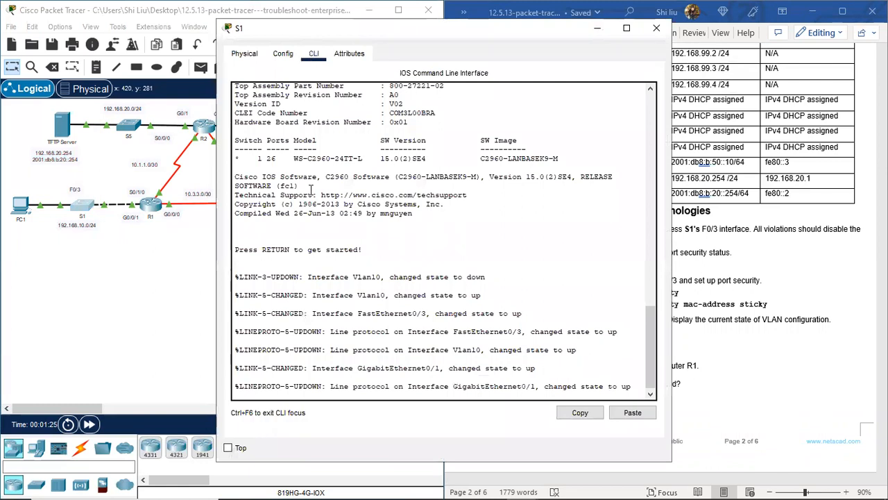
key("Return")
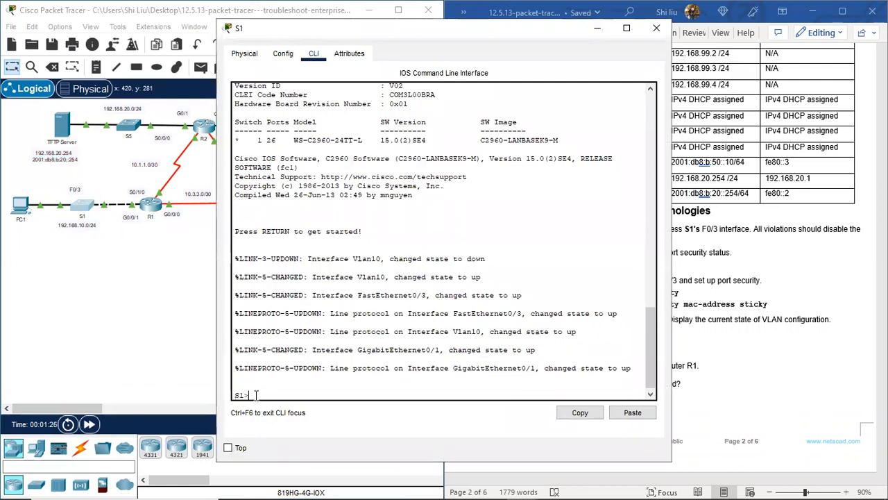
type("en")
key("Return")
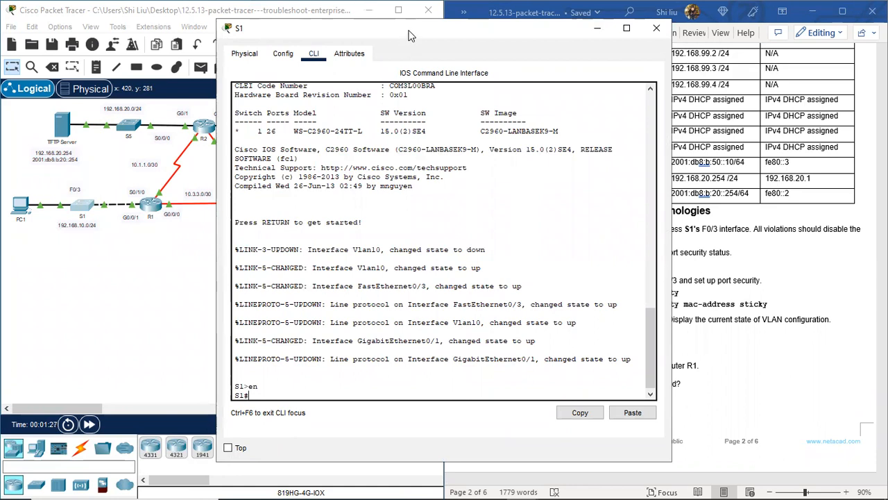
left_click_drag(360, 28, 138, 31)
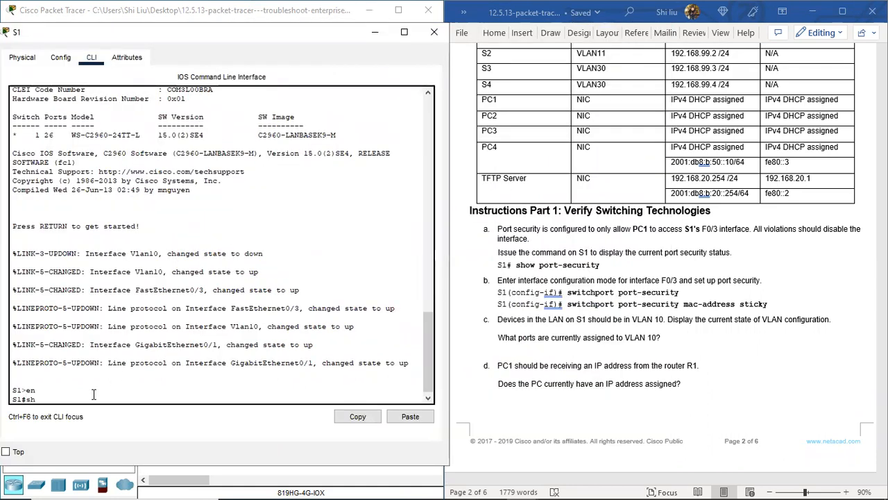
Step: Display the current port security status on S1 with sh port-security
type("rt-security")
key("Return")
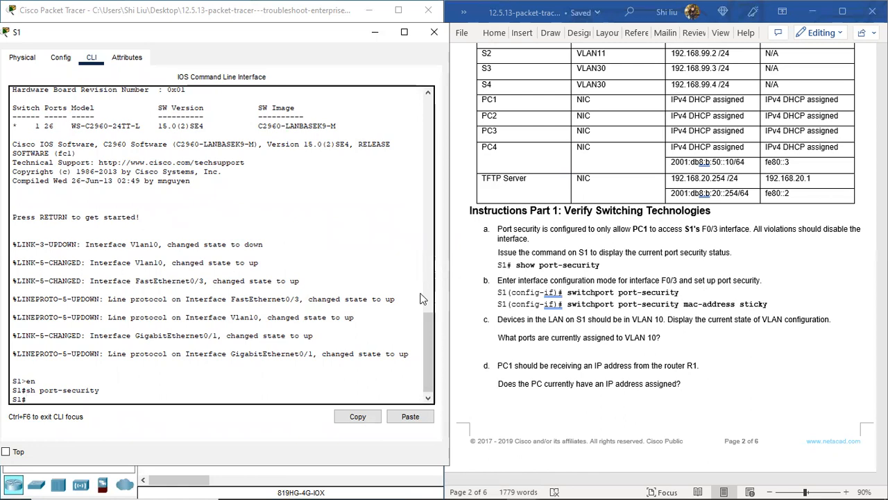
key("Return")
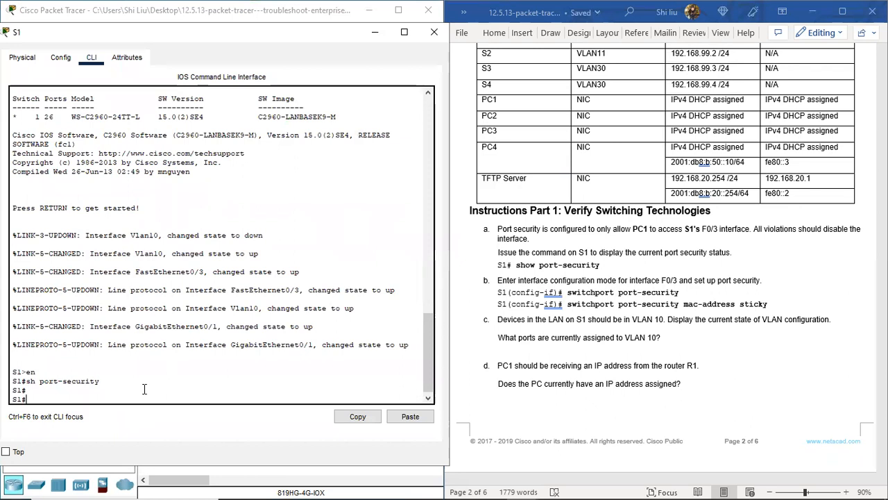
Step: Enter configuration mode for interface f0/3 on S1 and enable switchport port-security
key("Return")
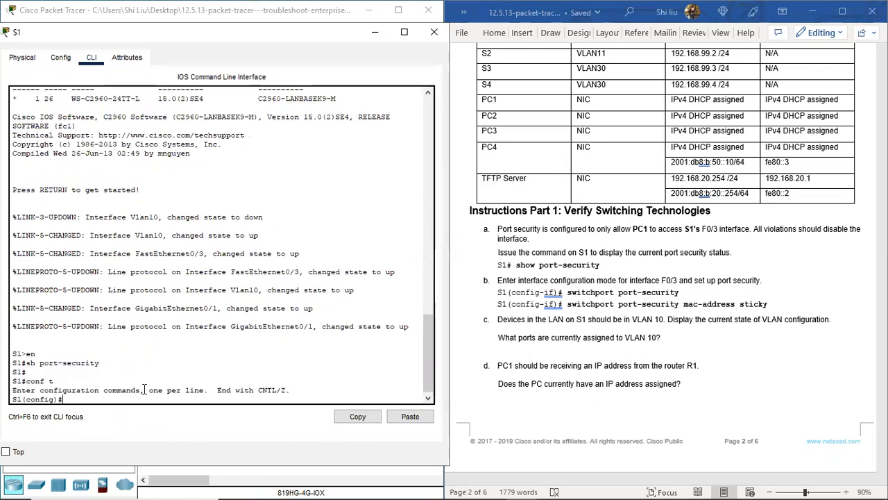
type("int f0/3")
key("Return")
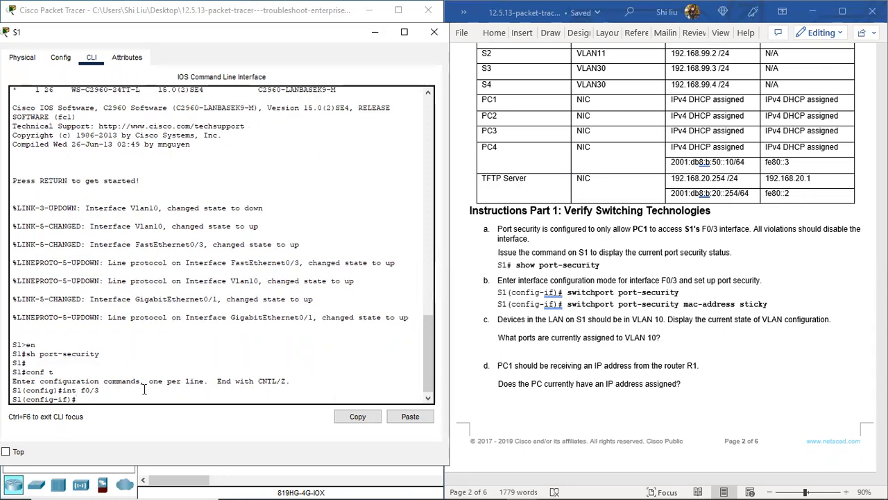
type("switchport")
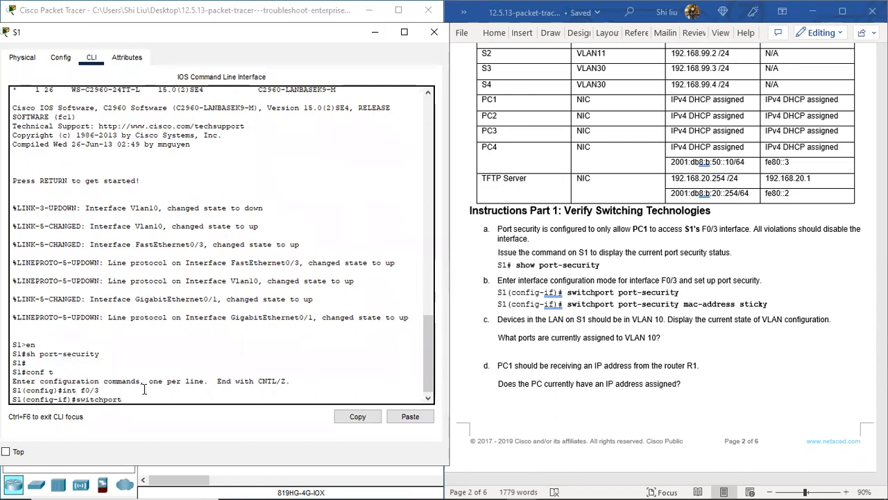
type(" port-security")
key("Return")
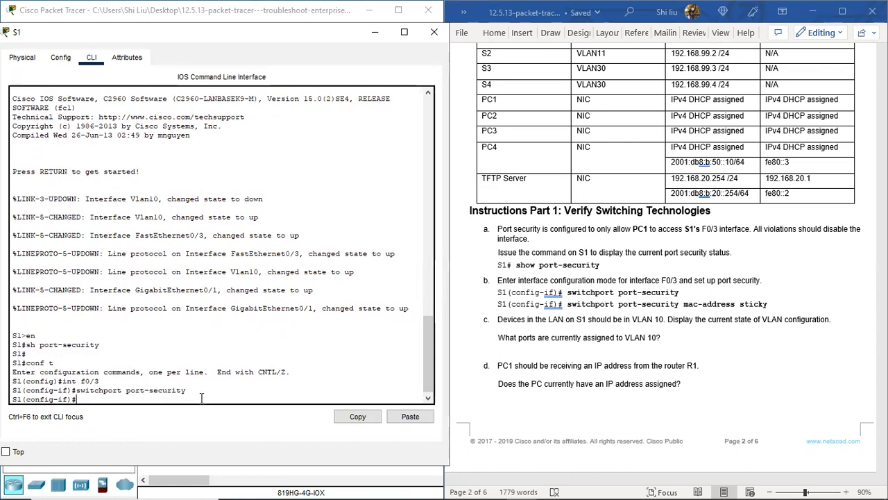
Step: Turn on sticky MAC learning for S1's f0/3 with switchport port-security mac-address sticky
left_click_drag(186, 391, 129, 394)
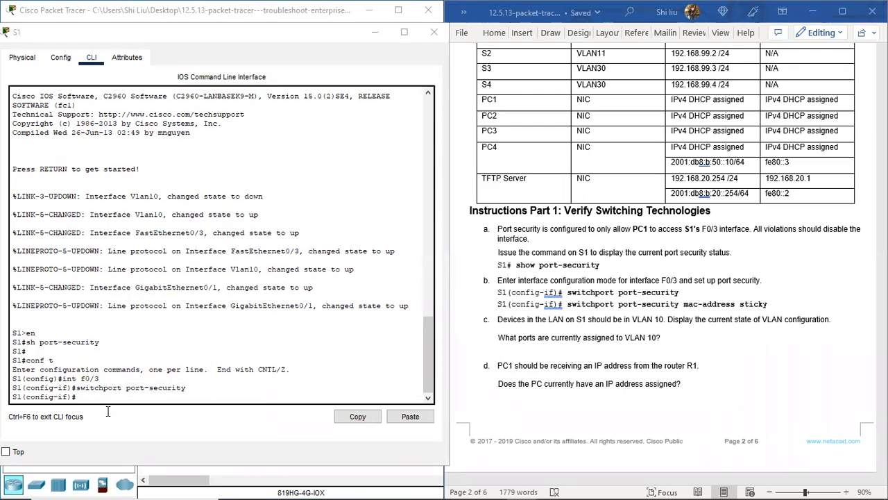
left_click(140, 356)
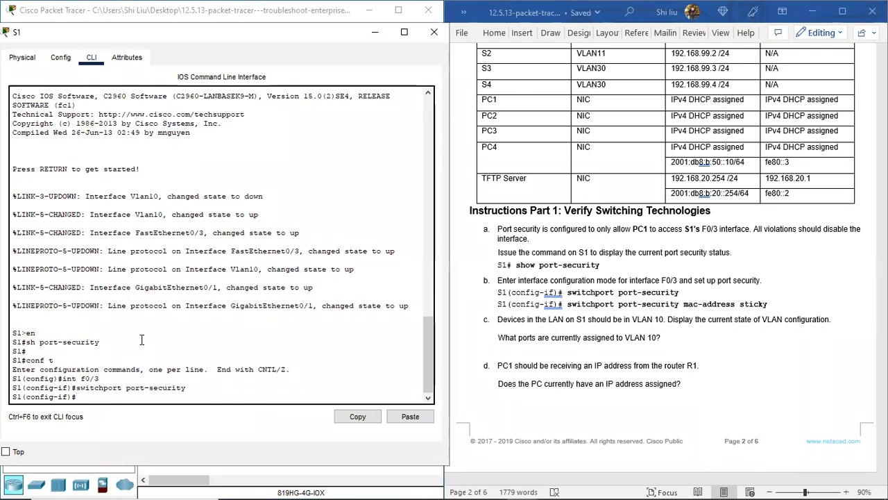
type("swit")
key("Up")
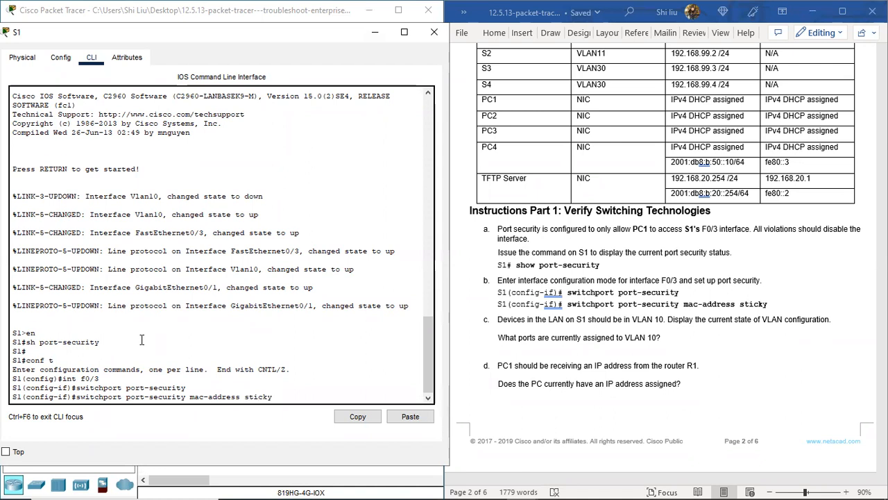
key("Return")
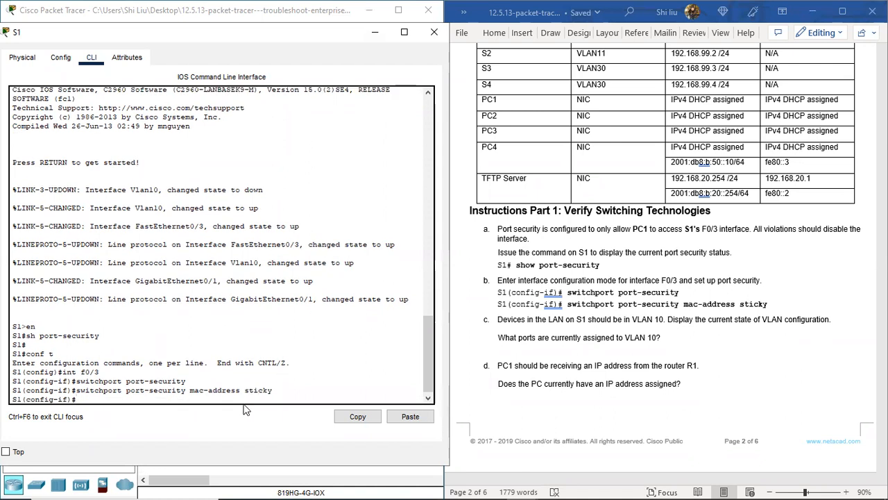
left_click_drag(267, 394, 246, 390)
left_click_drag(189, 392, 240, 390)
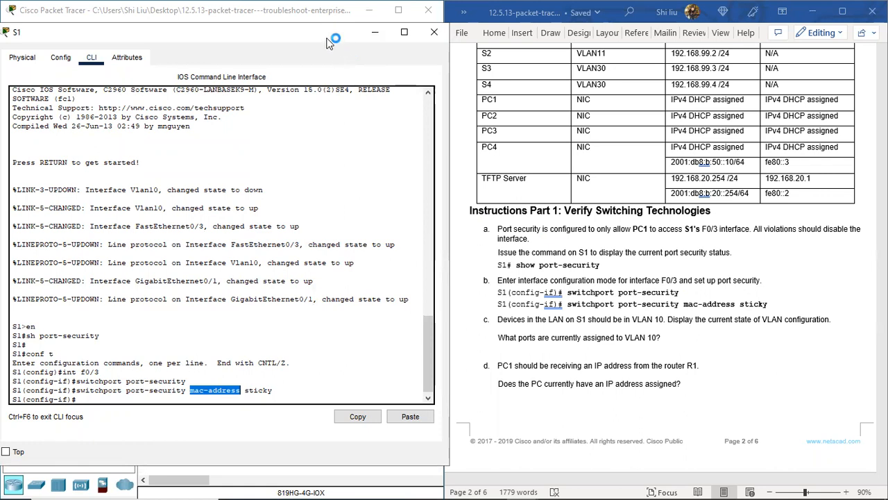
left_click_drag(326, 35, 315, 320)
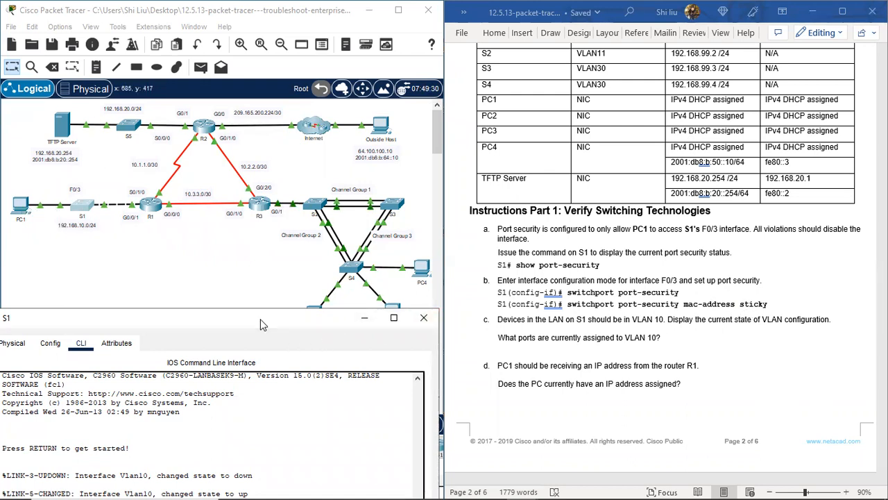
left_click_drag(262, 323, 269, 41)
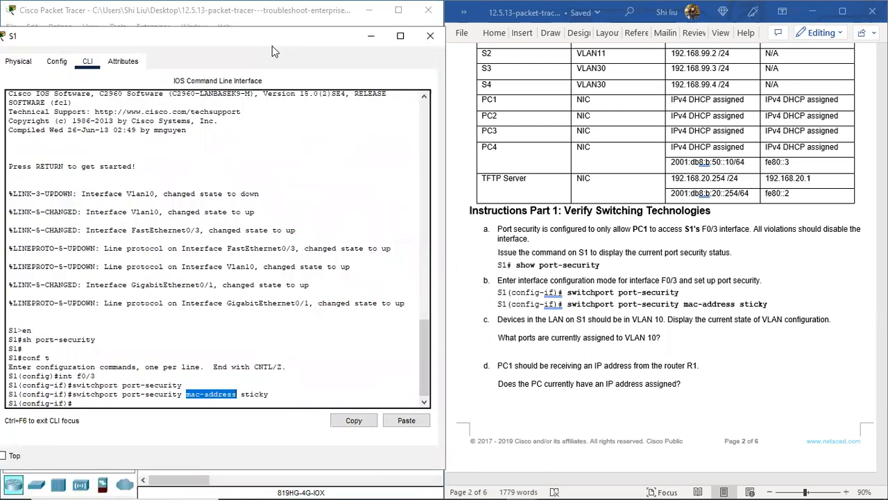
left_click_drag(273, 34, 260, 349)
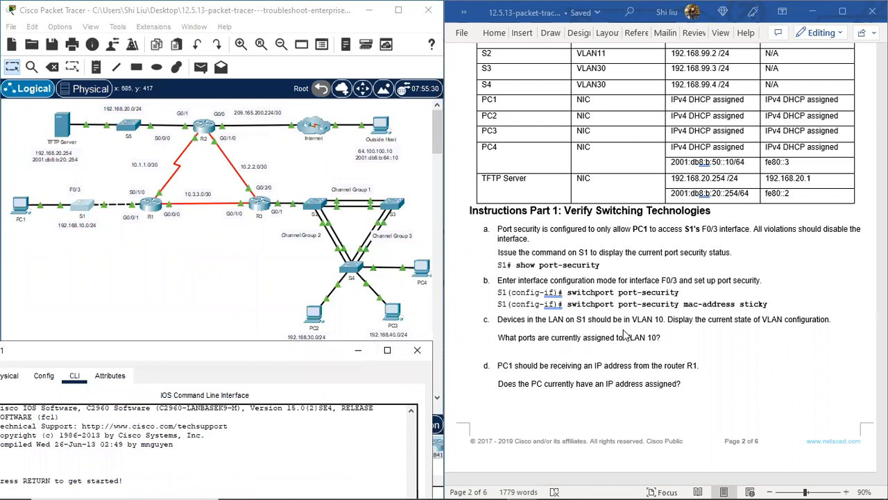
left_click_drag(9, 183, 136, 231)
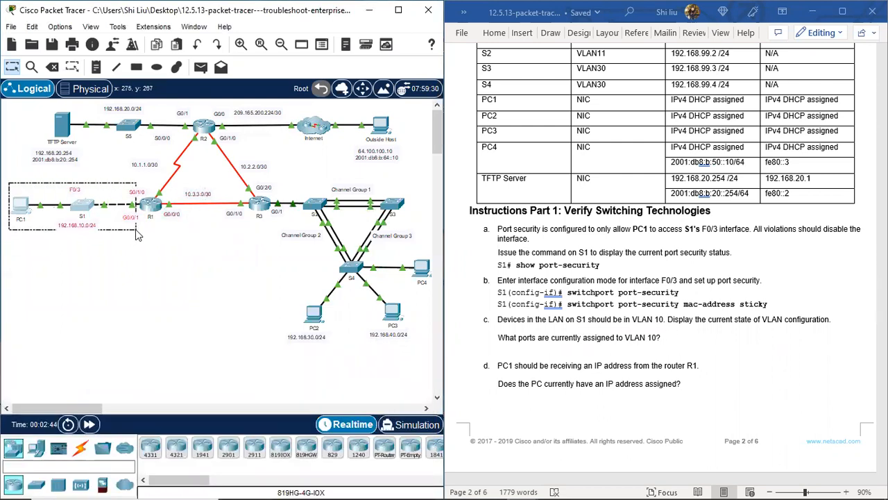
left_click_drag(135, 228, 118, 236)
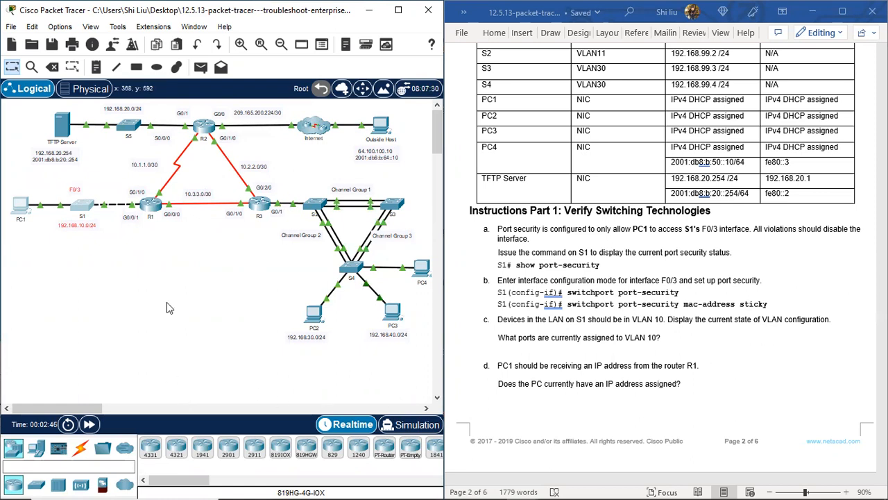
Step: Return to S1's command line and leave interface configuration mode with the end command
left_click(89, 208)
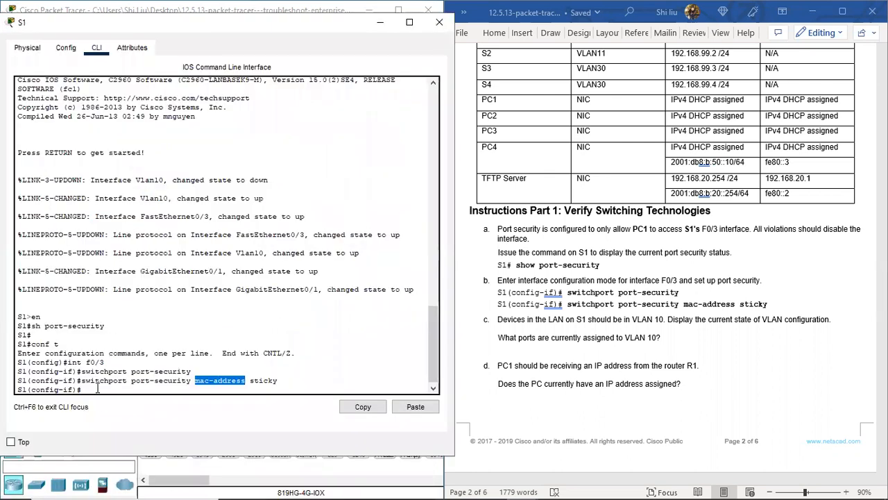
left_click(97, 389)
type("en")
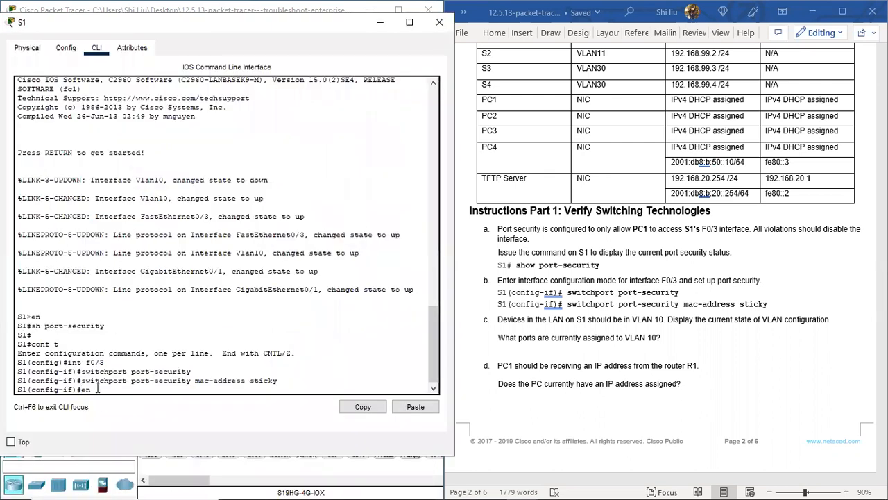
type("d")
key("Return")
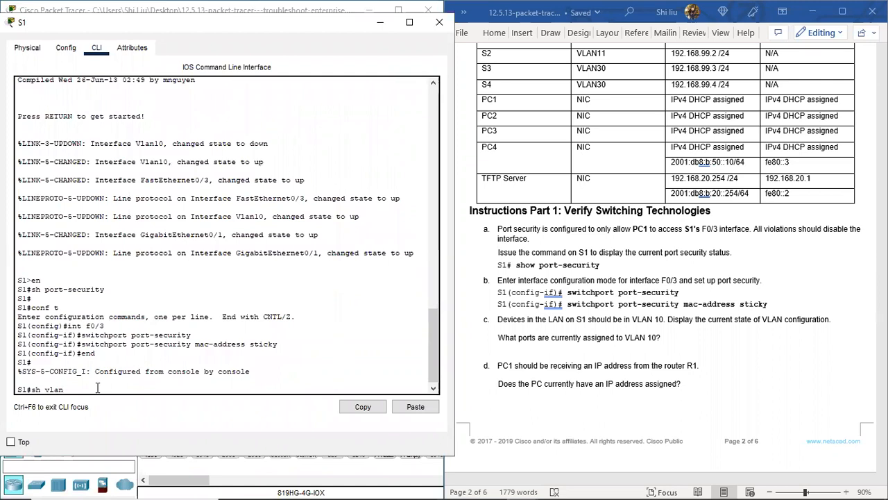
Step: Display S1's VLAN configuration with sh vlan brie and check which ports are assigned to VLAN 10
type("sh vlan brie")
key("Return")
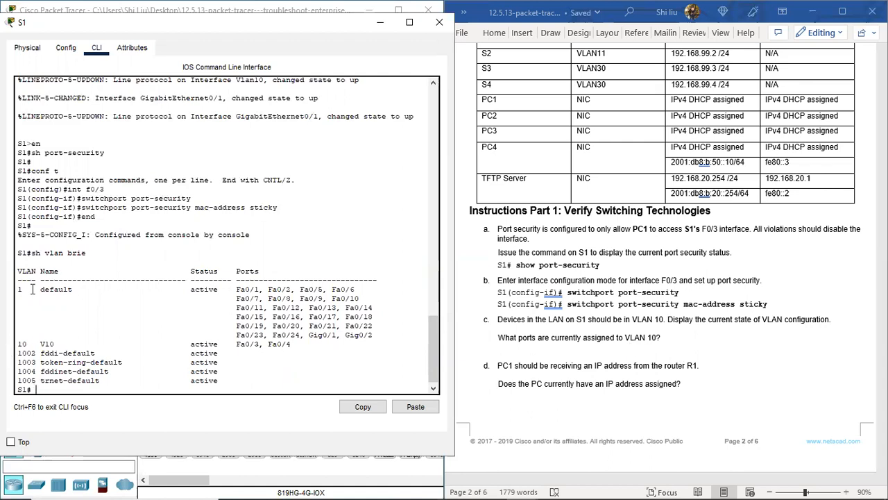
left_click_drag(17, 343, 297, 344)
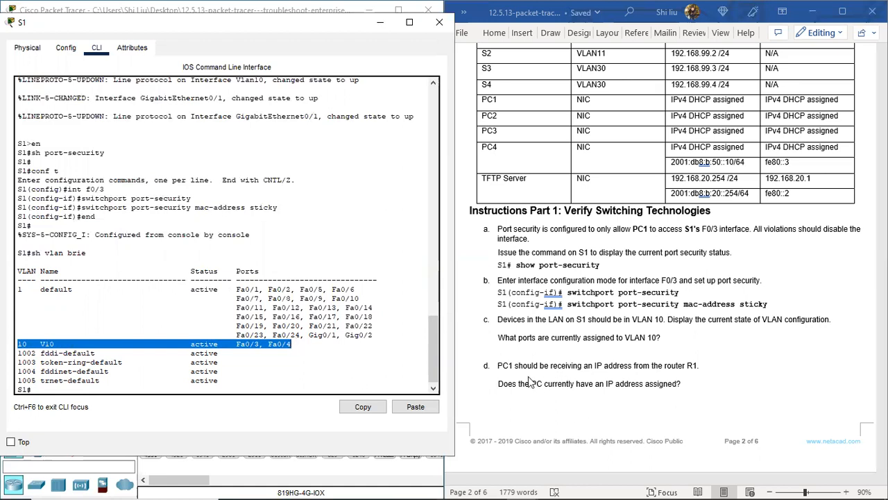
scroll(489, 358, "down", 2)
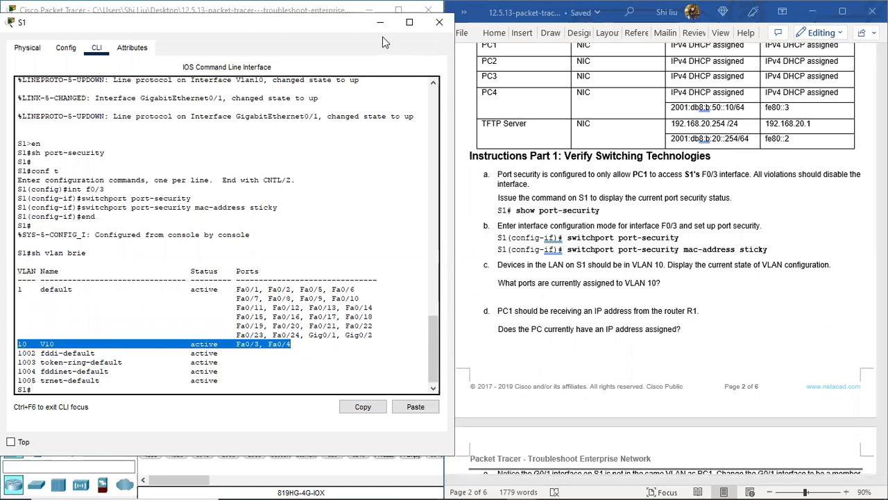
left_click(440, 23)
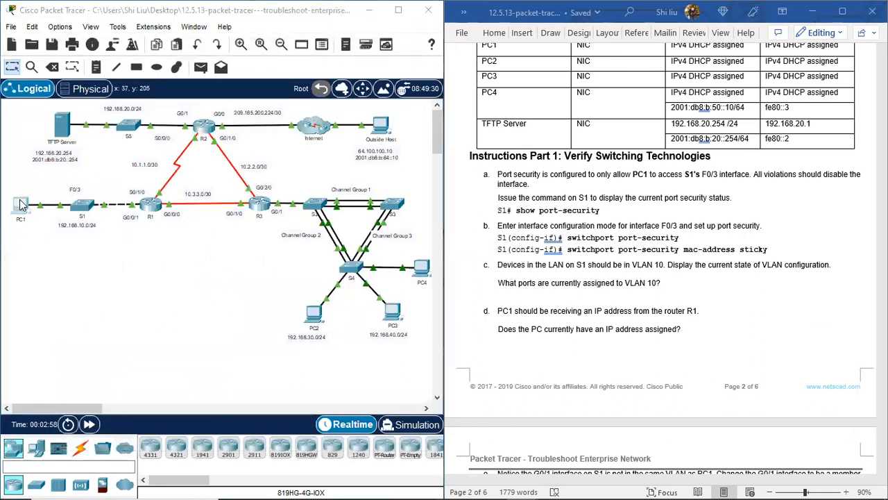
Step: Open PC1's IP Configuration and check whether DHCP has assigned it an IPv4 address
left_click(21, 204)
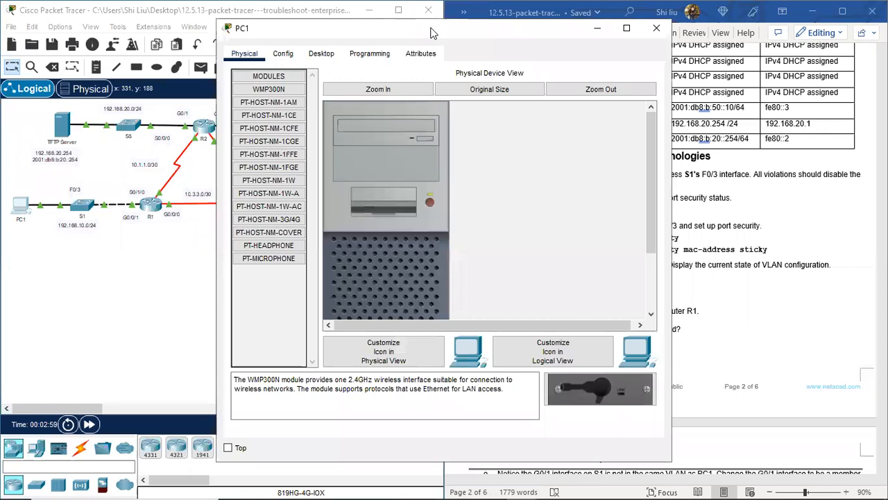
left_click_drag(430, 33, 217, 29)
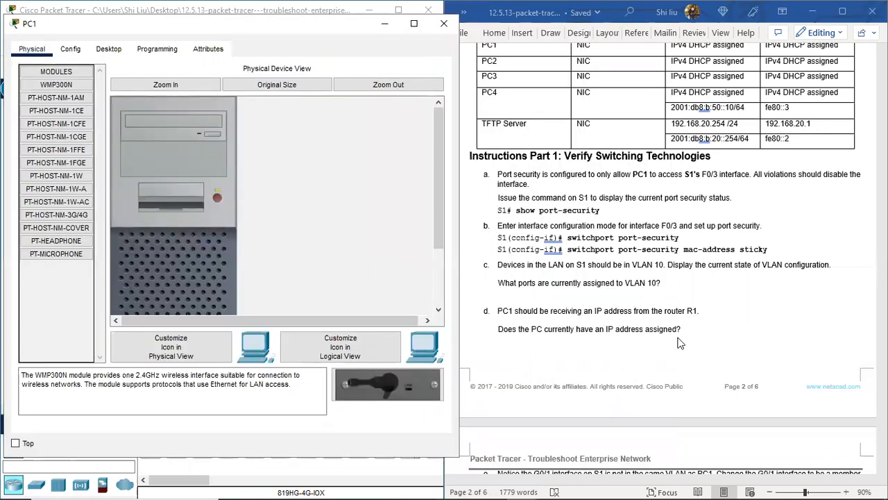
left_click(104, 49)
left_click(68, 127)
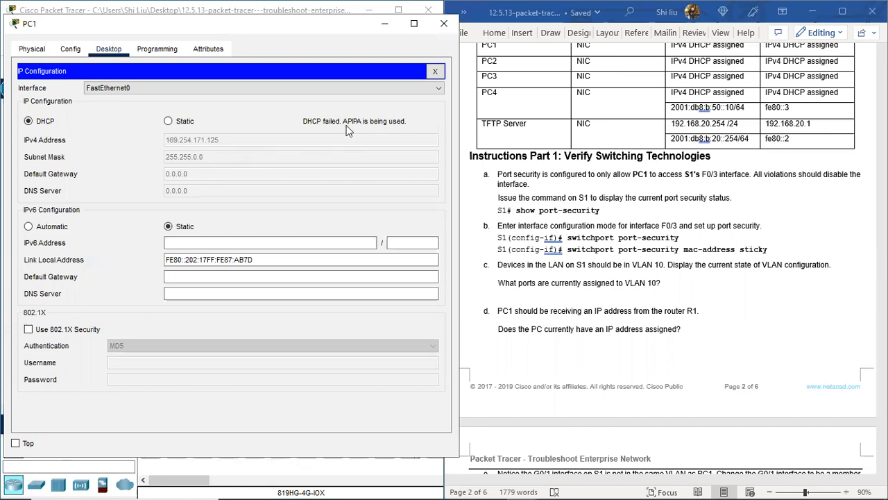
left_click(435, 72)
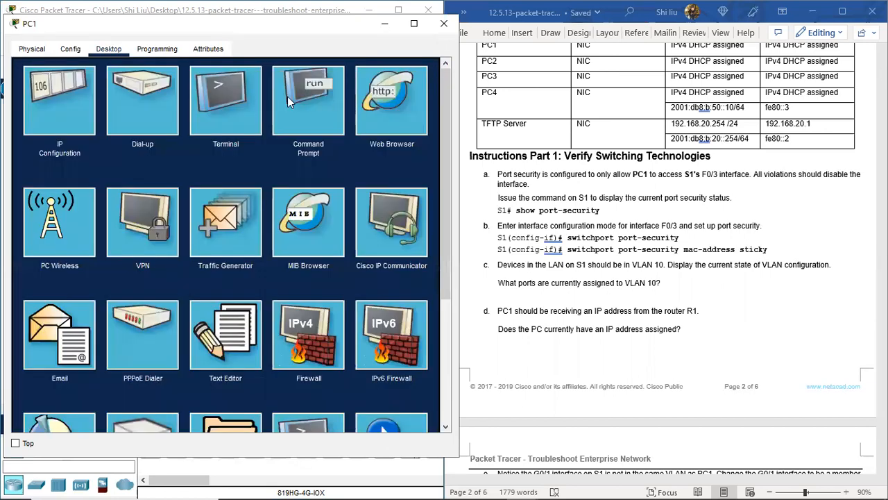
Step: Run ipconfig in PC1's Command Prompt to examine its IPv4 address, and read on to instruction e
left_click(305, 102)
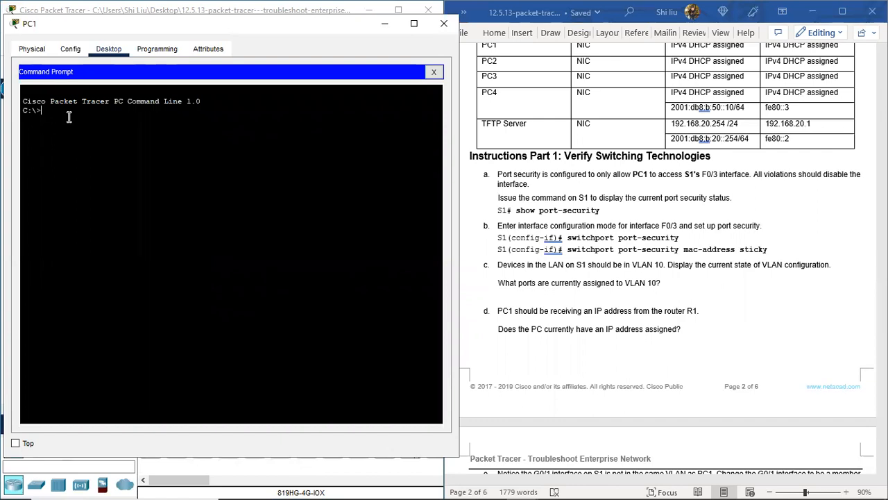
type("ipconfig")
key("Return")
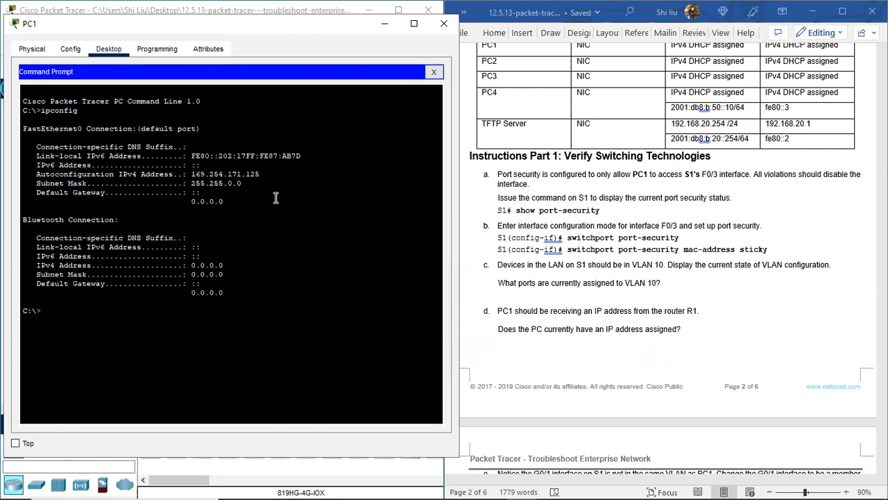
left_click_drag(262, 174, 30, 174)
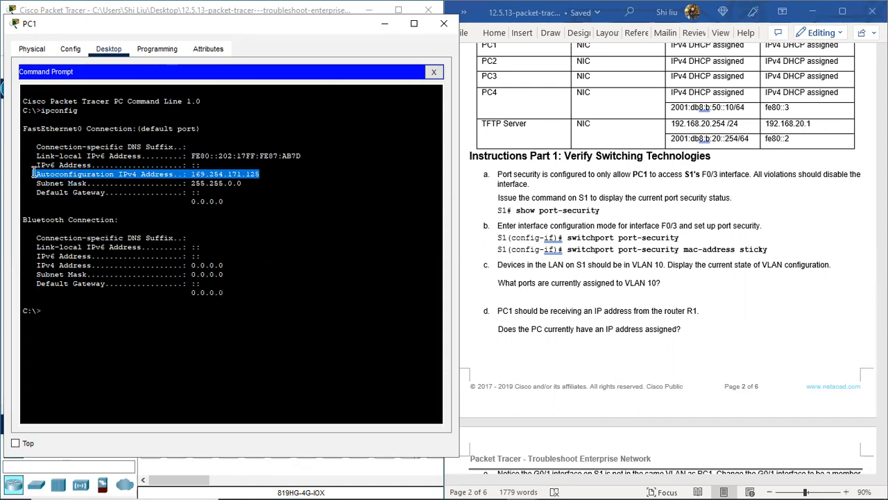
left_click(435, 74)
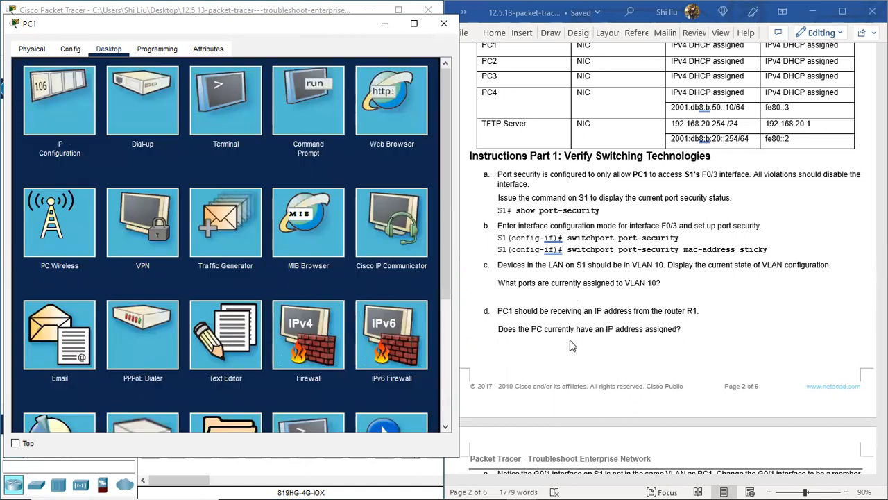
scroll(675, 327, "down", 5)
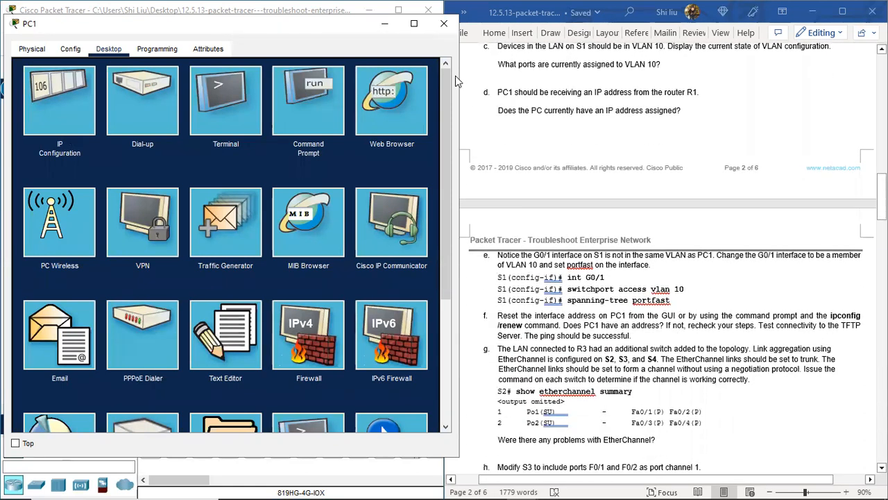
left_click(444, 23)
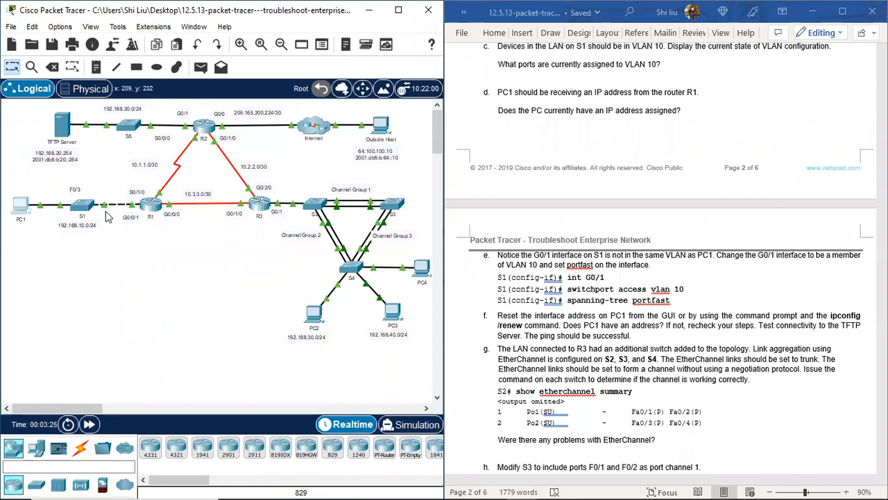
Step: Set the preferences to always show port labels in the logical workspace
left_click_drag(96, 192, 114, 231)
left_click(60, 26)
left_click(75, 36)
left_click(155, 135)
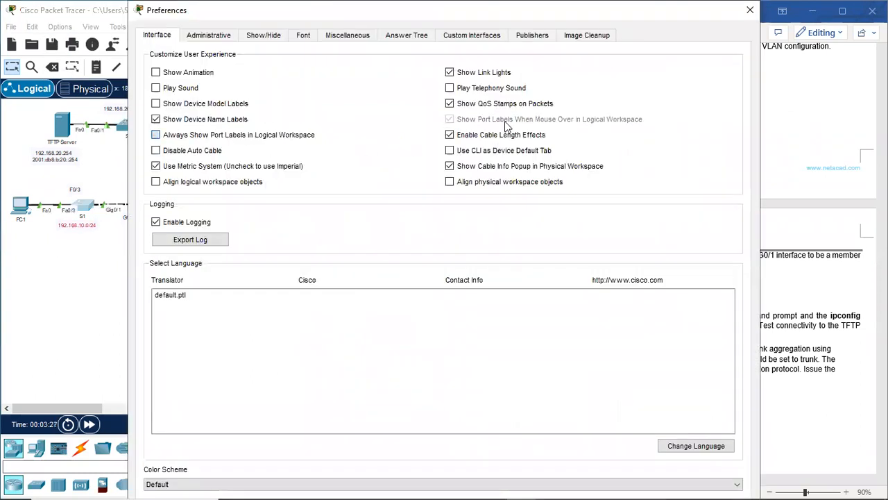
key("Escape")
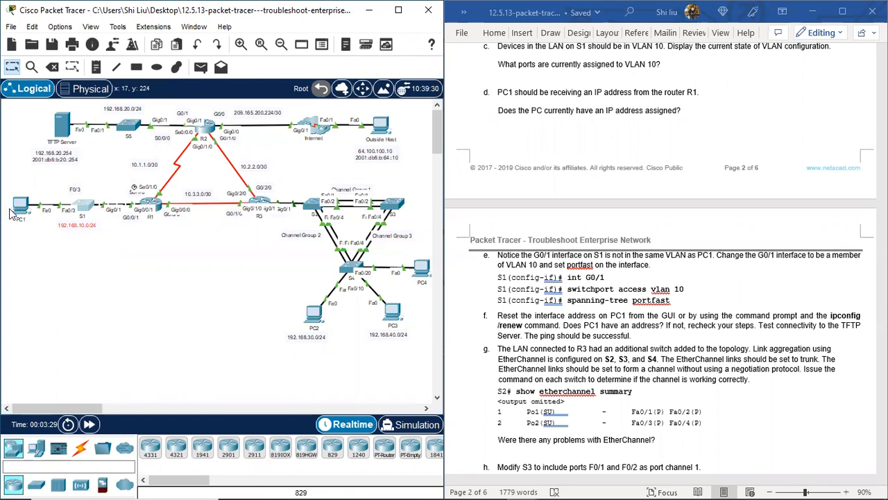
Step: Reopen S1's command line and find Gig0/1 in the VLAN listing
left_click(87, 206)
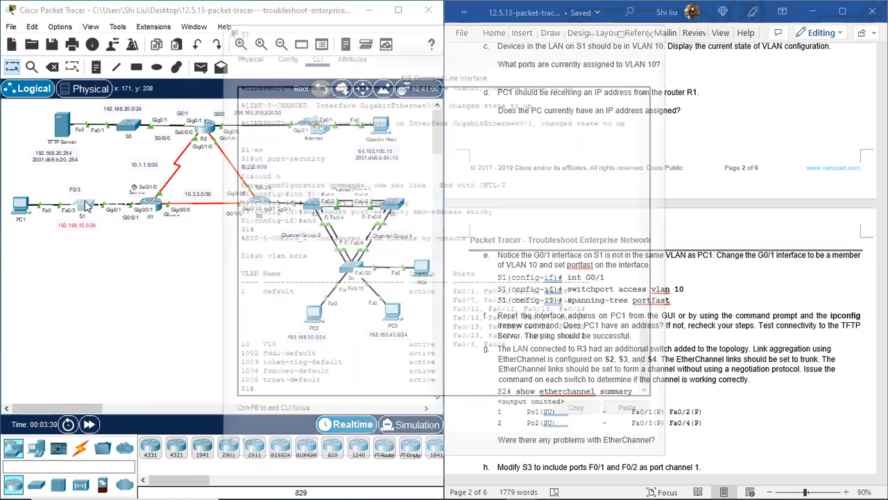
left_click_drag(525, 338, 557, 342)
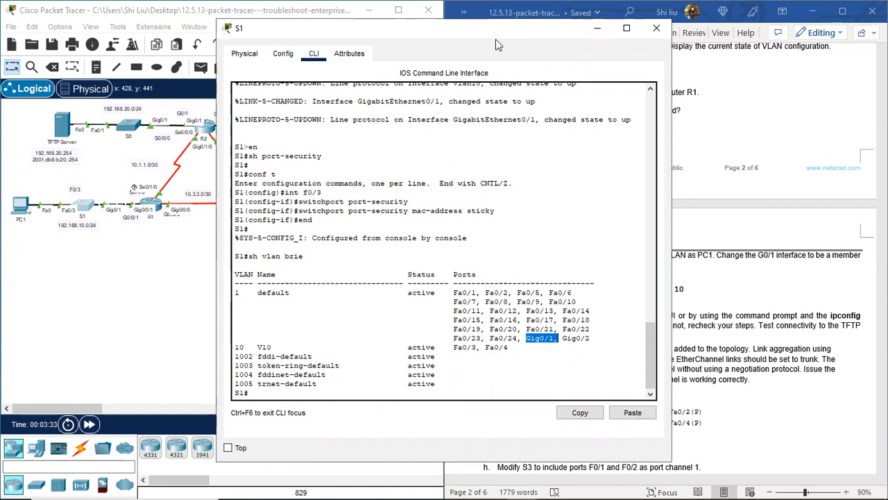
left_click_drag(495, 39, 278, 24)
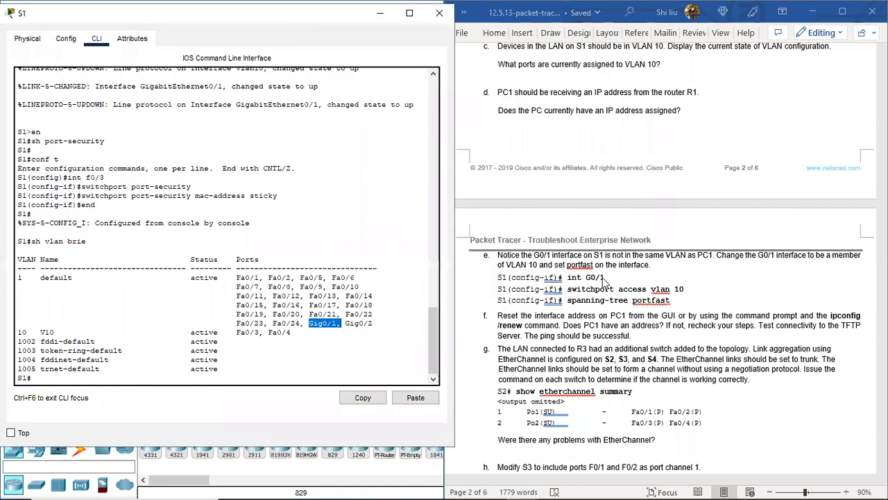
Step: Enter configuration mode for interface g0/1 on S1 and assign it to VLAN 10 with switchport access vlan 10
left_click(98, 377)
key("Return")
key("Return")
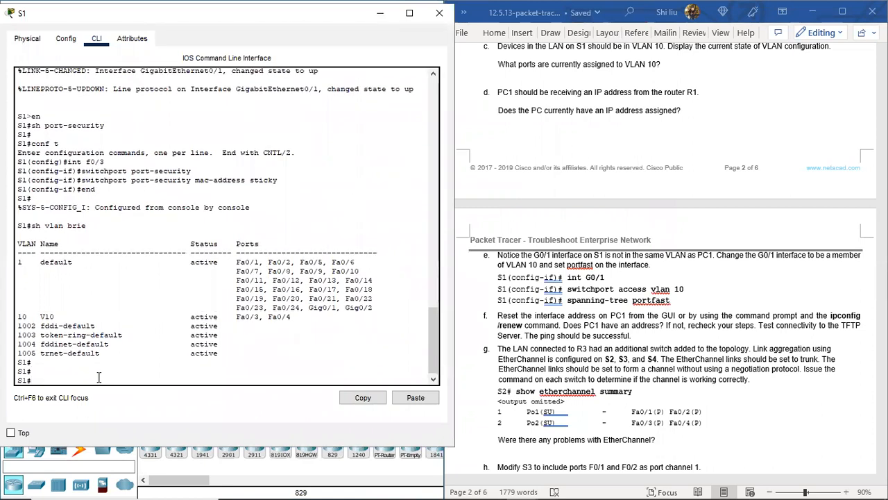
type("conf t")
key("Return")
type("int g0/1")
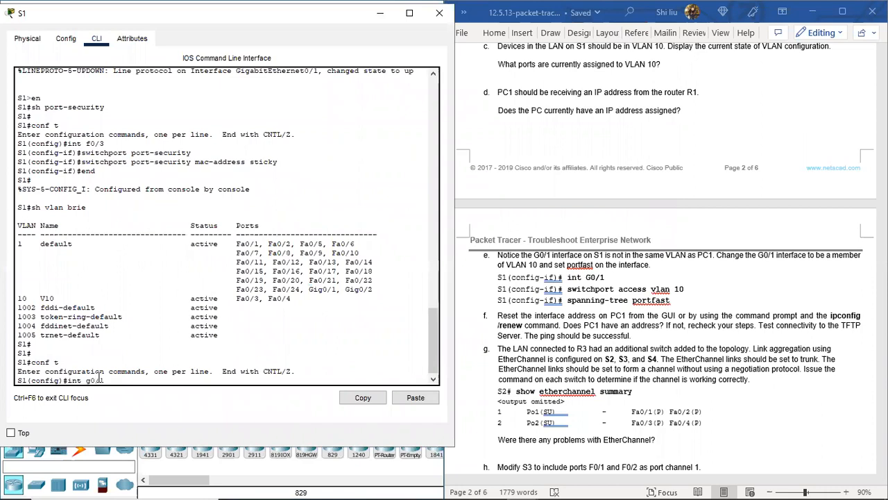
key("Return")
type("sw")
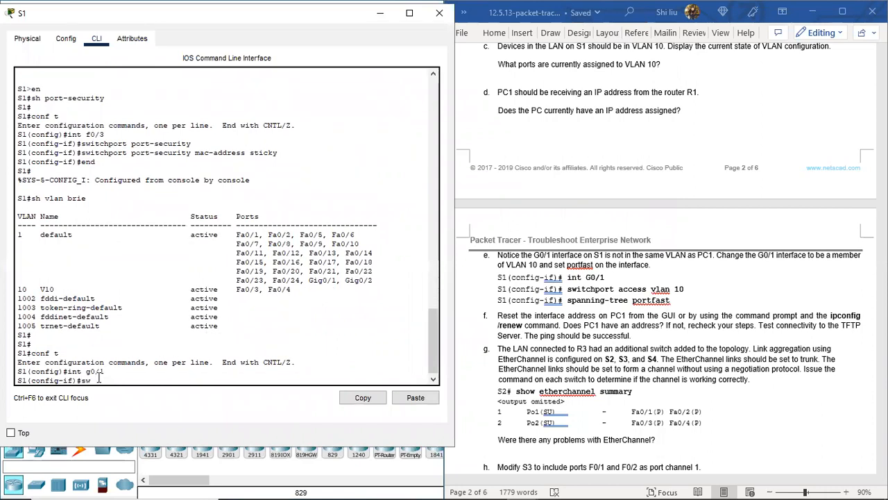
type("itchport access vlan 10")
key("Return")
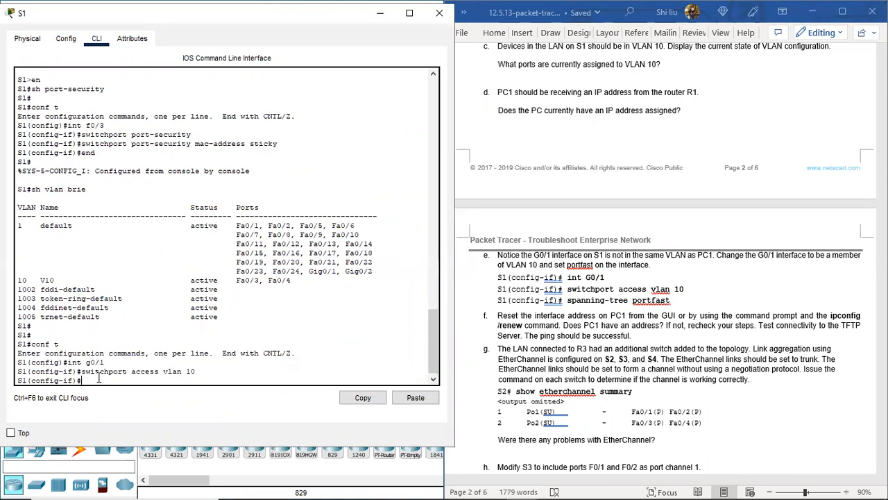
Step: Enable PortFast on S1's g0/1 interface with spanning-tree portfast
type("spanning-t")
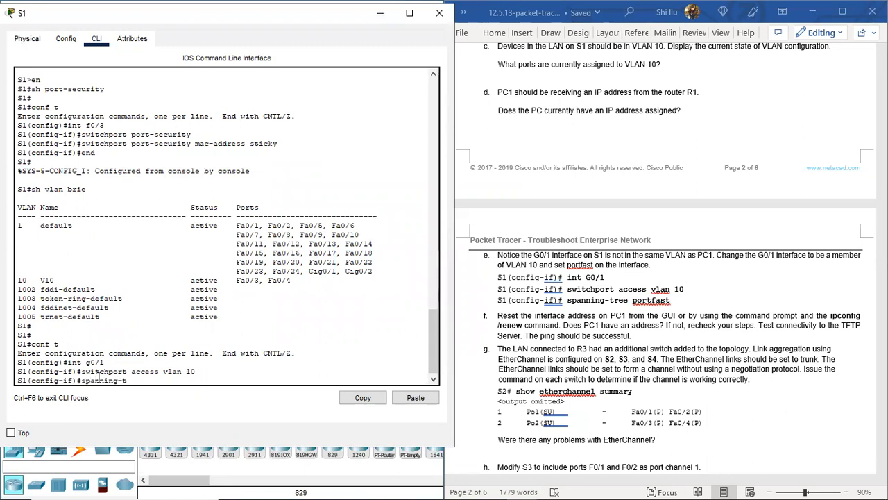
type("ree portfast")
key("Return")
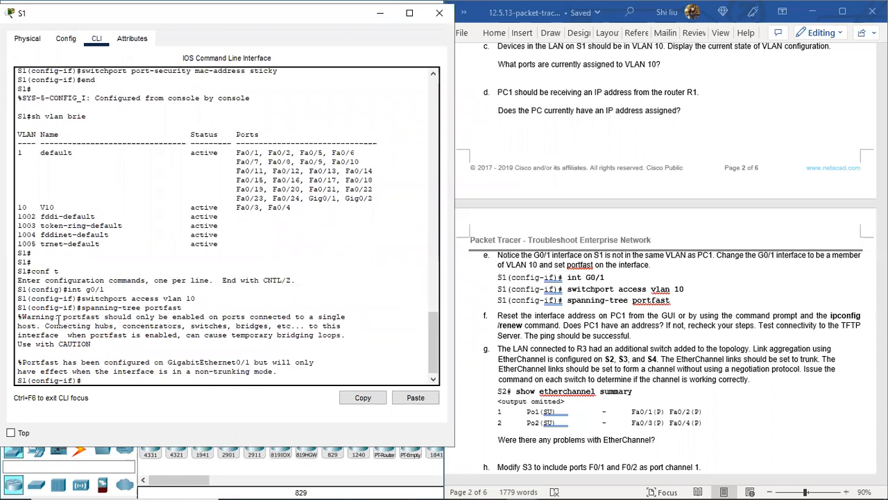
Step: Review the PortFast warning and trunking note against the access VLAN command, and close S1's window
left_click_drag(63, 316, 347, 318)
left_click_drag(268, 322, 278, 325)
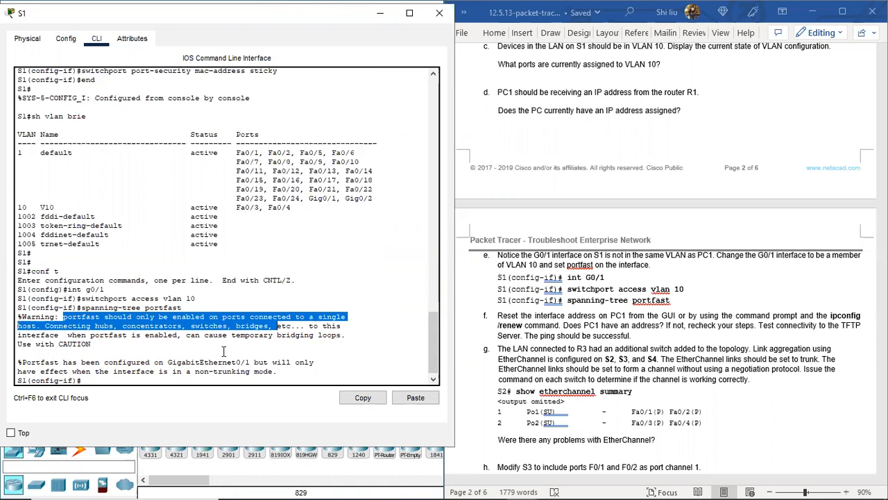
left_click_drag(37, 371, 272, 373)
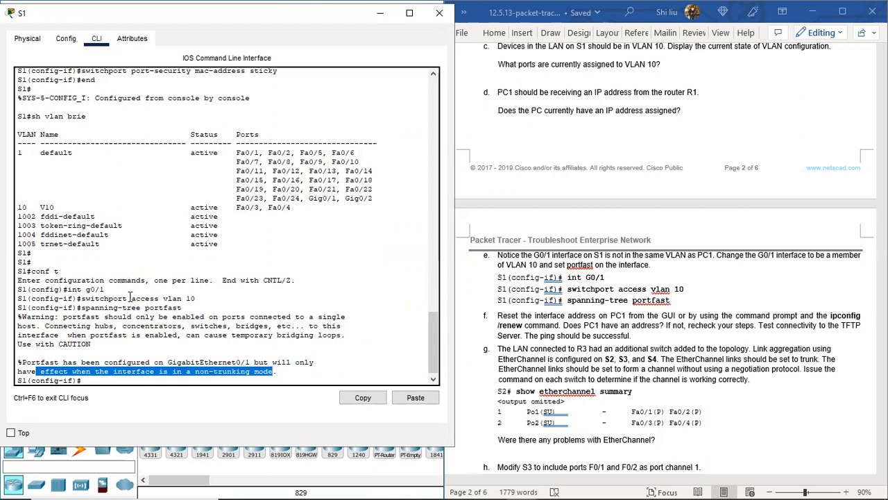
left_click_drag(131, 298, 159, 299)
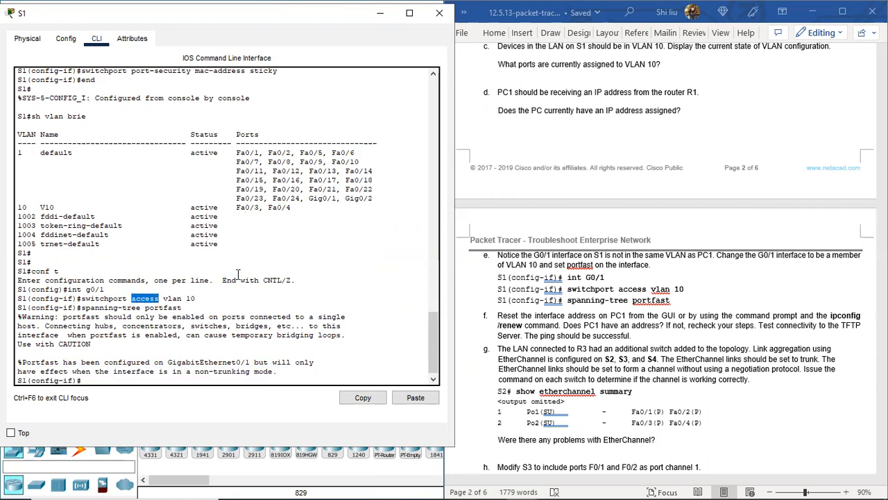
left_click(118, 378)
key("Return")
key("Return")
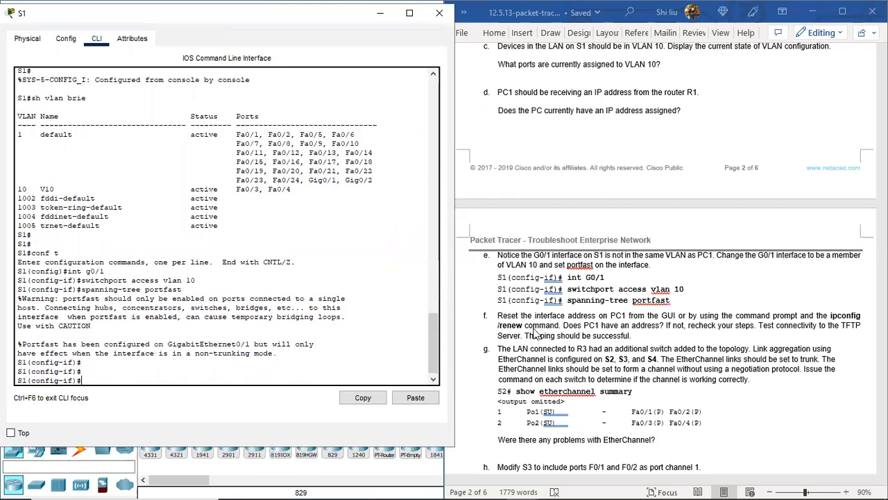
left_click(439, 14)
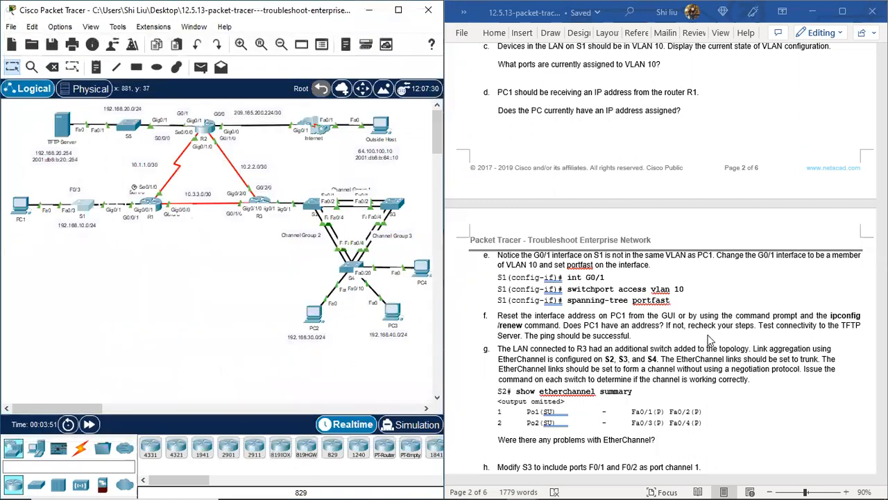
Step: Return to S1's command line and leave interface configuration mode with end
left_click(83, 206)
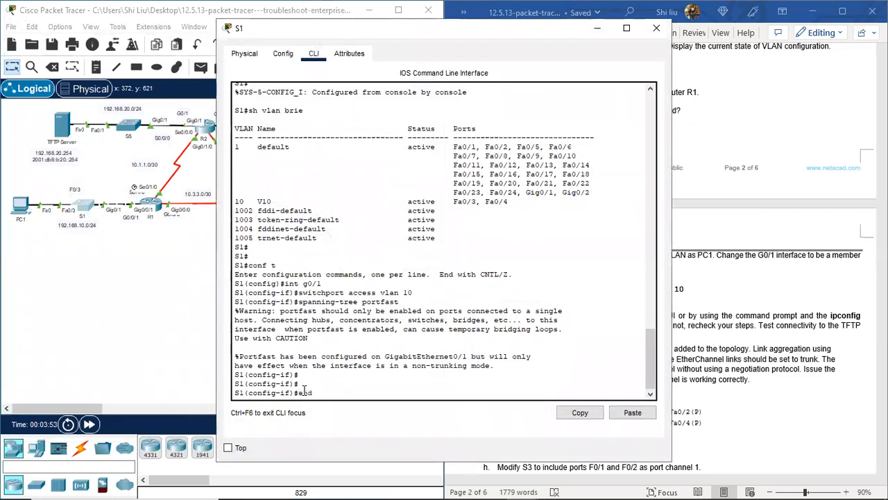
type("end")
key("Return")
key("Return")
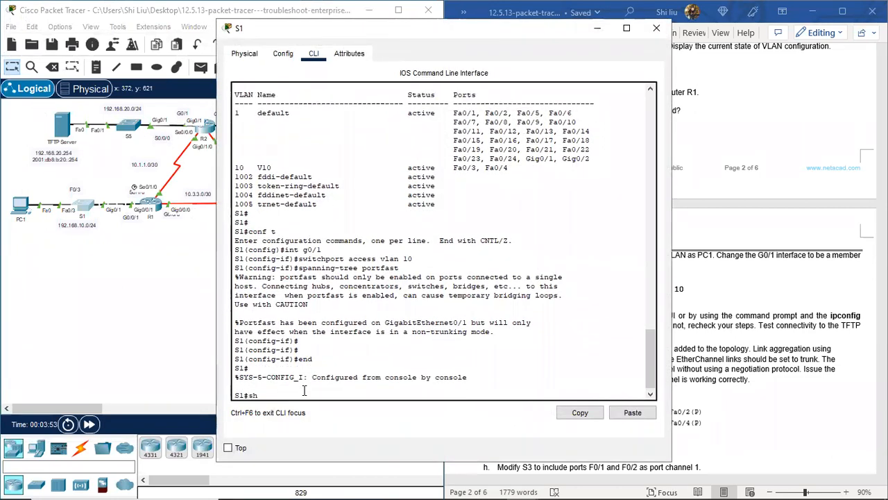
Step: List S1's VLANs again with sh vlan brie and compare VLAN 10's ports with the earlier listing
type("sh vlan brie")
key("Return")
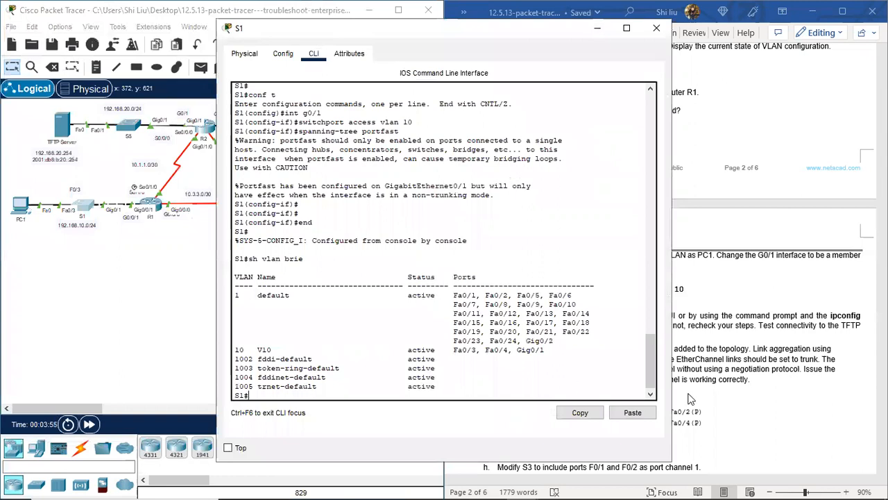
left_click_drag(548, 353, 233, 350)
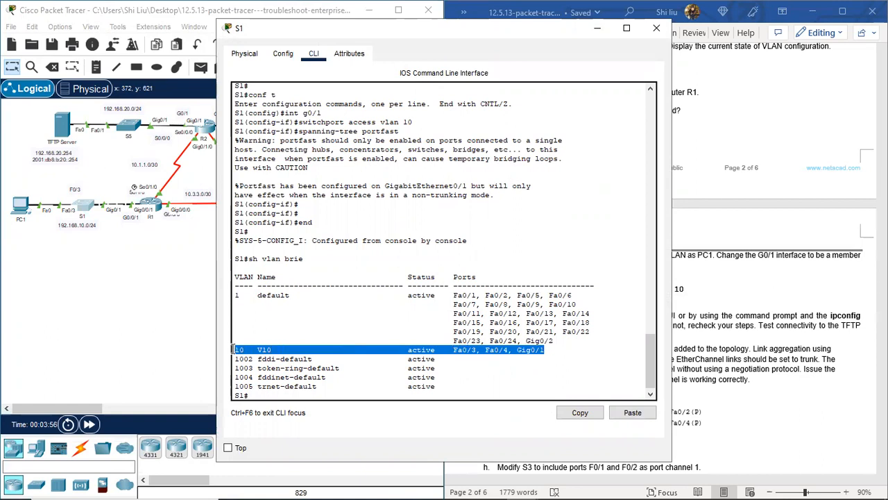
scroll(532, 156, "up", 4)
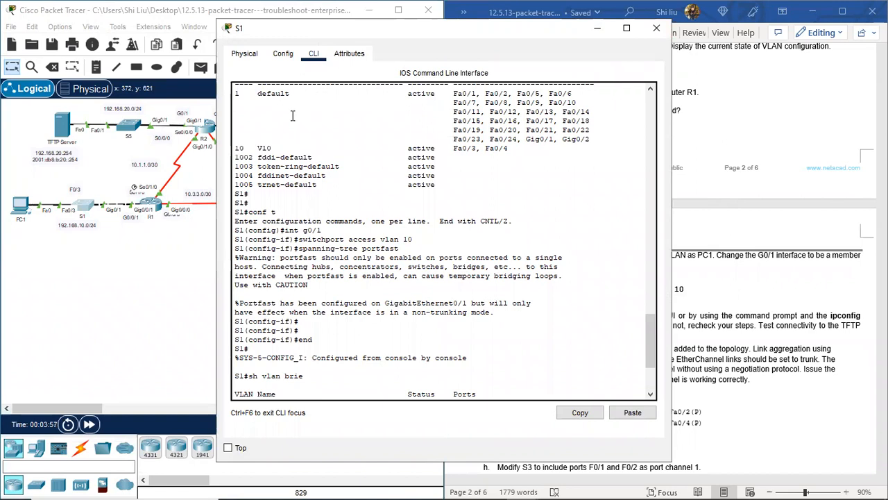
Step: Close S1's command line window and open PC1's IP configuration to check its DHCP-assigned address
scroll(385, 108, "up", 1)
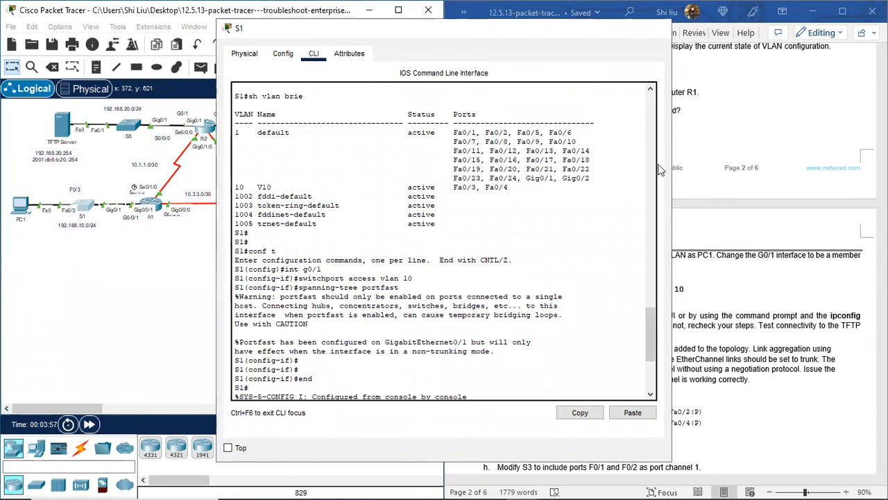
left_click(654, 30)
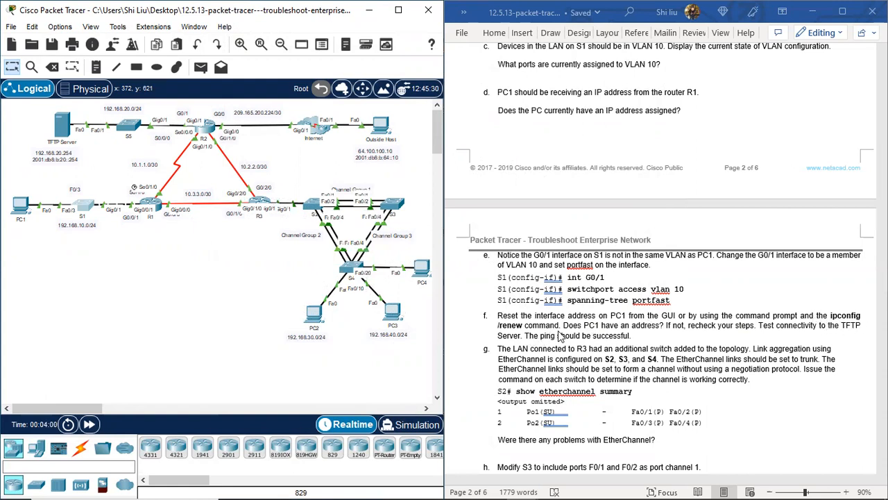
left_click(21, 205)
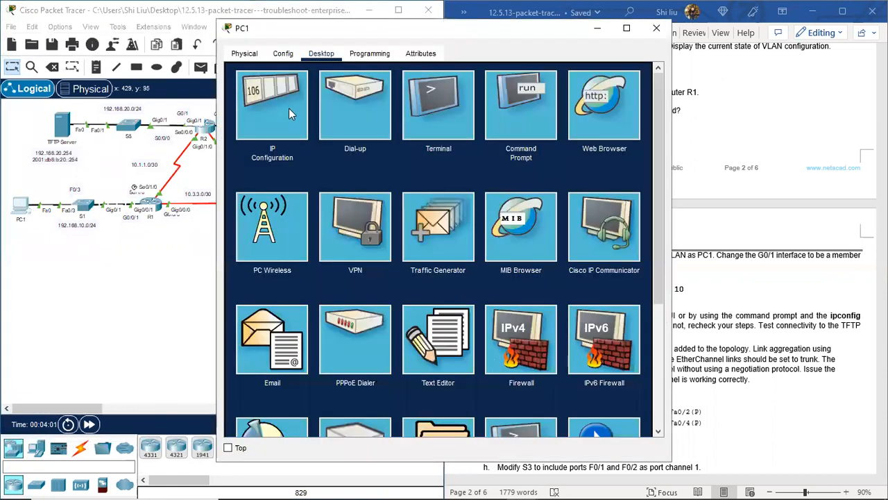
left_click(288, 108)
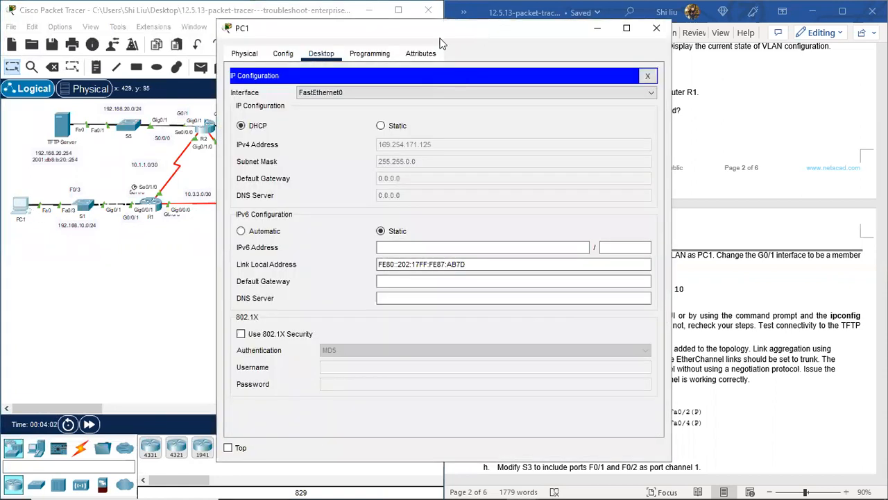
left_click_drag(441, 29, 245, 38)
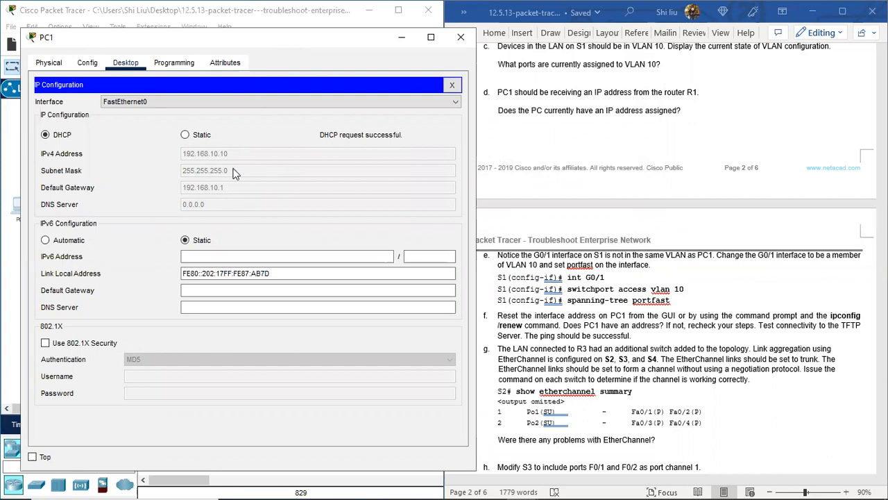
left_click_drag(270, 42, 247, 41)
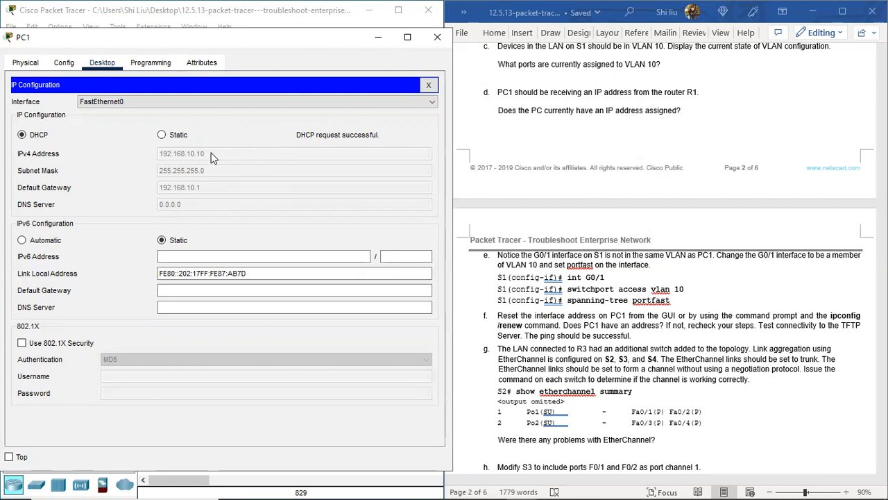
Step: Renew PC1's DHCP address from its command prompt with ipconfig /renew
left_click(428, 85)
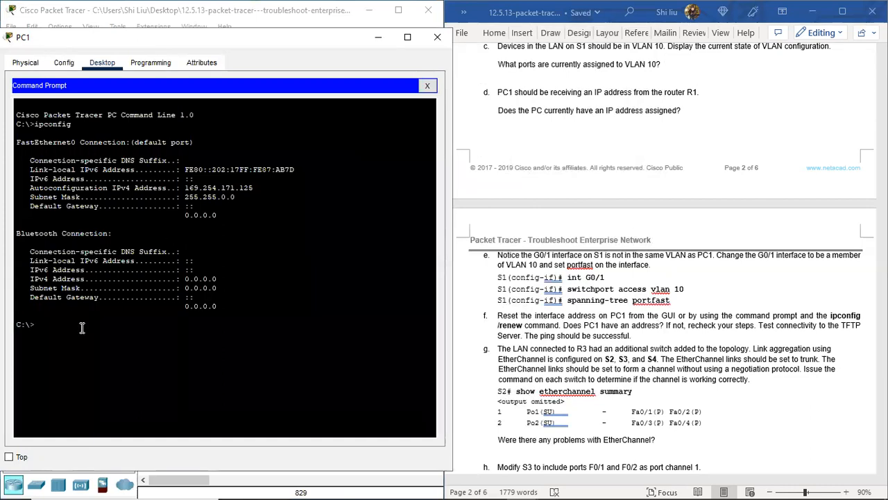
key("Up")
key("Return")
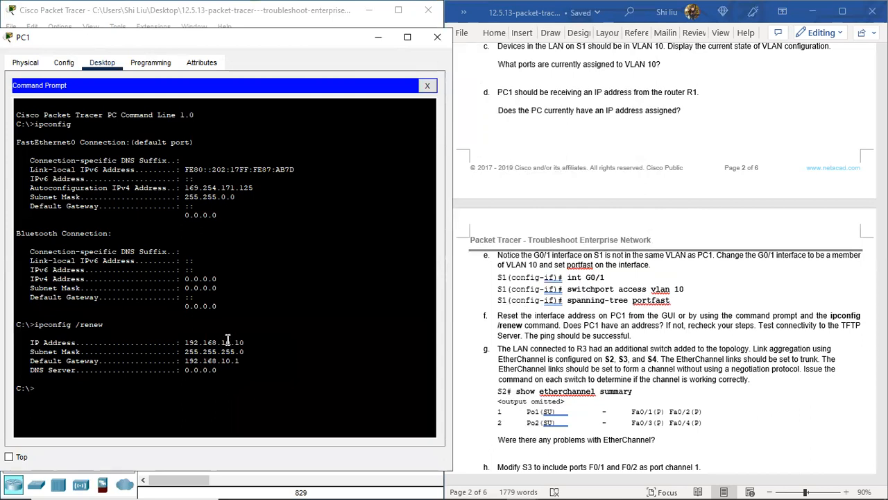
Step: Check PC1's IPv4 address again in its IP configuration and close PC1's window
left_click(427, 85)
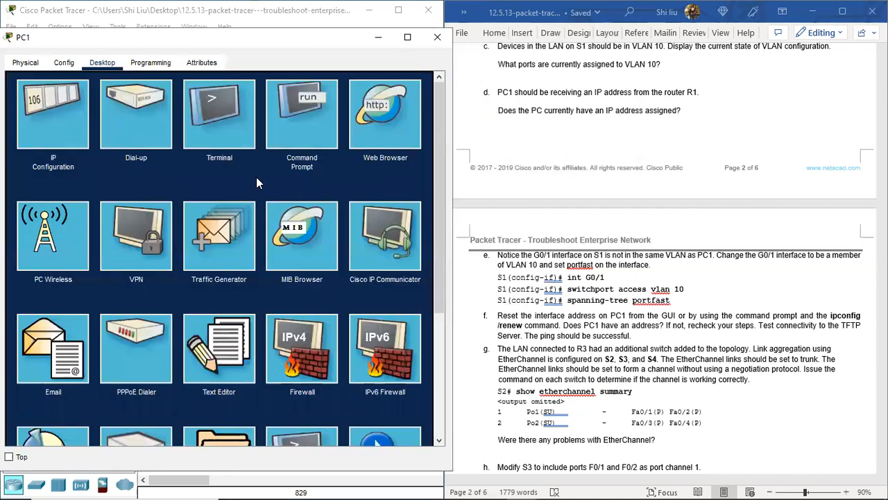
left_click(24, 122)
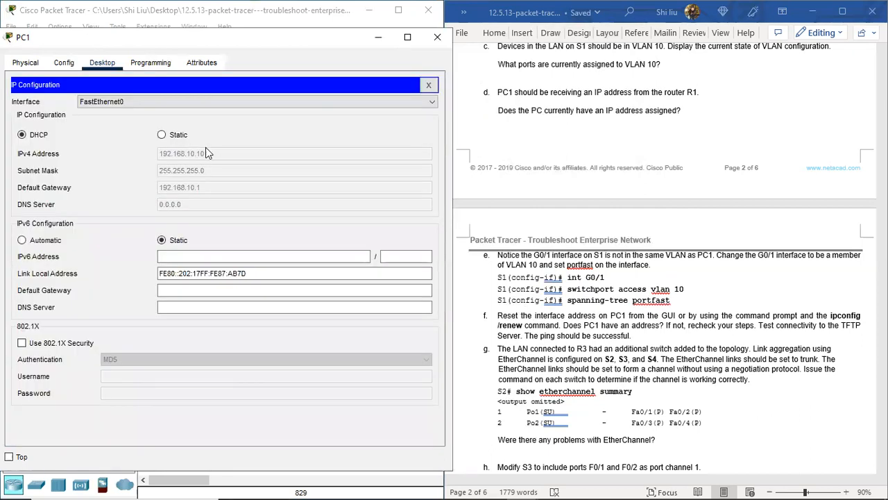
left_click(438, 36)
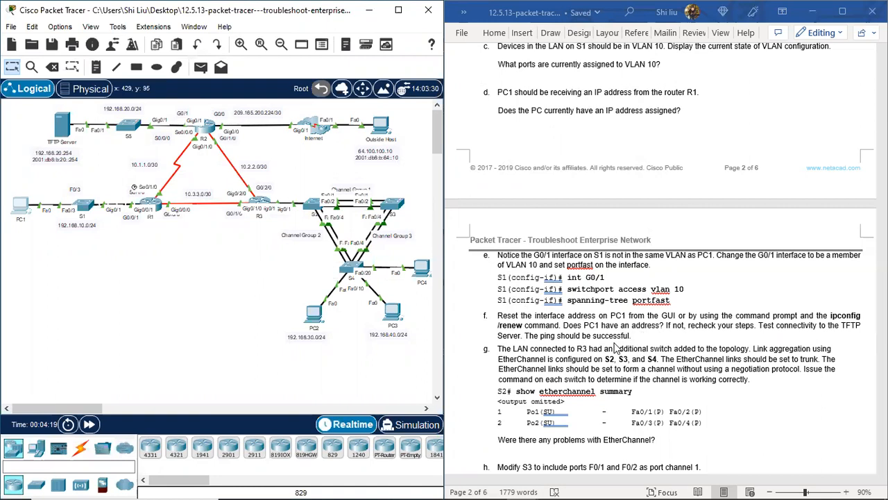
Step: Ping the TFTP Server at 192.168.20.254 from PC1's command prompt, read the replies and close PC1's window
left_click(24, 208)
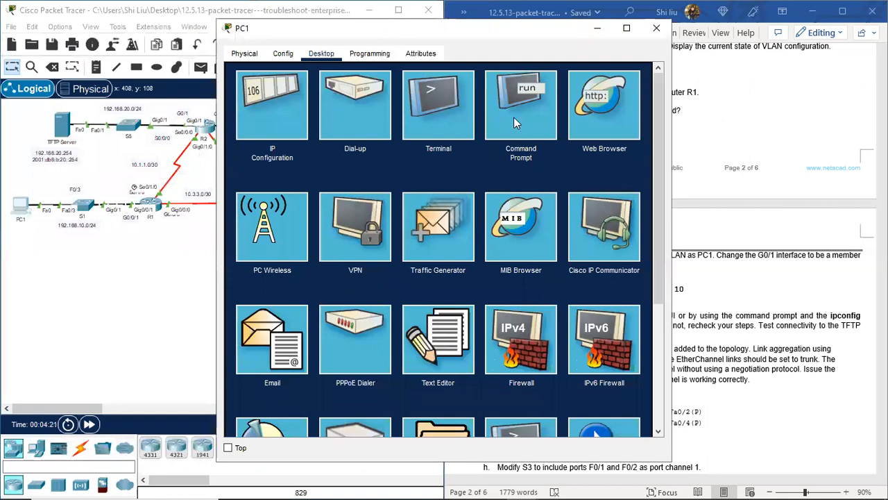
left_click(514, 119)
key("Return")
key("Return")
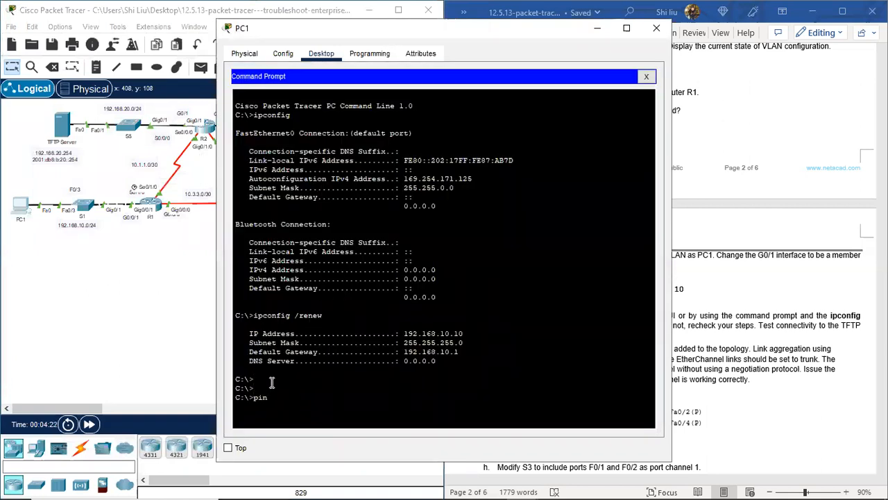
type("ping 192.168.20.254")
key("Return")
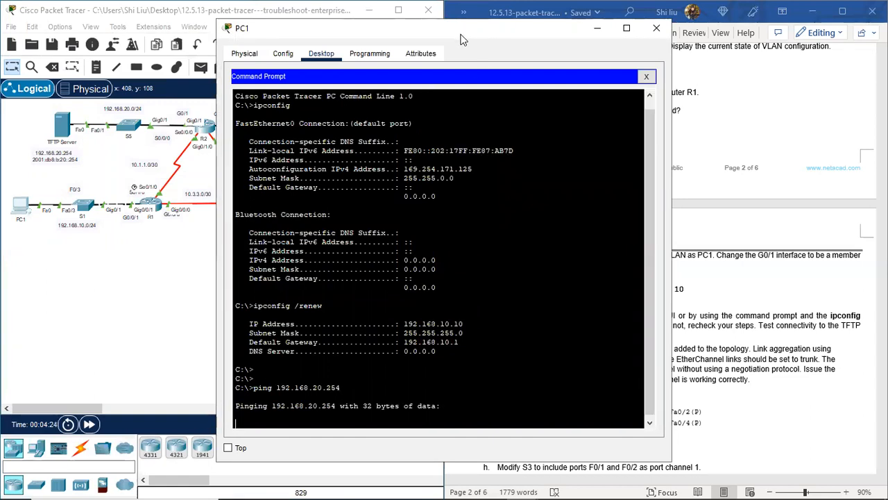
key("super+Left")
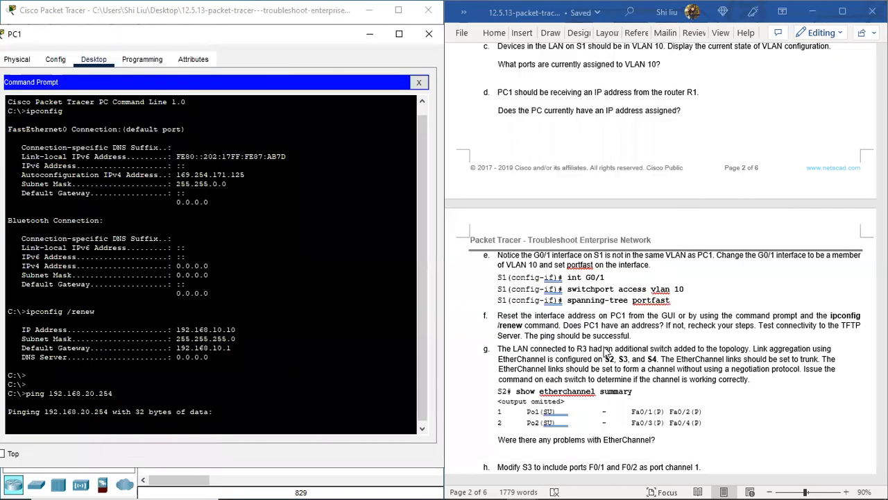
left_click_drag(278, 40, 498, 41)
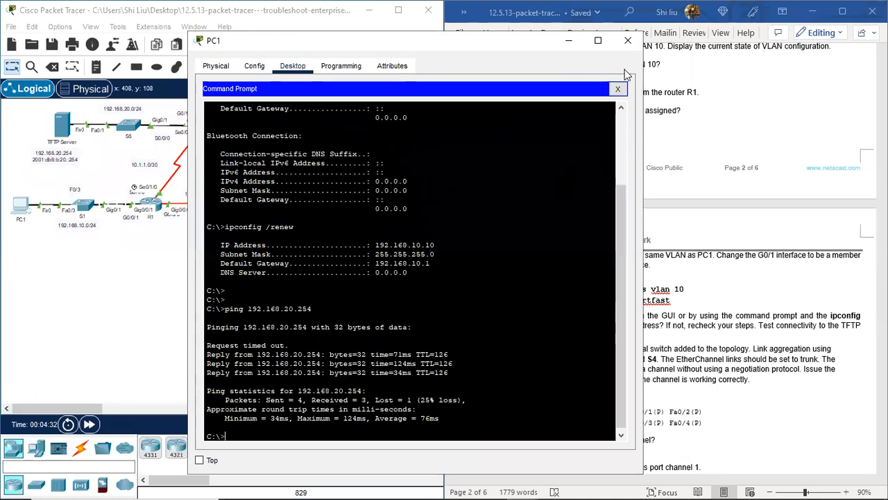
left_click(629, 43)
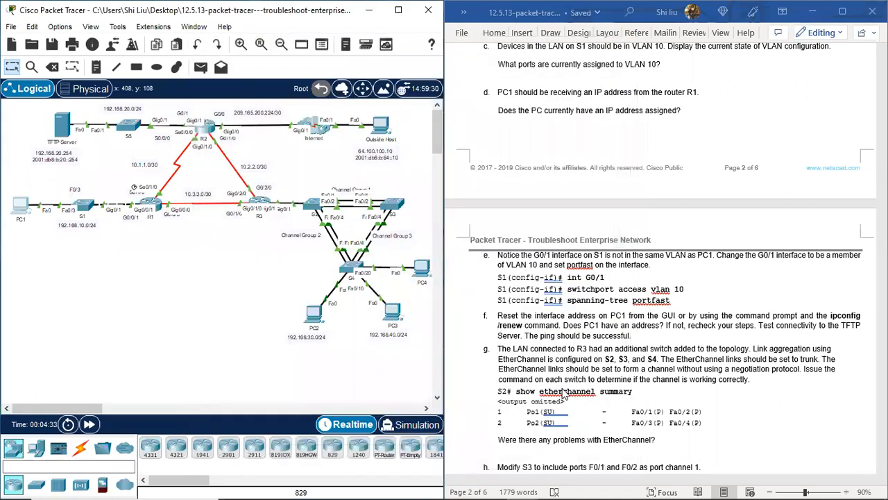
Step: Turn off the preference that always shows port labels in the logical workspace
scroll(572, 353, "down", 1)
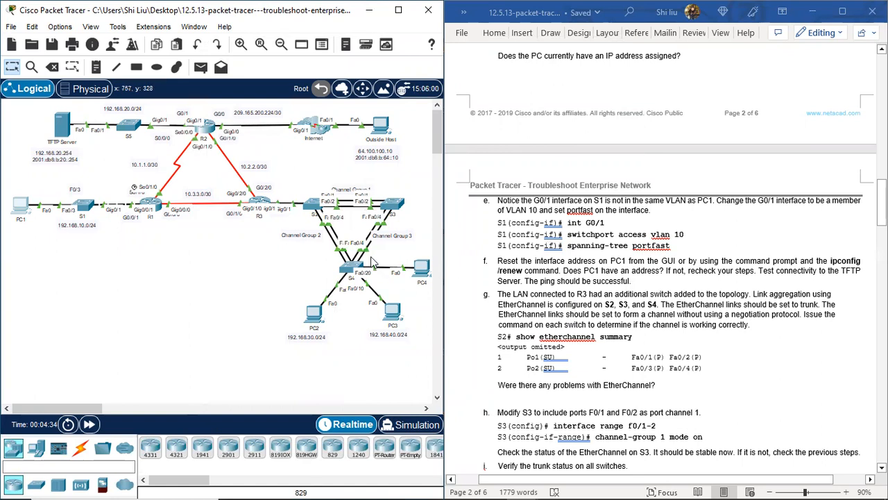
left_click(59, 27)
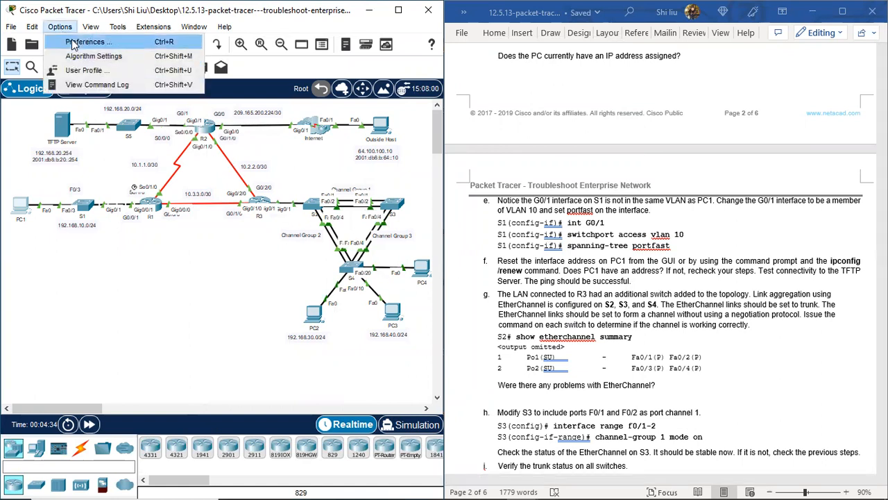
left_click(71, 39)
left_click(155, 135)
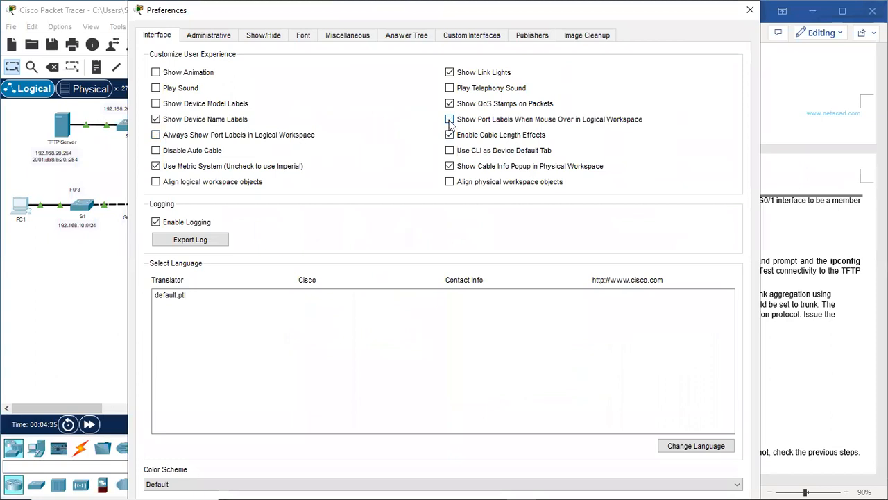
left_click(749, 12)
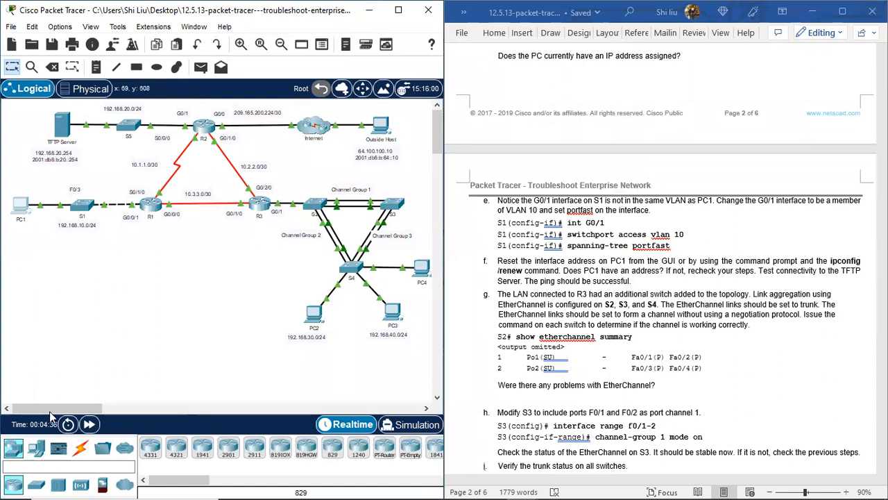
Step: Read the EtherChannel instructions for S2, S3 and S4 against the enlarged topology, and open S2's command line
left_click(240, 44)
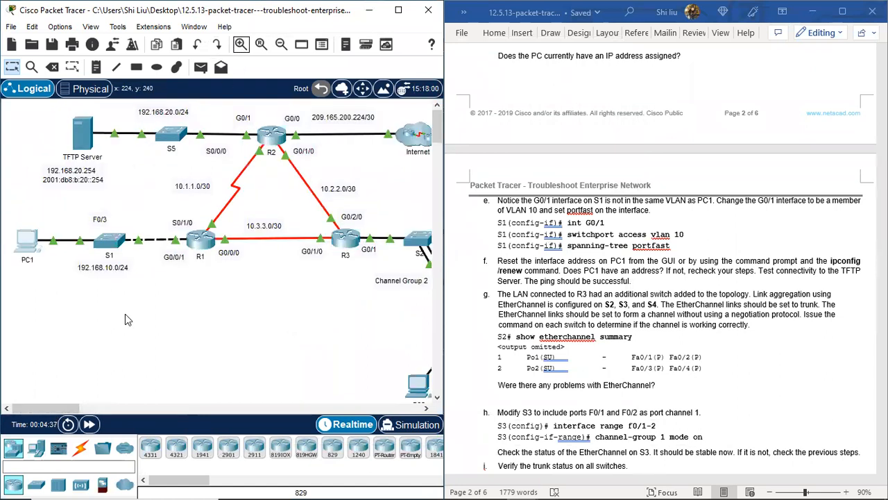
left_click_drag(75, 407, 113, 415)
scroll(114, 388, "down", 1)
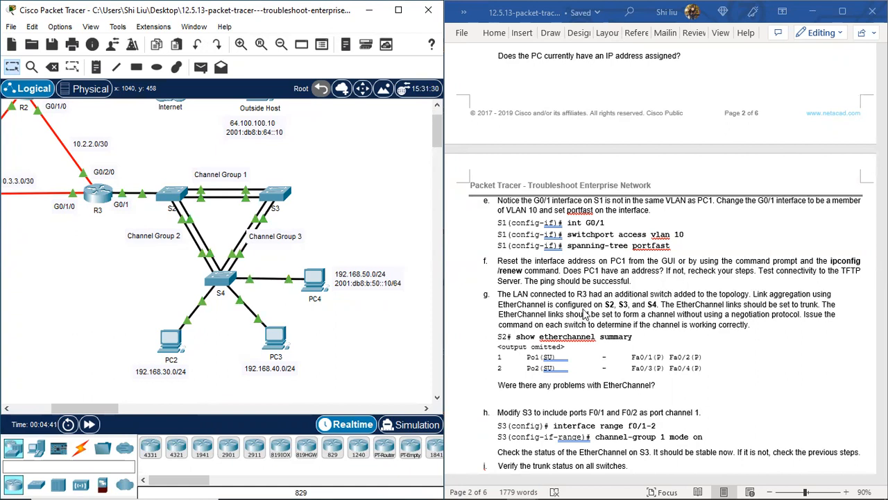
scroll(589, 315, "down", 1)
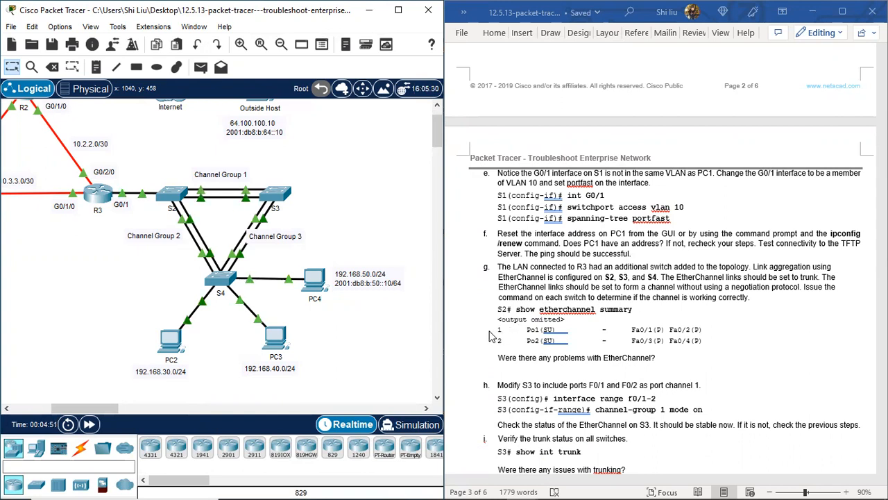
left_click(173, 195)
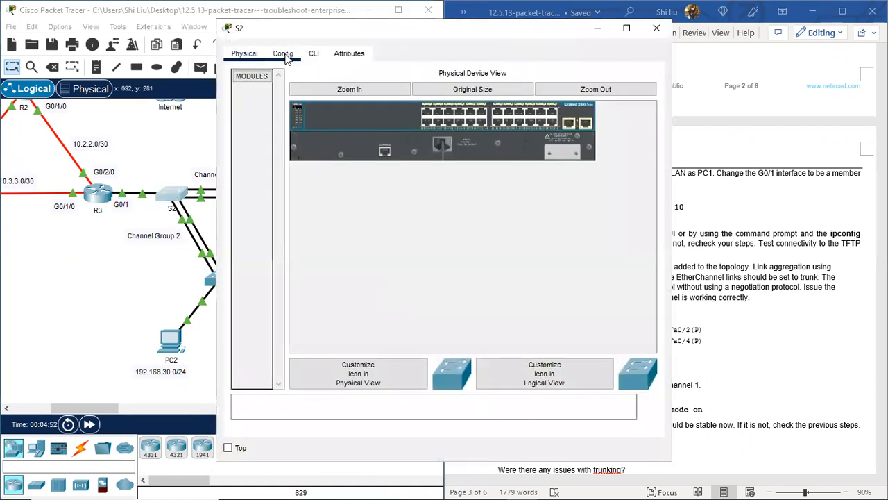
left_click(314, 53)
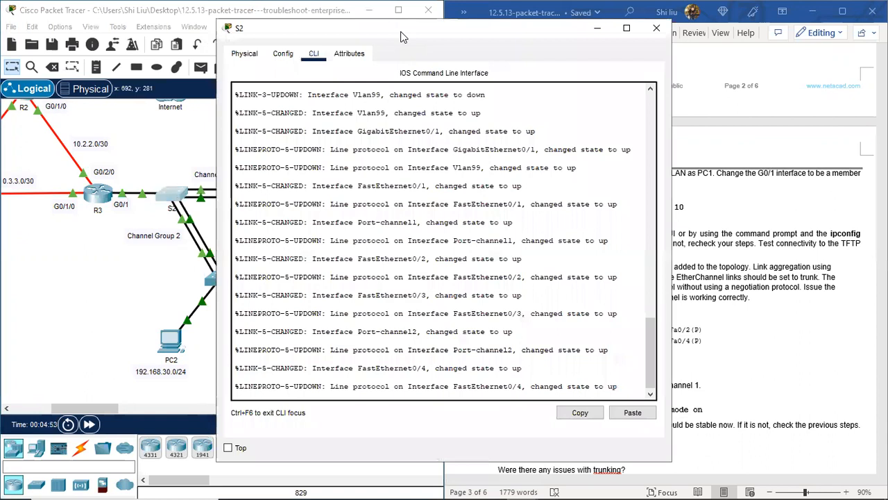
left_click_drag(402, 37, 193, 32)
key("Return")
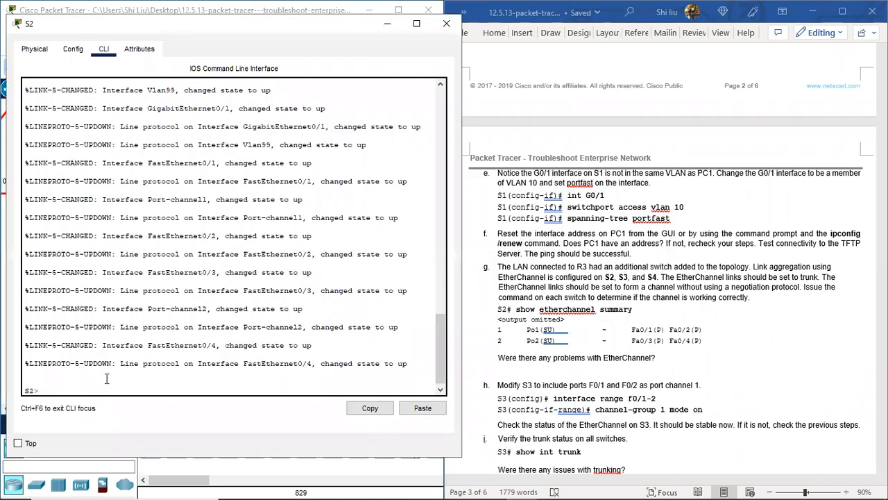
Step: Enter privileged mode on S2 and display its EtherChannel status with sh etherchannel summary
type("en")
key("Return")
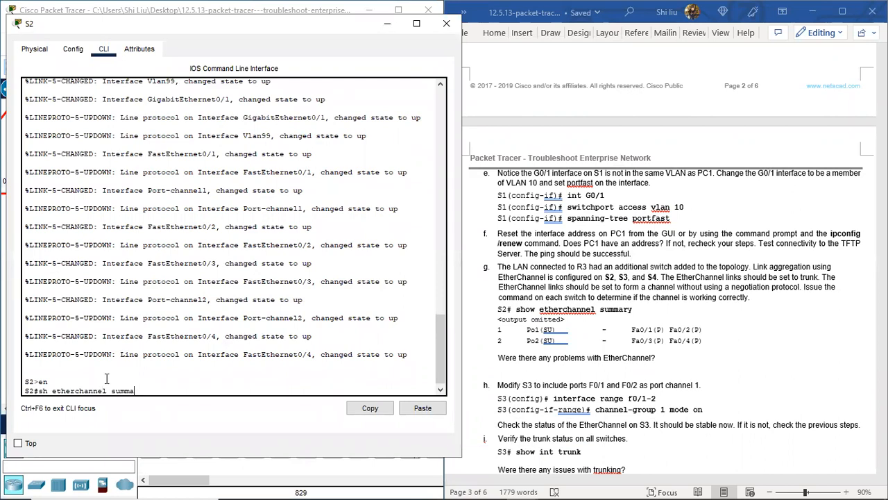
type("sh etherchannel summary")
key("Return")
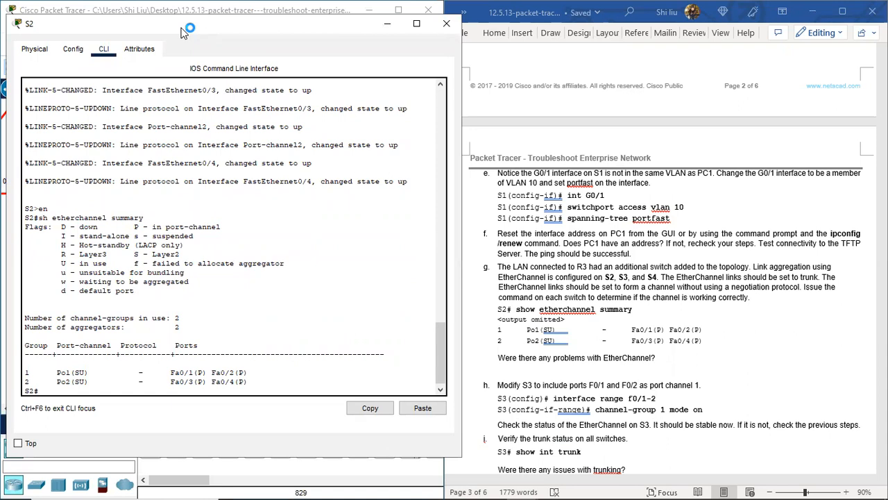
Step: Compare the status flags and member ports of Po1 and Po2 in S2's EtherChannel summary with the flag legend and topology
left_click_drag(182, 33, 598, 33)
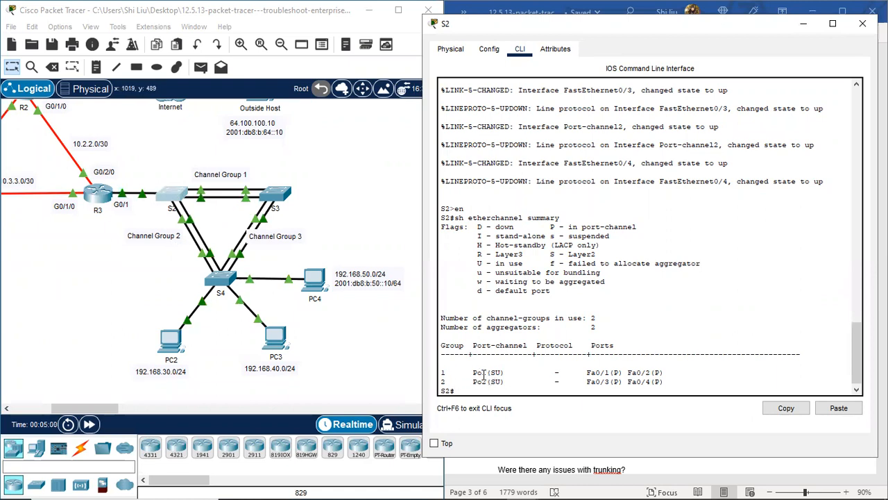
left_click_drag(489, 374, 503, 372)
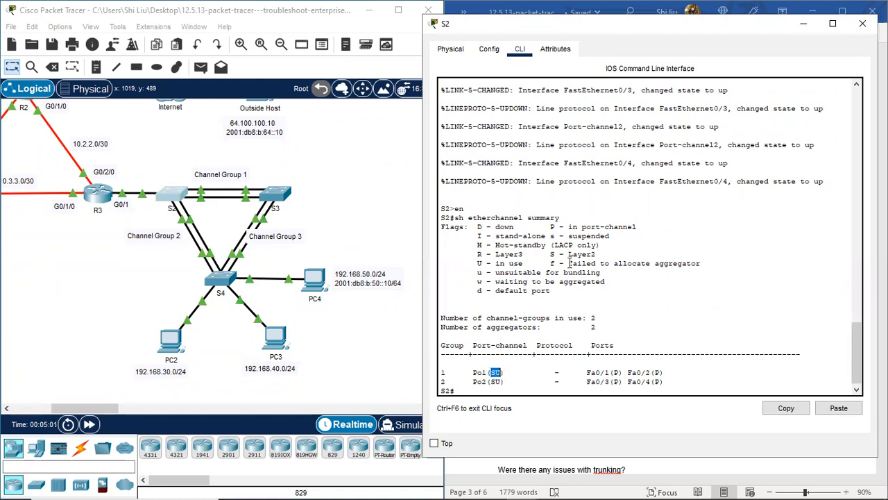
left_click_drag(550, 255, 595, 256)
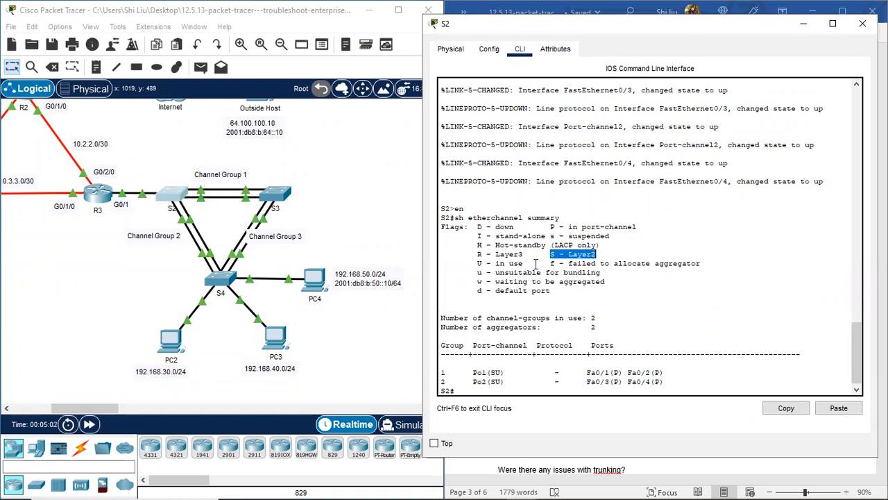
left_click_drag(477, 263, 525, 263)
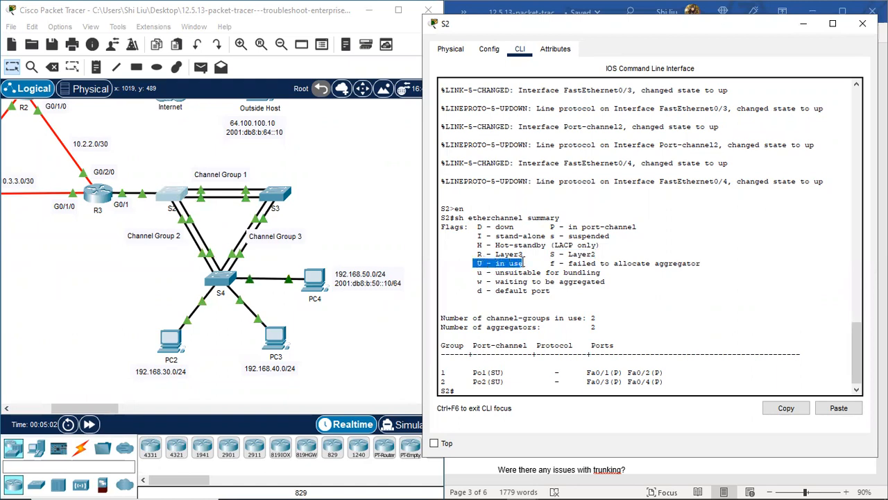
left_click_drag(586, 373, 671, 371)
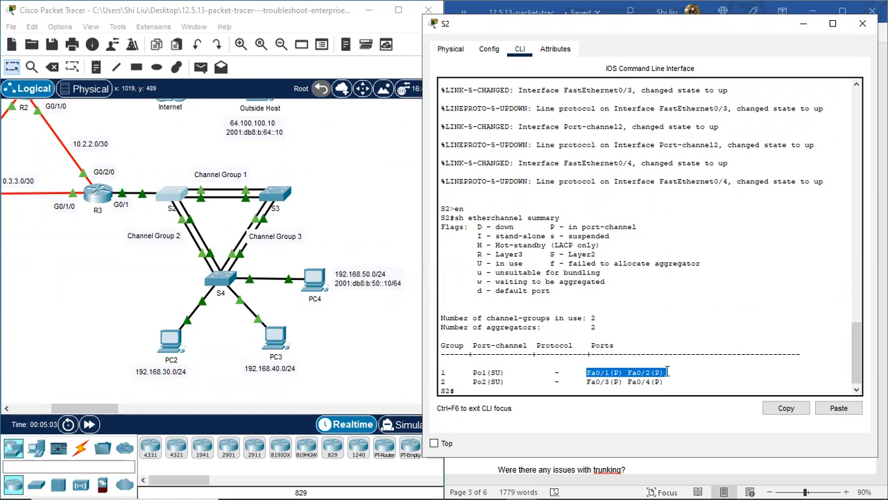
left_click_drag(446, 382, 665, 379)
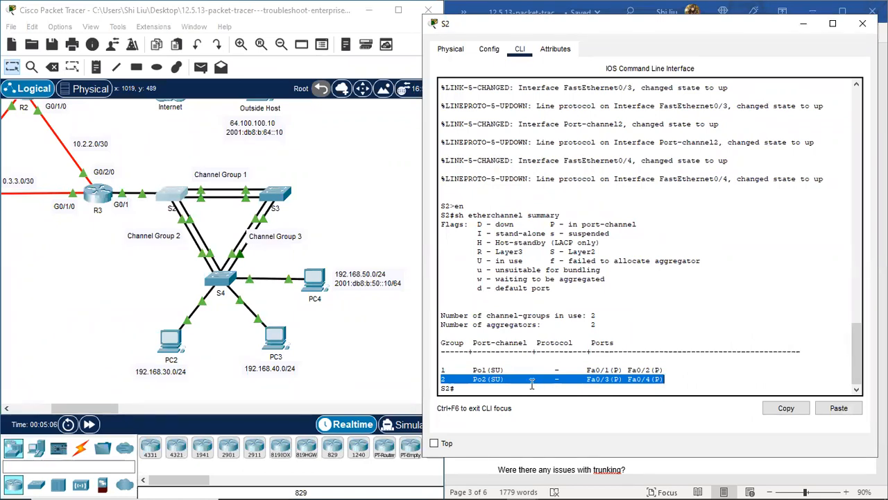
Step: Close S2's window, open S3's command line, enter privileged mode and display its EtherChannel status with sh etherchannel summary
left_click(860, 31)
left_click(276, 193)
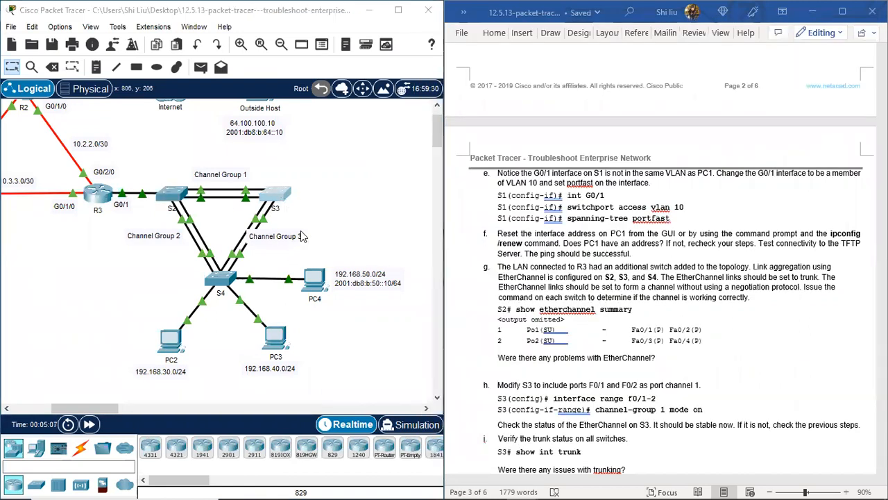
left_click(314, 53)
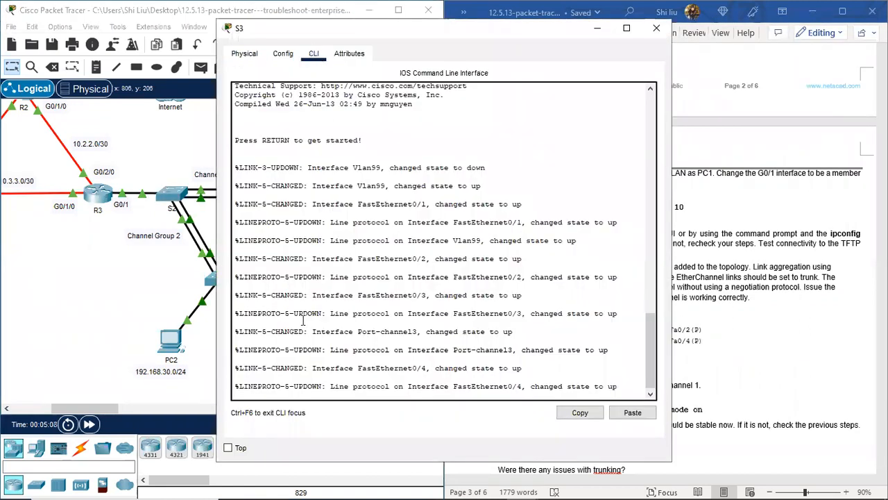
key("Return")
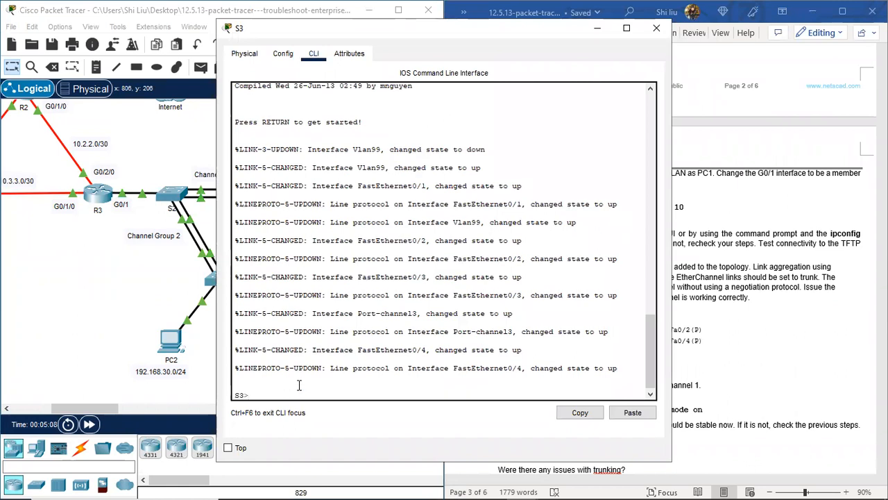
type("en")
key("Return")
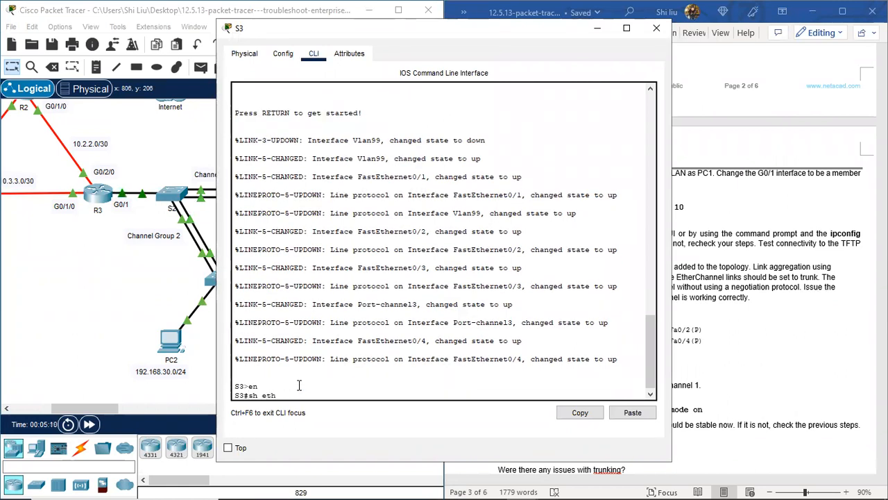
type("channel summary")
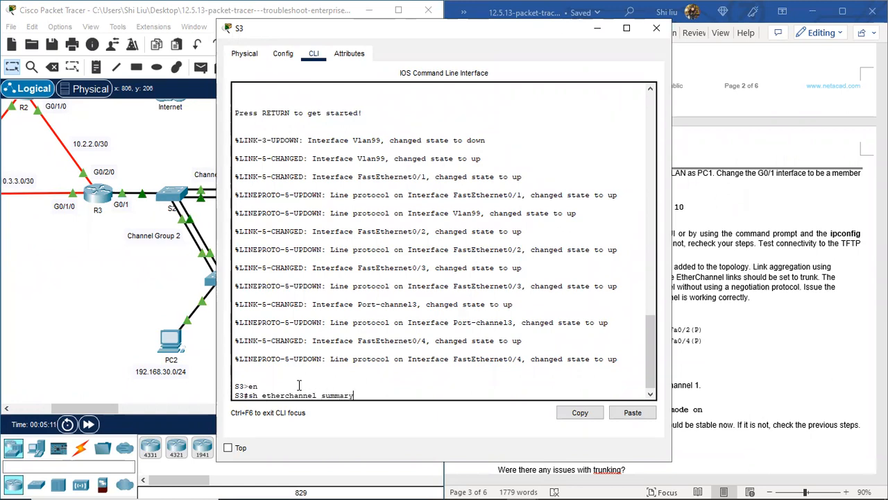
key("Return")
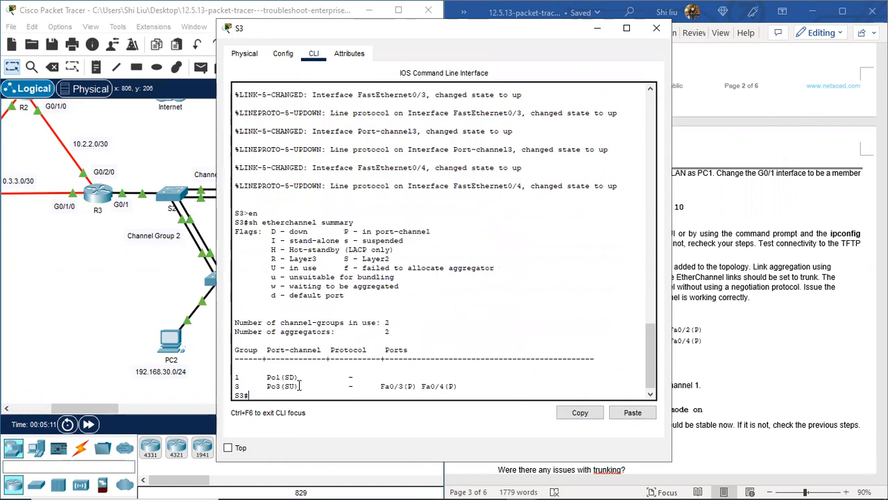
Step: Compare Po1 and Po3 in S3's EtherChannel summary with the flag legend and the topology's channel groups, and close S3's window
left_click_drag(310, 33, 548, 46)
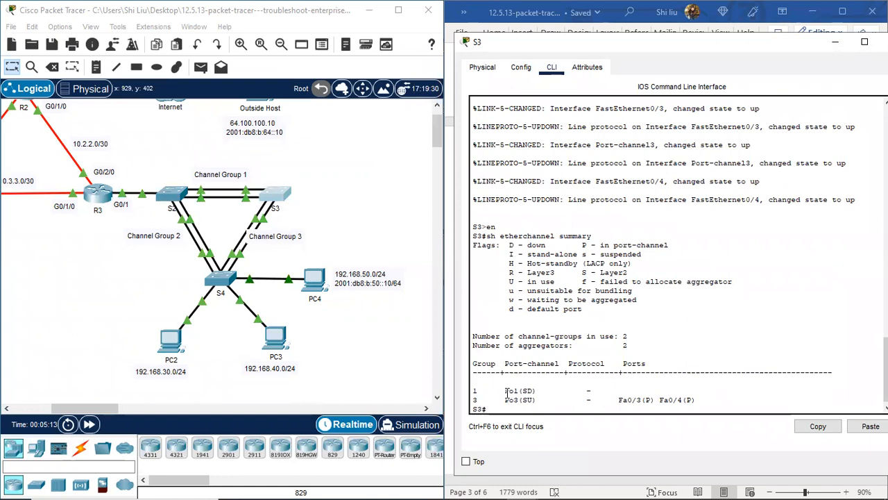
left_click_drag(501, 391, 536, 394)
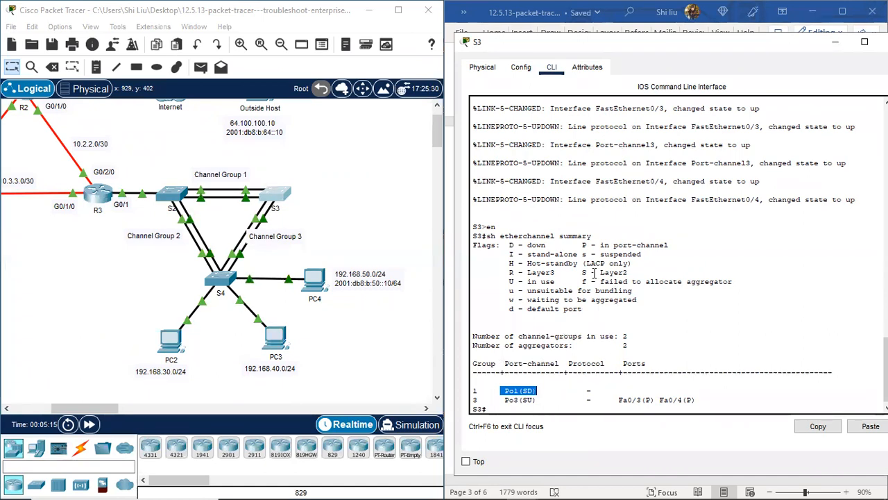
left_click_drag(545, 245, 506, 244)
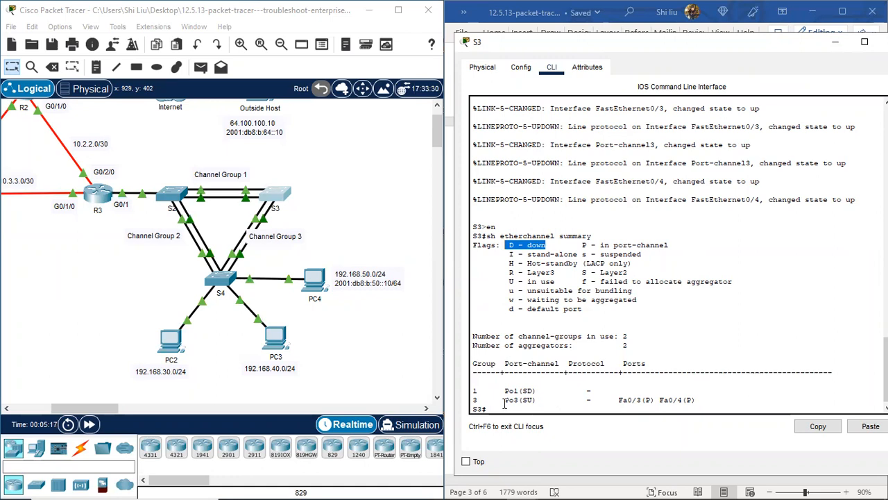
left_click_drag(471, 400, 694, 399)
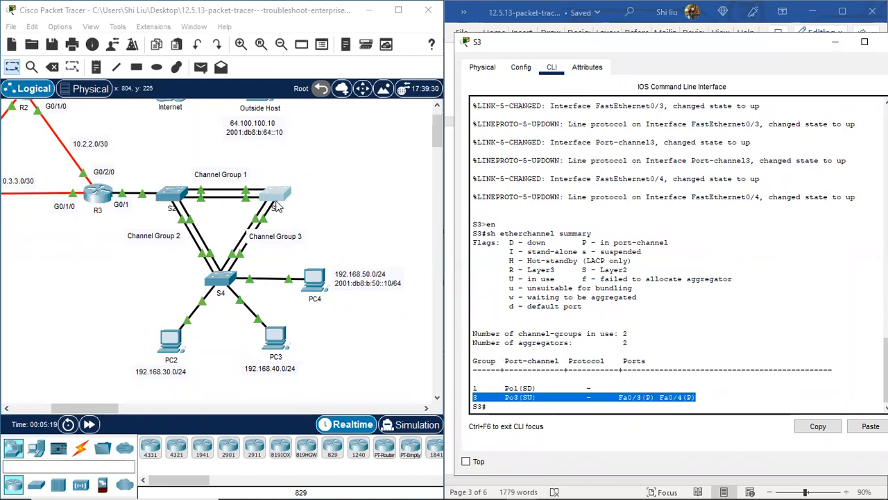
left_click_drag(603, 47, 492, 49)
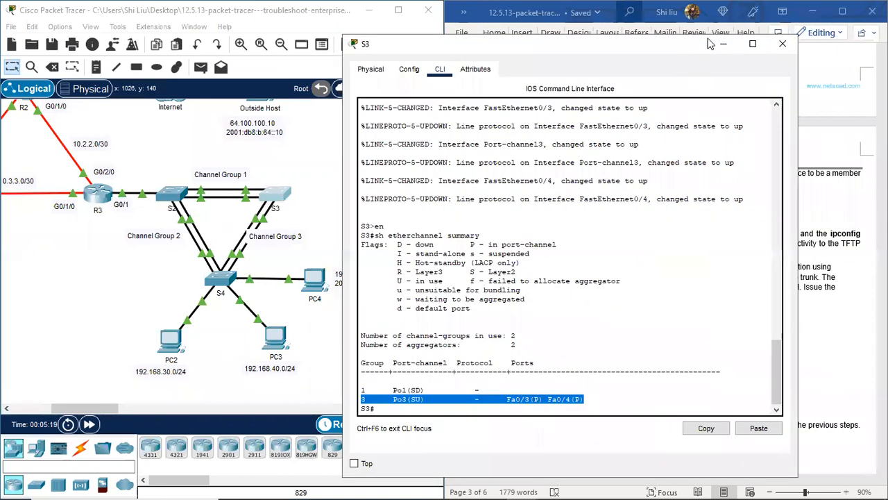
left_click(782, 43)
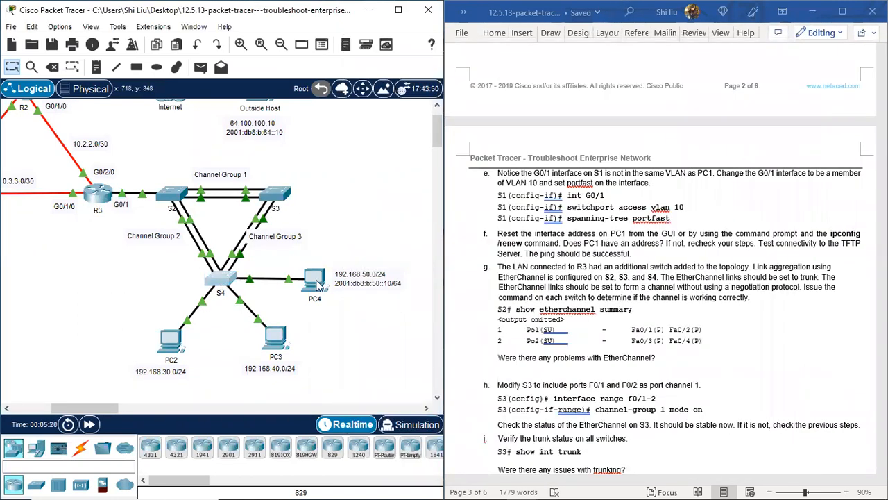
Step: Enter privileged mode on S4, display its EtherChannel status with sh etherchannel summary, and close its window
left_click(220, 280)
left_click(314, 54)
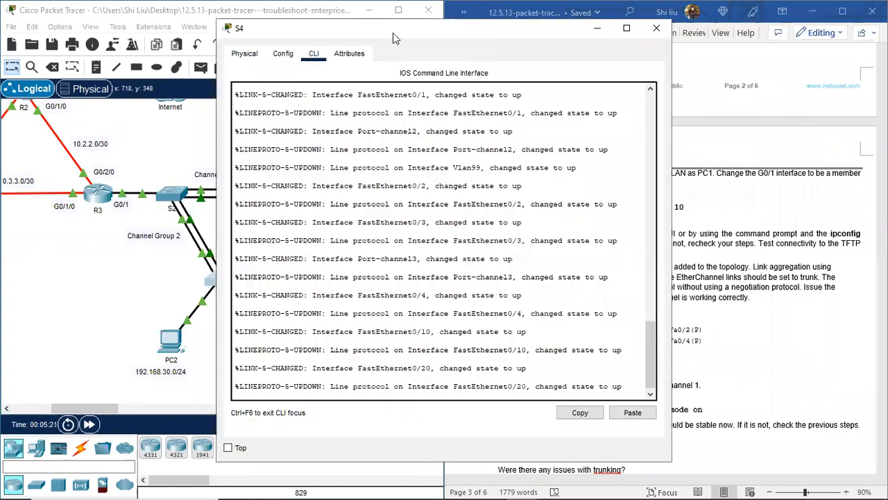
left_click_drag(403, 33, 524, 22)
key("Return")
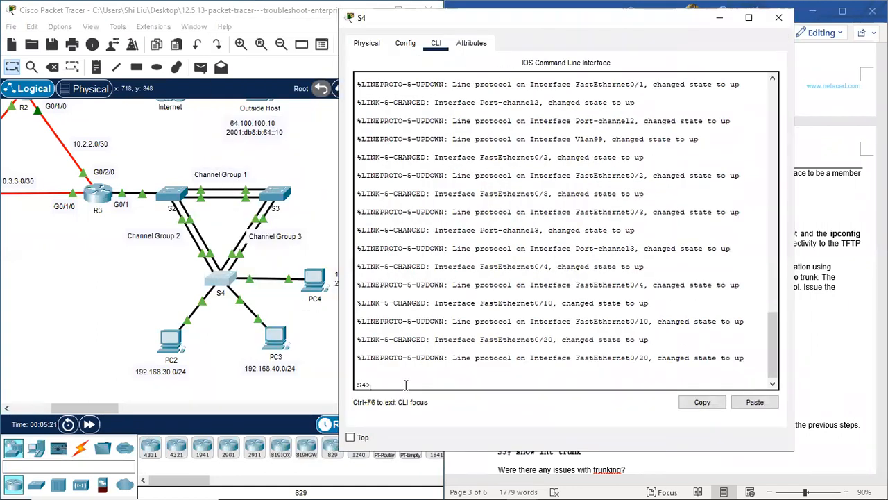
type("en")
key("Return")
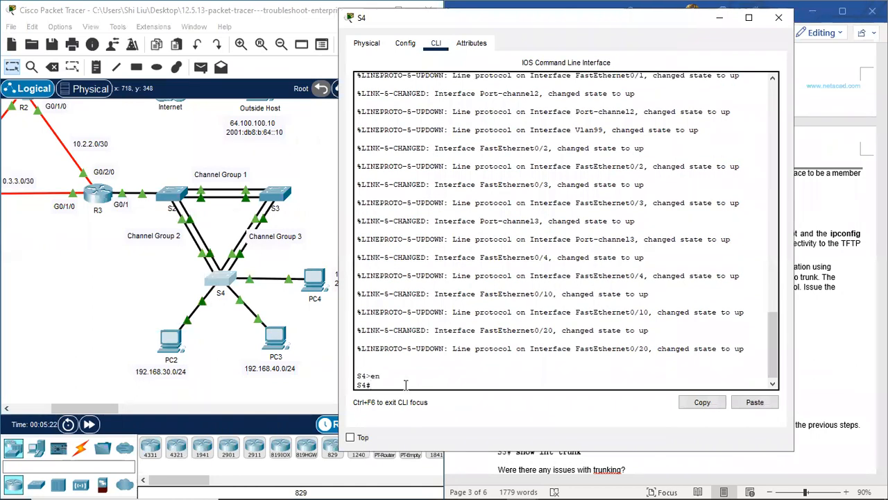
type("sh etherchannel")
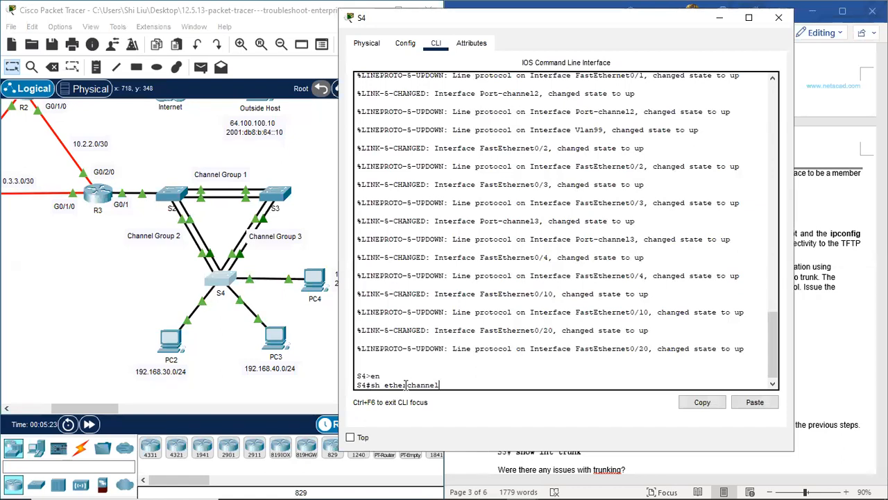
type(" summar")
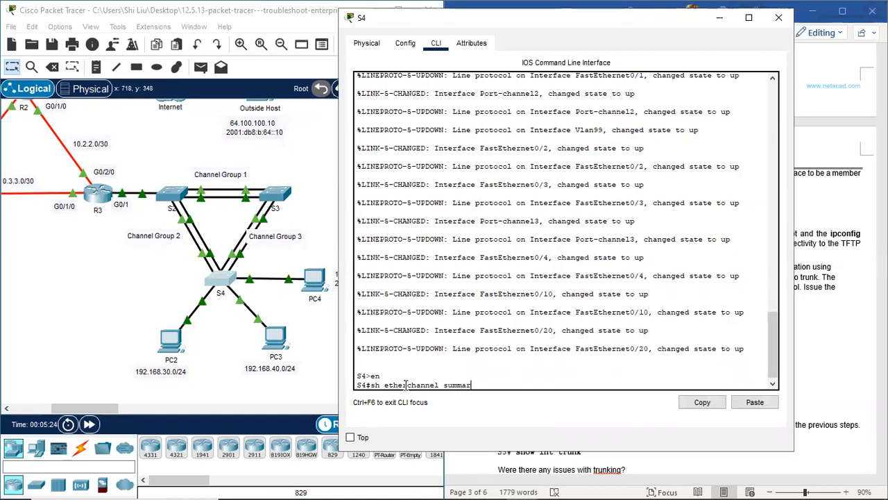
type("y")
key("Return")
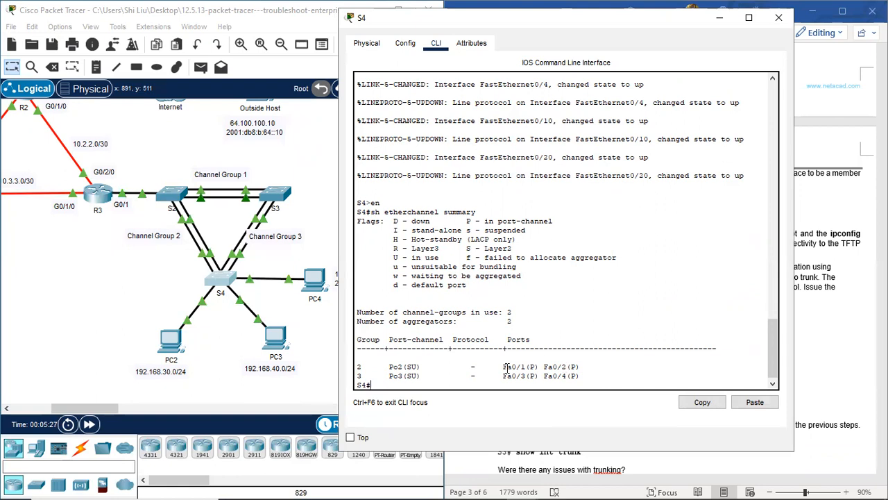
left_click(778, 18)
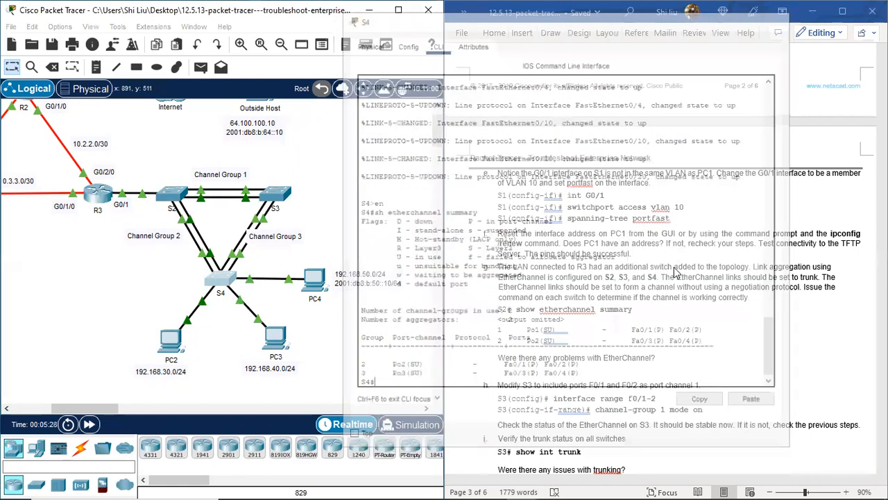
Step: Reread the EtherChannel question in the lab document and re-examine S3's Po1 entry against Channel Group 1 in the topology
scroll(621, 354, "down", 1)
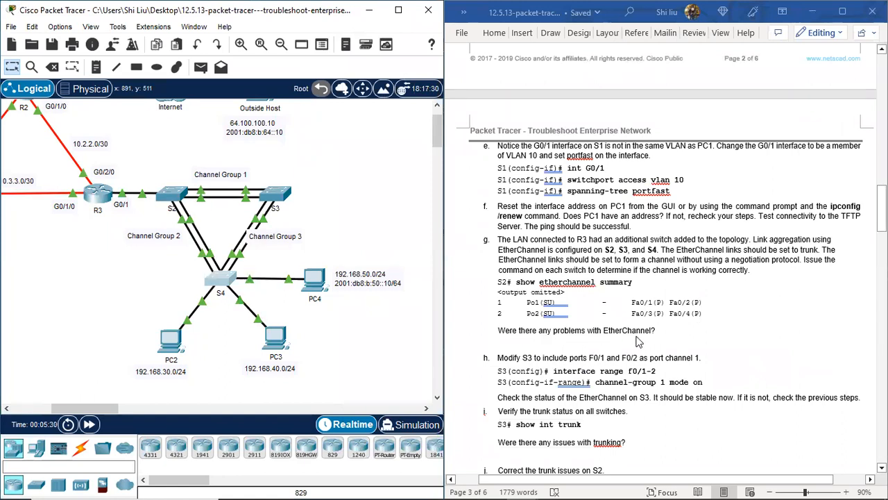
left_click(275, 196)
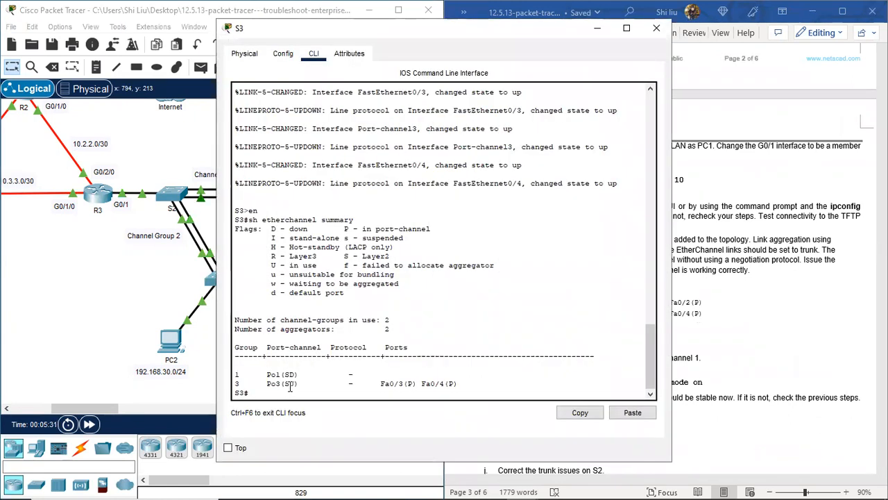
left_click_drag(262, 374, 308, 375)
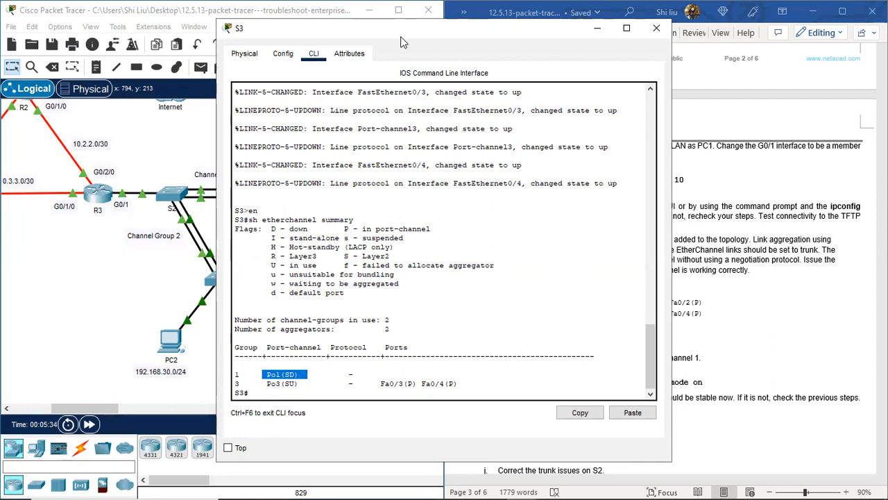
left_click_drag(405, 36, 587, 52)
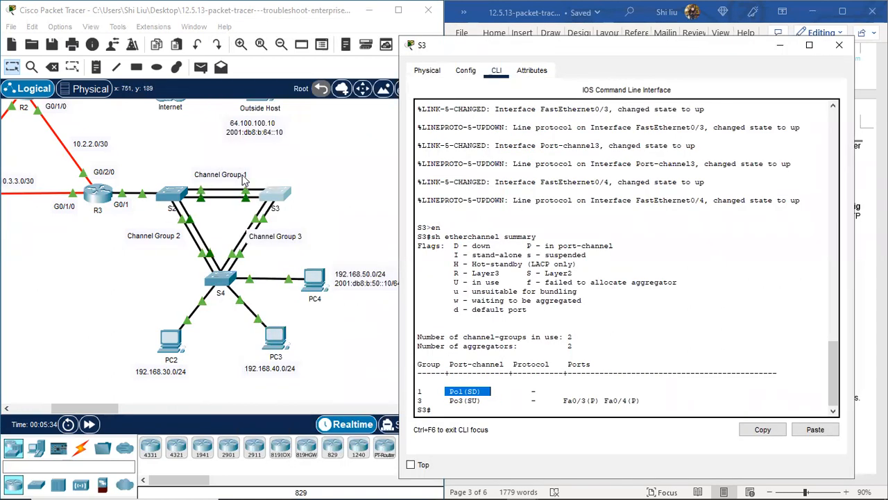
mouse_move(238, 207)
left_mouse_down()
mouse_move(261, 185)
mouse_move(252, 181)
left_mouse_up()
left_click(673, 64)
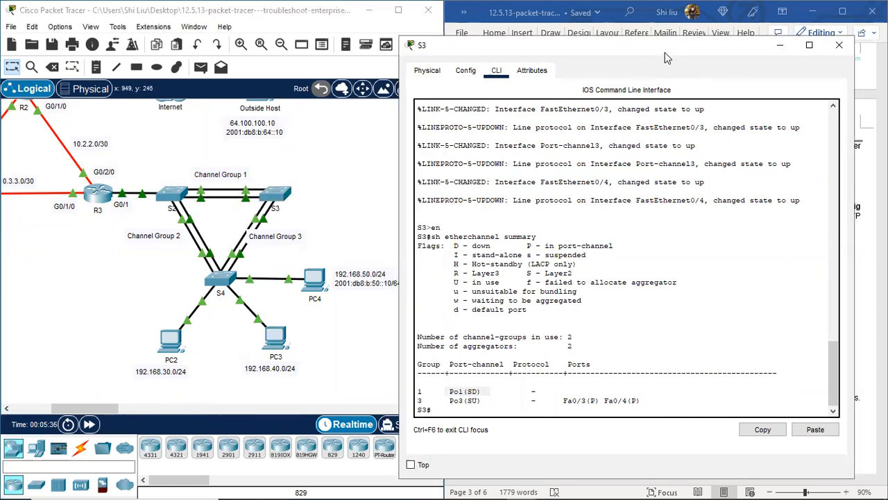
left_click(837, 46)
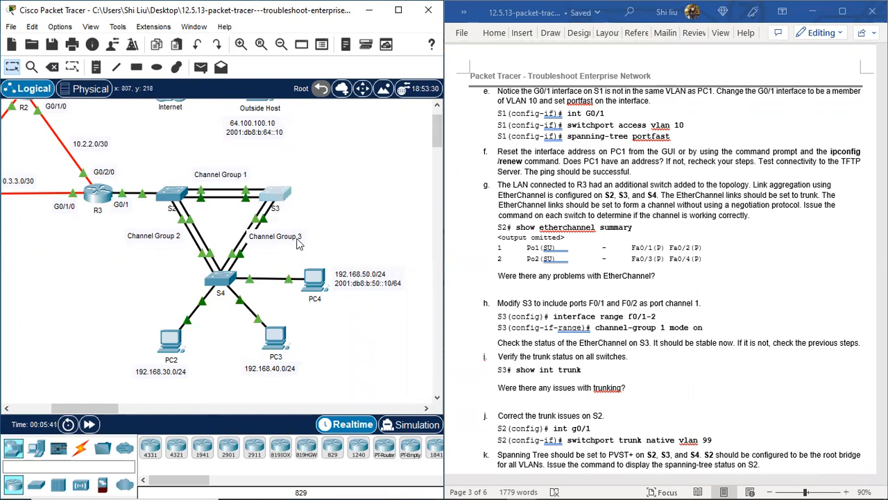
Step: On S3, enter configuration mode and assign interface range f0/1-2 to an EtherChannel with channel-group 1 mode on
left_click(277, 197)
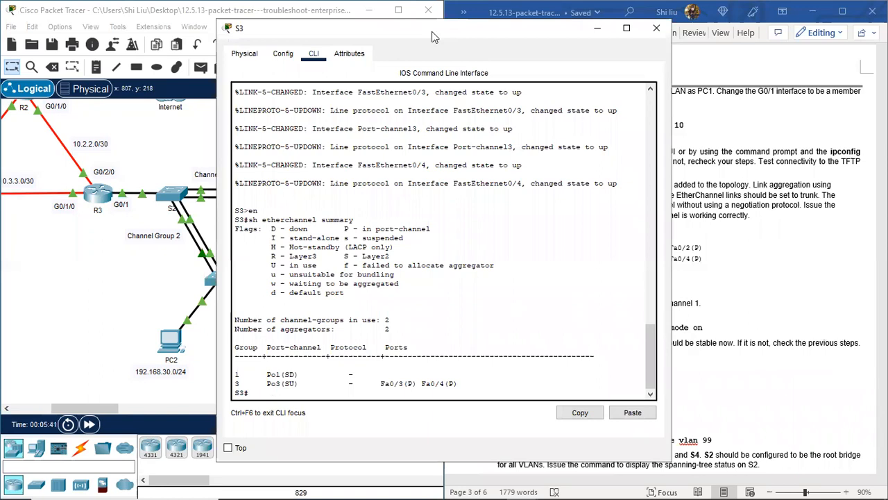
left_click_drag(432, 32, 229, 25)
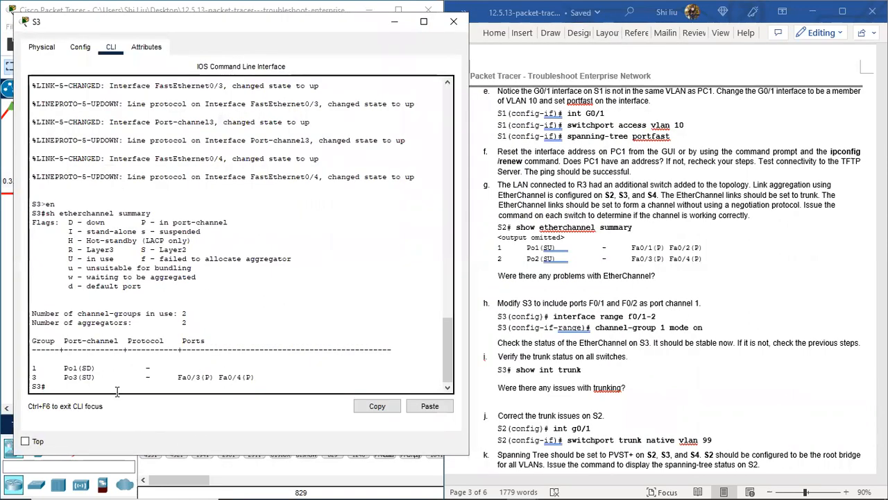
key("Return")
key("Return")
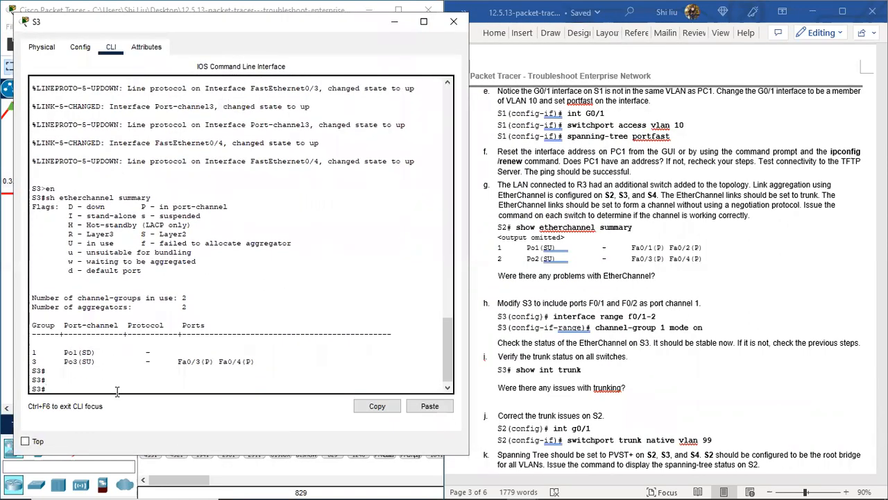
type("con")
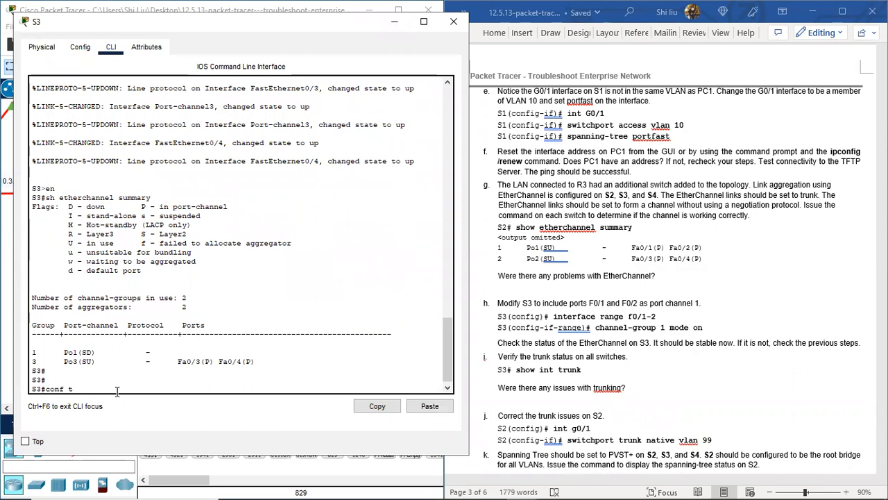
type("f t")
key("Return")
type("int range f0/1-2")
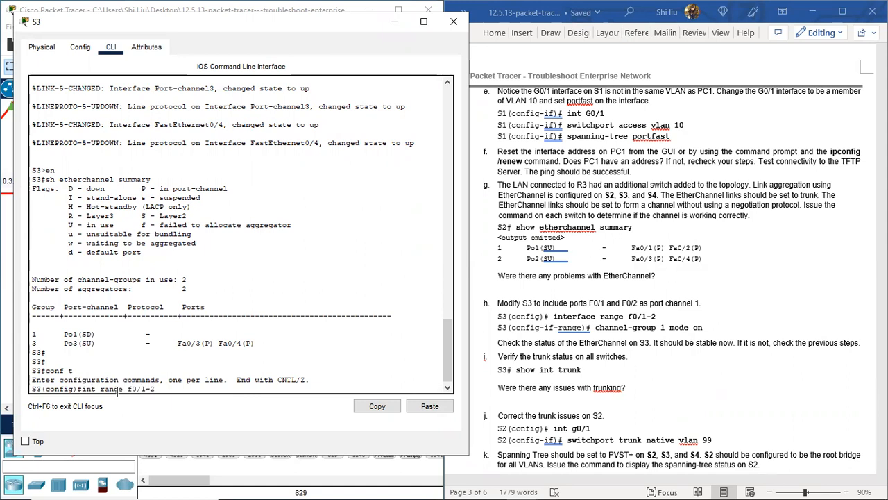
key("Return")
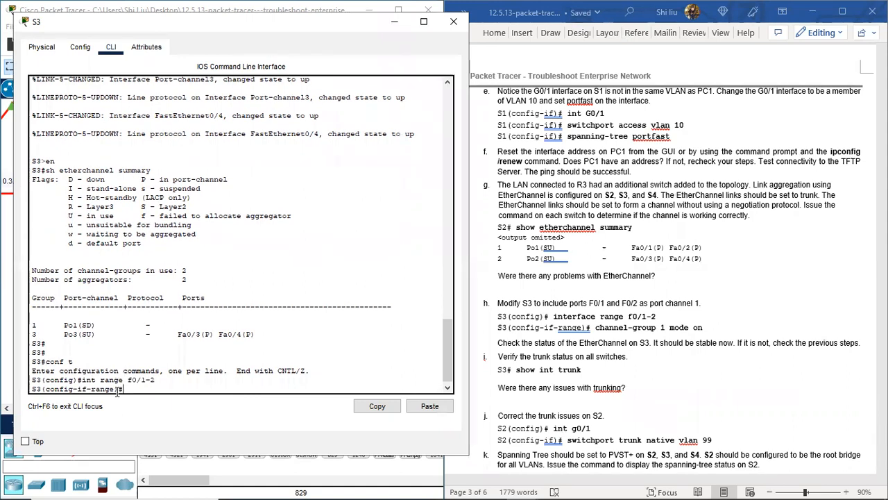
type("channel-group 1 mode on")
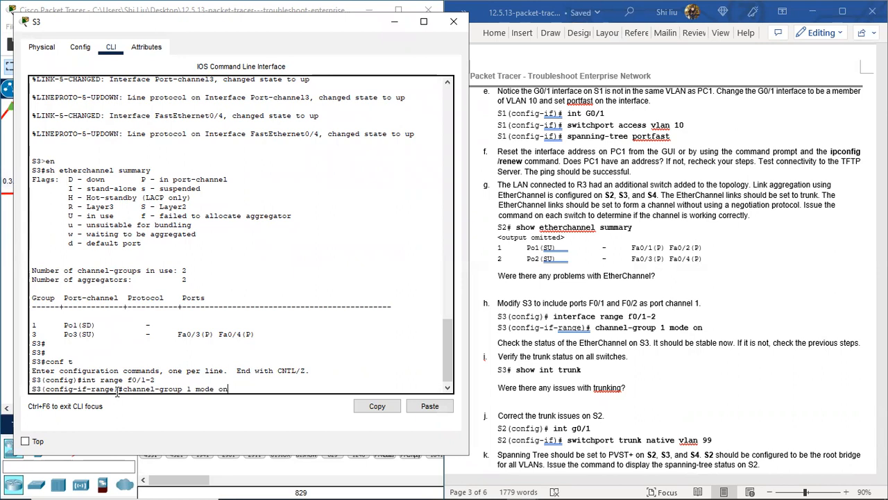
key("Return")
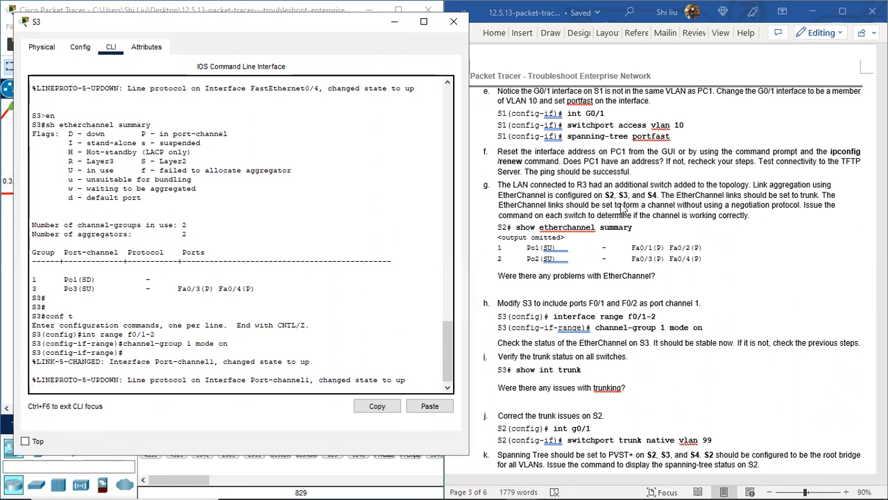
Step: Review the channel-group 1 mode on instruction in the lab document and return to S3's command prompt
key("alt+Tab")
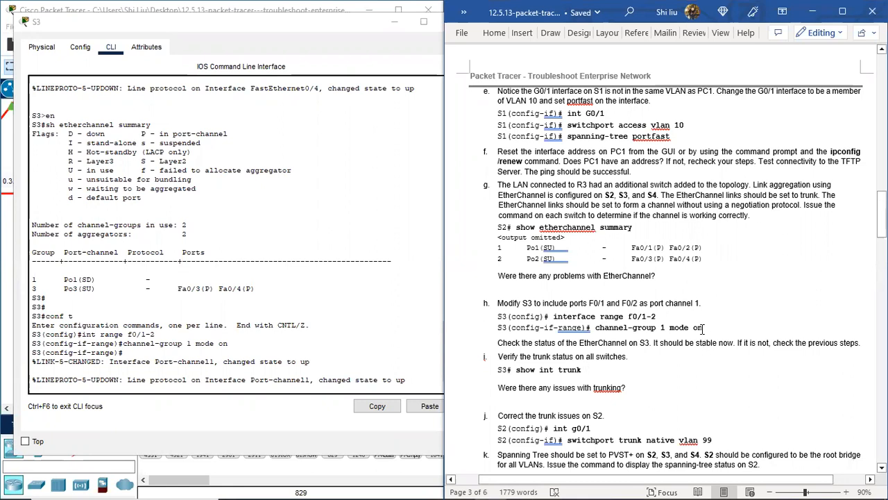
left_click_drag(708, 329, 691, 326)
left_click(696, 367)
left_click(255, 387)
key("Return")
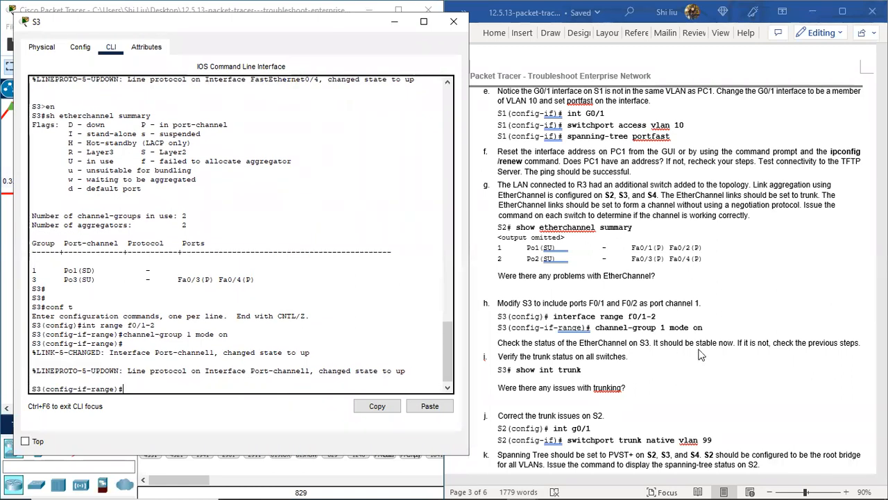
Step: Leave configuration mode on S3 and display its EtherChannel status again with sh etherchannel summary
type("end")
key("Return")
key("Up")
key("Up")
key("Up")
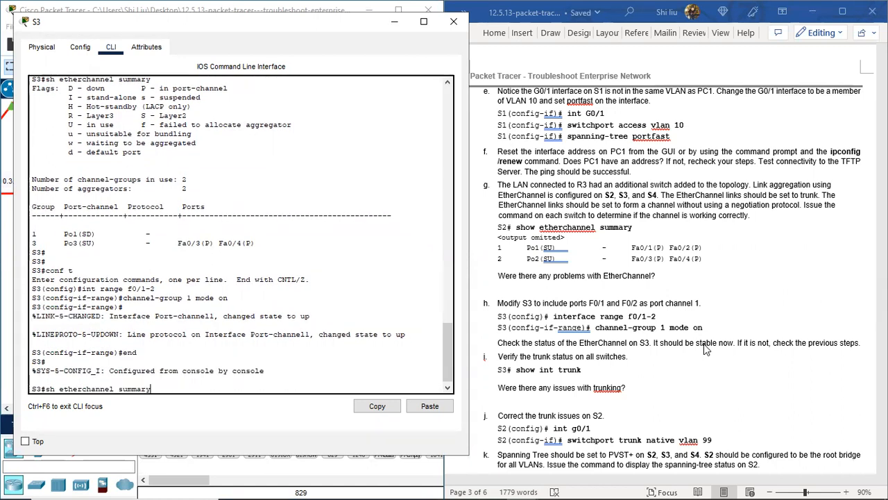
key("Return")
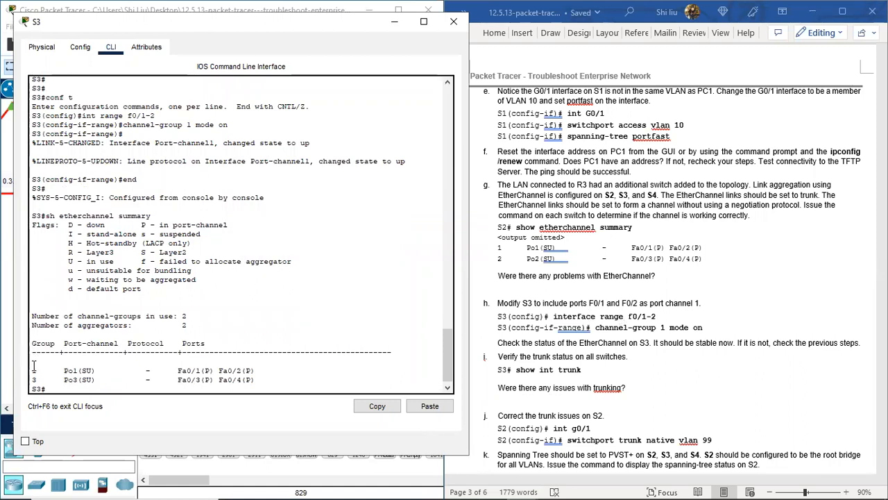
Step: Compare S3's Po1 entry with its earlier summary output, bring the trunk verification task into view in the lab document, and close S3's window
left_click_drag(61, 370, 102, 371)
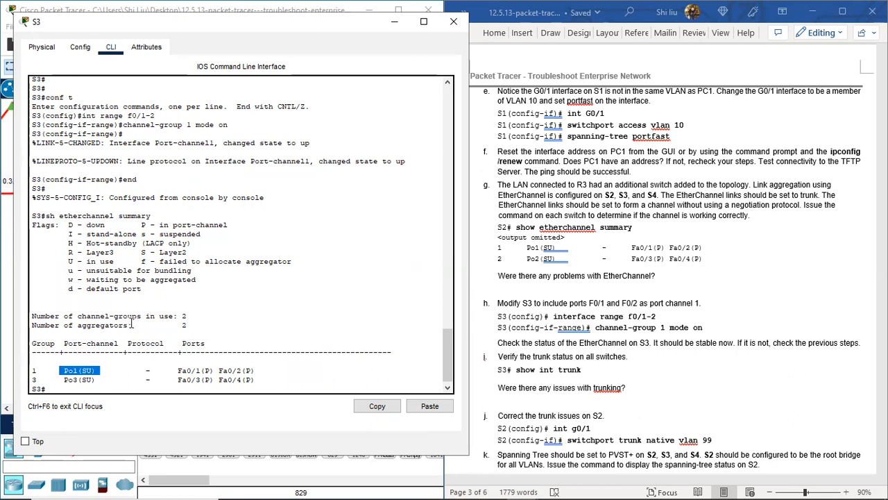
scroll(114, 184, "up", 3)
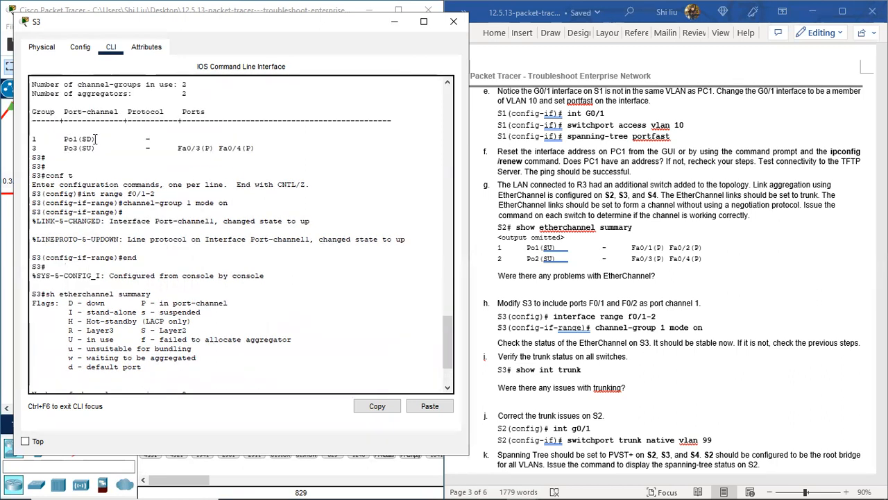
scroll(83, 168, "down", 3)
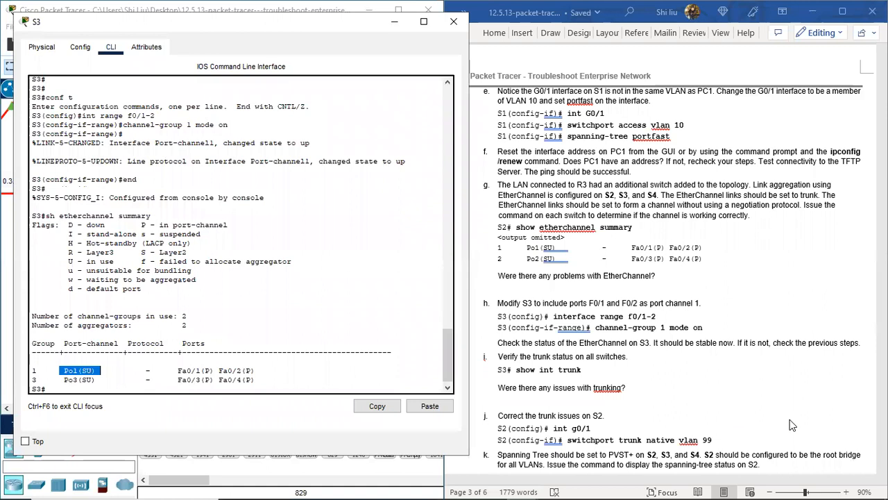
scroll(730, 362, "down", 2)
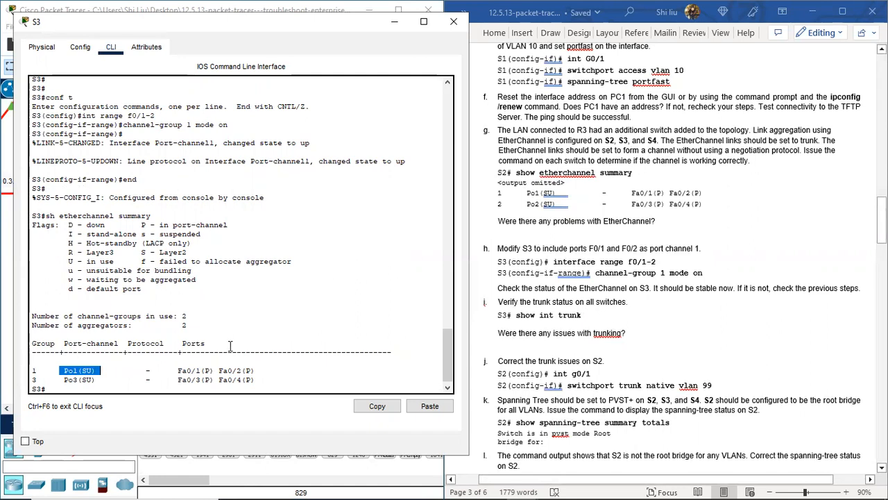
left_click(458, 24)
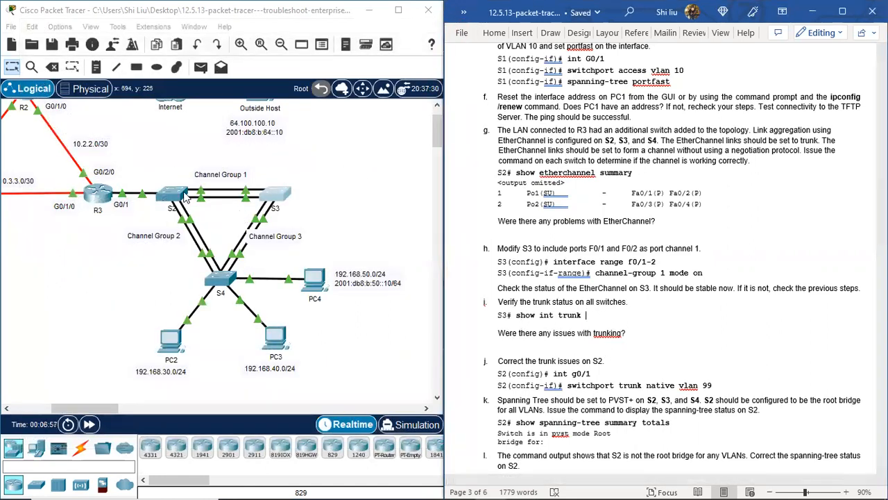
Step: On S2, display the trunk status with sh int trunk and examine the Po1, Po2 and Gig0/1 entries beside the topology
left_click(185, 197)
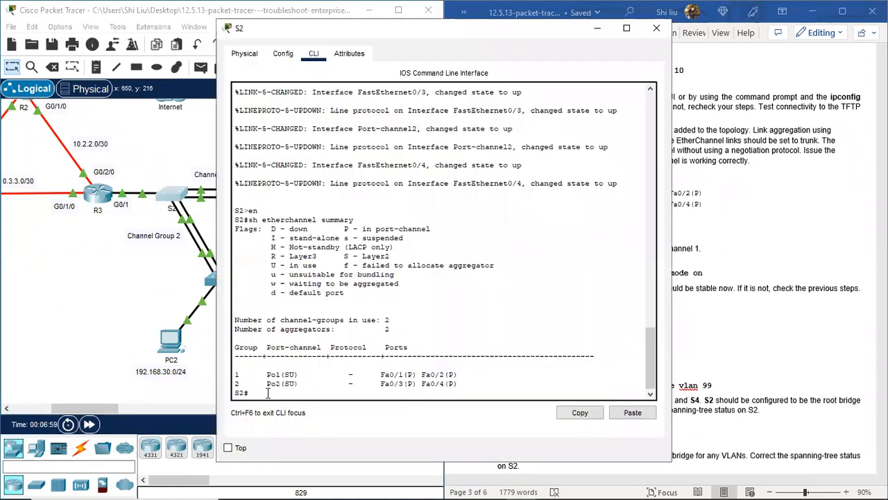
key("Return")
key("Return")
type("sh int")
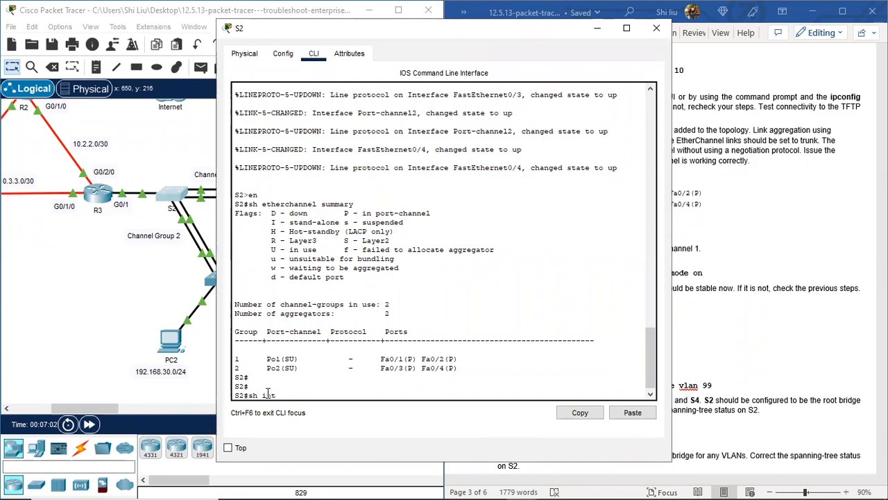
type(" trunk")
key("Return")
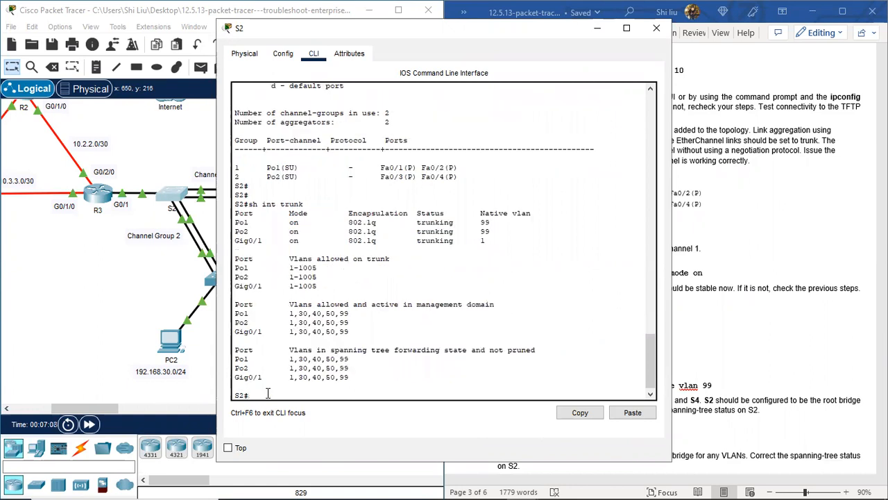
left_click_drag(419, 39, 223, 57)
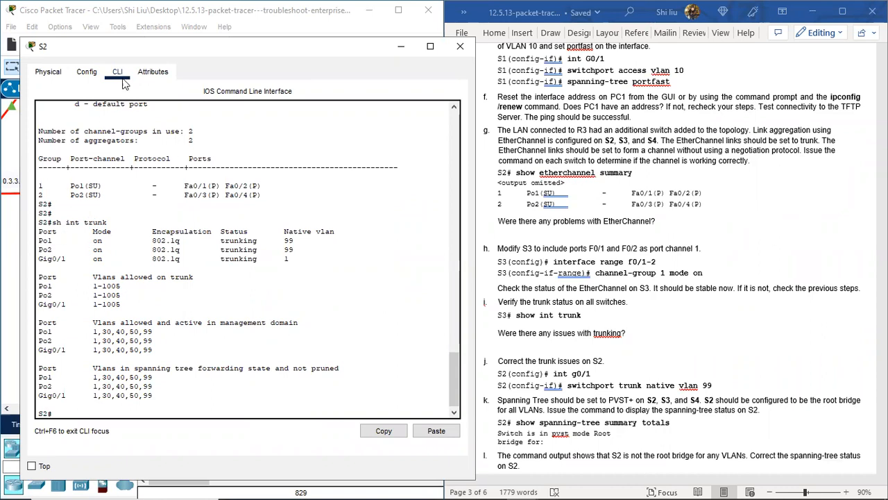
left_click_drag(150, 50, 412, 83)
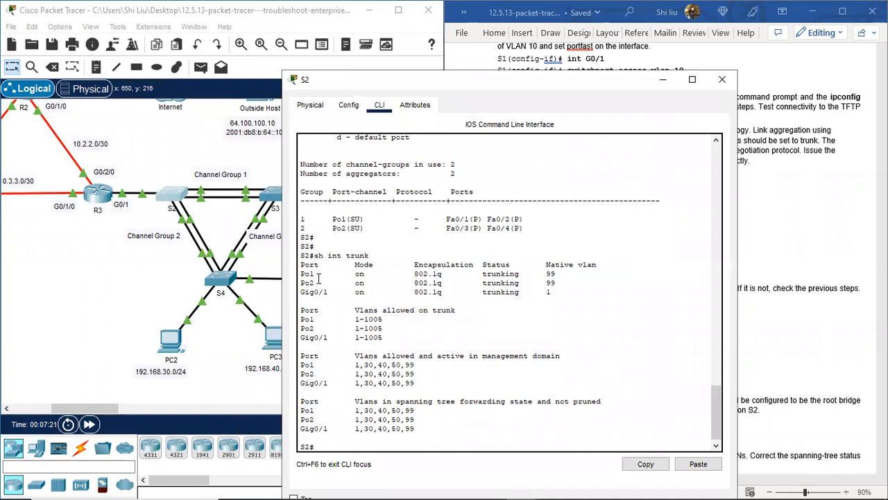
left_click_drag(301, 273, 323, 291)
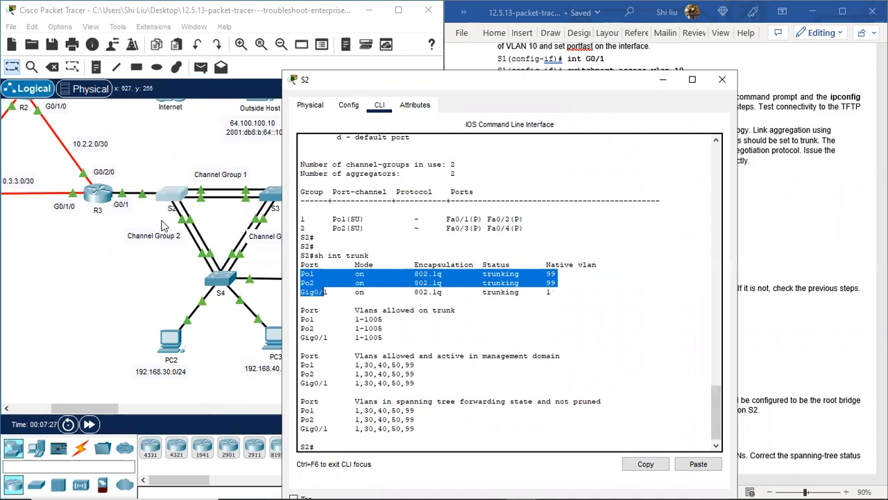
Step: Show port labels permanently in the logical workspace to check S2's link to R3, and turn the labels off again
left_click(141, 199)
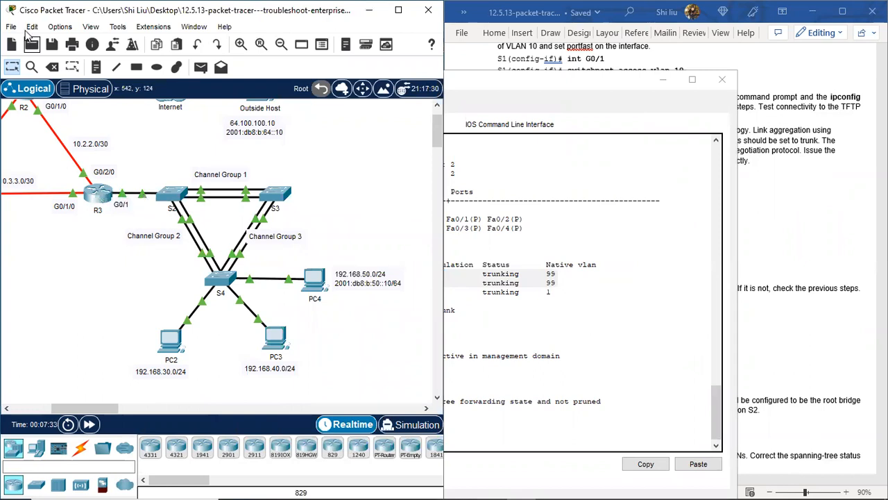
left_click(74, 44)
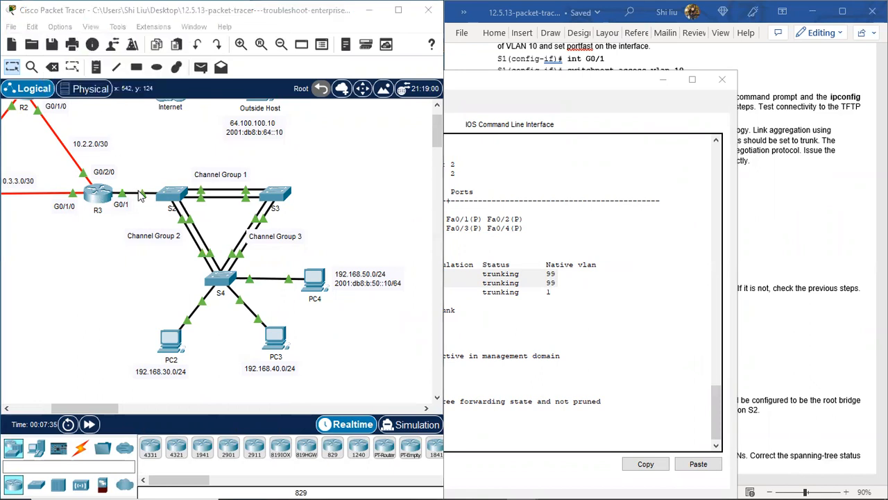
left_click(155, 134)
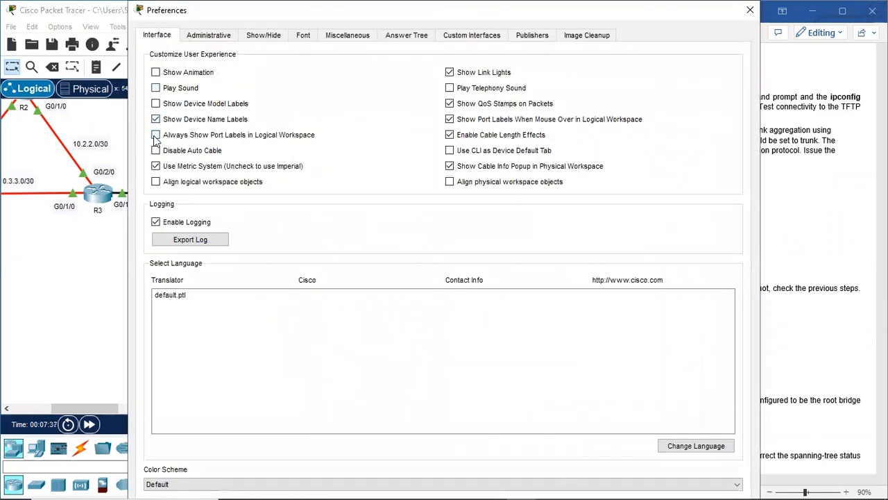
left_click(750, 10)
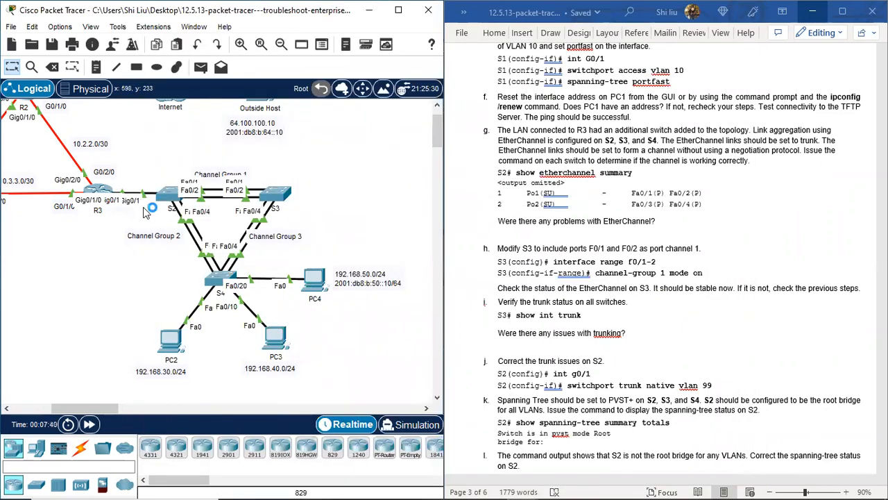
left_click(59, 27)
left_click(78, 42)
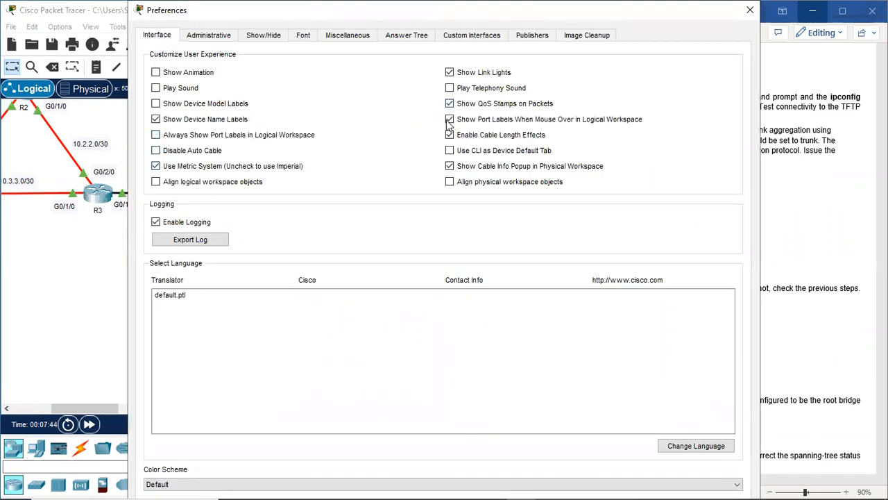
left_click(750, 10)
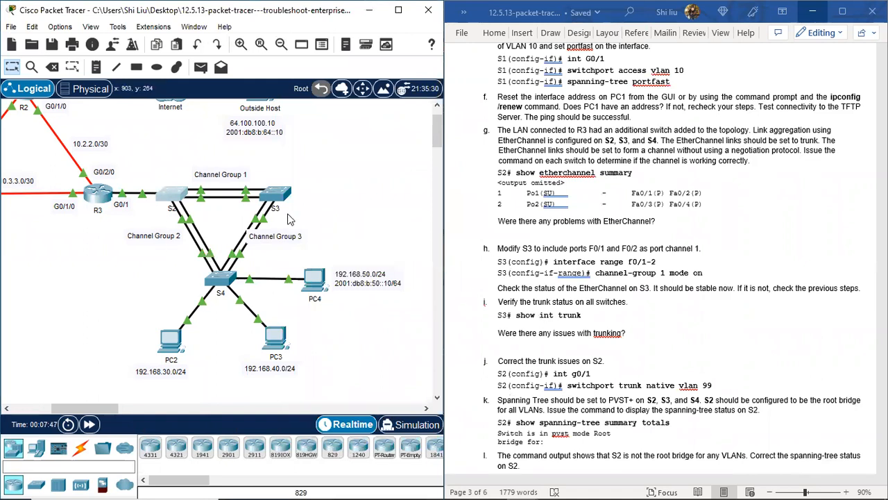
Step: Reopen S2's command line, examine the native VLAN of the Gig0/1 trunk against the port channels, and close the window
left_click(173, 195)
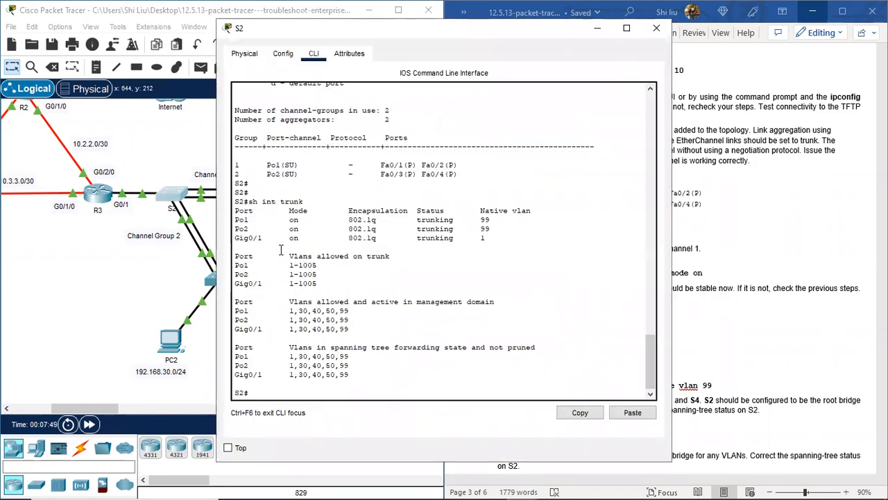
left_click_drag(385, 33, 492, 34)
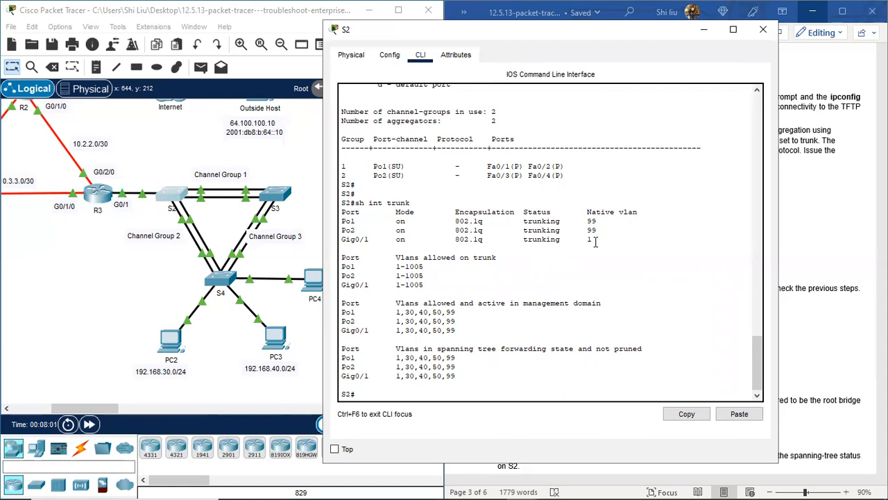
left_click_drag(588, 240, 340, 239)
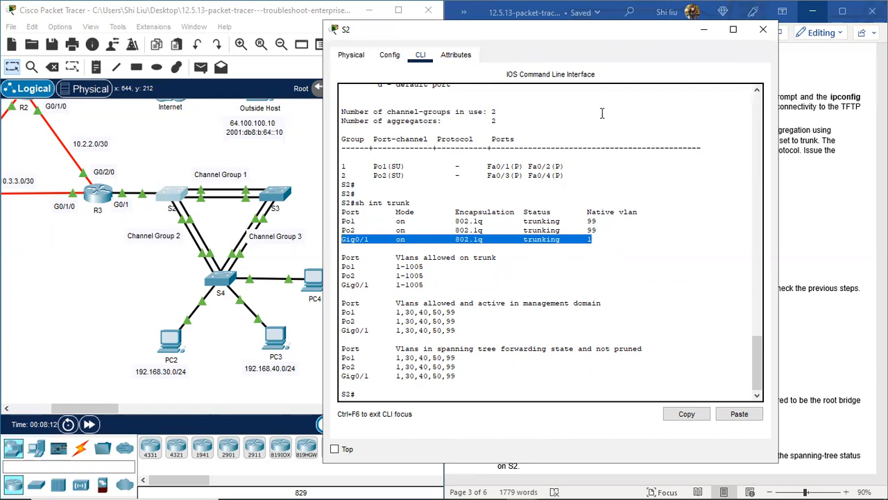
left_click(761, 33)
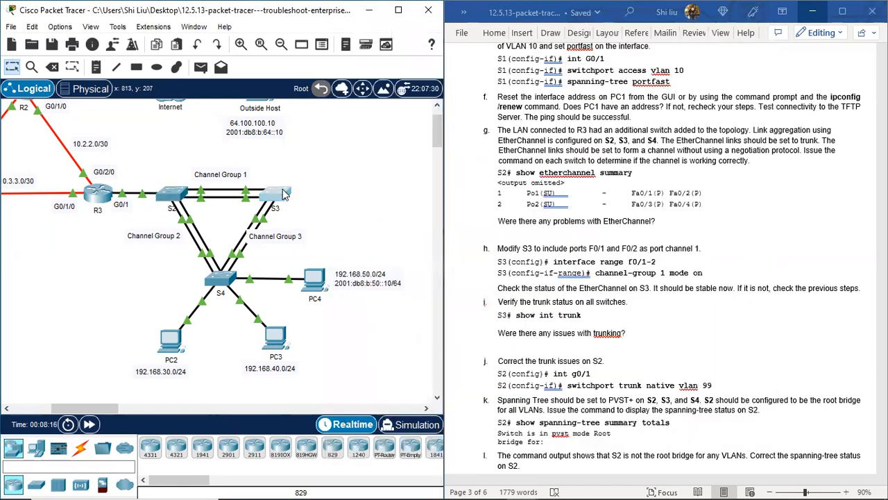
Step: On S3, display the trunk status with sh int trunk, examine the Po1 and Po3 entries, and close its window
left_click(284, 195)
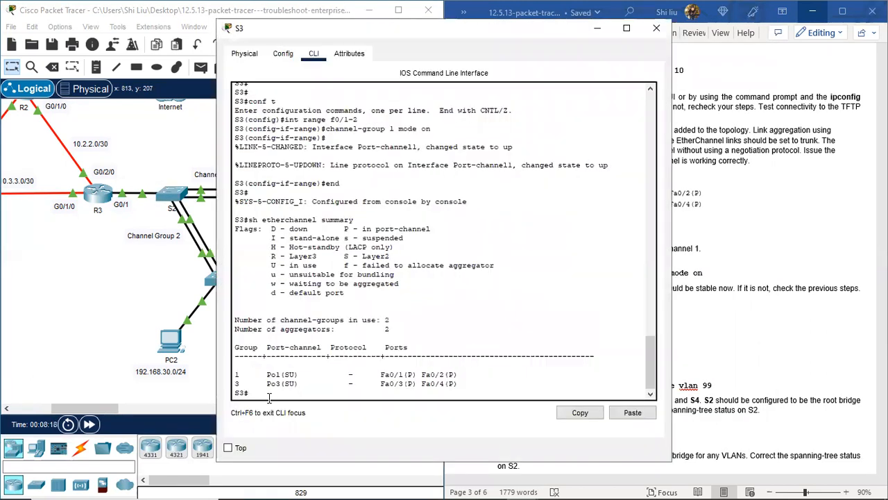
key("Return")
key("Return")
type("sh int tr")
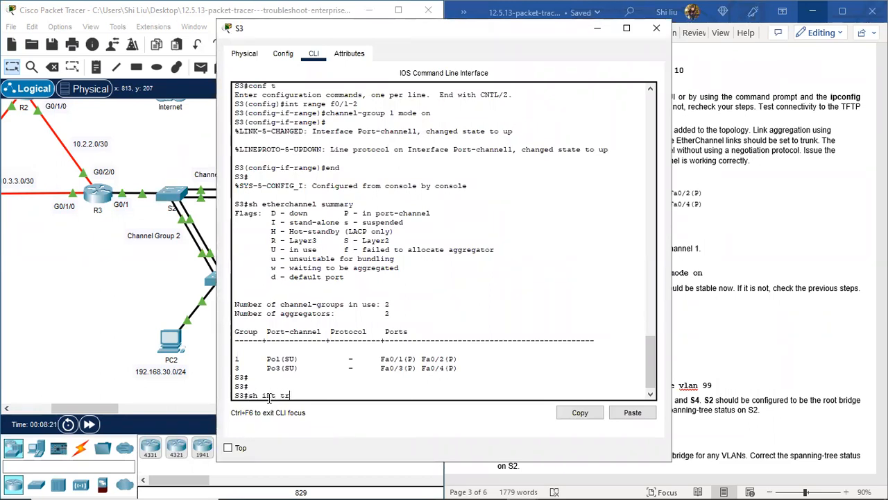
type("unk")
key("Return")
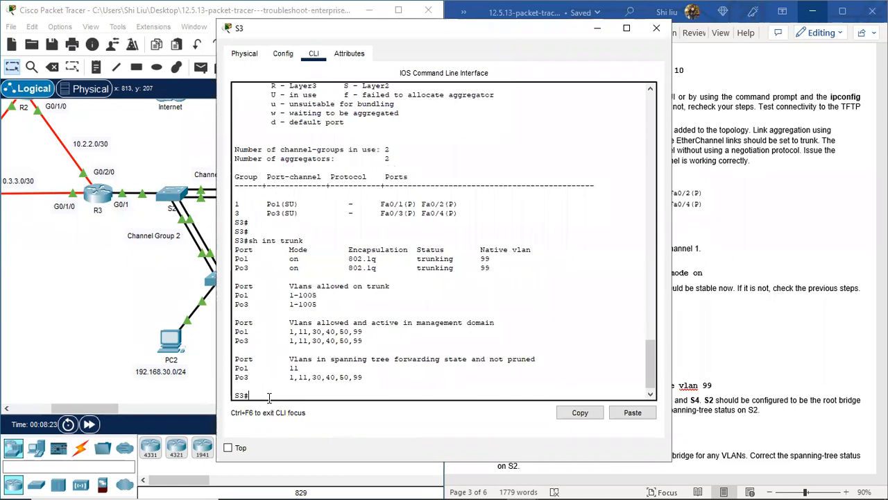
left_click_drag(356, 33, 571, 75)
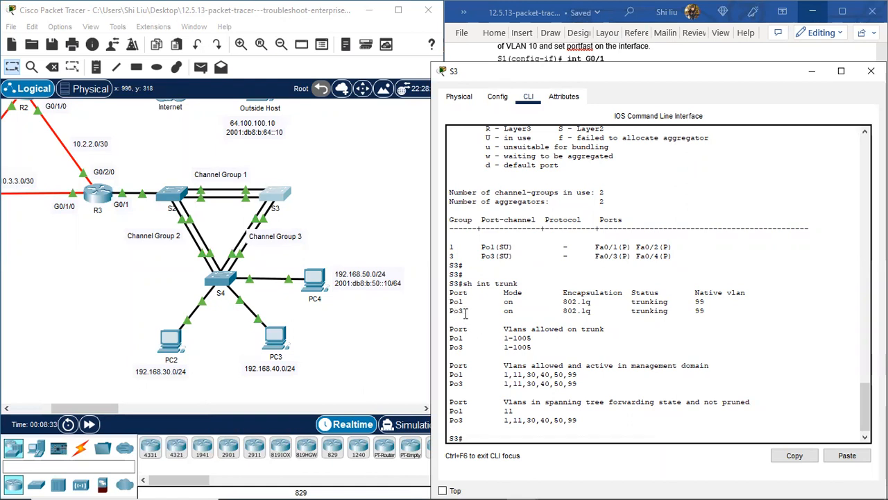
left_click_drag(503, 301, 618, 321)
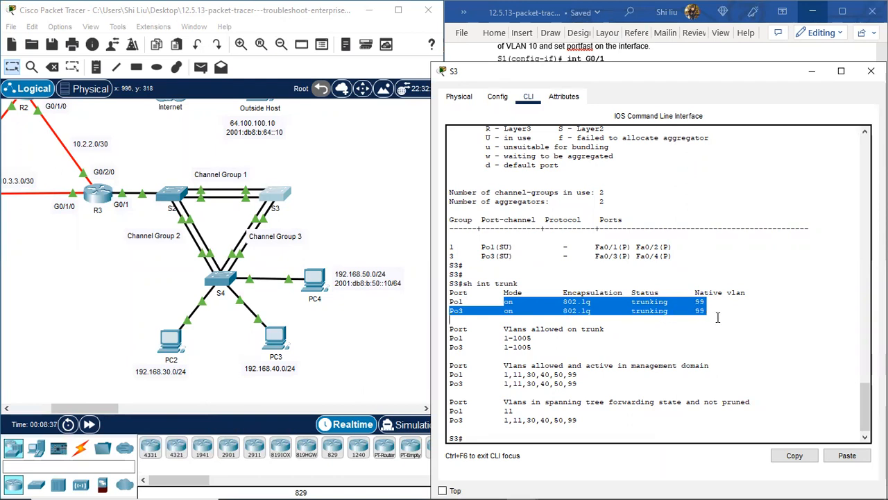
left_click(871, 71)
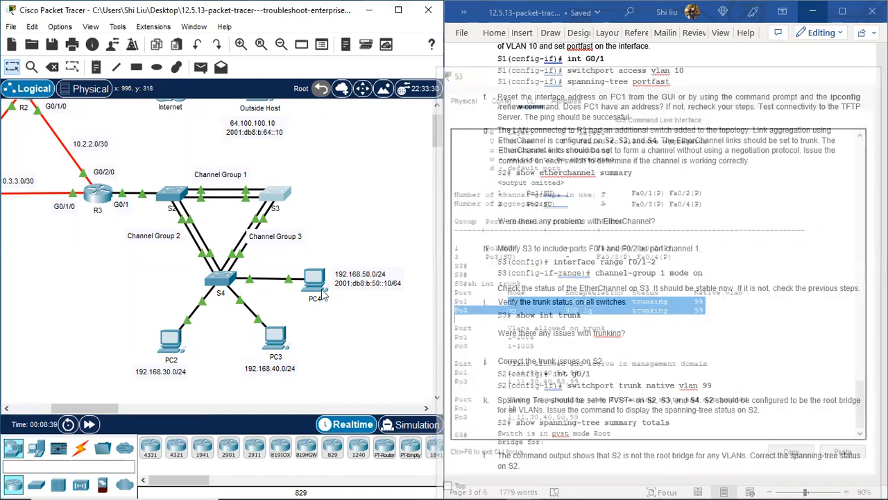
Step: On S4, display the trunk status with sh int trunk, examine the Po2 and Po3 entries, and close its window
left_click(222, 283)
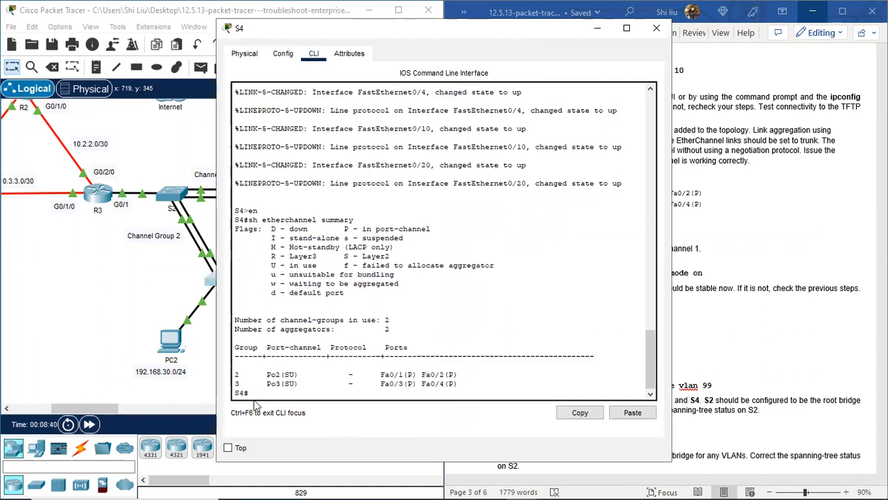
type("sh")
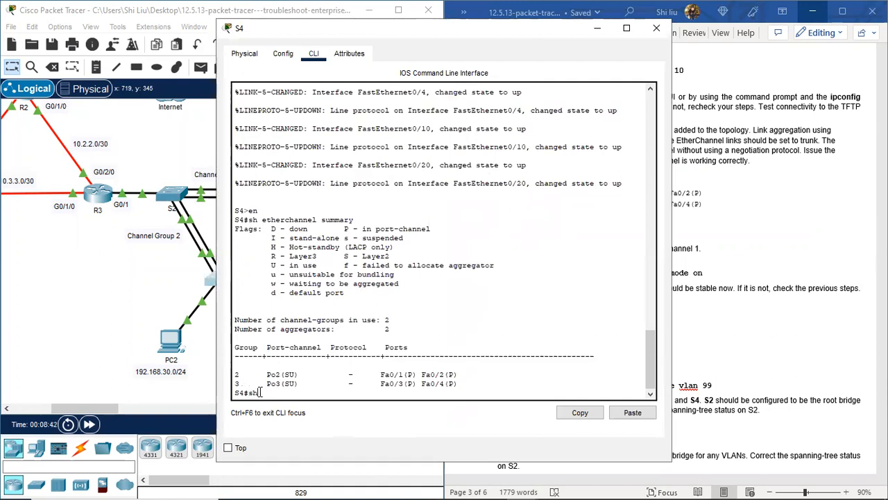
type(" int trunk")
key("Return")
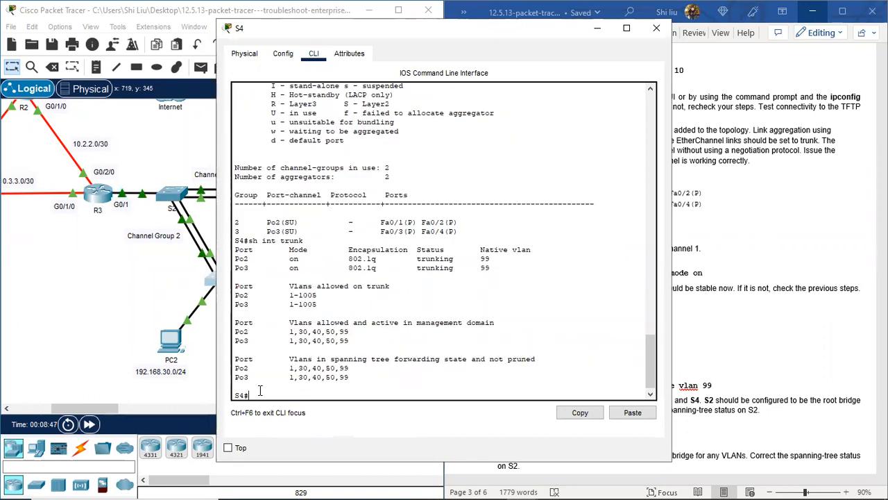
left_click_drag(388, 40, 602, 53)
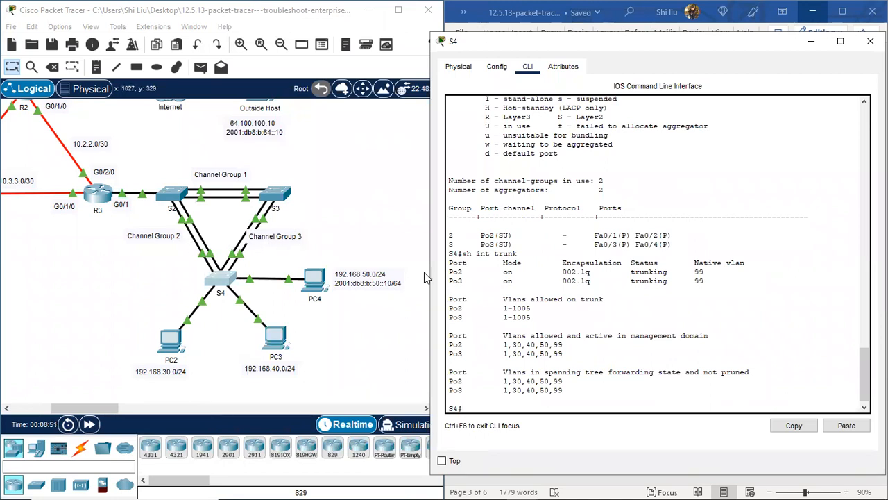
left_click_drag(448, 271, 598, 291)
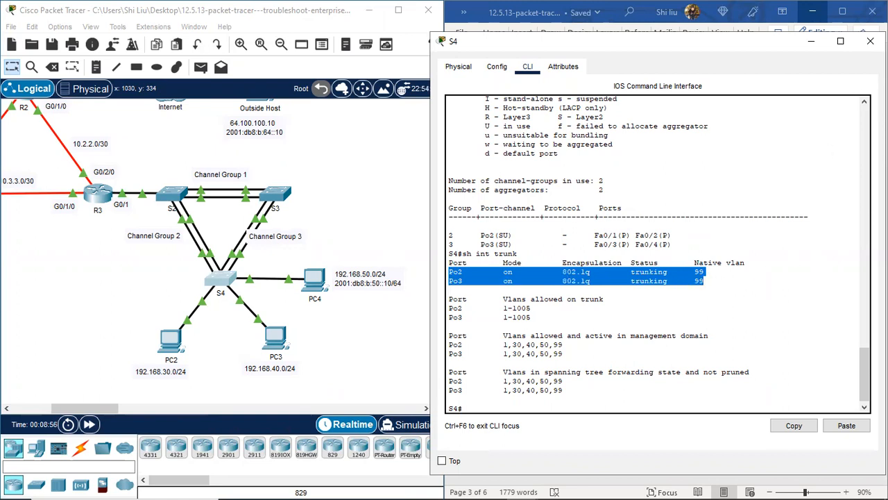
left_click(870, 41)
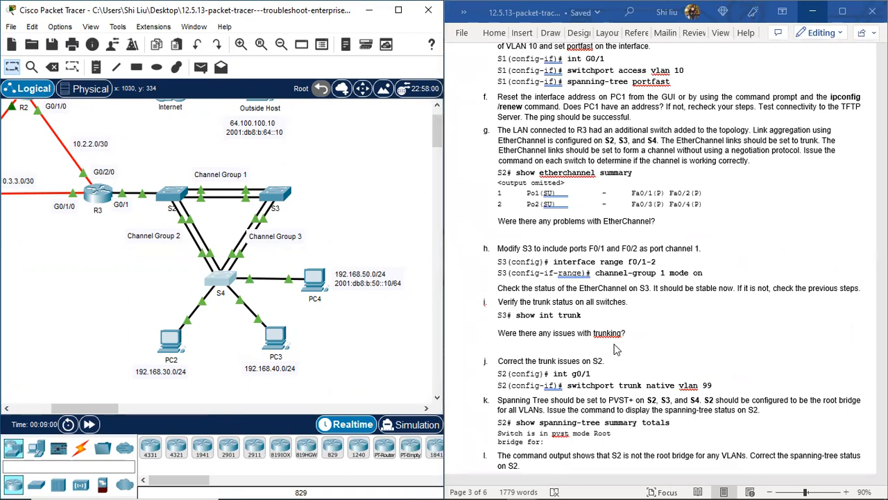
Step: Reopen S3's command line, review its EtherChannel summary and the native VLANs of Po1 and Po3, and close the window
left_click(281, 188)
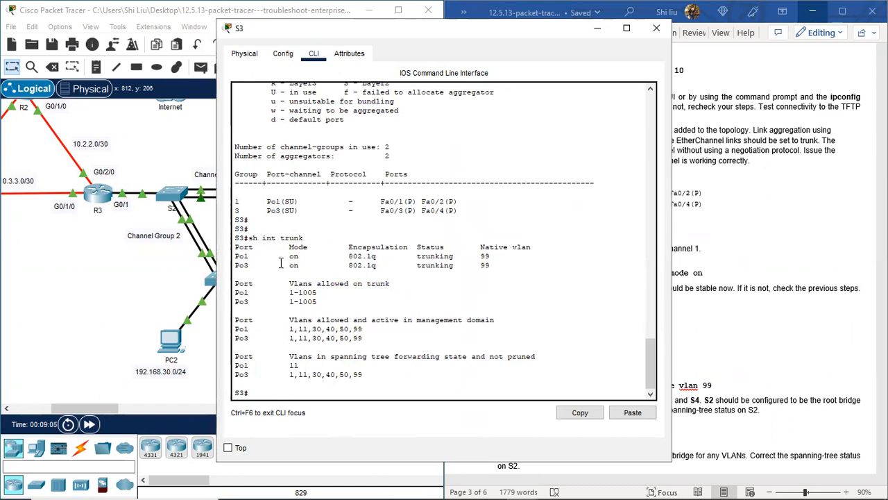
scroll(485, 266, "up", 1)
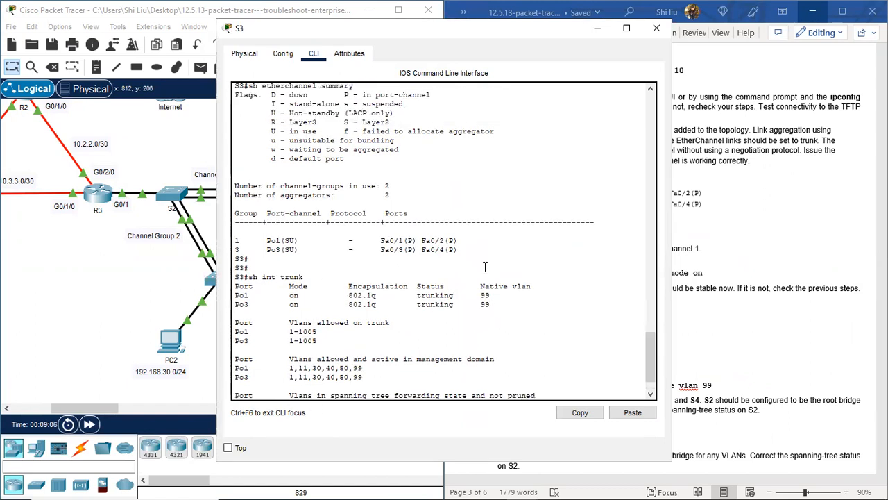
scroll(479, 262, "up", 2)
scroll(461, 270, "down", 3)
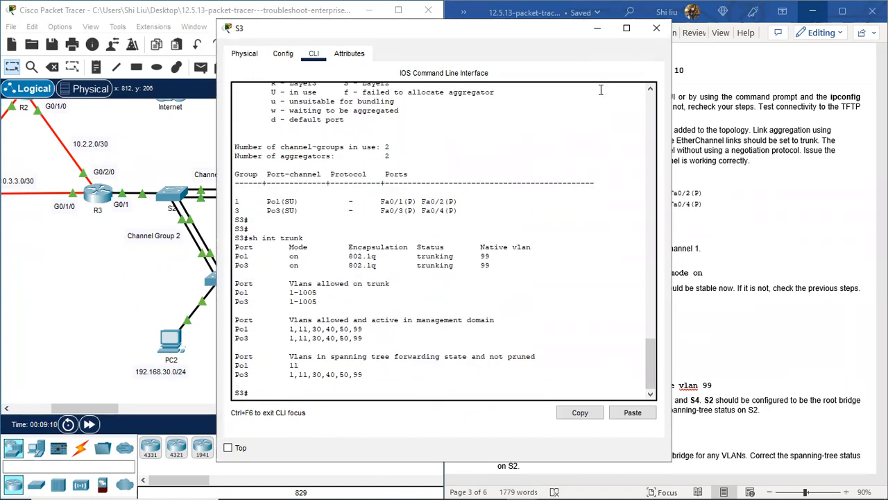
left_click(657, 28)
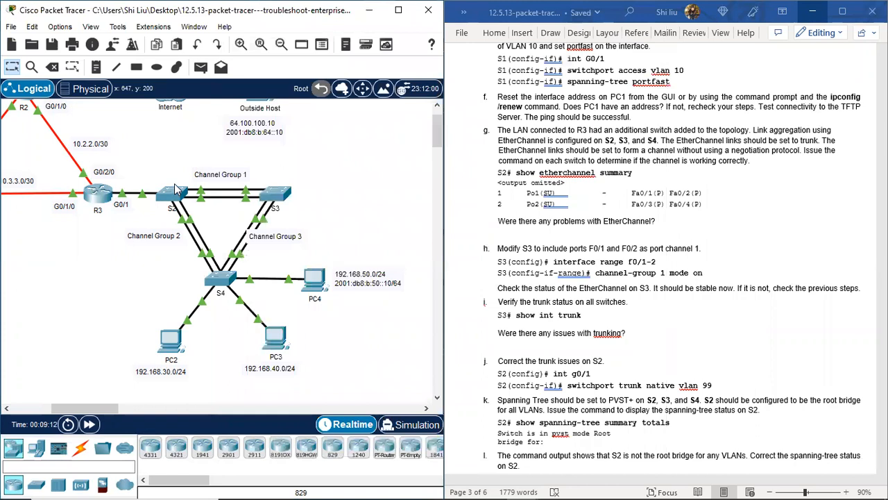
Step: Reopen S2's command line beside the lab instructions and examine the native VLAN of the Gig0/1 trunk
left_click(172, 196)
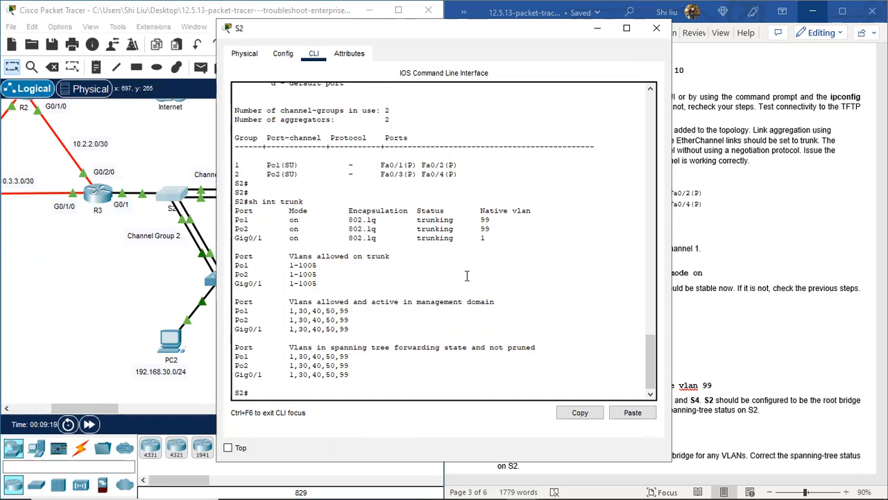
left_click_drag(474, 239, 498, 238)
left_click_drag(510, 35, 306, 28)
scroll(628, 378, "down", 2)
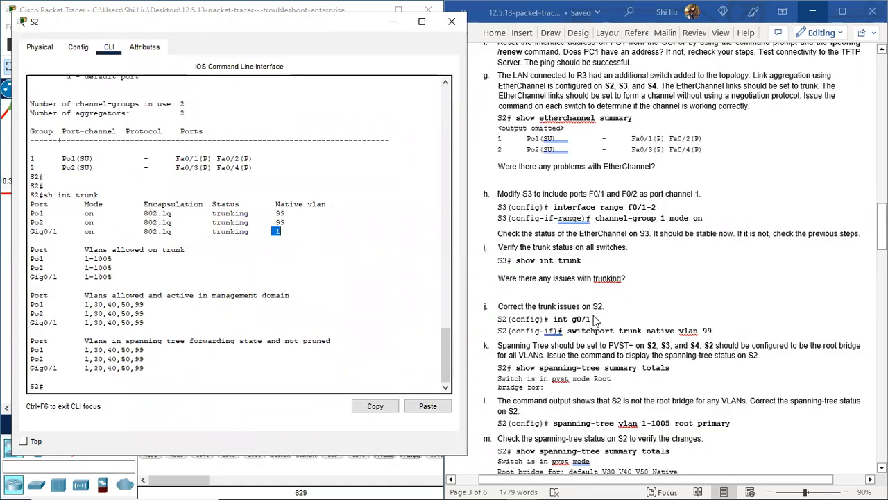
Step: On S2, set interface g0/1 to switchport trunk native vlan 99 and return to privileged EXEC mode
left_click(52, 386)
key("Return")
key("Return")
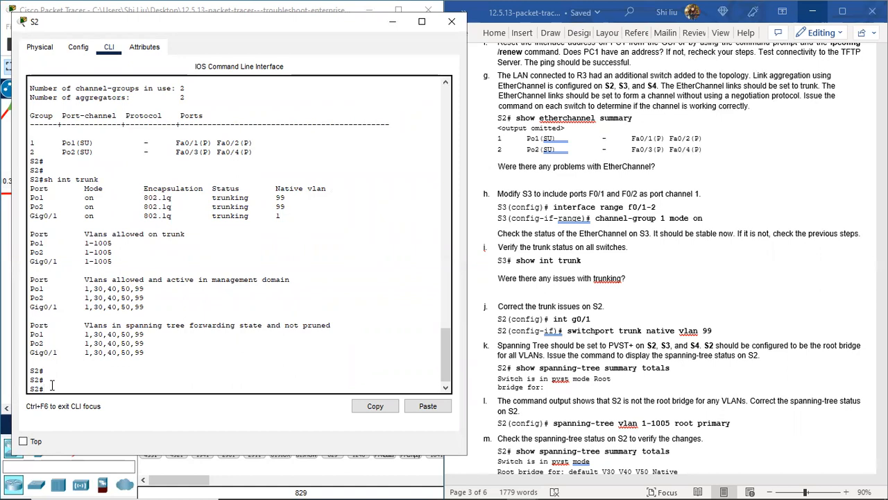
type("conf t")
key("Return")
type("int")
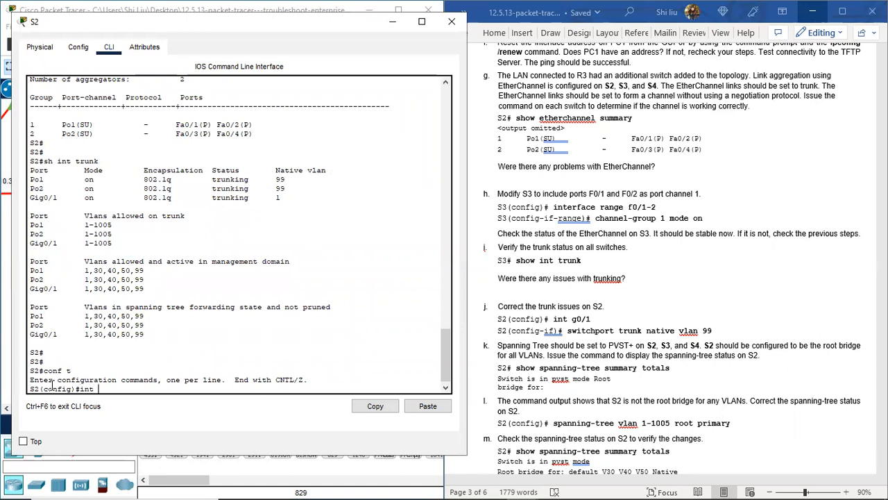
key("Return")
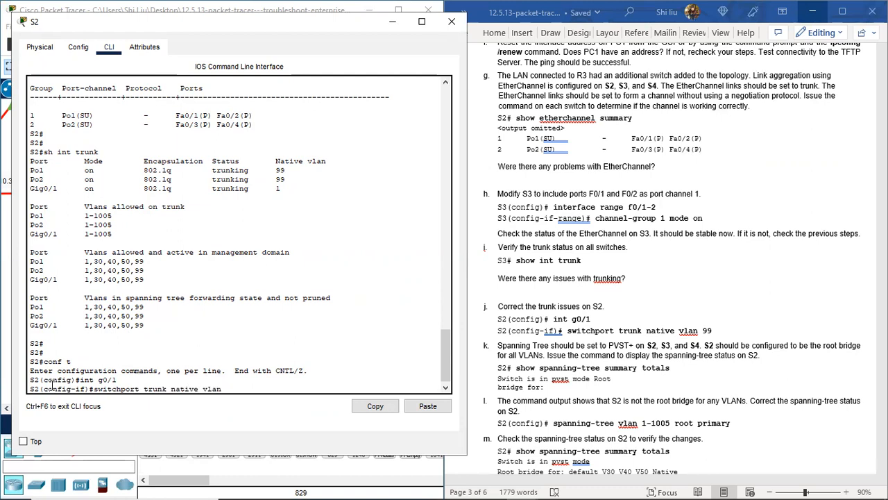
type("99")
key("Return")
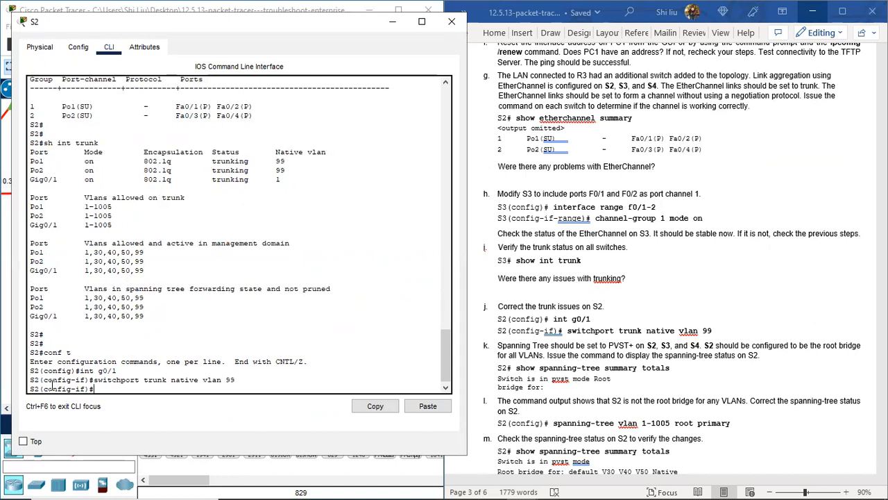
type("end")
key("Return")
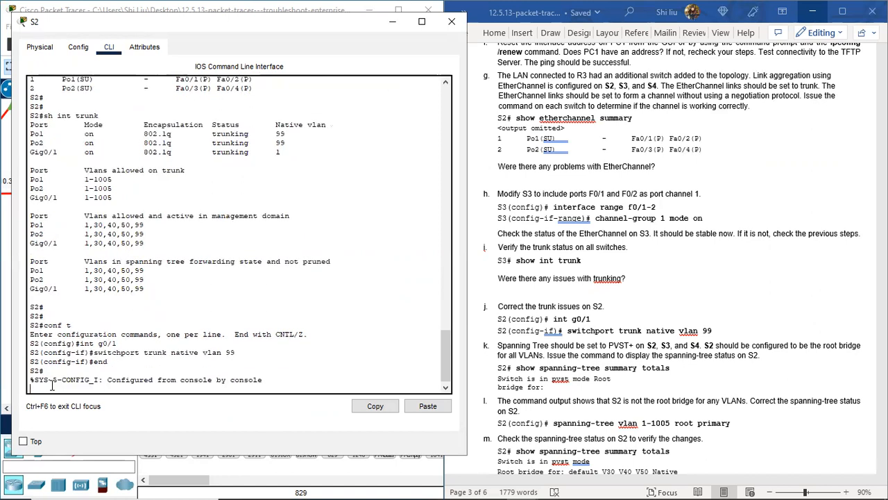
key("Return")
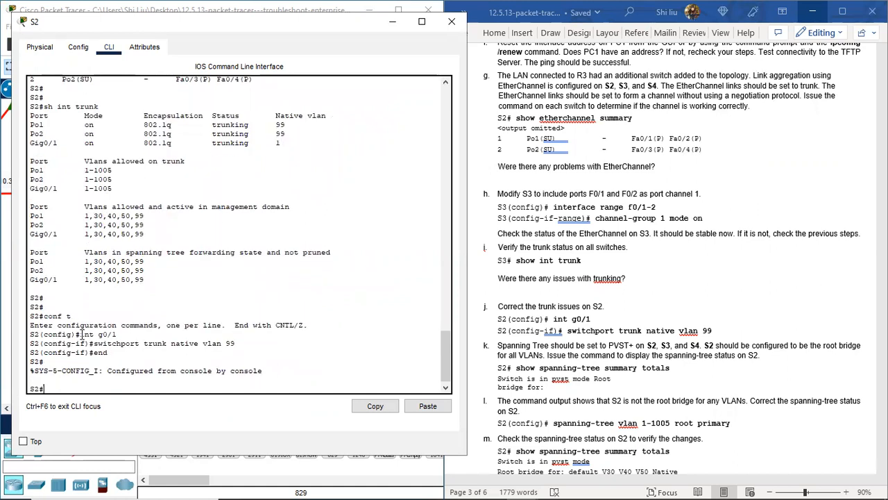
Step: Display S2's trunk status again with sh int trunk, compare Gig0/1's native VLAN with the earlier output, and close the window
type("conf t")
key("Up")
key("Return")
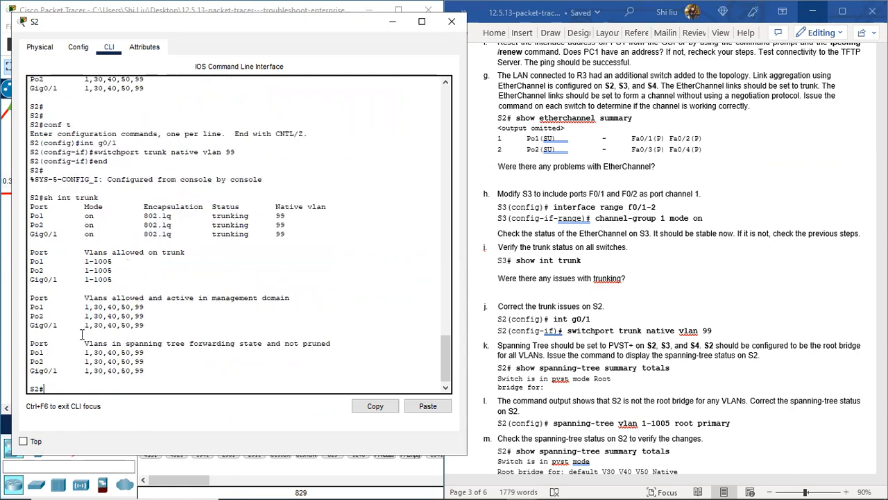
left_click_drag(44, 240, 280, 234)
scroll(327, 179, "up", 6)
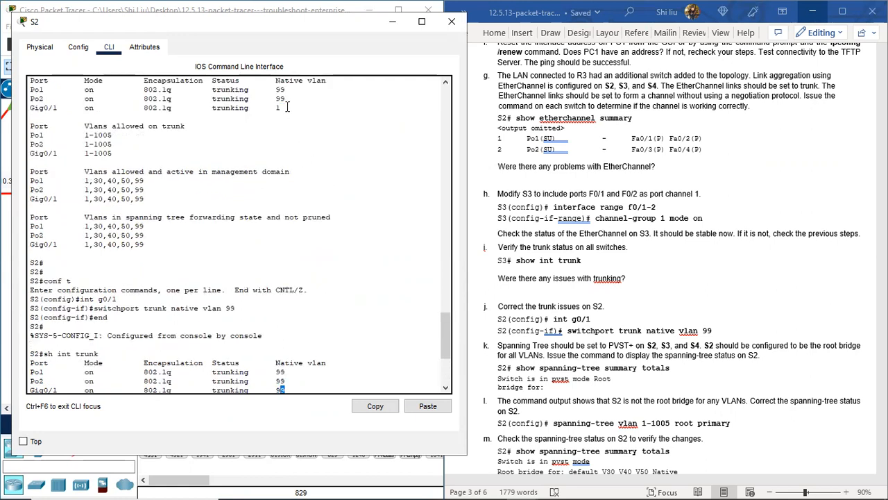
scroll(371, 378, "down", 3)
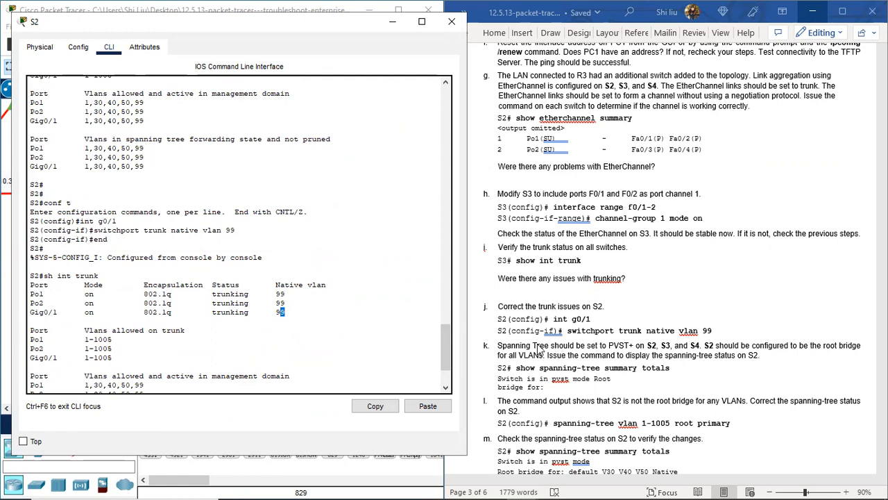
left_click(516, 350)
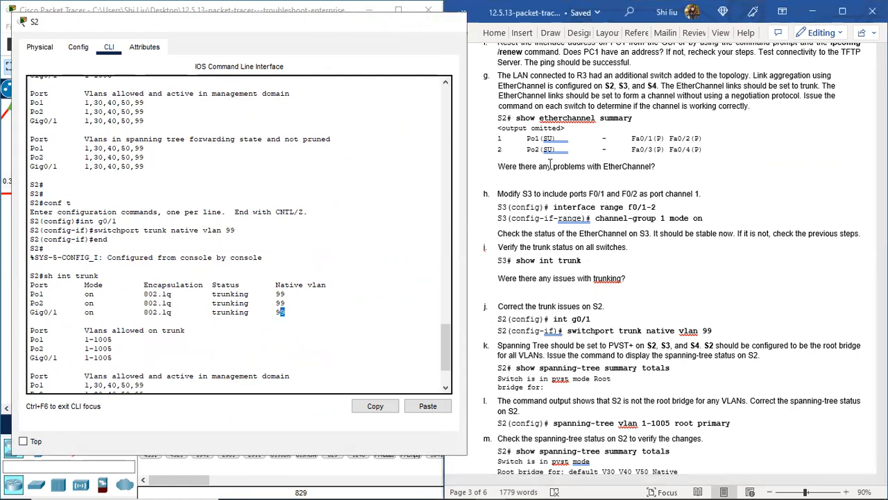
left_click(437, 21)
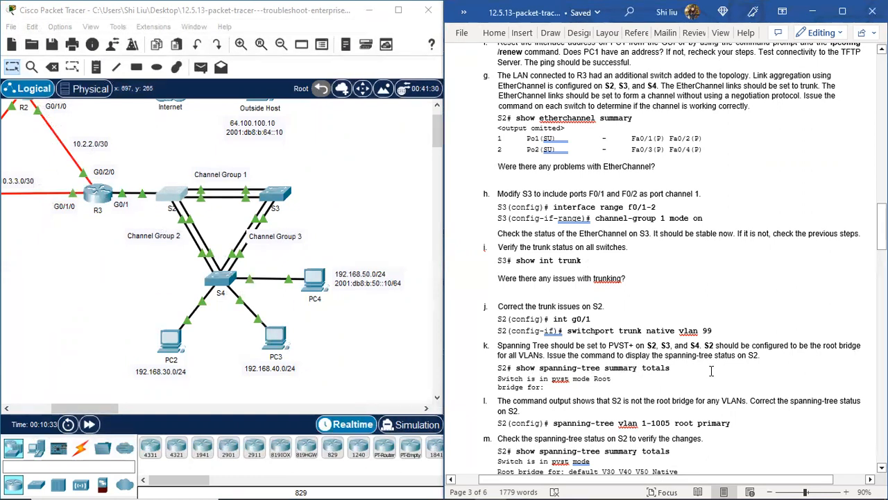
Step: Reopen S2's command line, run sh spanning-tree summary totals, and examine the root bridge line against the lab instructions
left_click(175, 200)
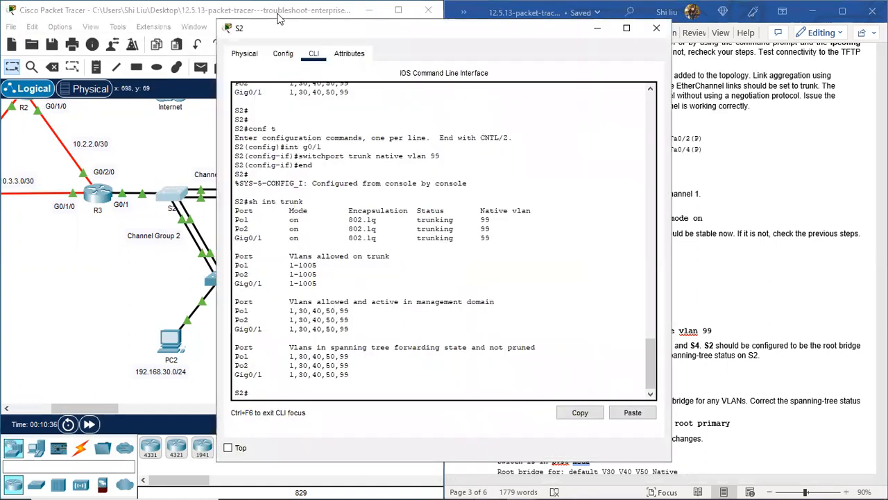
left_click_drag(277, 19, 81, 17)
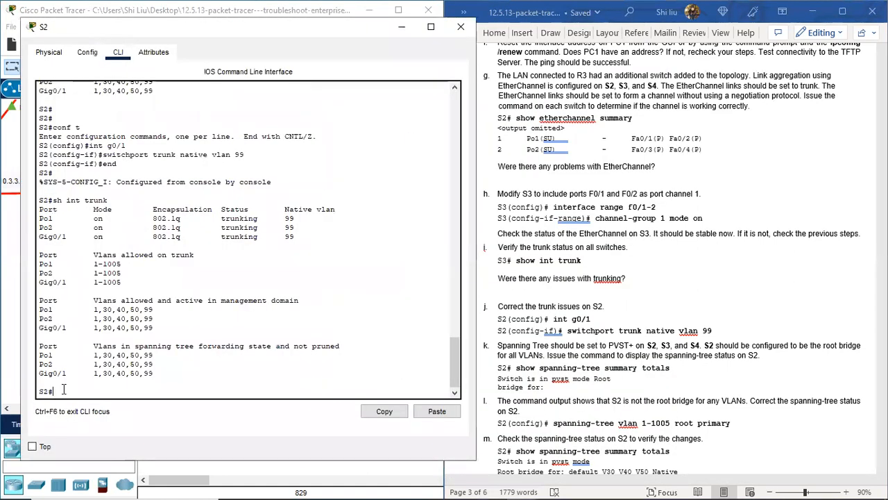
key("Return")
key("Return")
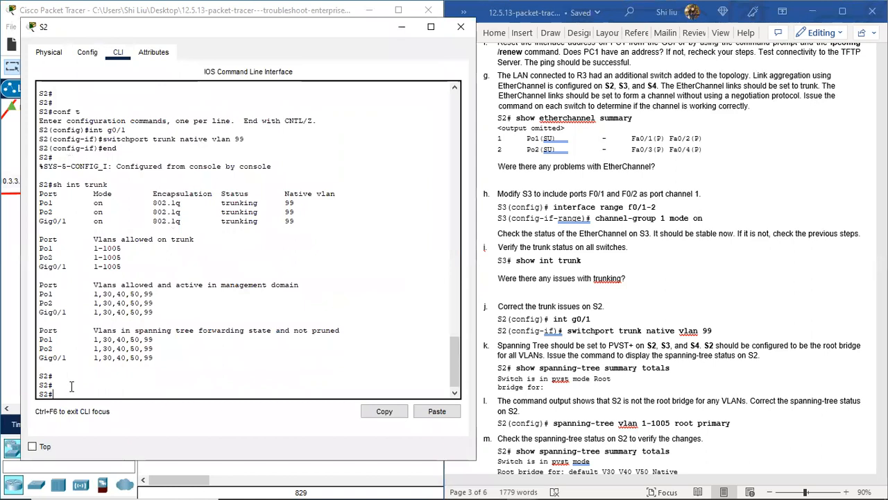
type("sh spanning-tree summary totals")
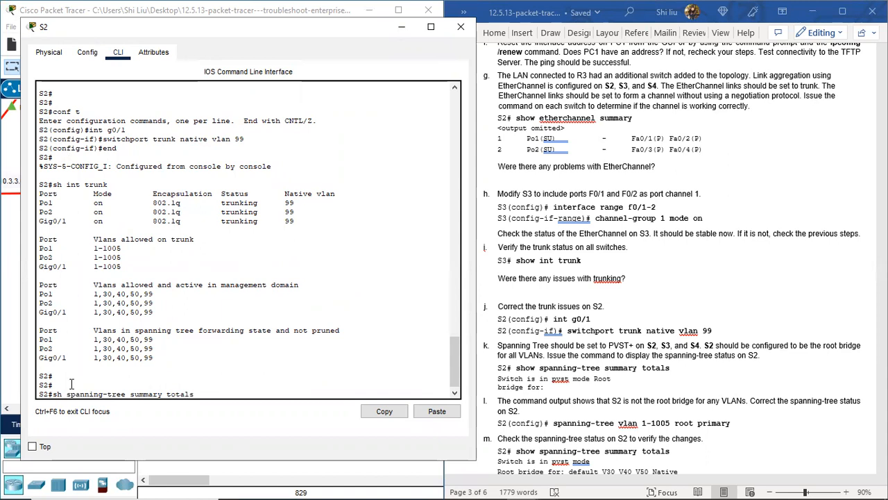
key("Return")
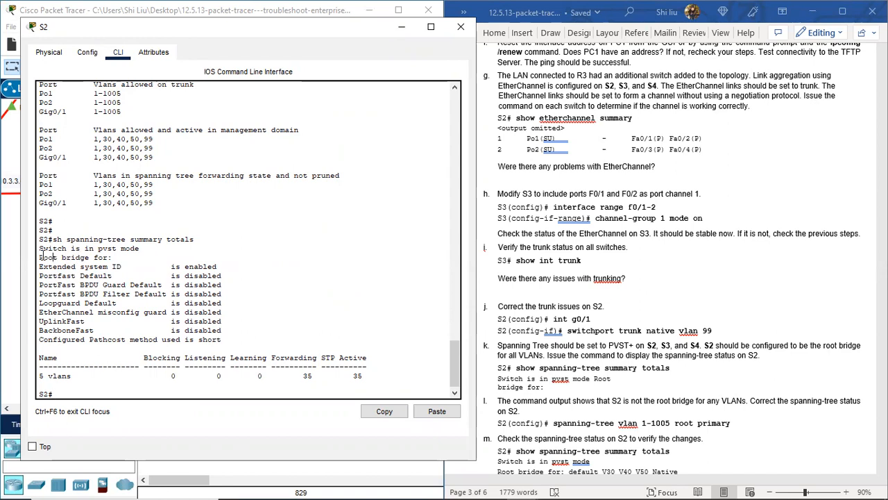
left_click_drag(40, 257, 116, 258)
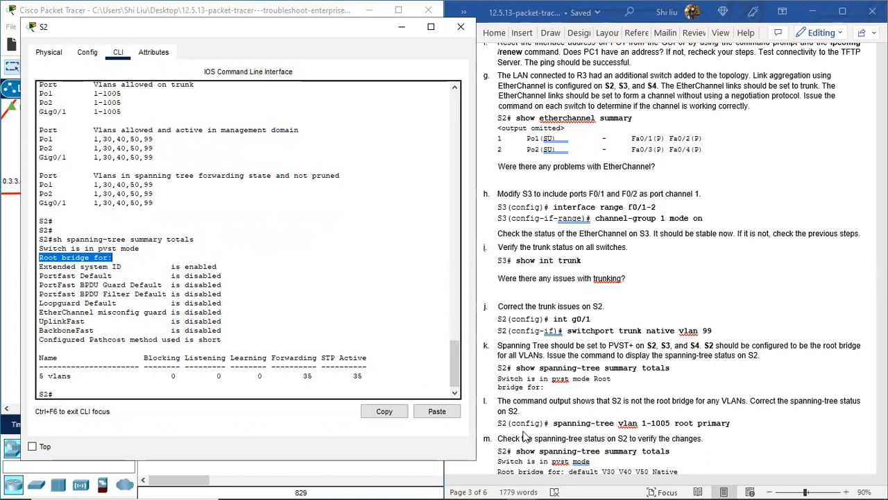
scroll(609, 406, "down", 1)
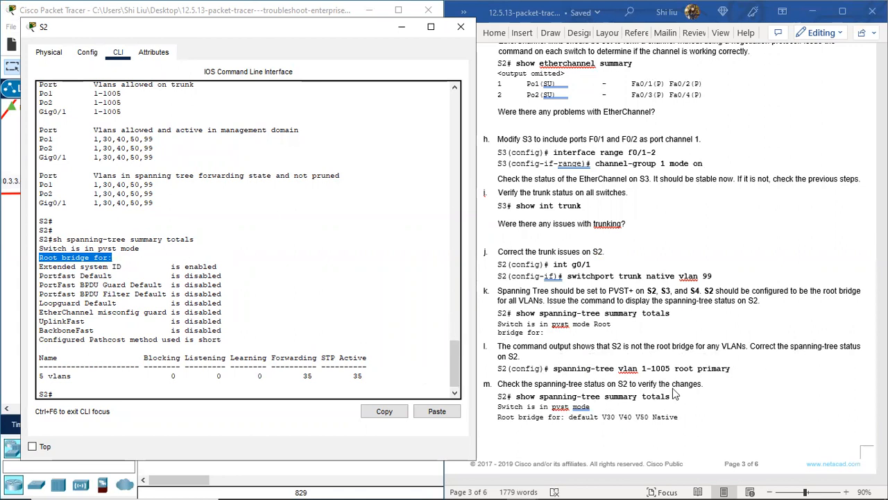
Step: Make S2 the root bridge with spanning-tree vlan 1-1005 root primary and leave configuration mode
left_click(76, 394)
key("Return")
key("Return")
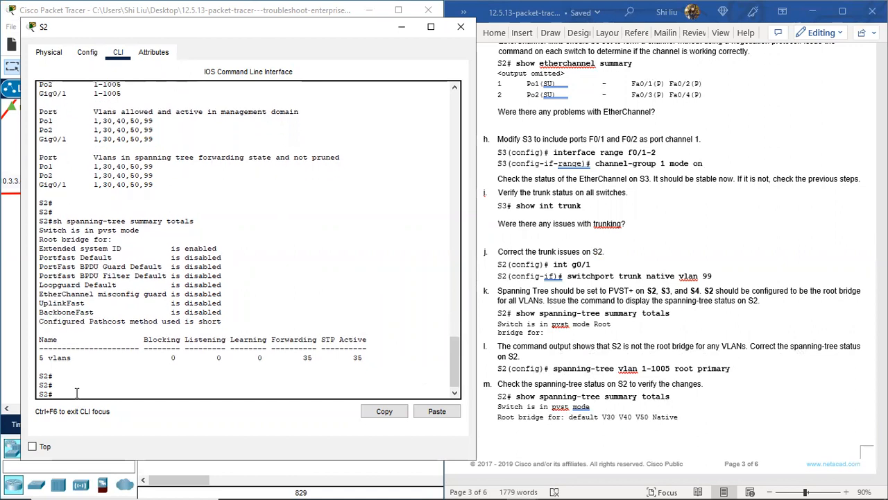
type("conf t")
key("Return")
type("spanning-")
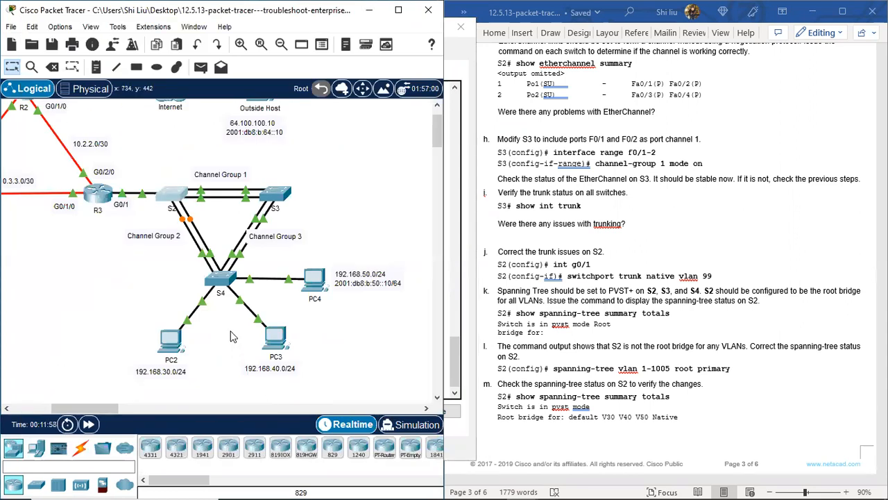
left_click(167, 192)
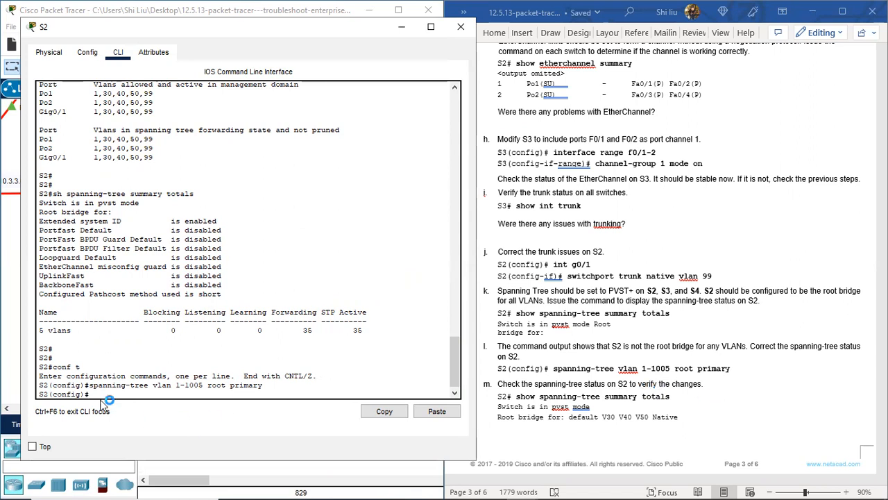
key("Return")
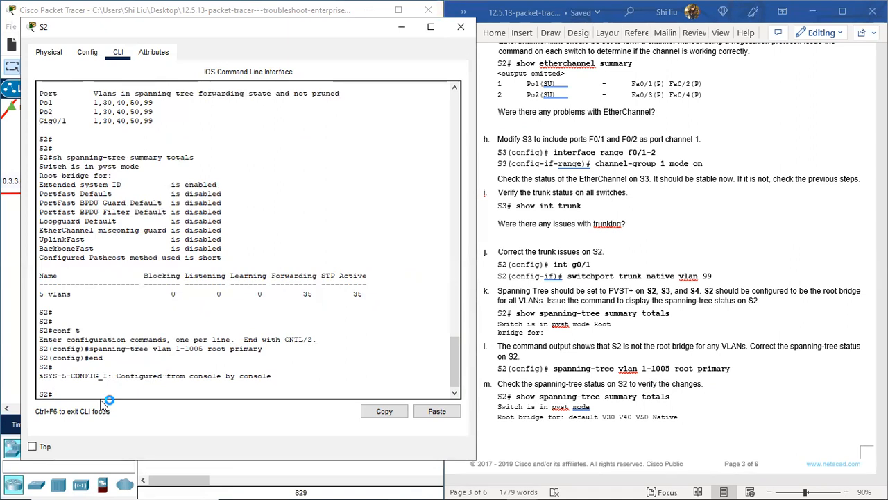
Step: Run sh spanning-tree summary totals on S2 again and check the root bridge line against step m of the lab instructions
type("sh spanning-tree summary totals")
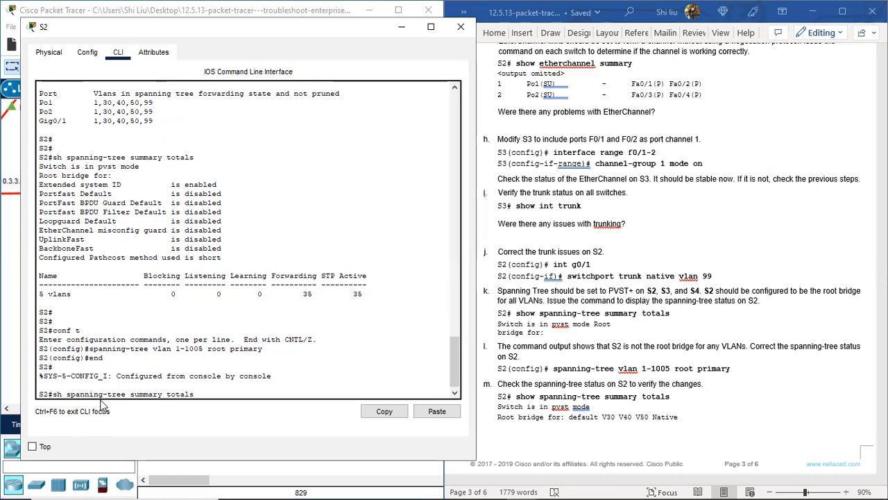
key("Return")
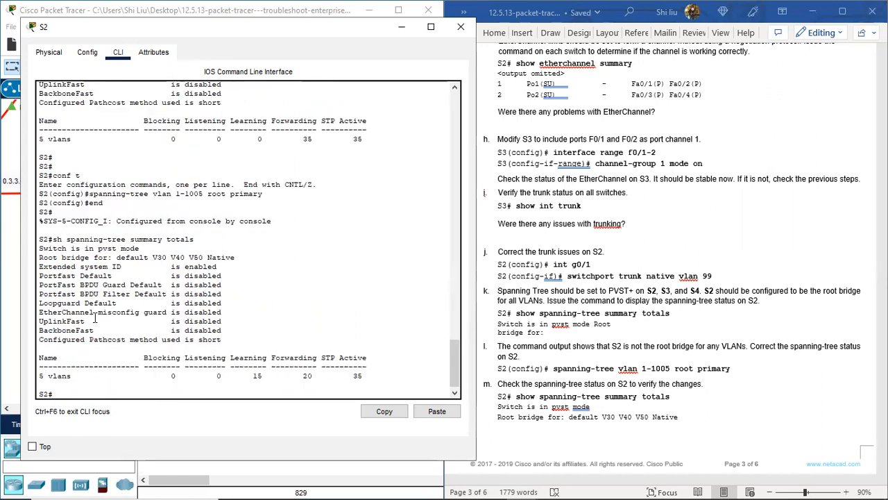
left_click_drag(38, 257, 148, 259)
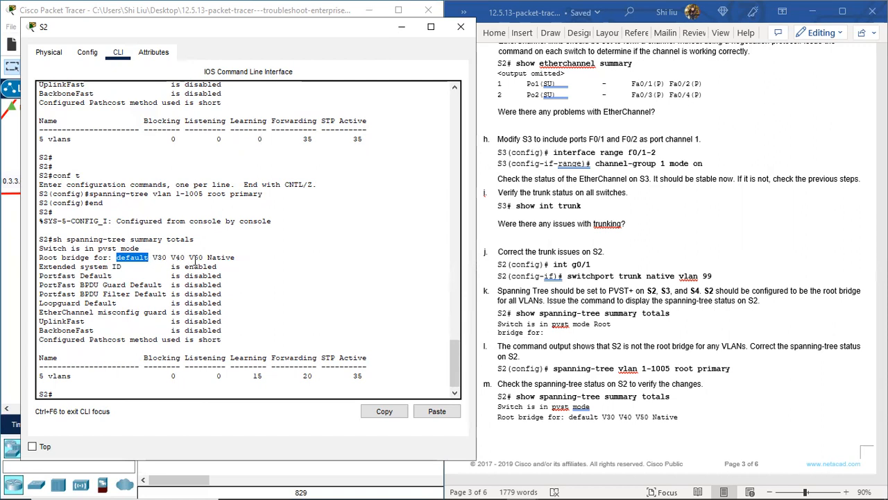
left_click_drag(207, 257, 238, 258)
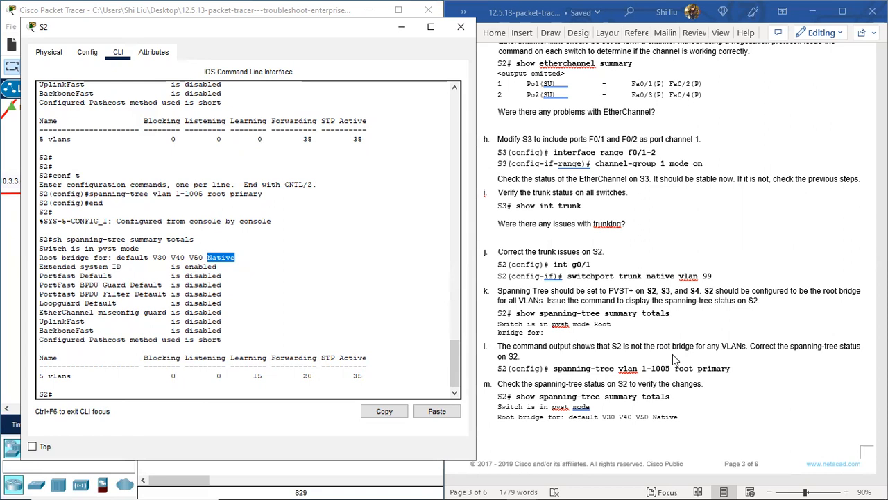
scroll(694, 371, "down", 1)
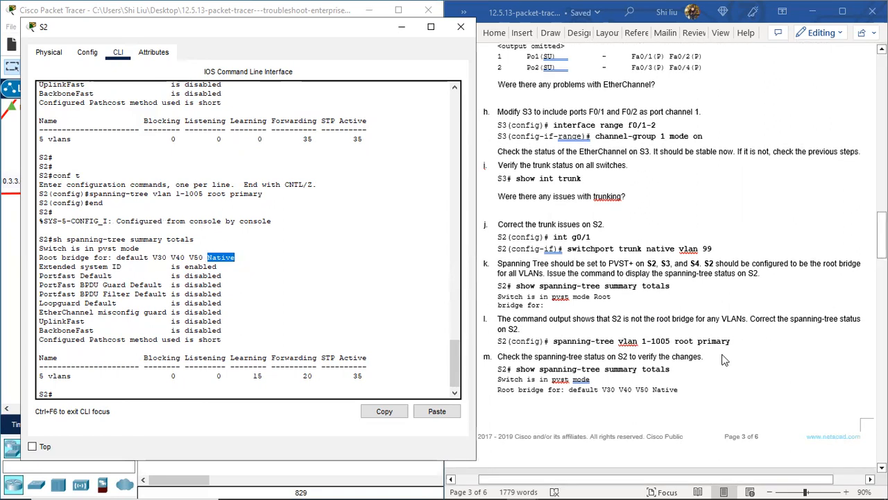
scroll(709, 362, "down", 1)
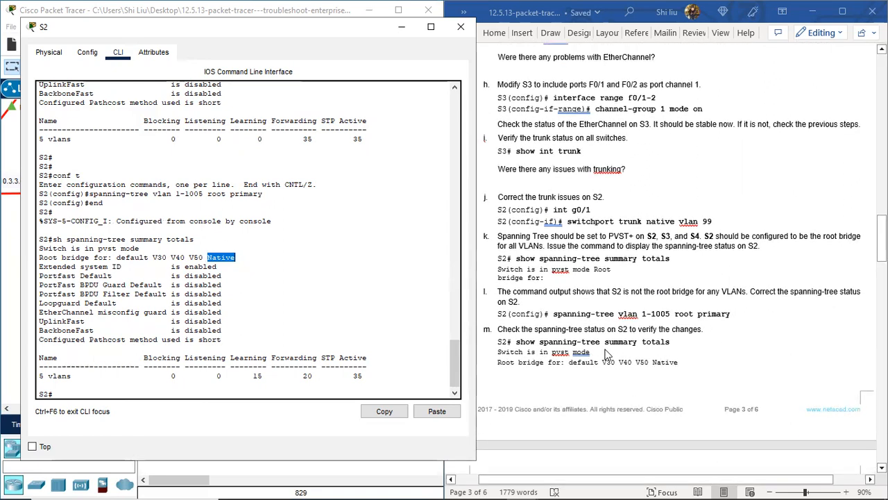
scroll(605, 354, "down", 4)
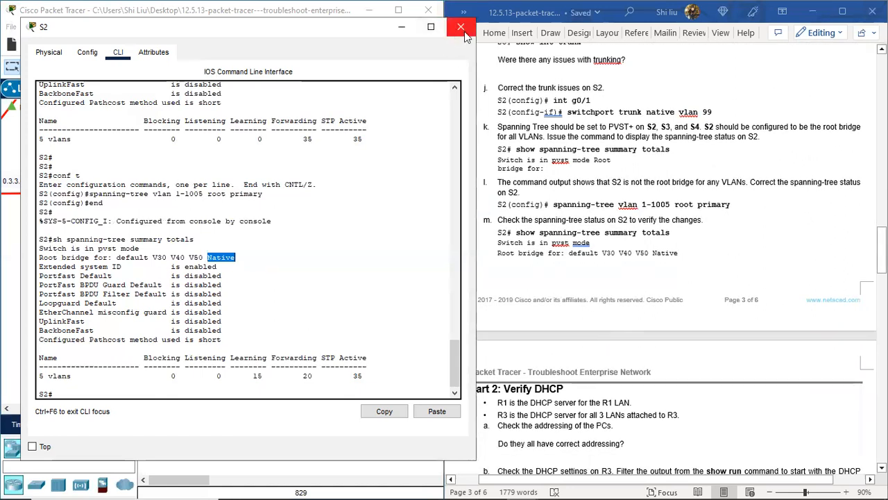
Step: Close S2's window and locate the R1 LAN and R3's three LANs in the topology against Part 2's DHCP server notes
left_click(461, 28)
scroll(571, 286, "down", 5)
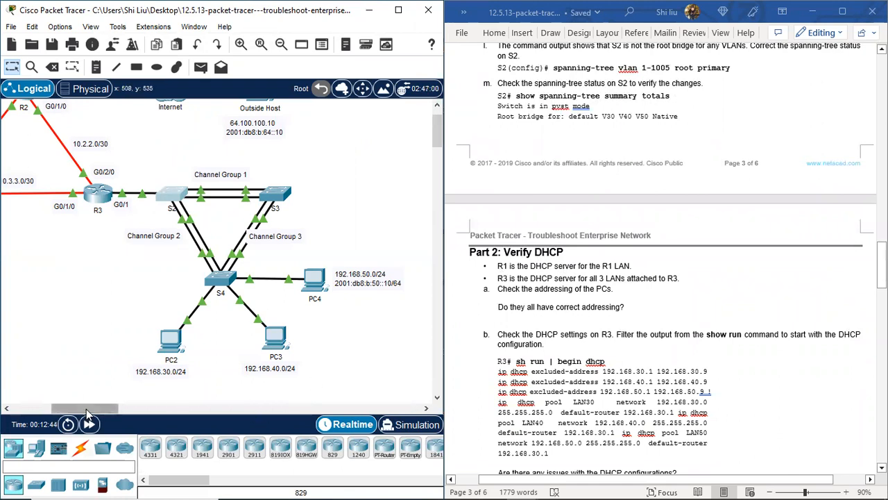
left_click(281, 44)
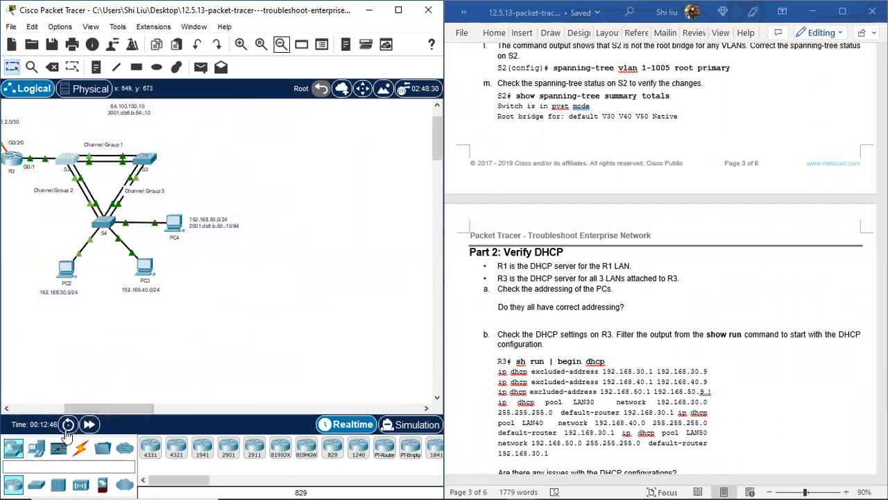
left_click_drag(92, 408, 39, 399)
scroll(243, 316, "up", 1)
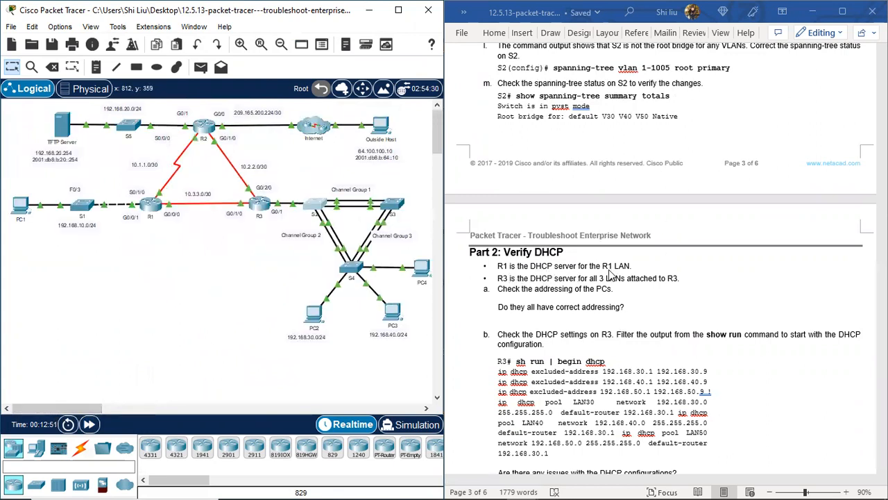
left_click_drag(4, 171, 146, 240)
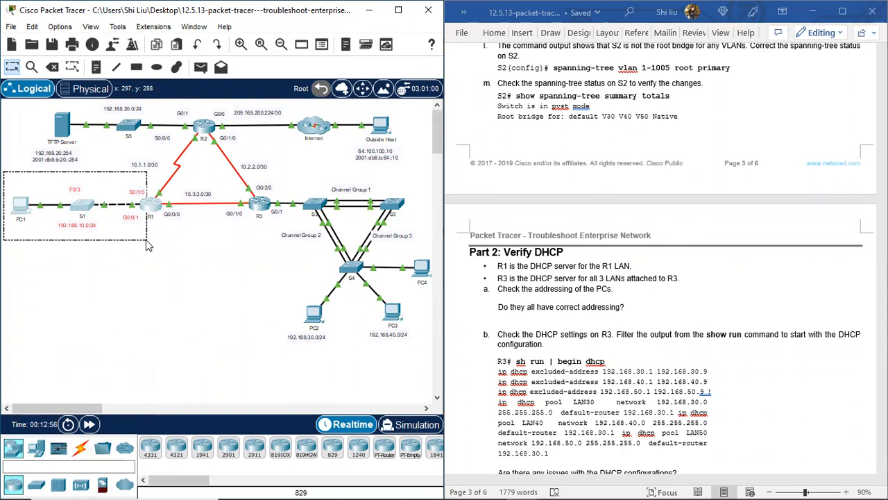
left_click_drag(146, 240, 171, 258)
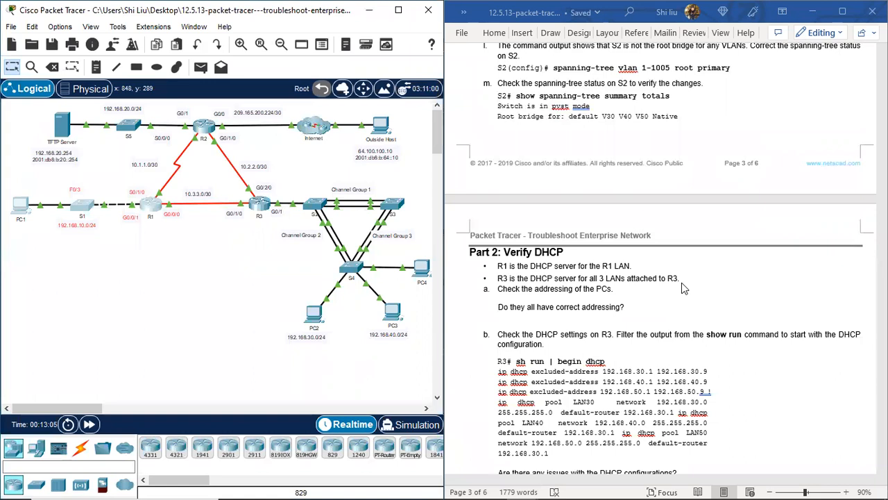
left_click_drag(285, 185, 433, 361)
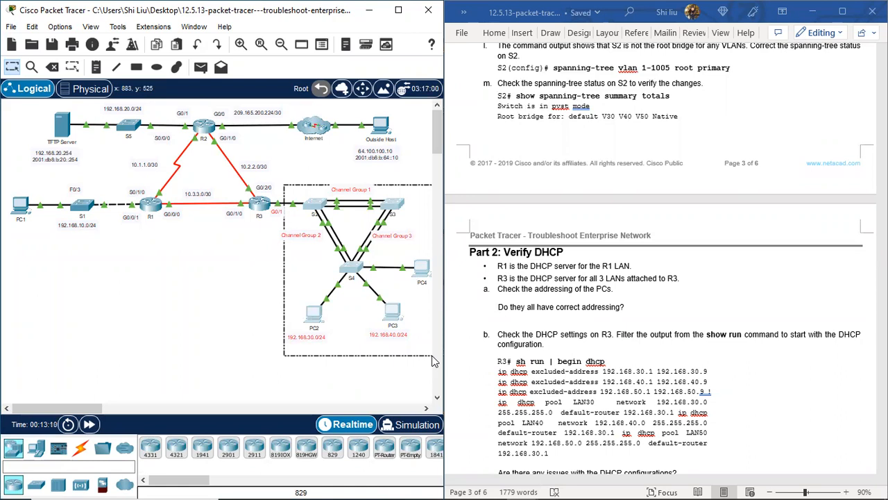
left_click_drag(431, 358, 434, 362)
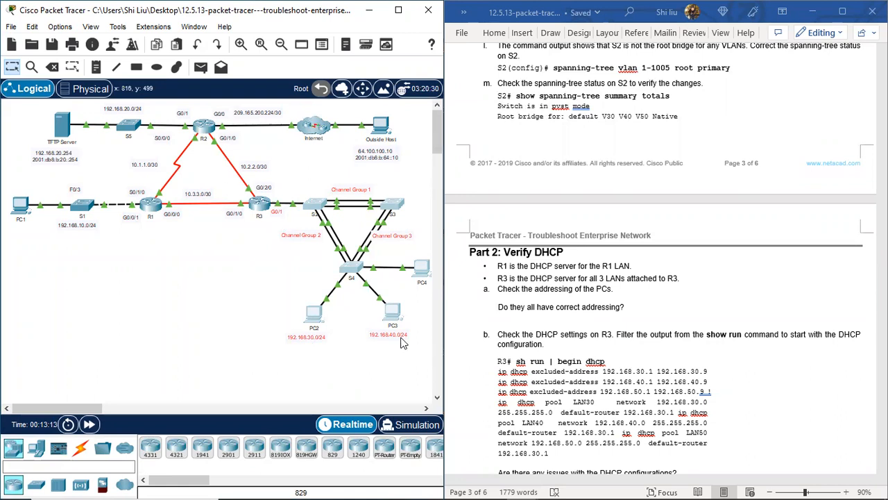
Step: Open PC2's IP configuration, check its DHCP-assigned IPv4 address, subnet mask and default gateway, and close the window
left_click_drag(89, 410, 135, 411)
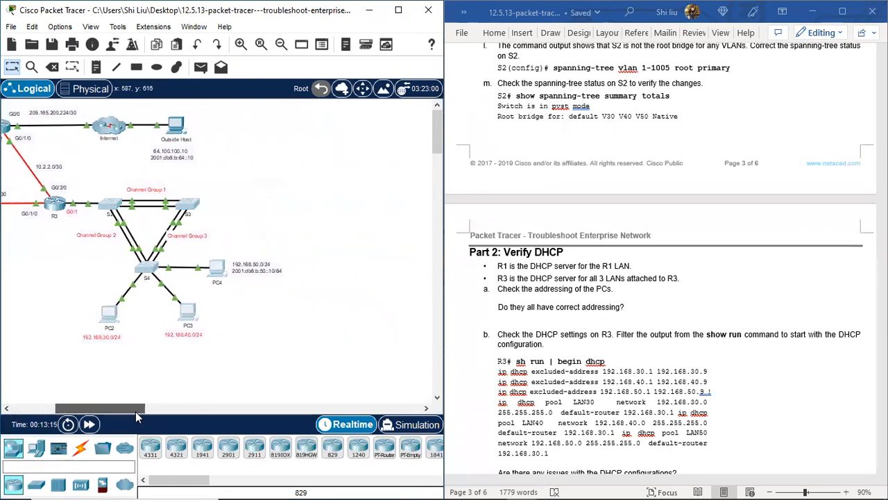
left_click(241, 45)
left_click_drag(87, 408, 107, 411)
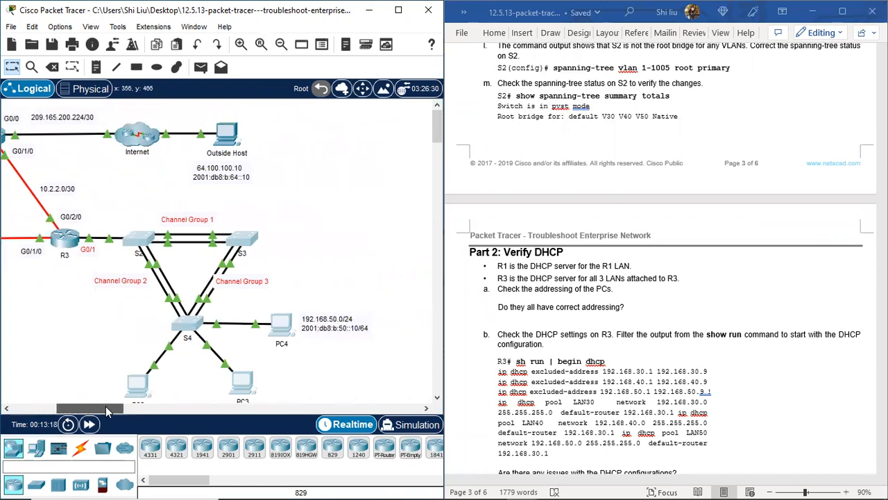
scroll(187, 291, "down", 2)
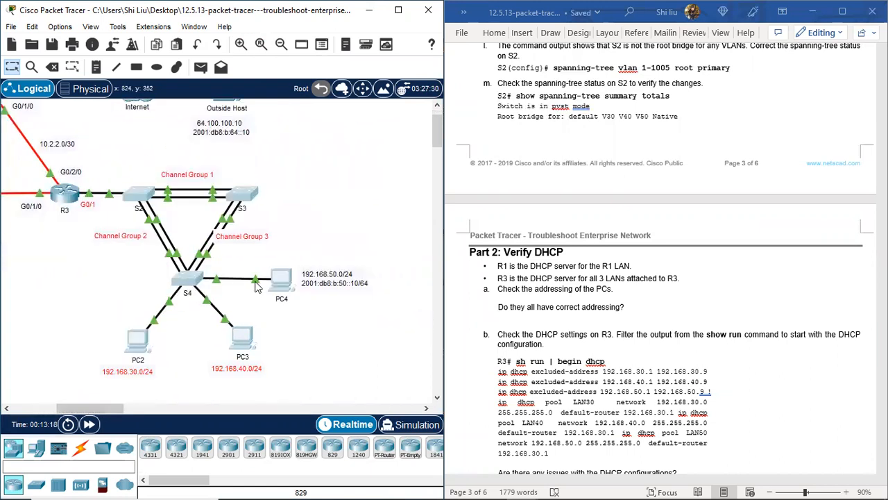
left_click(137, 345)
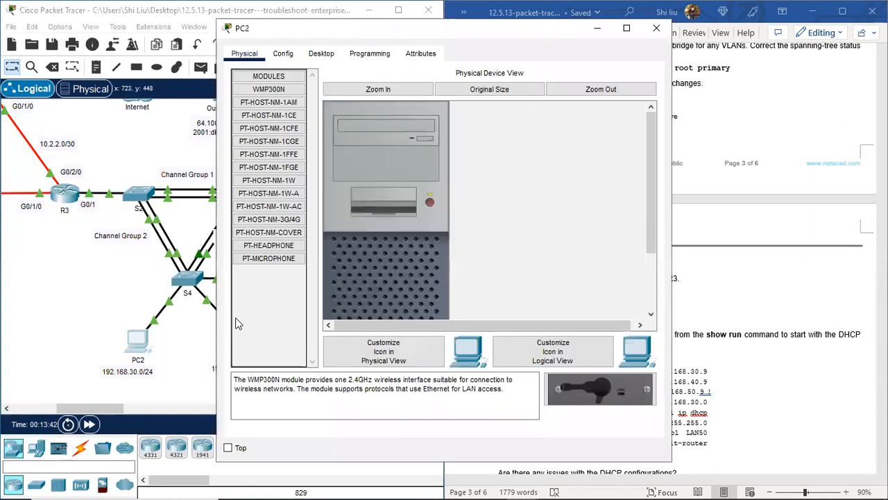
left_click(323, 56)
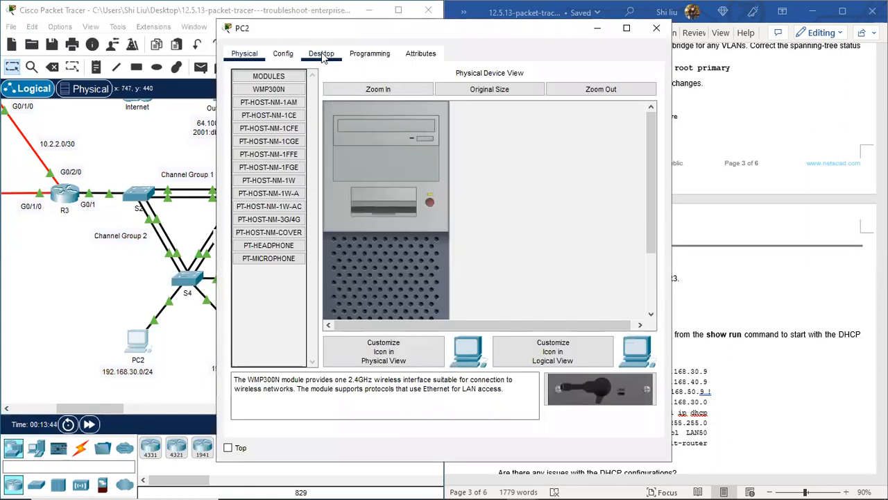
left_click(300, 101)
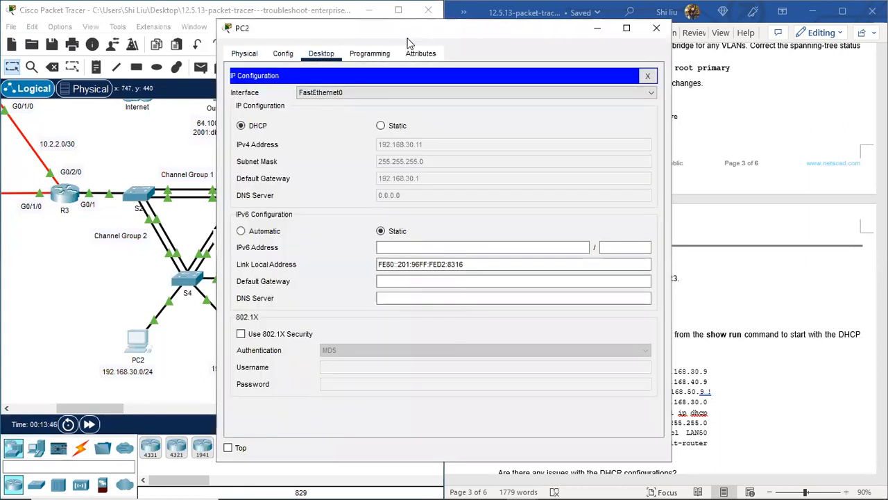
left_click_drag(409, 39, 204, 61)
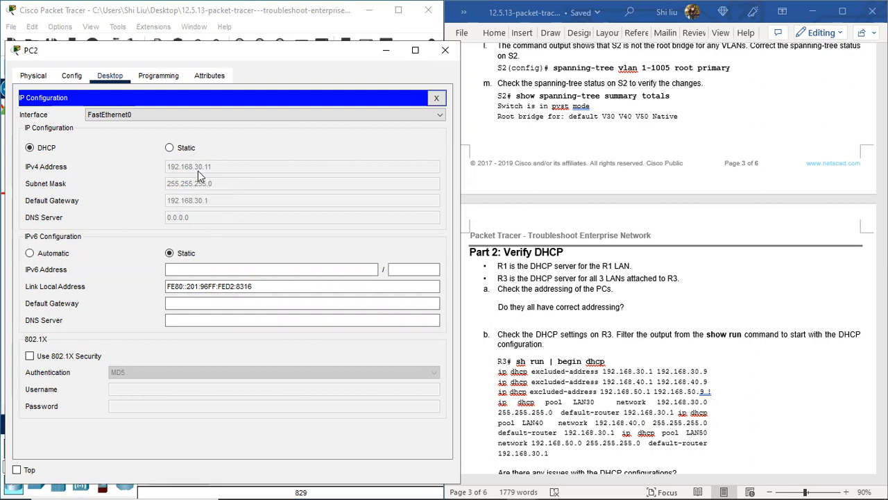
left_click(445, 50)
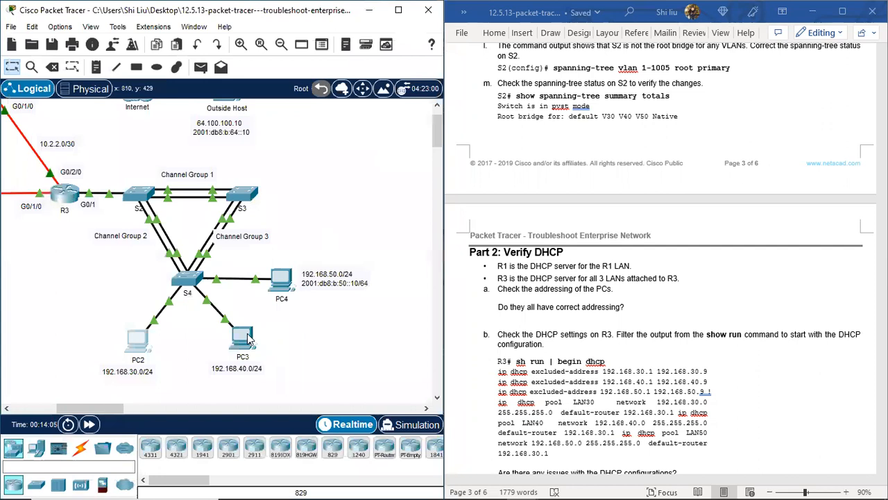
Step: Open PC3's IP configuration and compare its DHCP-assigned IPv4 address with its default gateway, leaving the PC3 window open
left_click(242, 338)
left_click(330, 61)
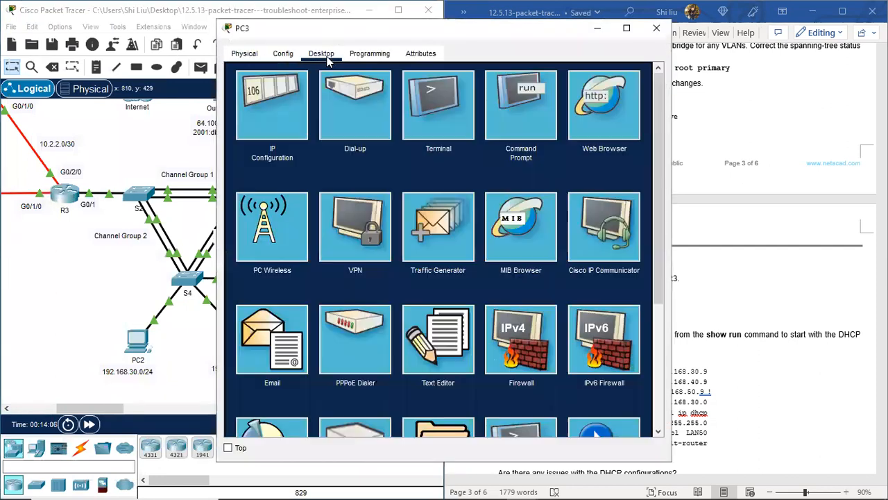
left_click(277, 114)
left_click_drag(471, 36, 419, 44)
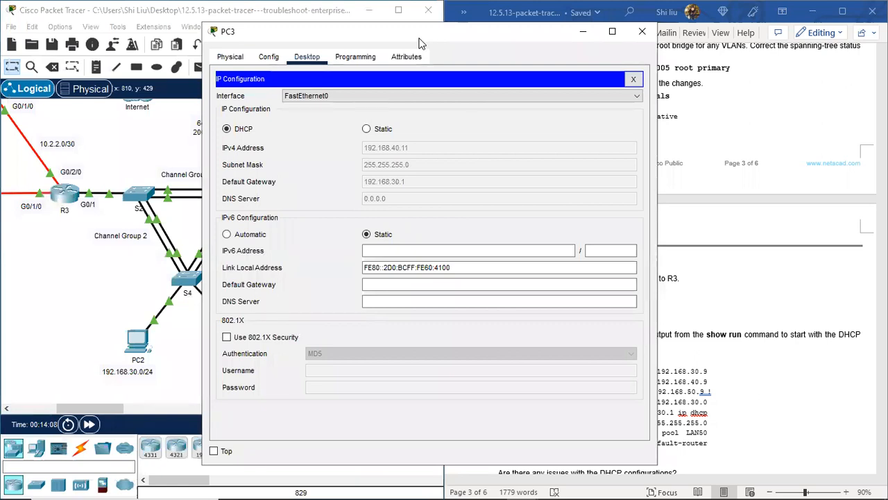
left_click_drag(419, 44, 248, 51)
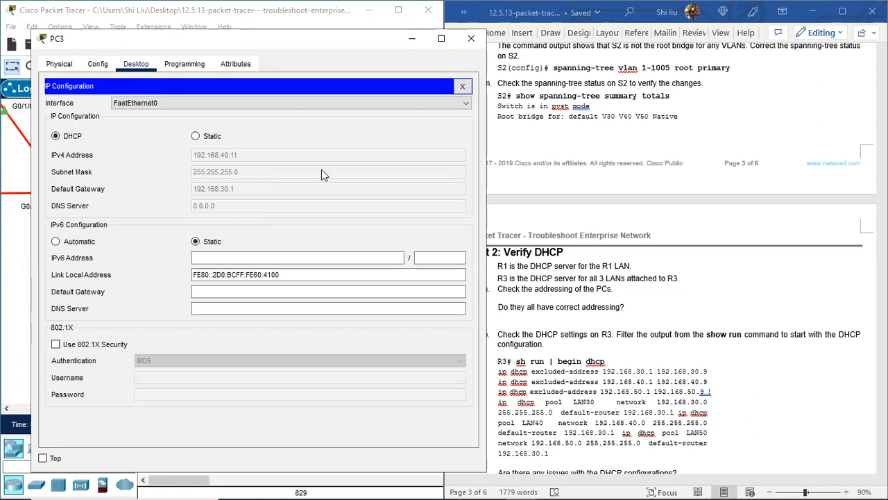
left_click(462, 87)
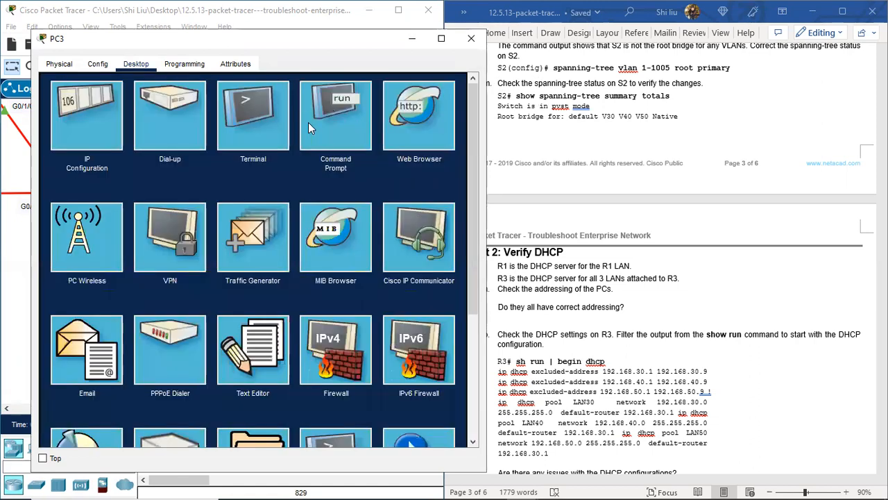
Step: Run ipconfig in PC3's command prompt, examine the IPv4 address and default gateway lines, and close the PC3 window
left_click(330, 128)
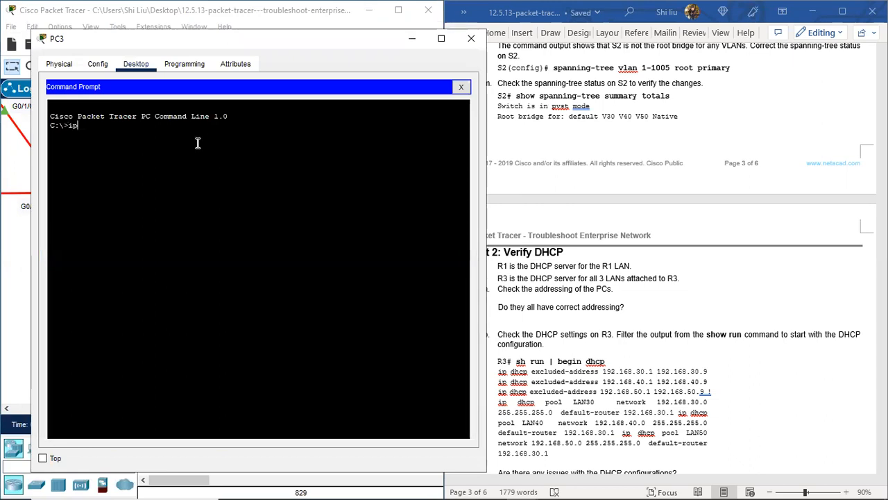
type("ipconf g")
key("Return")
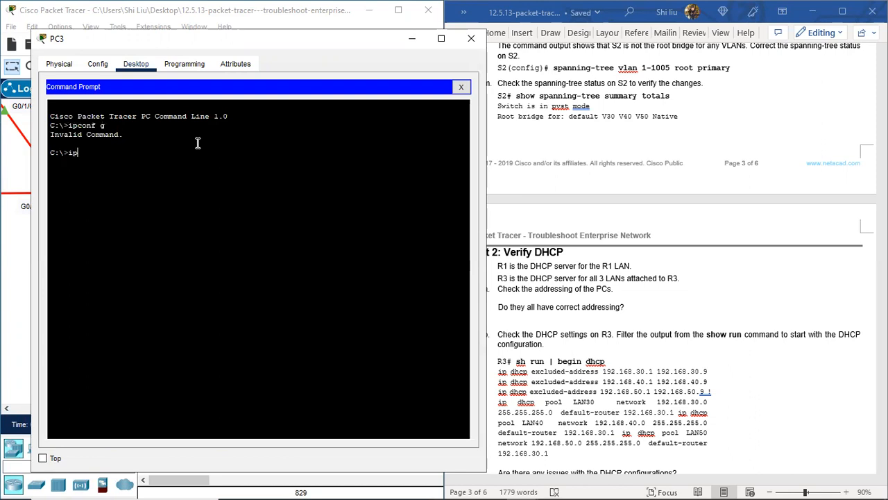
type("ipconfig")
key("Return")
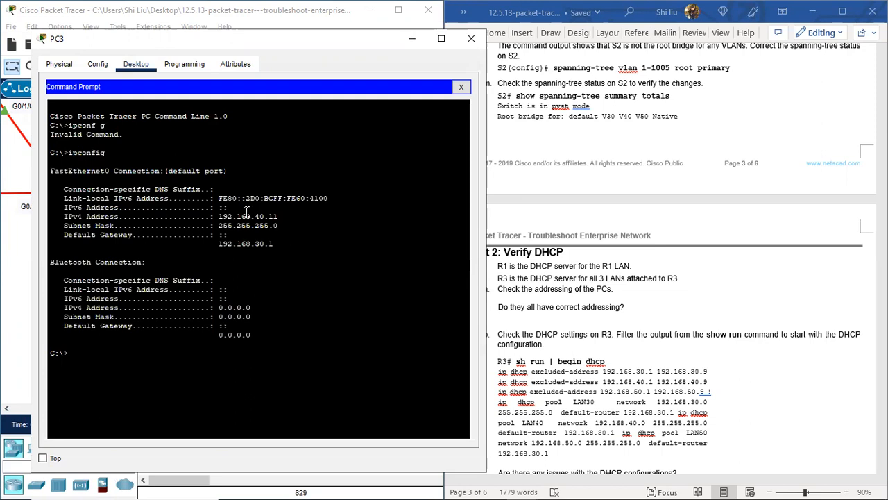
left_click_drag(218, 216, 282, 245)
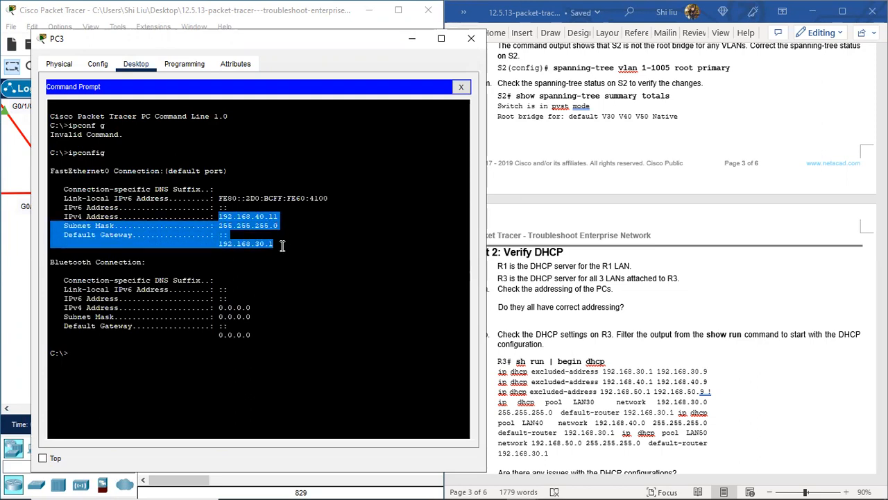
left_click_drag(280, 247, 251, 243)
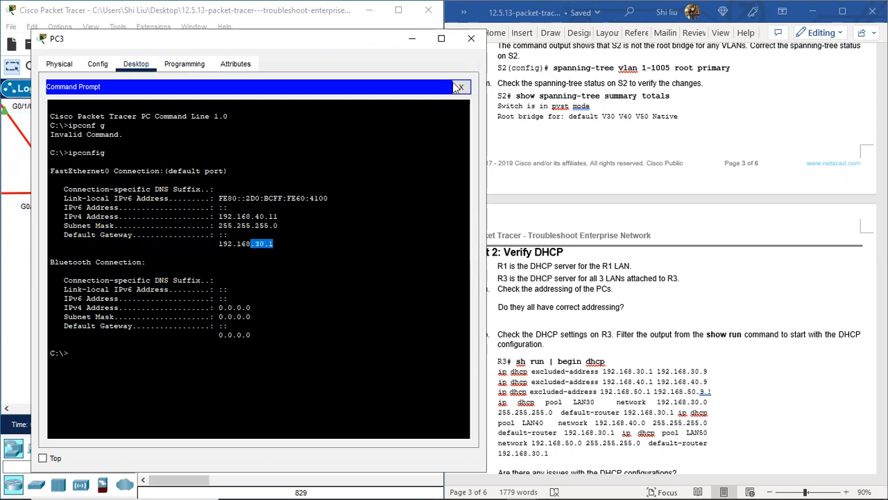
left_click(469, 38)
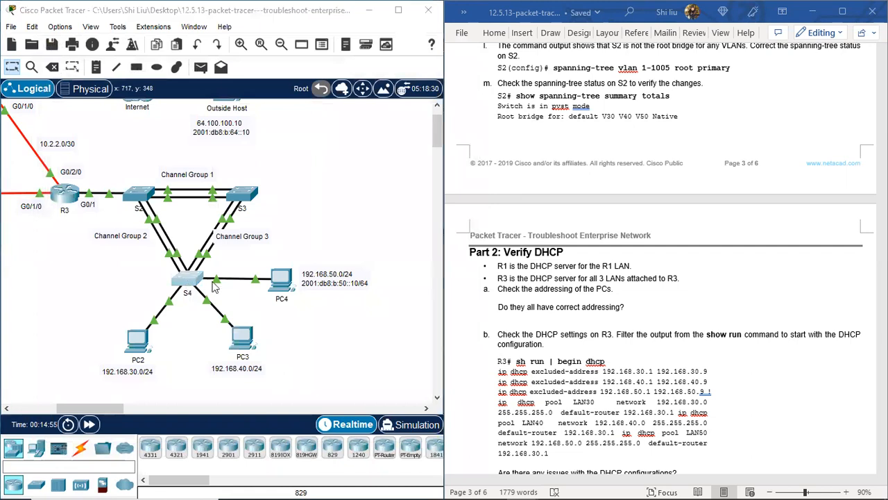
Step: Open PC4's IP configuration and check its IPv4 addressing, default gateway and static IPv6 settings
left_click(214, 285)
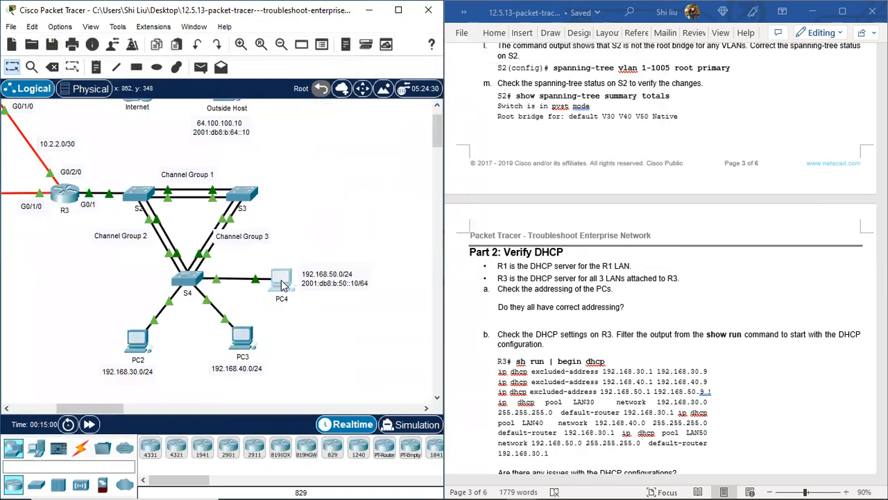
left_click(281, 277)
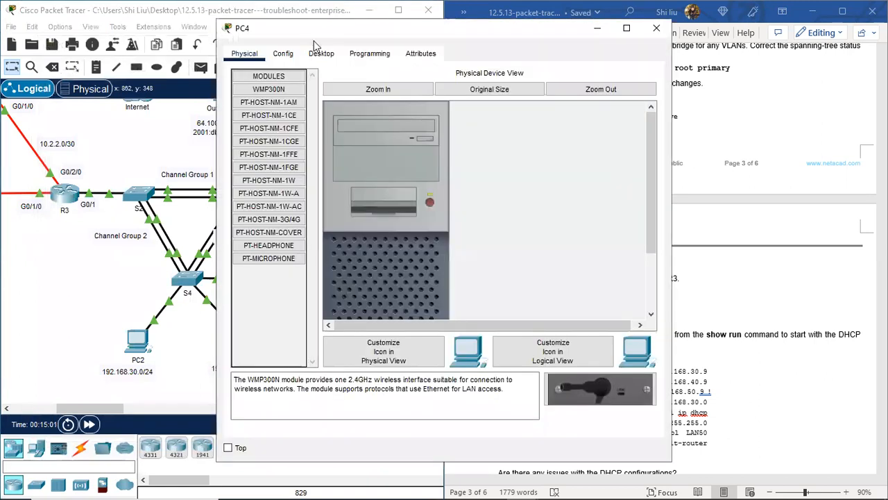
left_click(325, 54)
left_click(275, 104)
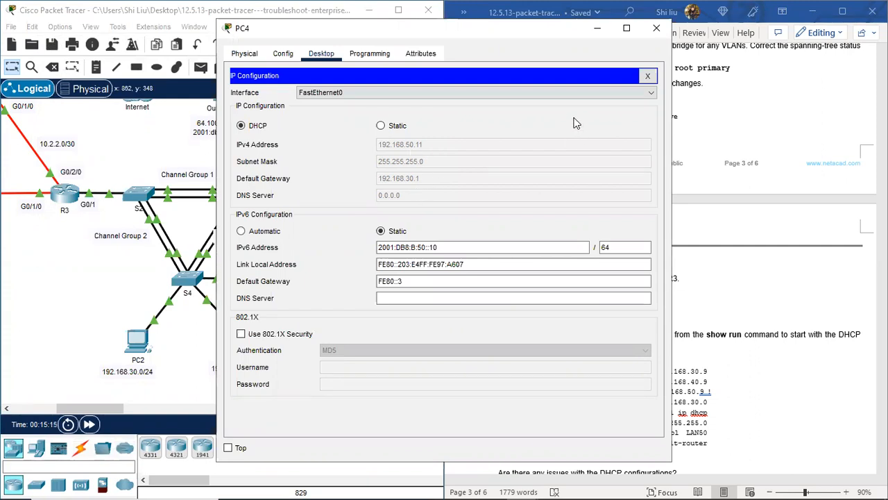
left_click(647, 76)
Step: Run ipconfig in PC4's command prompt, examine the IPv4 address and default gateway lines, and close the PC4 window
left_click(507, 104)
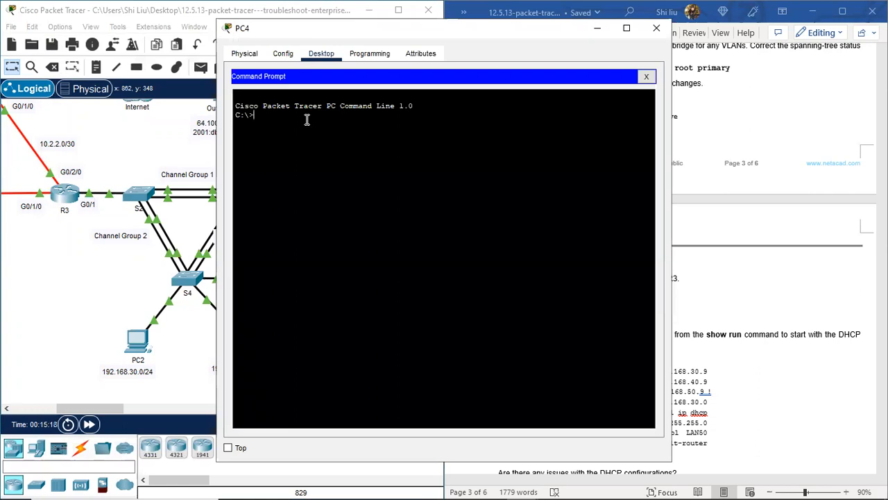
type("ipconfig")
key("Return")
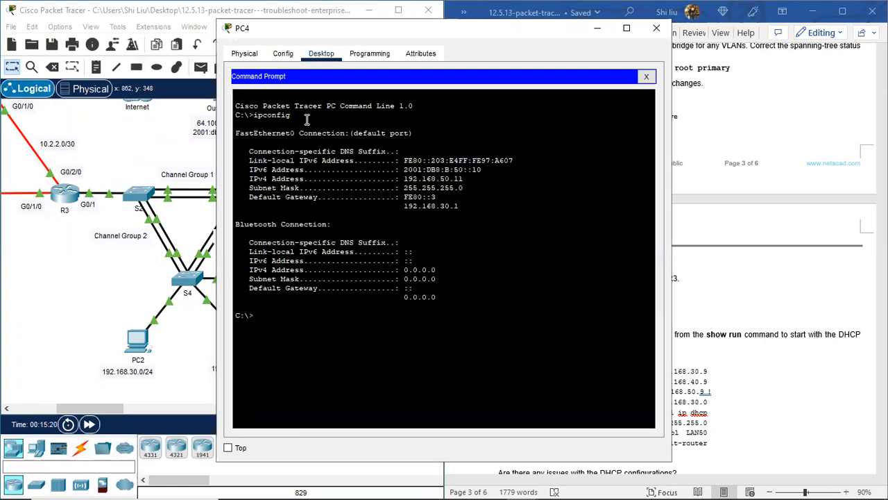
left_click_drag(465, 179, 439, 208)
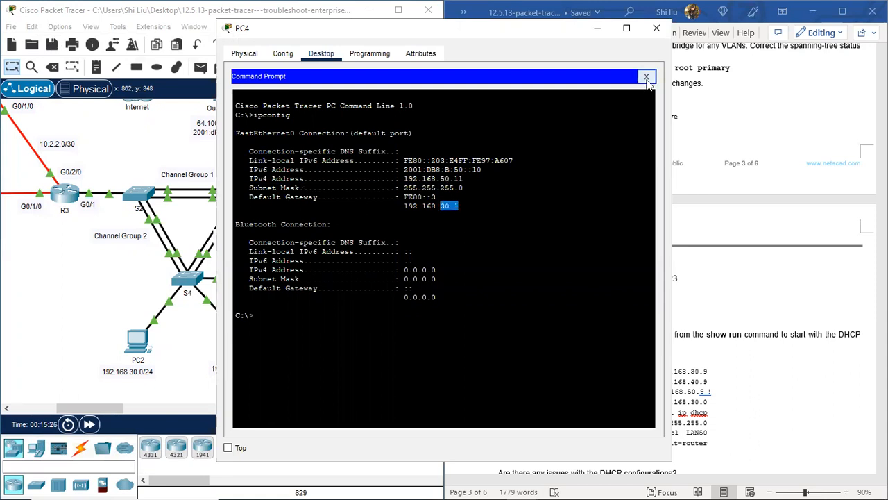
left_click(646, 77)
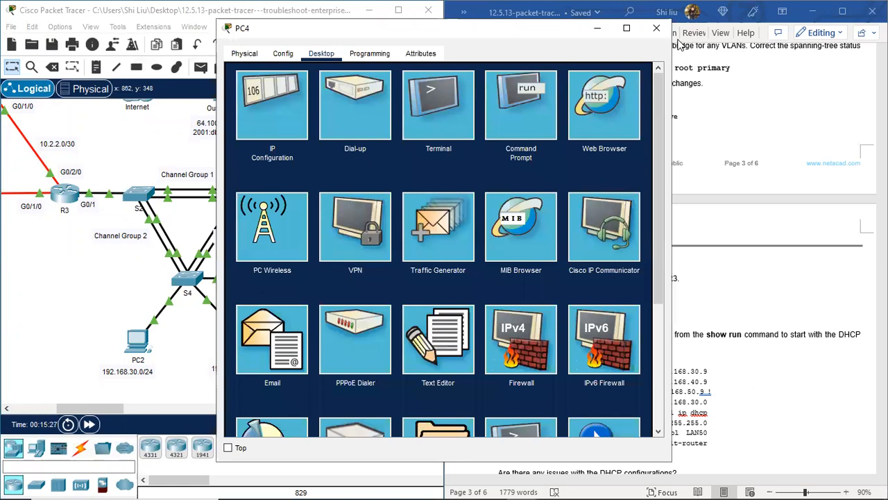
left_click(658, 30)
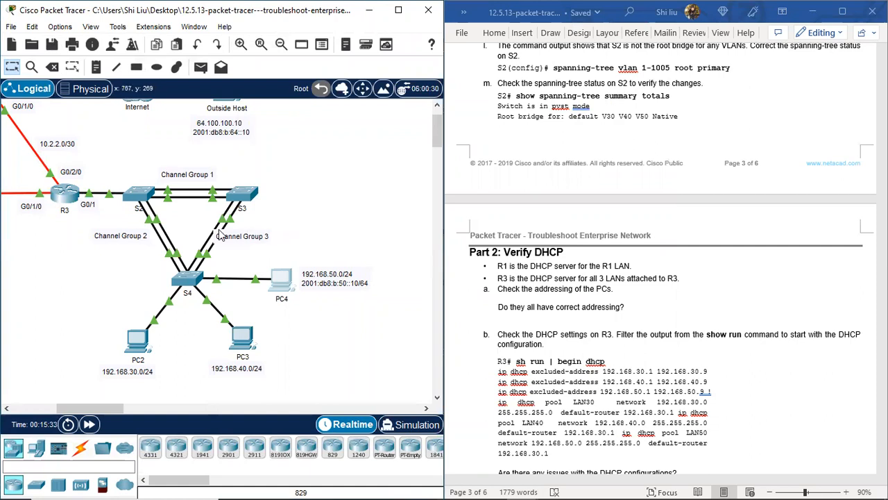
Step: Split the lab document window and show R3's G0/1.30, G0/1.40 and G0/1.50 addressing table rows in the upper pane
left_click(720, 49)
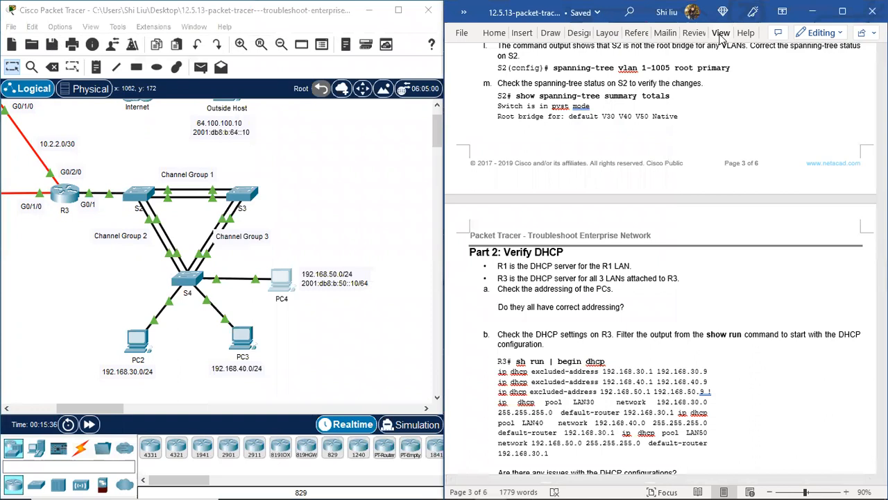
left_click(721, 33)
left_click(719, 77)
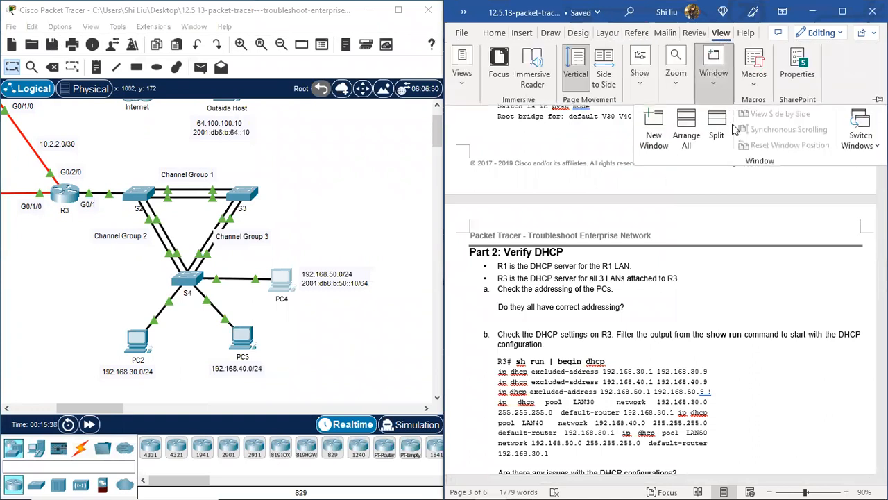
left_click(730, 132)
left_click(722, 35)
scroll(645, 152, "up", 10)
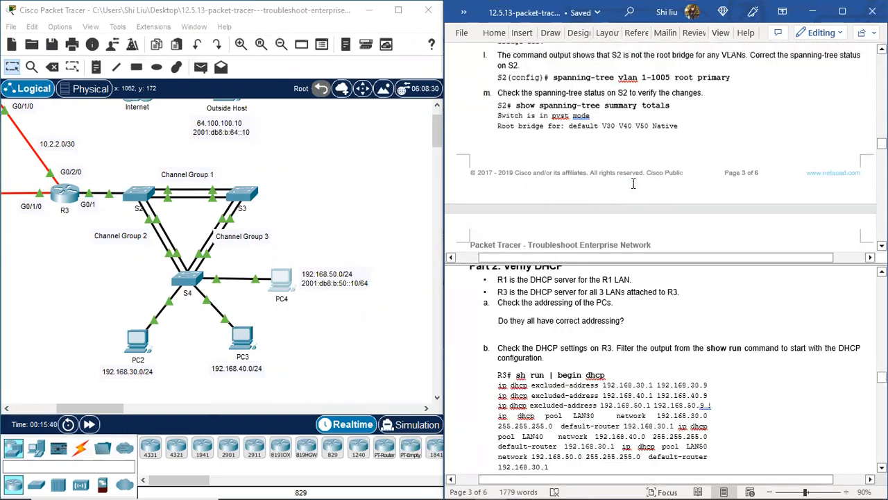
scroll(646, 167, "up", 15)
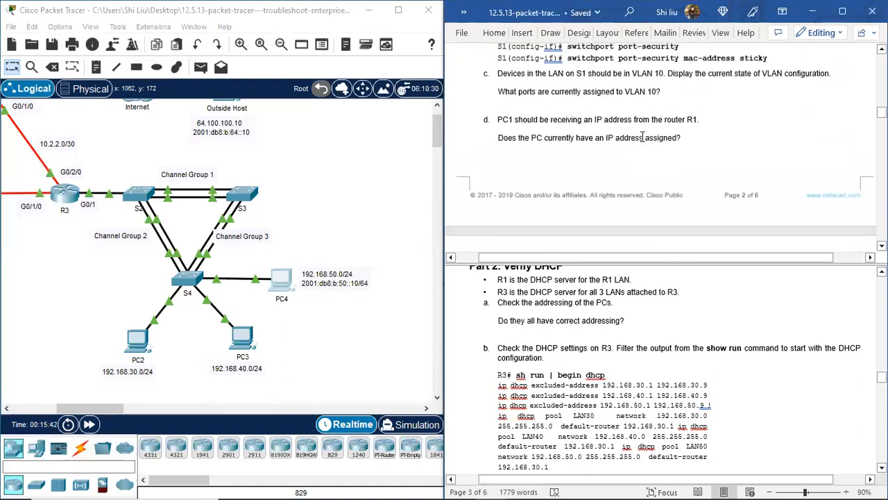
scroll(619, 130, "up", 10)
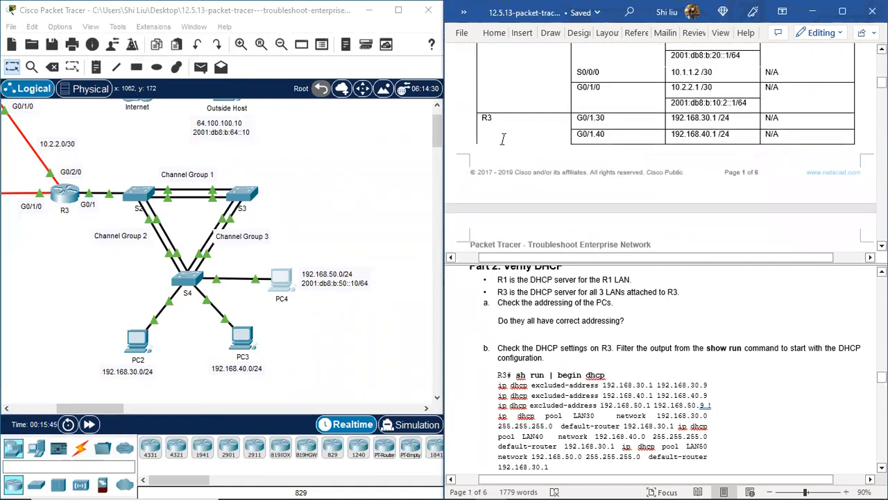
scroll(527, 132, "down", 2)
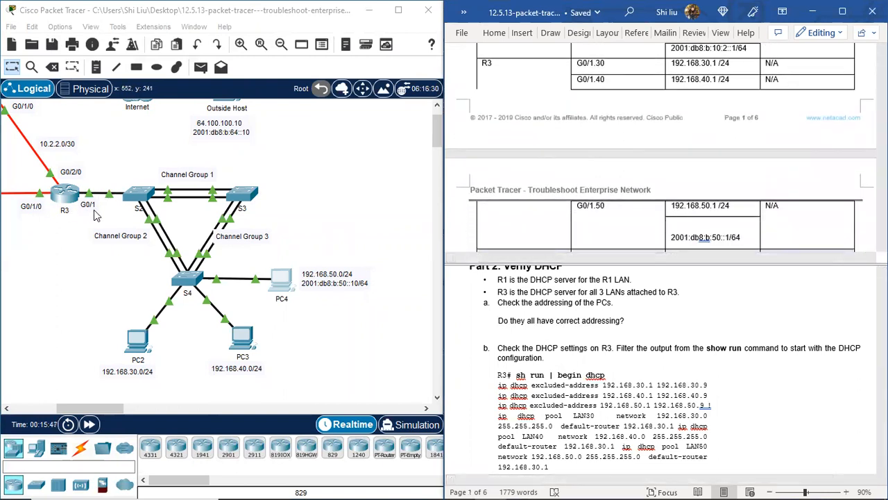
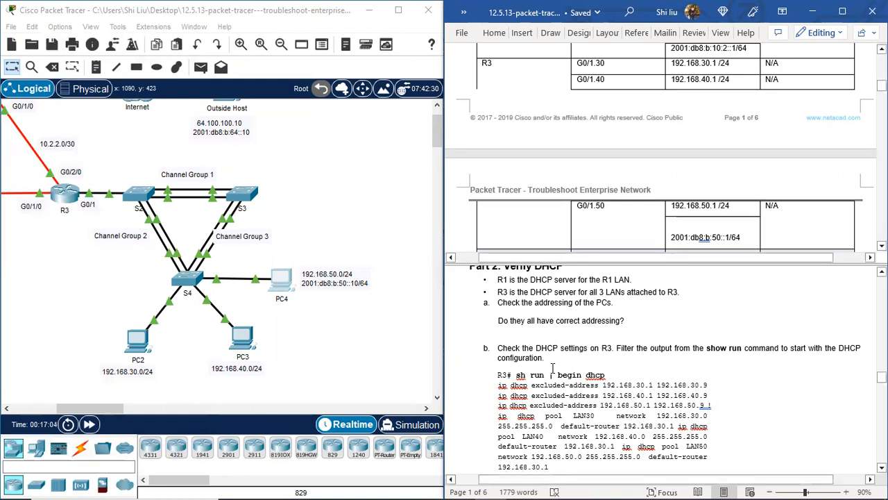
Step: Open R3's command-line interface at the user prompt and place its window so the Part 2 step b instructions stay readable
scroll(553, 367, "down", 2)
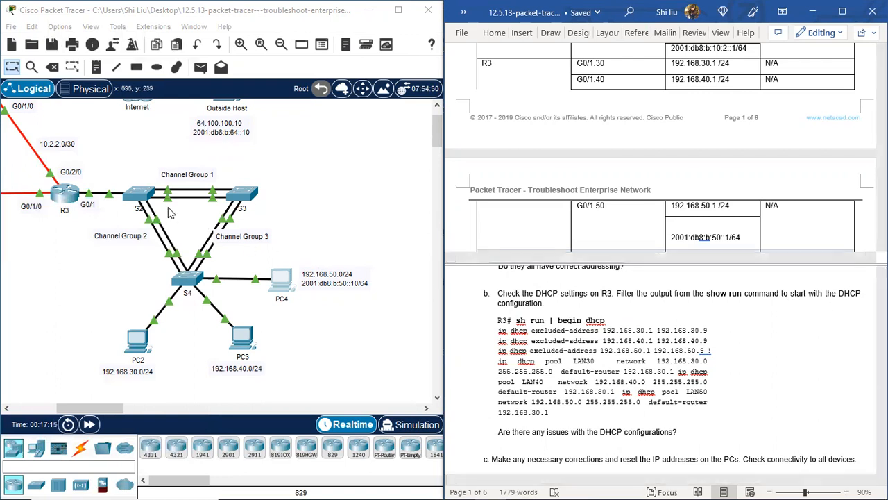
left_click(66, 195)
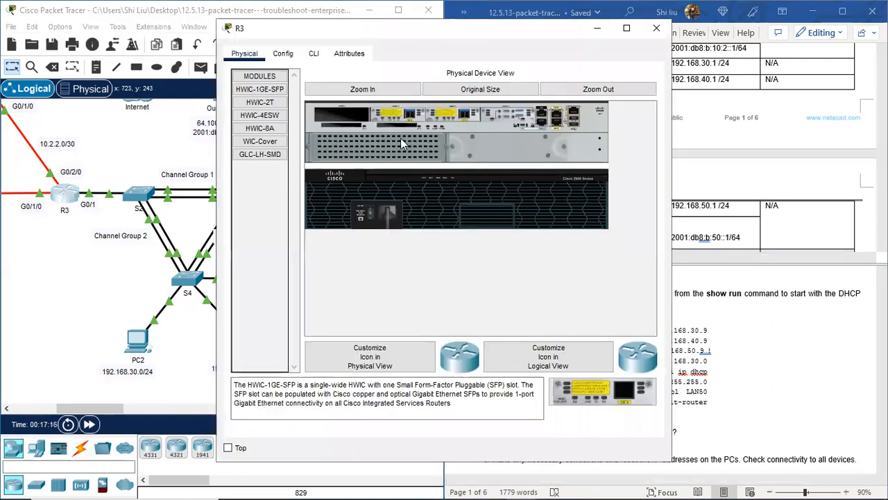
left_click(314, 54)
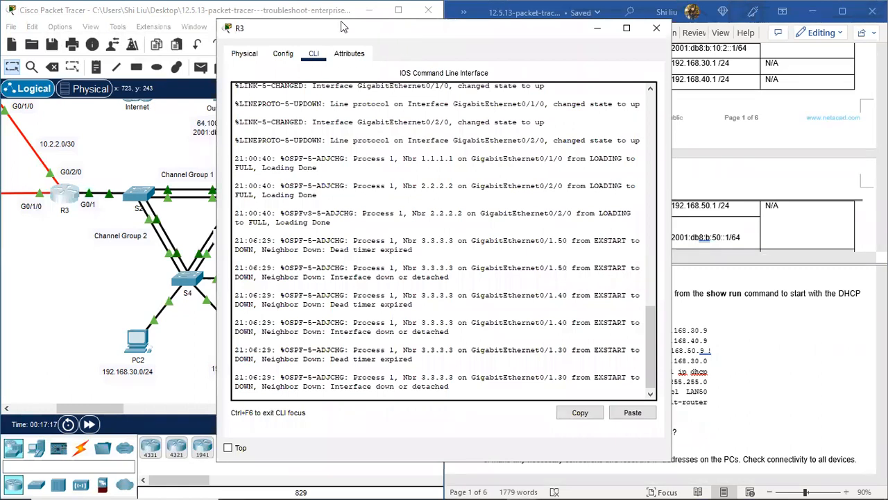
left_click_drag(341, 21, 151, 14)
key("Return")
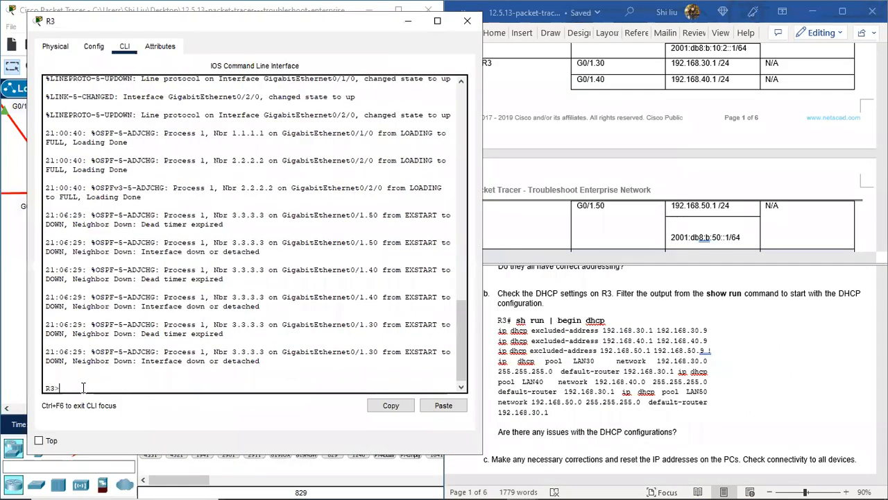
Step: Try to run "sh run | begin dhcp" on R3 from user EXEC mode
type("sh ru")
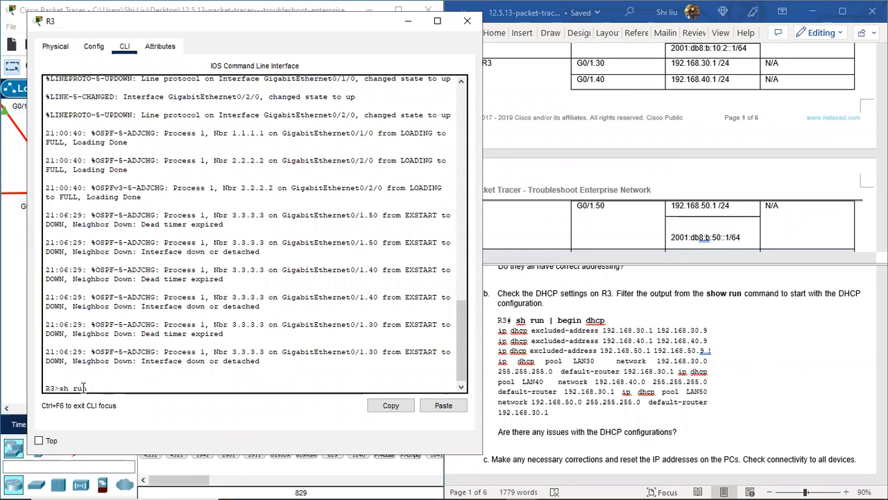
type("n | begin dhcp")
key("Return")
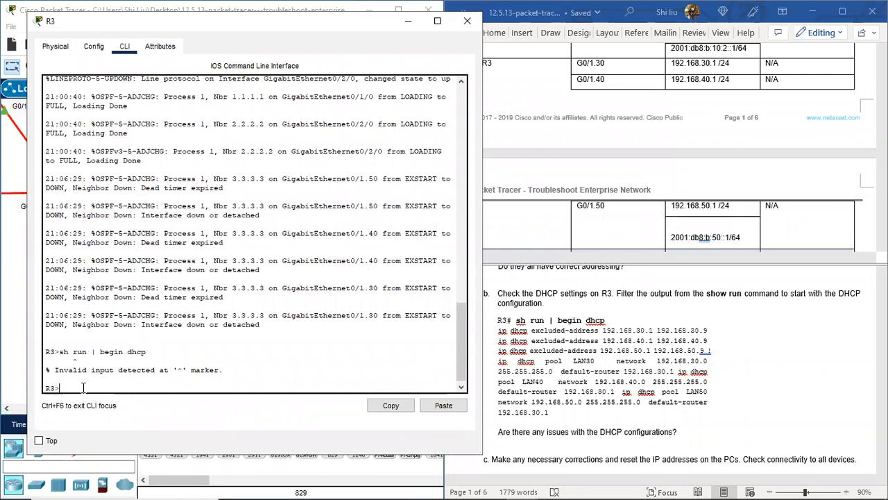
Step: Enter privileged EXEC mode on R3 and run "sh run | begin dhcp" to list its DHCP configuration
type("en")
key("Return")
type("sh r")
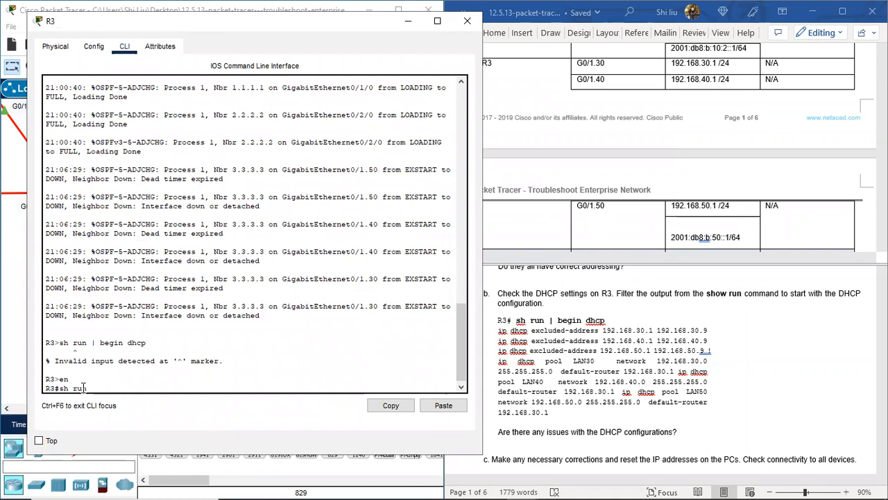
type("un | begin dhcp")
key("Return")
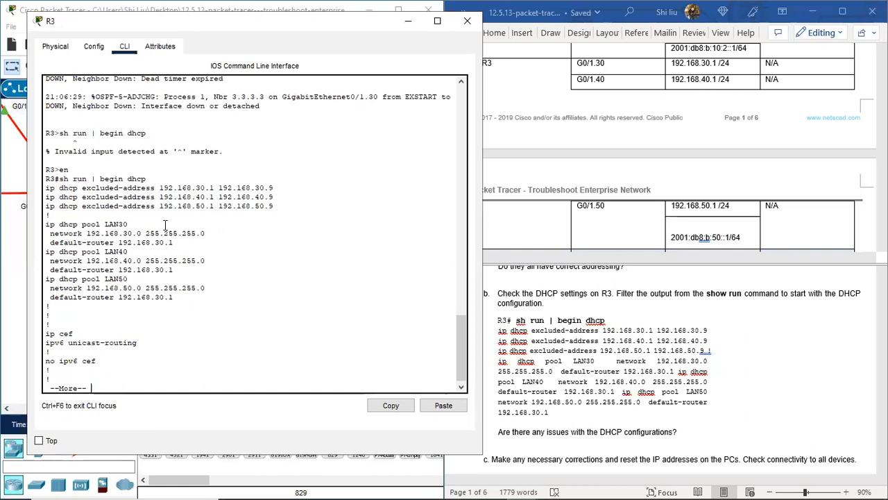
Step: Compare the network and default-router lines of the LAN30, LAN40 and LAN50 DHCP pools in R3's output
left_click_drag(47, 227, 132, 222)
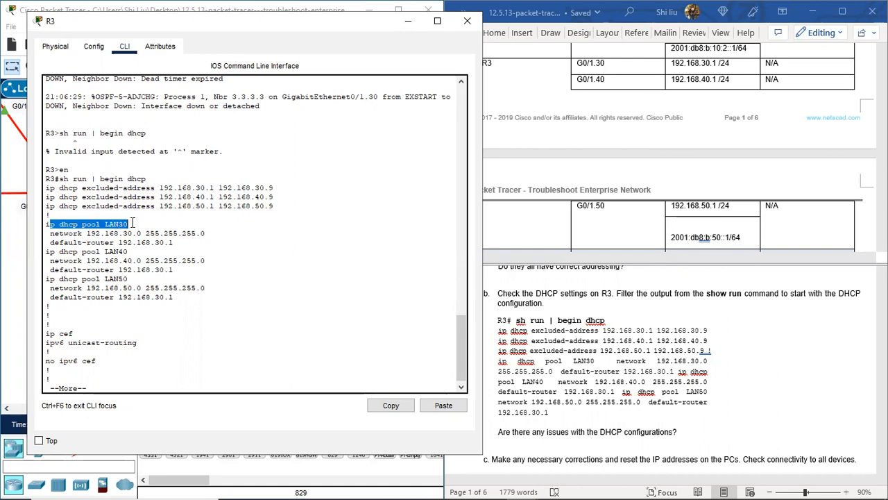
left_click_drag(131, 251, 50, 251)
left_click_drag(132, 278, 41, 281)
left_click_drag(87, 234, 157, 244)
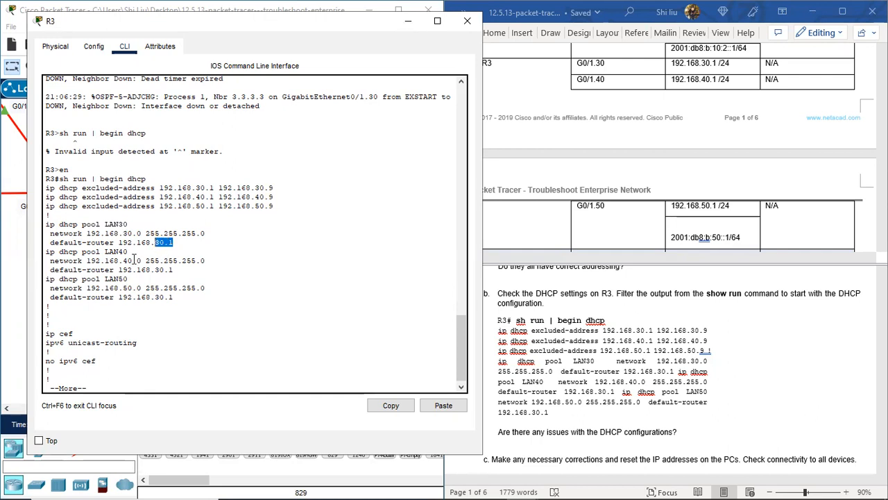
mouse_move(145, 269)
left_mouse_down()
mouse_move(133, 261)
mouse_move(156, 270)
left_mouse_up()
left_click(128, 261)
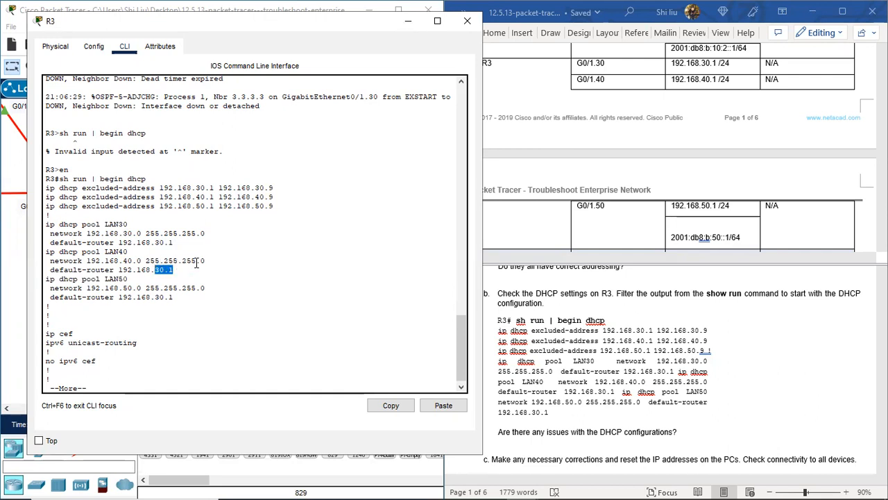
left_click_drag(145, 261, 208, 261)
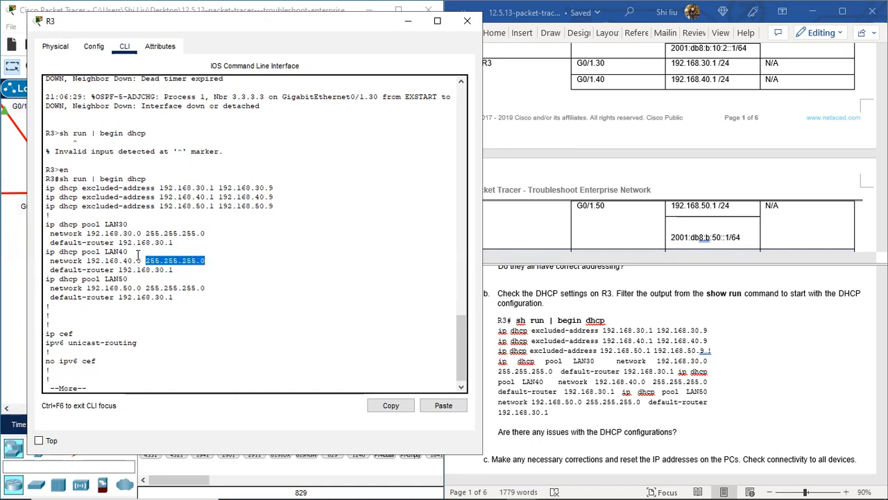
left_click_drag(132, 261, 86, 261)
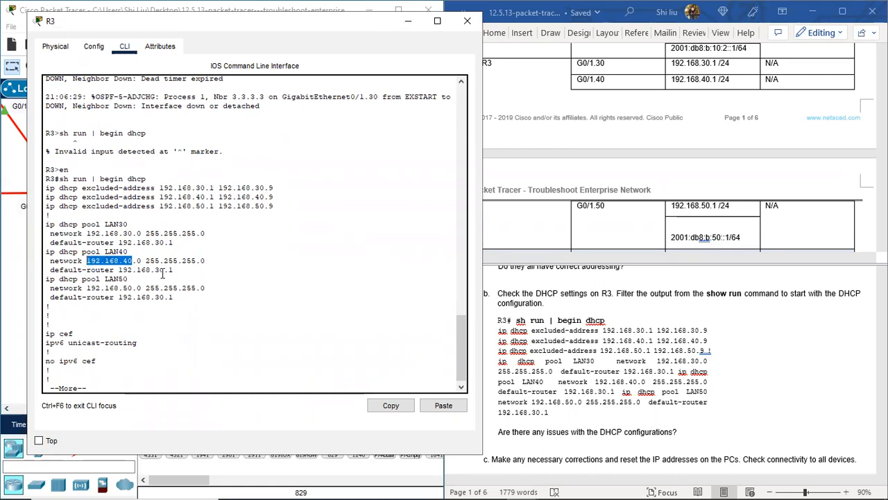
left_click_drag(165, 271, 119, 288)
left_click_drag(172, 297, 154, 297)
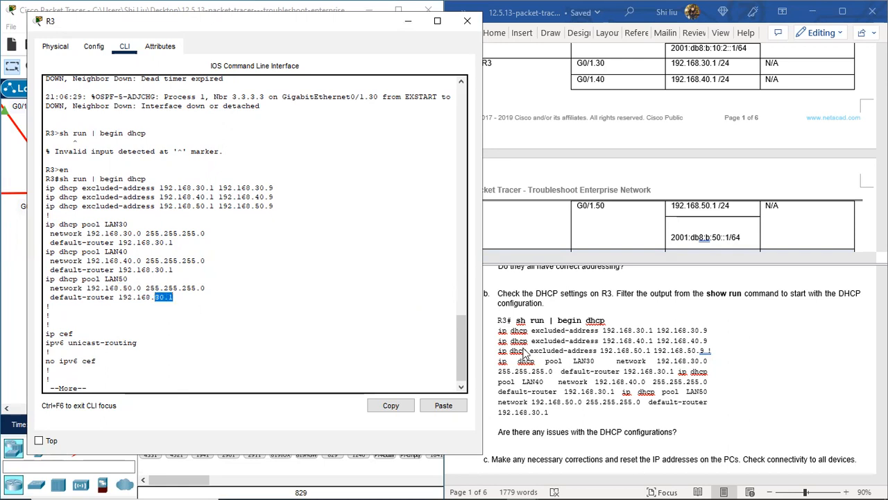
Step: Recheck the LAN40 and LAN50 pool entries against the lab document's listing and close the R3 window
left_click(577, 382)
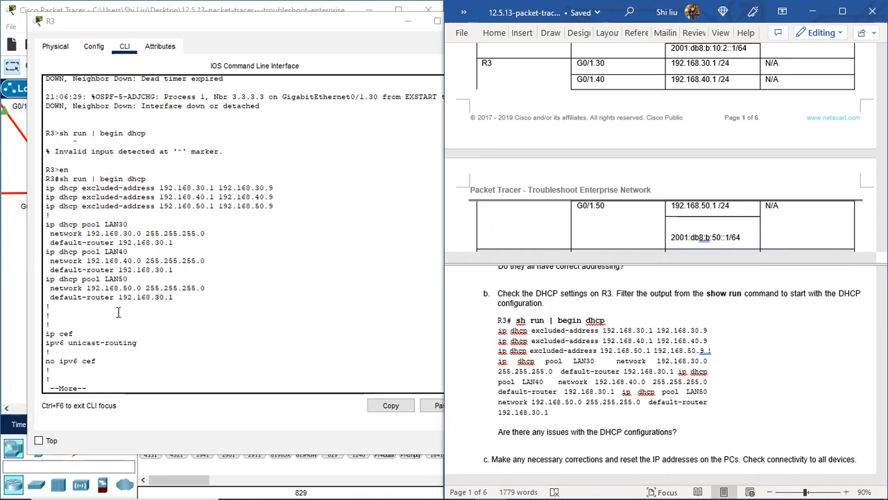
left_click_drag(128, 252, 97, 243)
left_click_drag(129, 279, 106, 279)
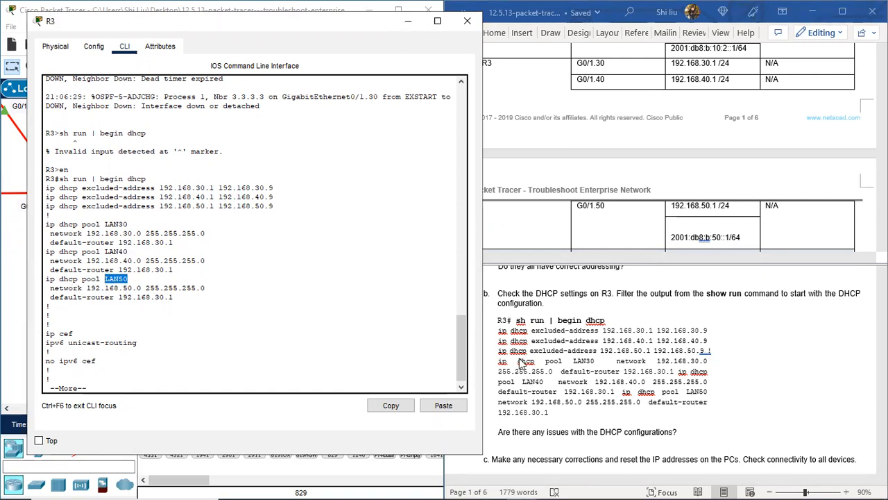
left_click(467, 20)
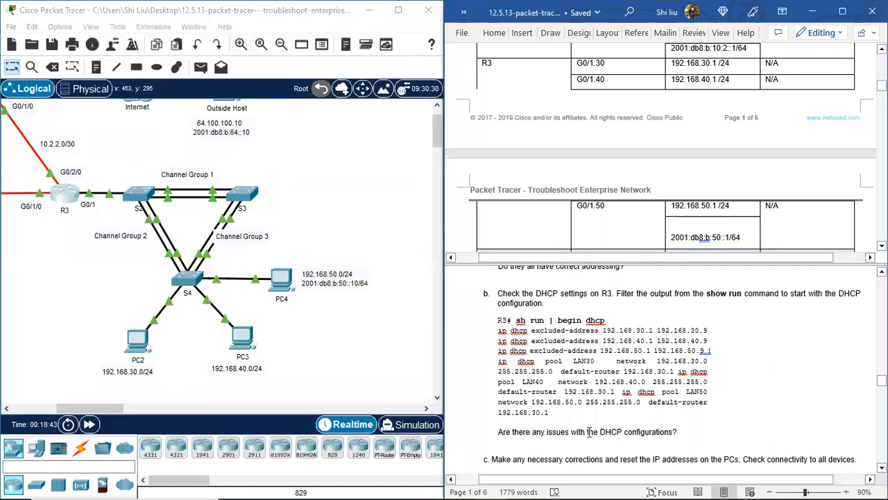
Step: Read Part 2 step c about correcting the DHCP configuration, resetting the PCs' addresses and checking connectivity
scroll(589, 431, "down", 3)
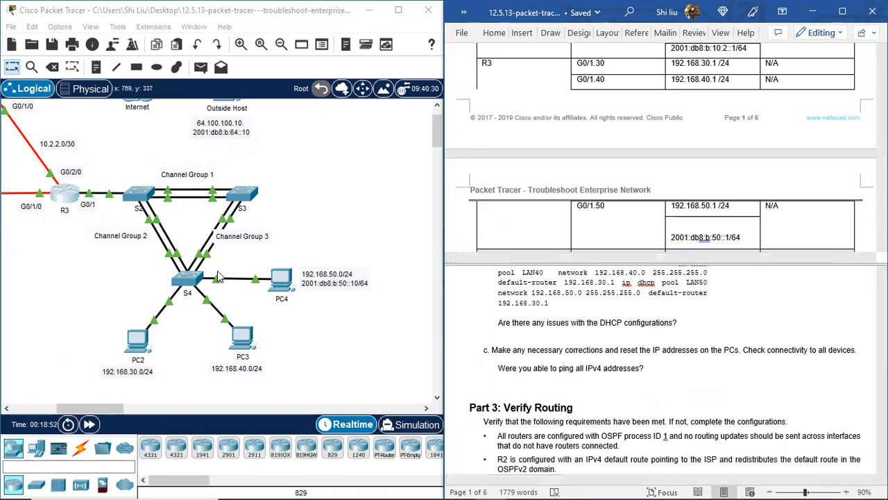
left_click(66, 202)
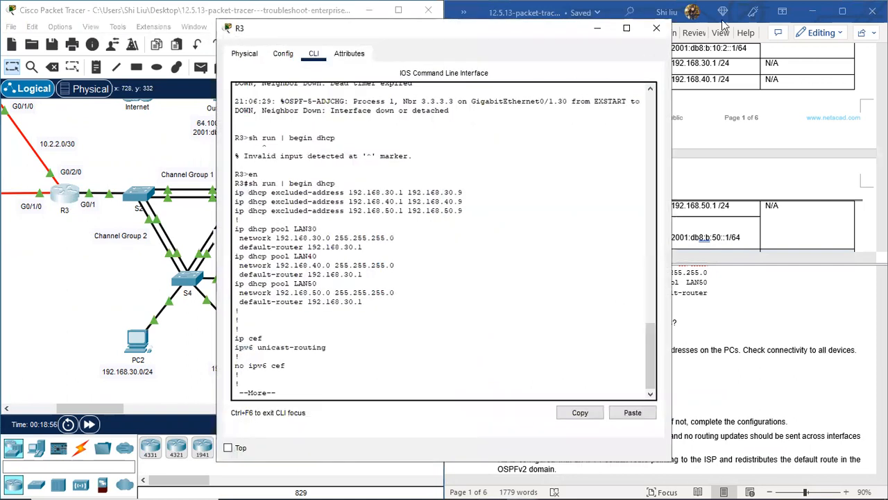
left_click(656, 28)
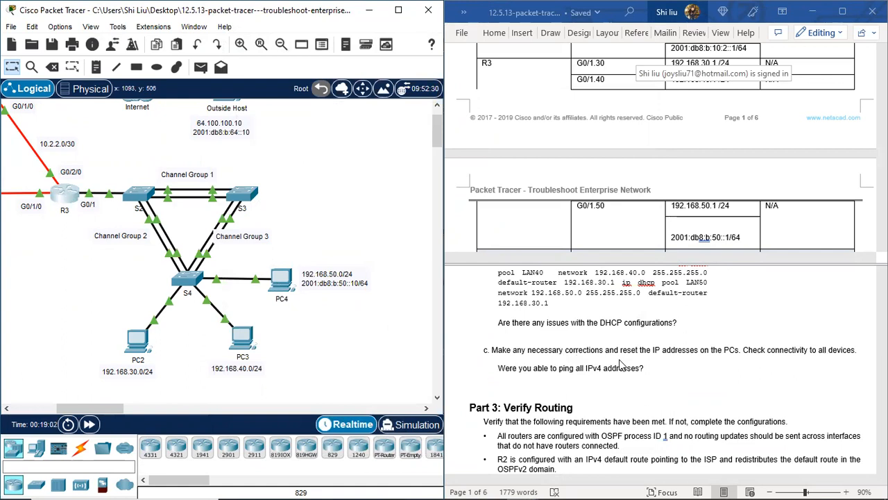
Step: Reopen R3's command line, page to the end of the running configuration and enter configuration mode for DHCP pool LAN40
left_click(70, 199)
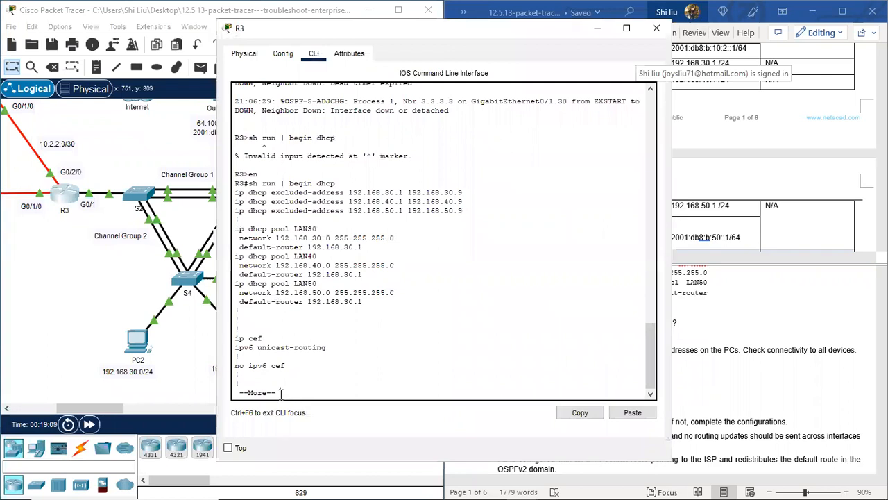
key("space")
key("space")
key("space")
key("space")
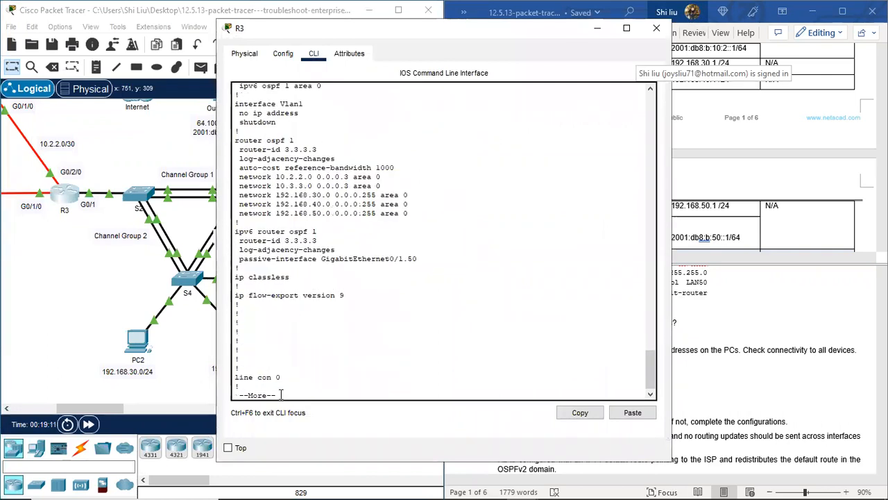
key("space")
type("conf t")
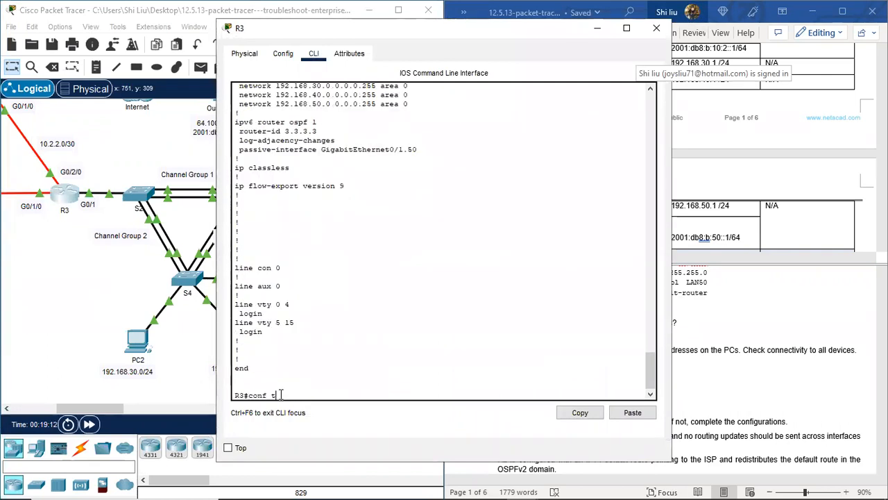
key("Return")
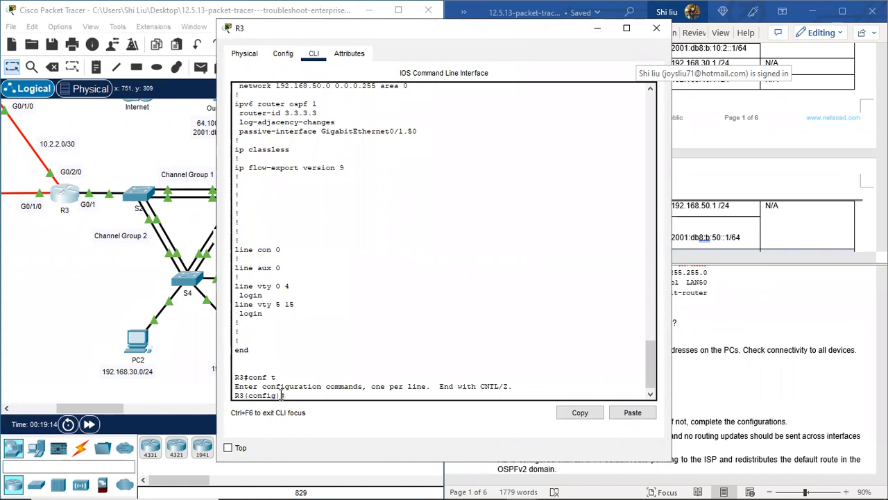
type("ip dh")
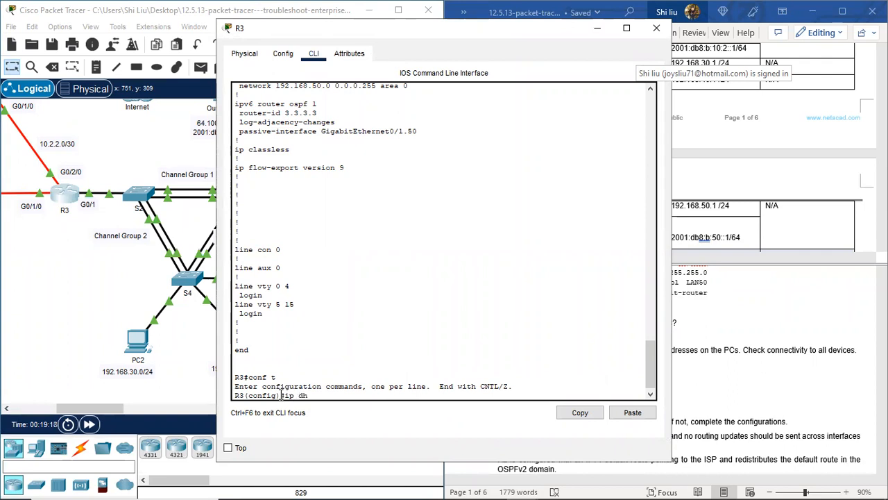
type("cp pool LAN40")
key("Return")
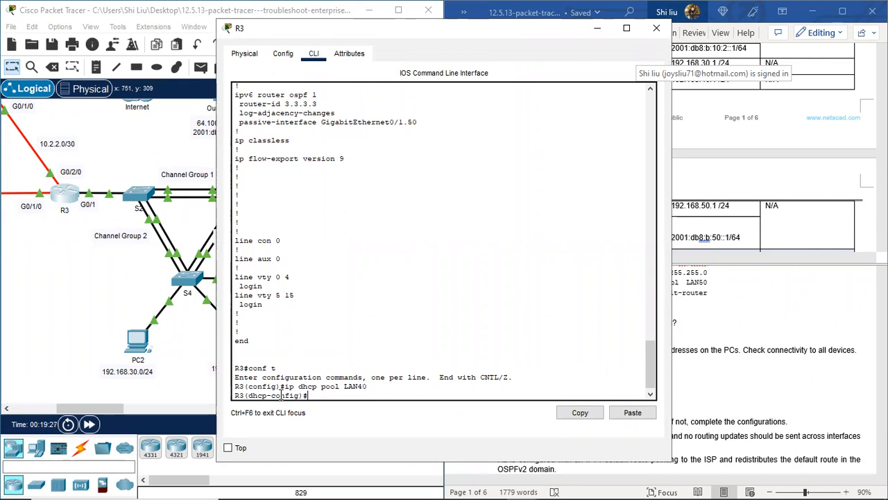
Step: Try to set the LAN40 pool's default router with "default-router 192.168.40"
type("default-router 192.168.")
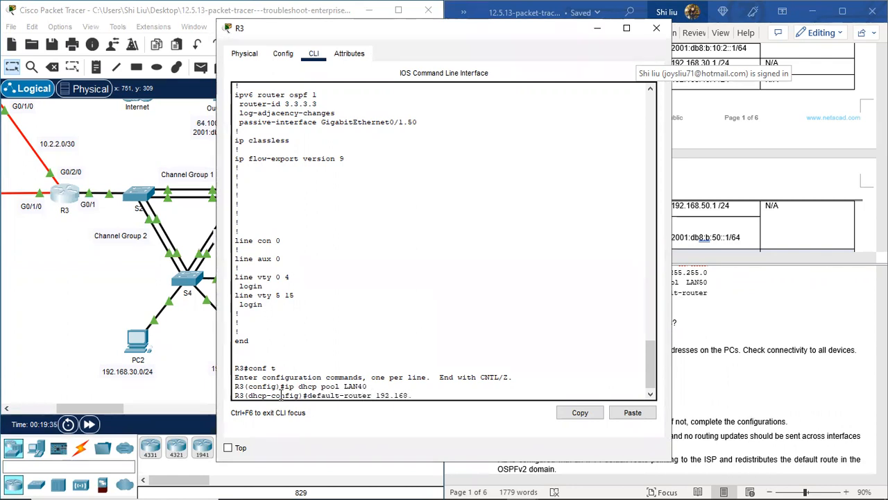
type("40")
key("Return")
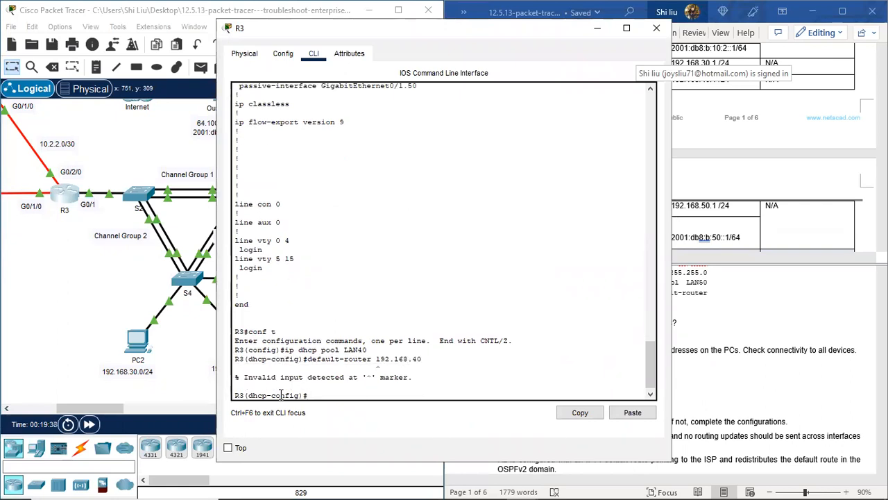
Step: Set the default router of R3's LAN40 DHCP pool to 192.168.40.1
key("Up")
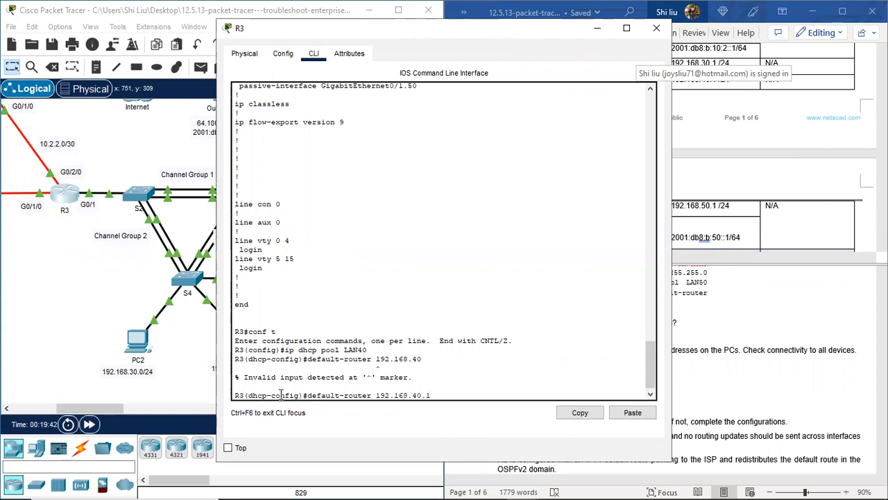
key("Return")
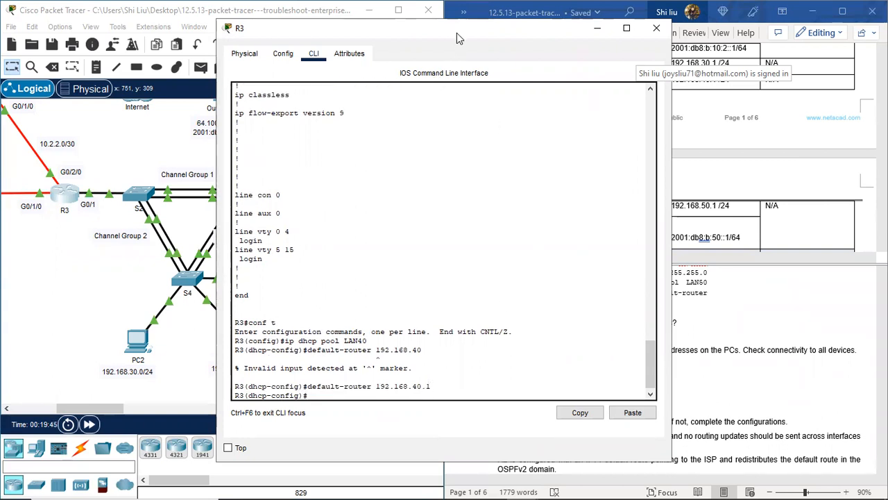
left_click_drag(457, 33, 597, 39)
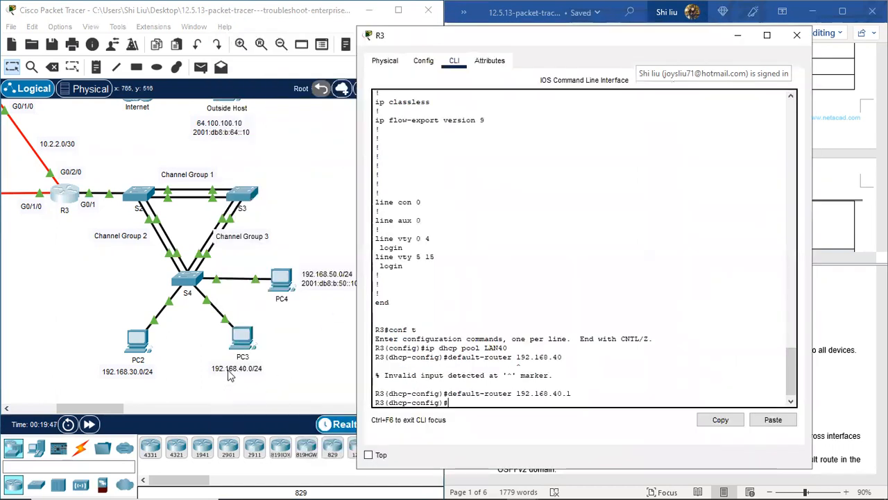
Step: Enter DHCP pool LAN50 on R3, set its default router to 192.168.50.1 and close the R3 window
key("Up")
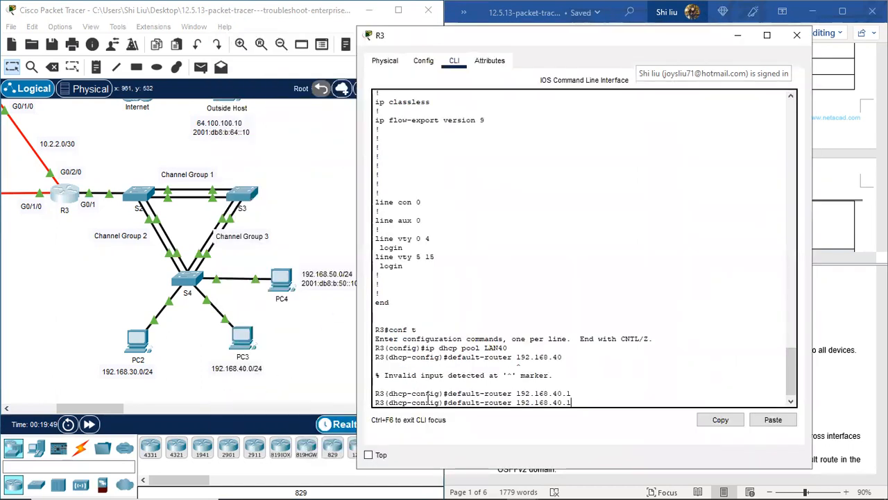
key("Up")
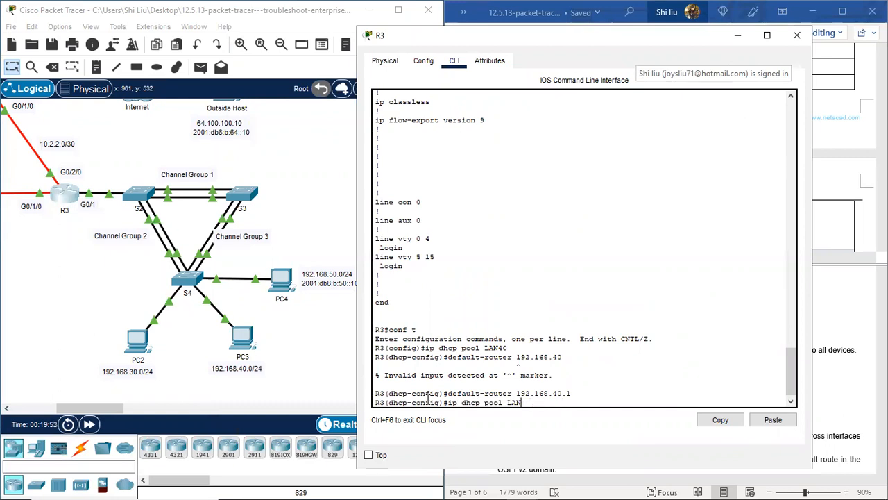
type("0")
key("Return")
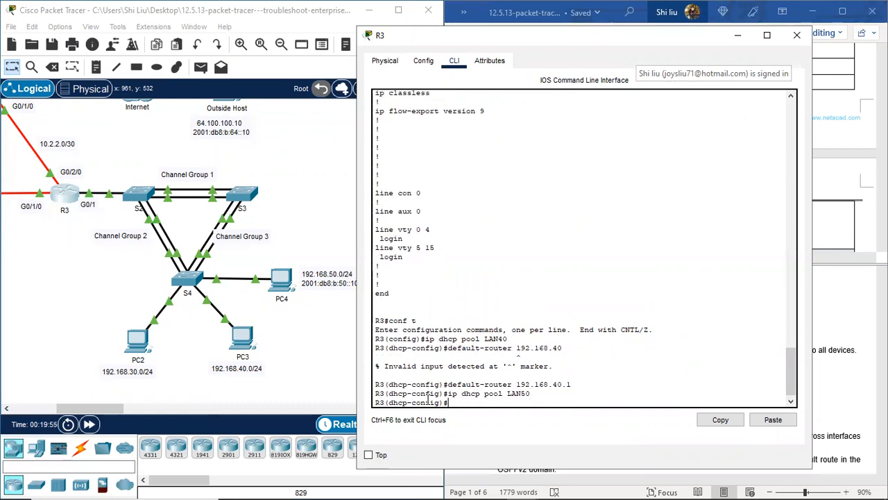
key("Up")
key("Up")
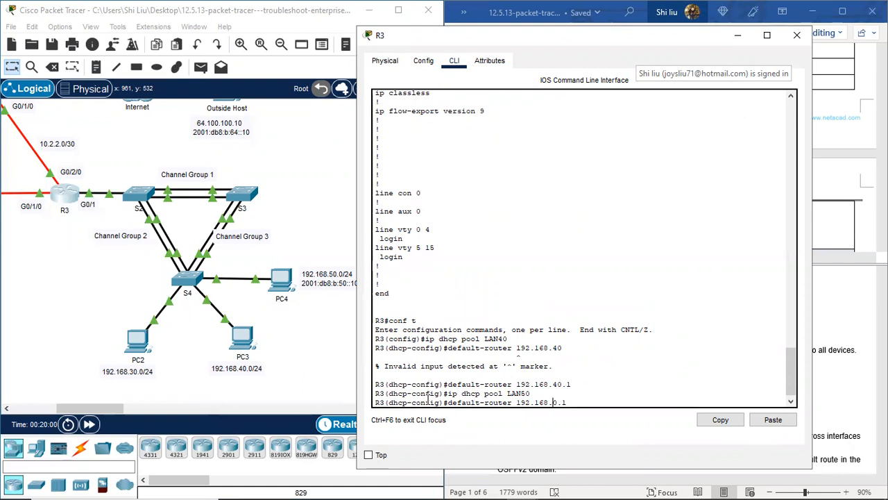
key("BackSpace")
type("5")
key("Return")
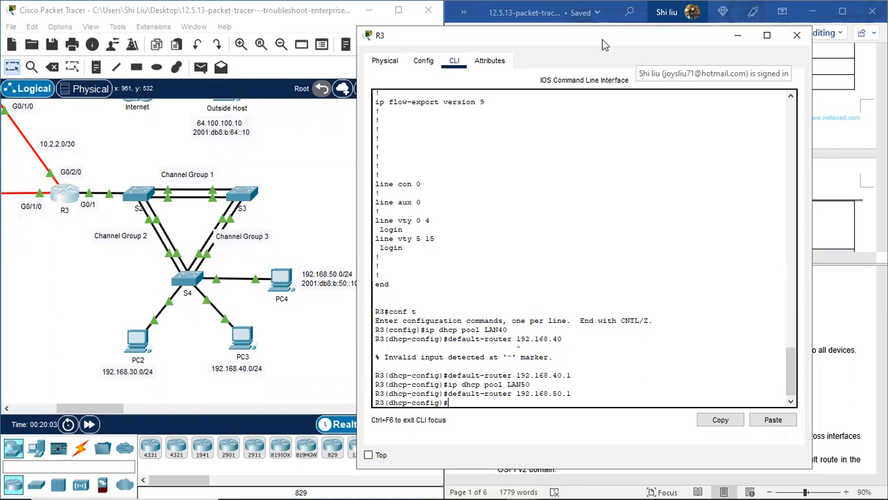
left_click_drag(603, 44, 293, 84)
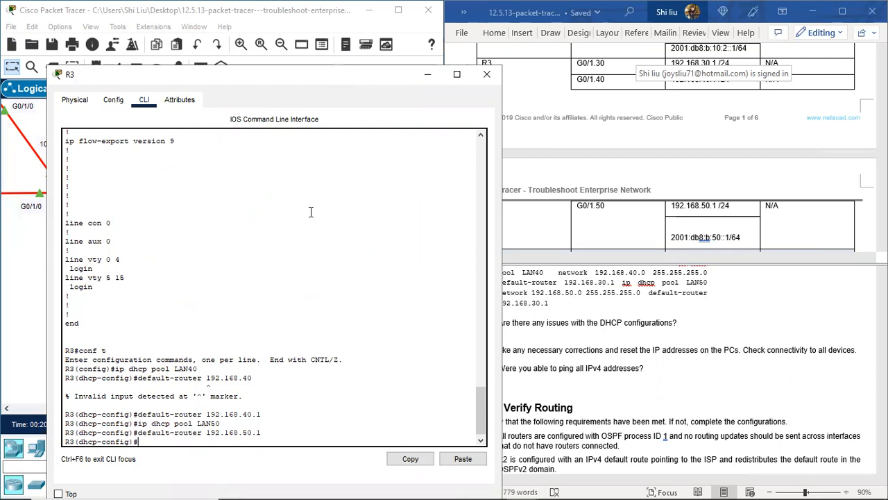
left_click(487, 75)
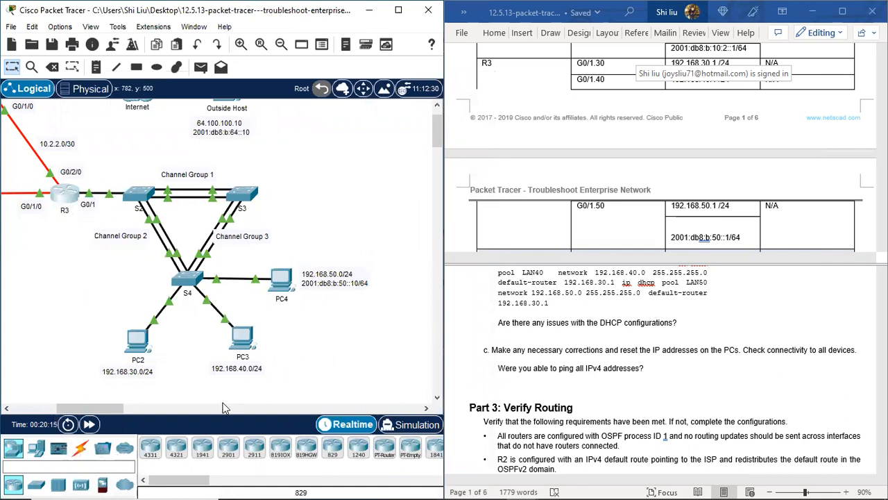
Step: Open PC3 and check the DHCP-assigned address and default gateway in its IP configuration
left_click(242, 339)
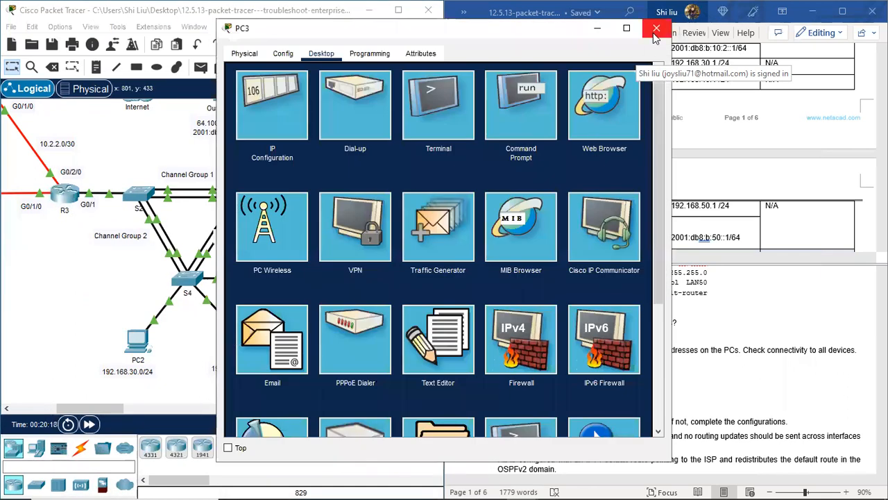
left_click(273, 110)
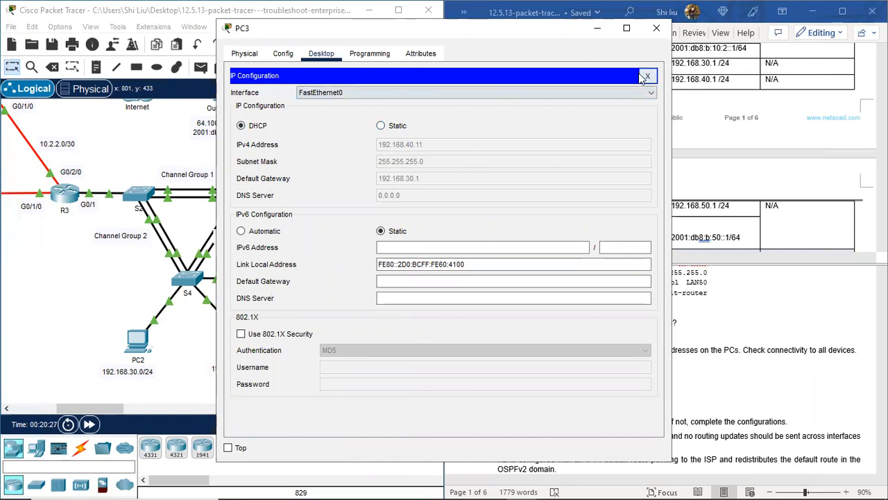
left_click(652, 78)
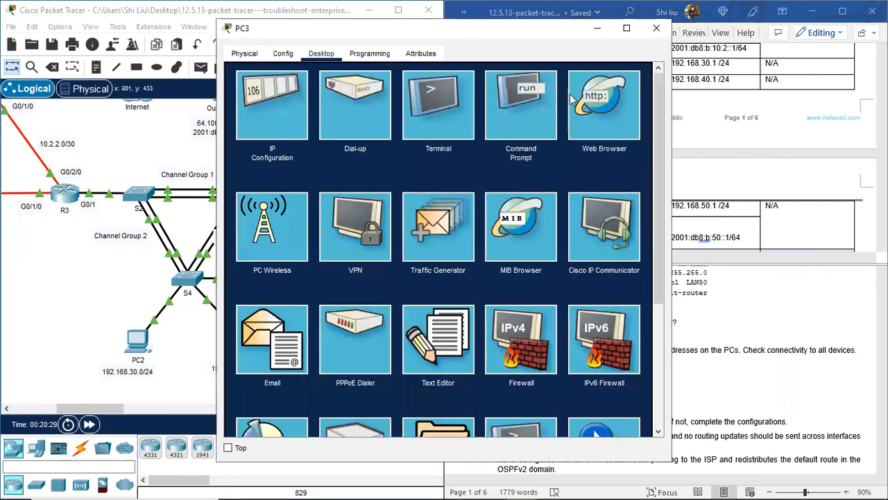
Step: Renew PC3's DHCP lease from its command prompt with "ipconfig /renew"
left_click(528, 102)
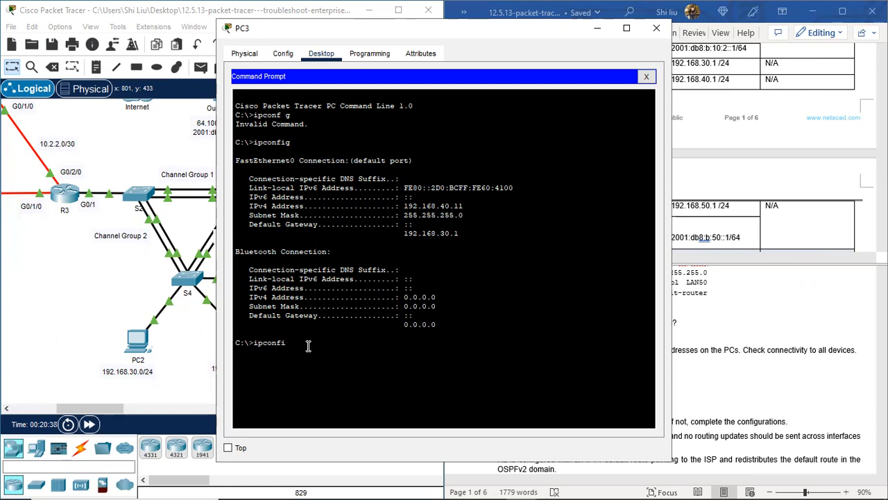
type("?renew")
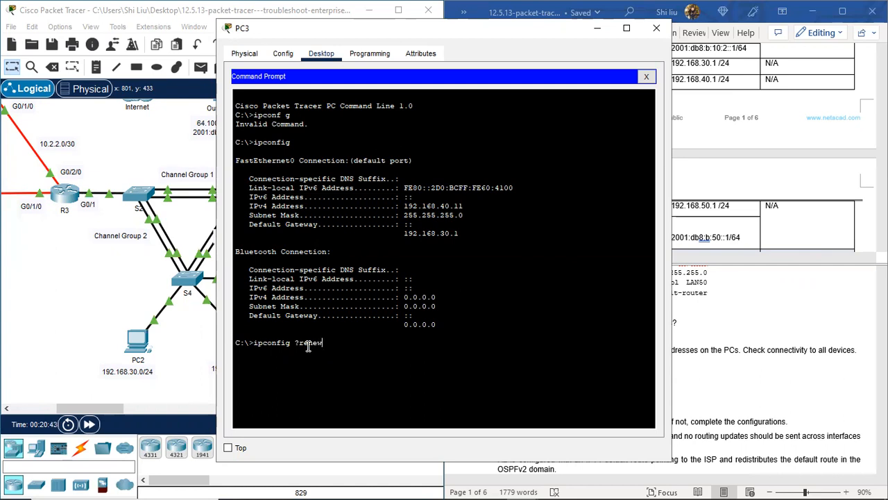
key("Return")
type("ipconfig")
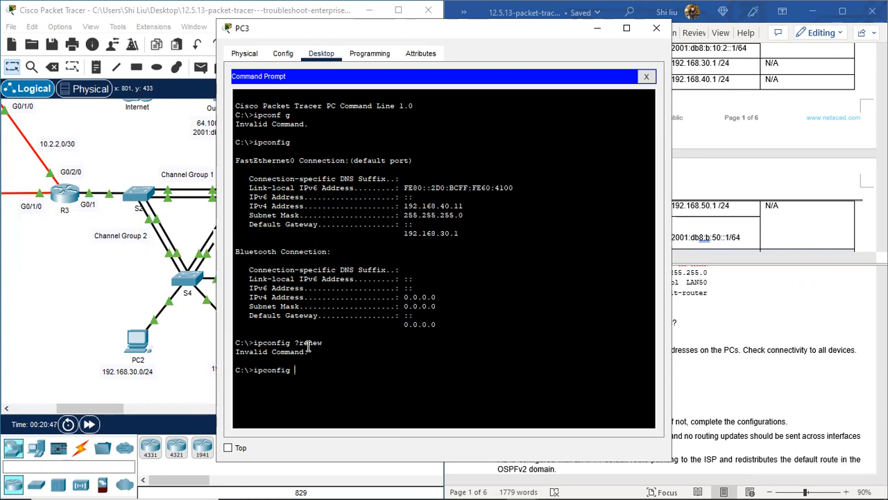
type(" /renew")
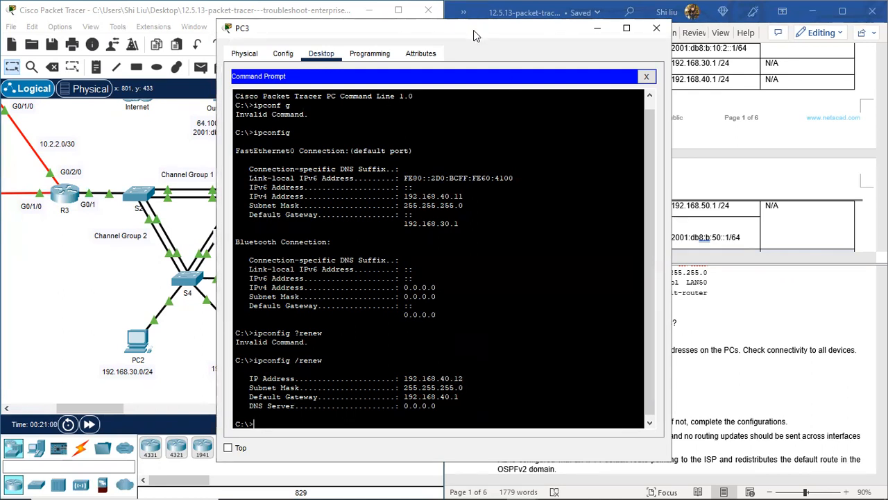
Step: Check PC3's renewed address and default gateway in its IP configuration, and close the PC3 window
left_click_drag(473, 30, 546, 70)
left_click(658, 83)
left_click(293, 111)
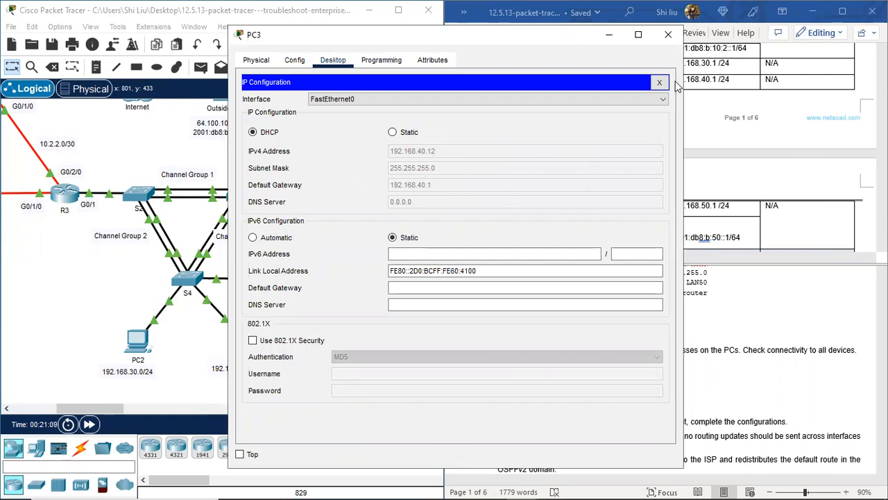
left_click(668, 34)
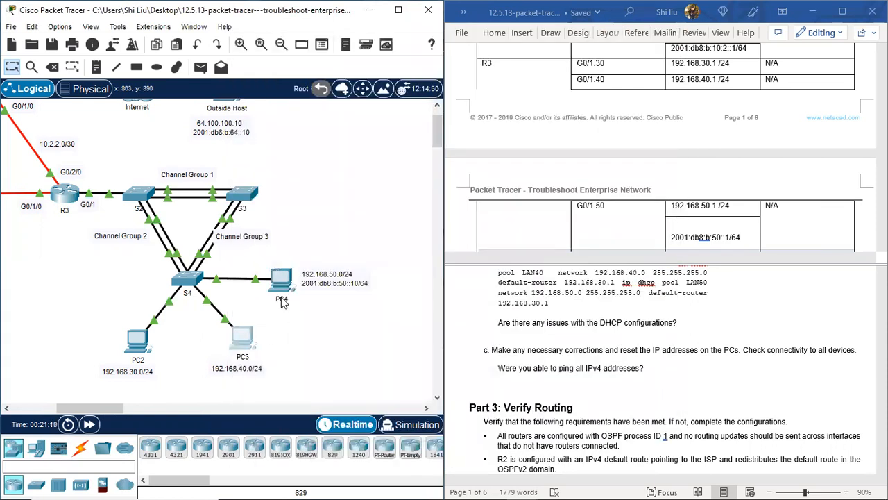
Step: Open PC4's command prompt and renew its DHCP lease with "ipconfig /renew"
left_click(282, 281)
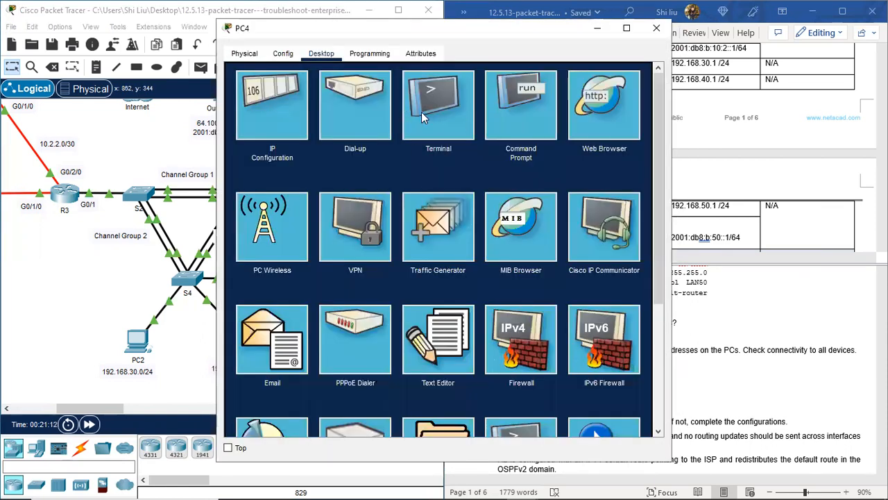
left_click(509, 123)
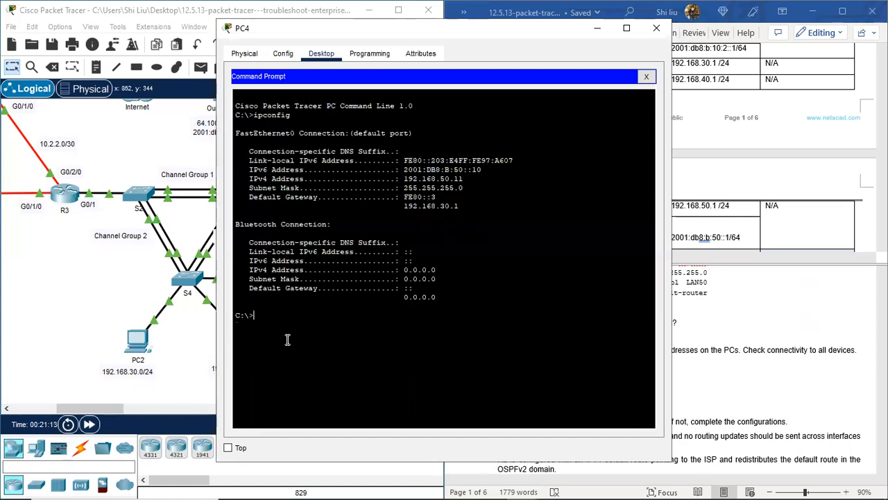
key("Up")
type("/renew")
key("Return")
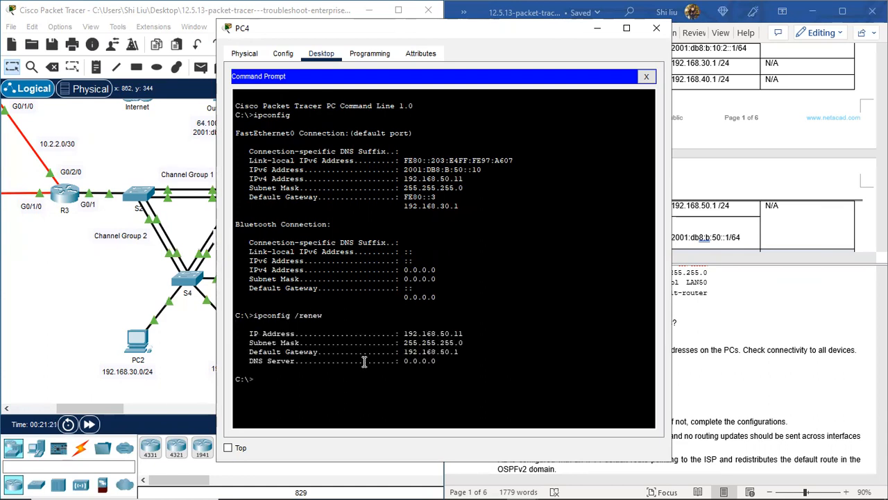
Step: Review PC4's renewed address and default gateway in the command output and in its IP configuration
left_click_drag(464, 334, 439, 354)
left_click(645, 77)
left_click(646, 77)
left_click(269, 94)
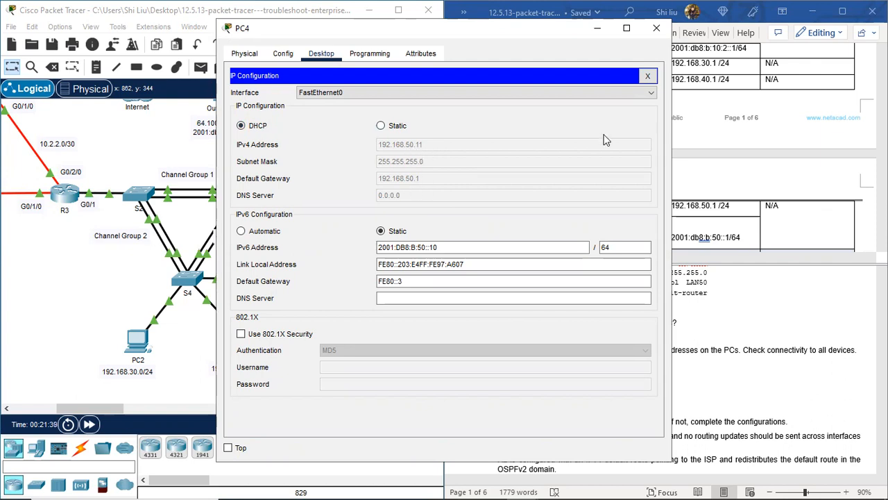
Step: Reset PC4's IPv4 address by switching it to Static and back to DHCP, and close the PC4 window
left_click(382, 125)
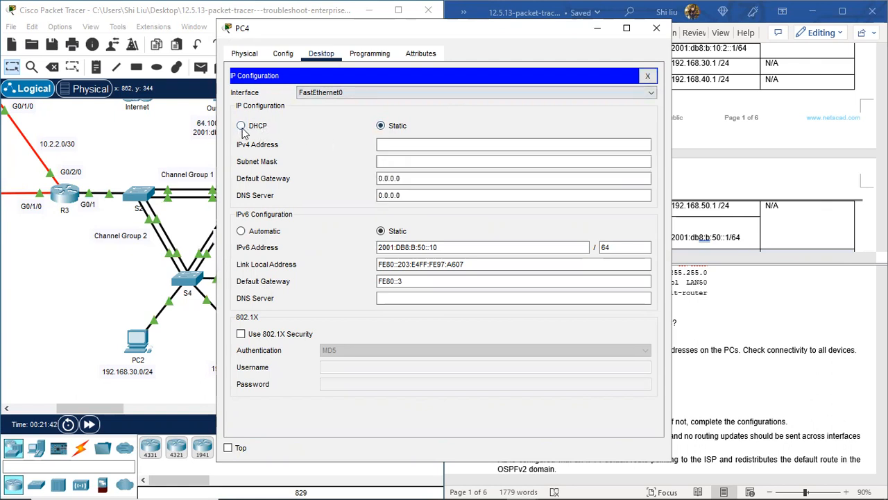
left_click(240, 126)
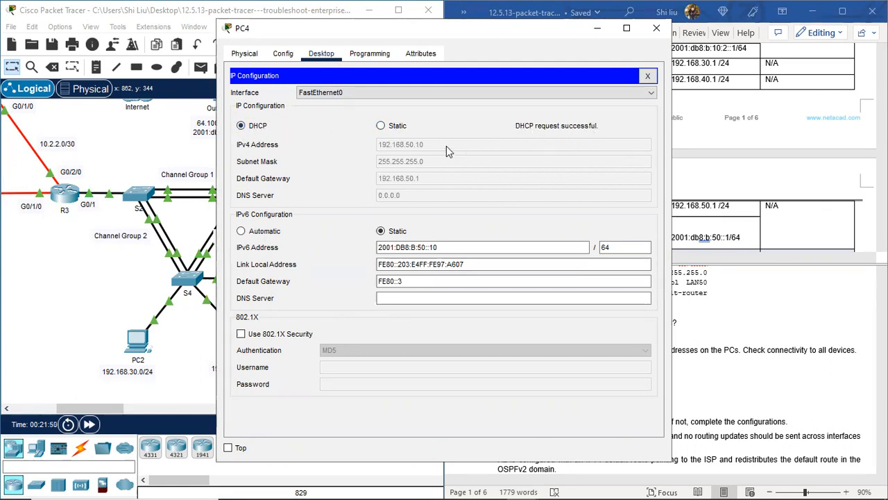
left_click(647, 75)
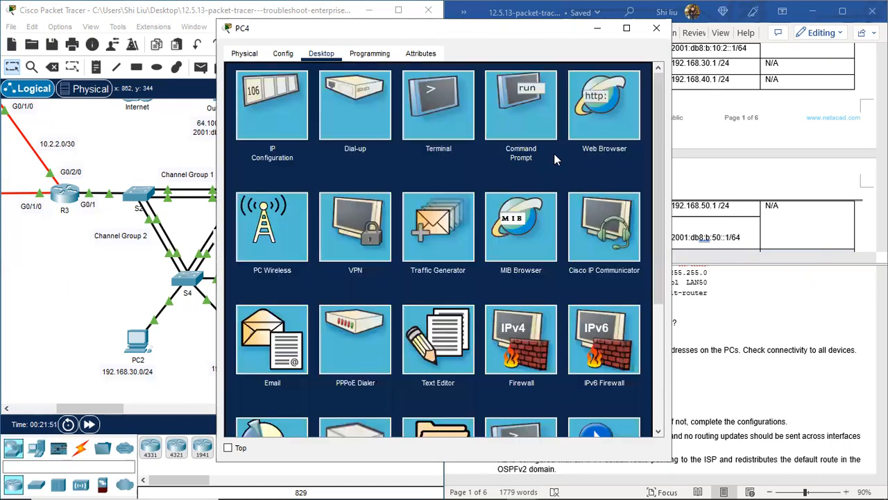
left_click(656, 28)
Step: Reset PC3's IPv4 address by switching it to Static and back to DHCP, and close the PC3 window
left_click(242, 347)
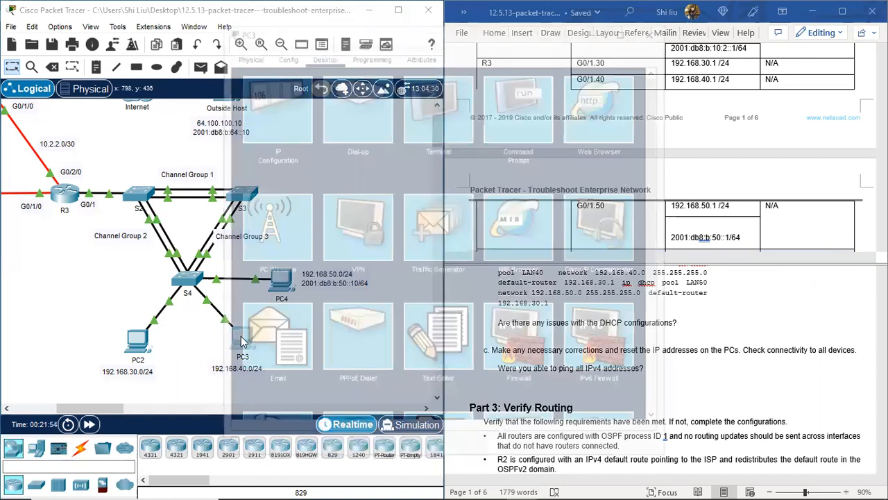
left_click(277, 123)
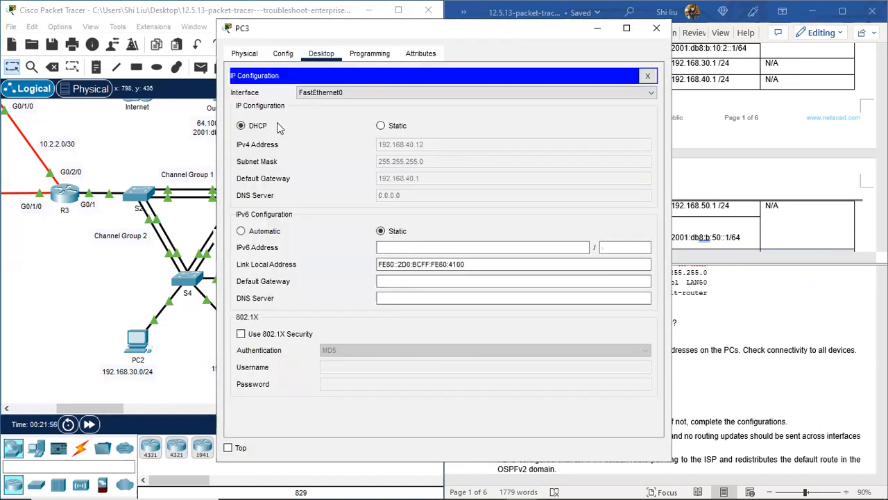
left_click(381, 127)
left_click(240, 126)
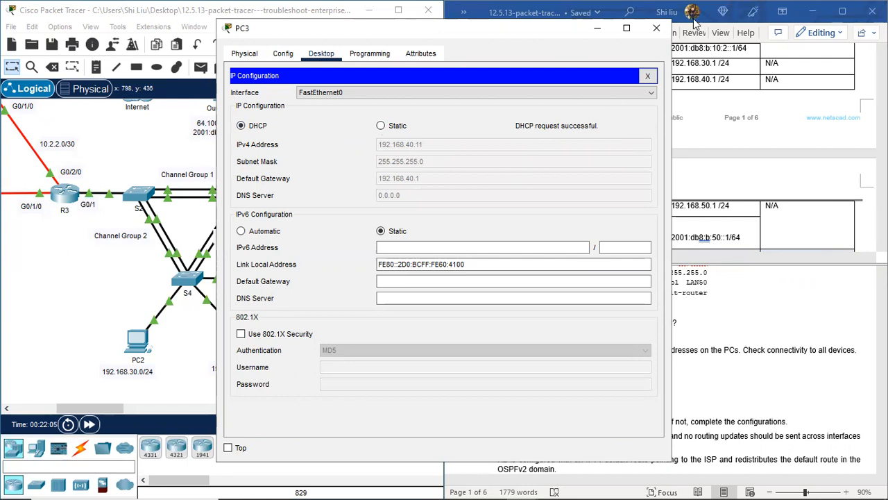
left_click(657, 28)
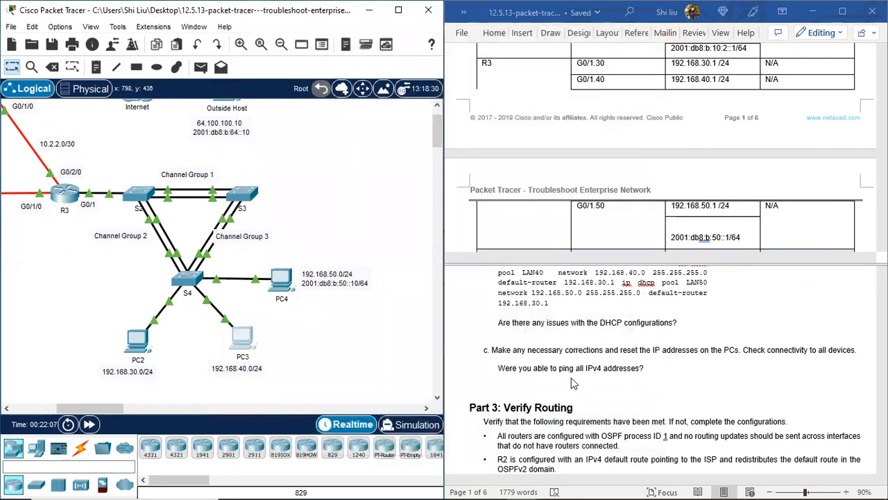
Step: Open PC1's command prompt and place its window beside the topology so that the whole network can be seen
scroll(781, 337, "down", 2)
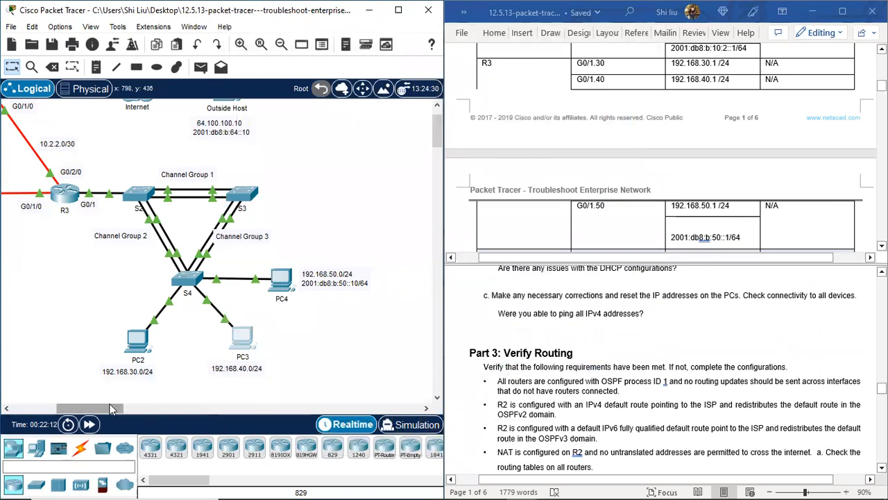
left_click_drag(111, 408, 70, 408)
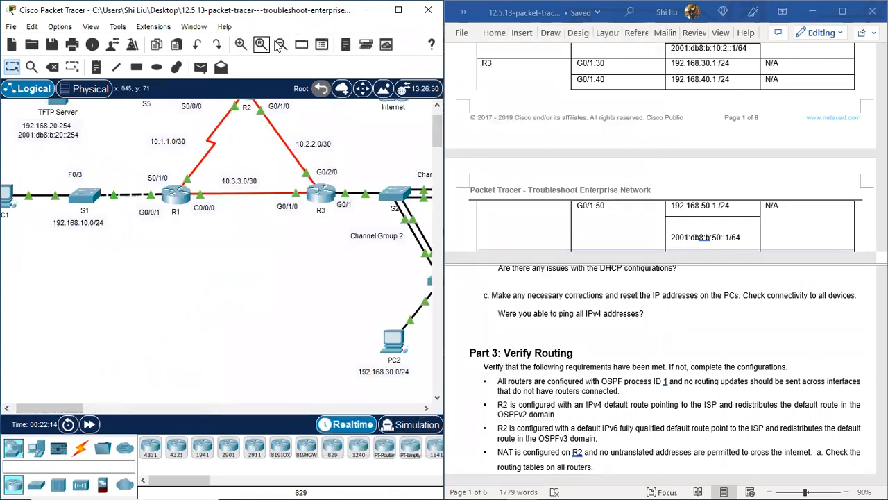
left_click(280, 46)
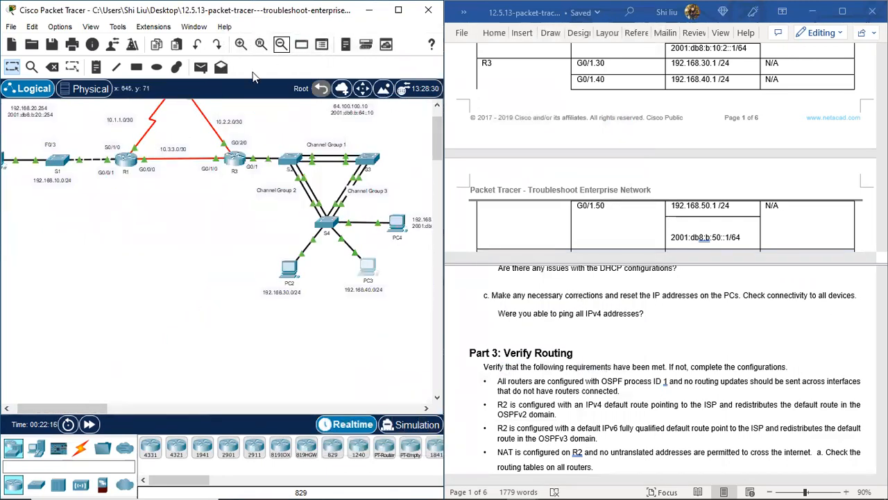
left_click_drag(63, 405, 37, 408)
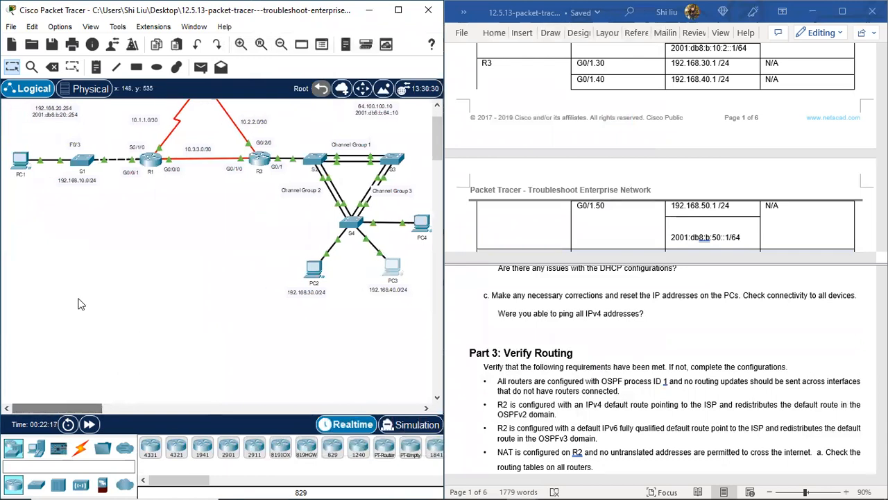
scroll(42, 291, "up", 2)
left_click(23, 203)
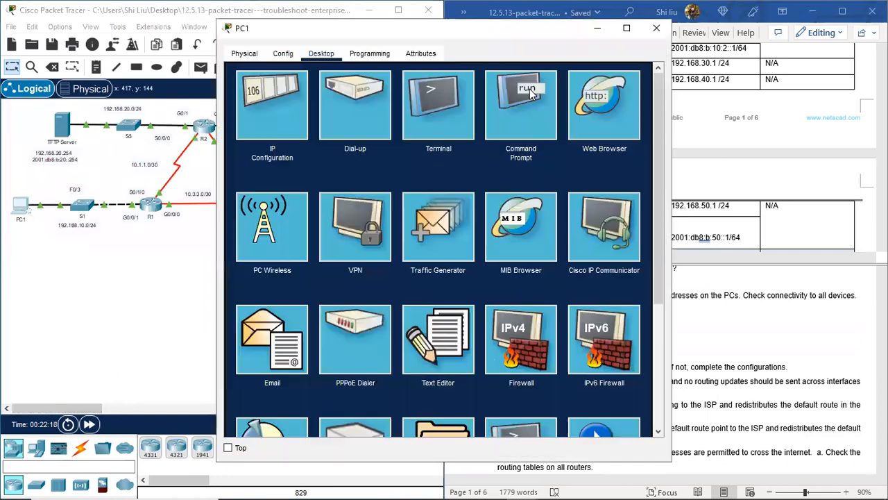
left_click(519, 107)
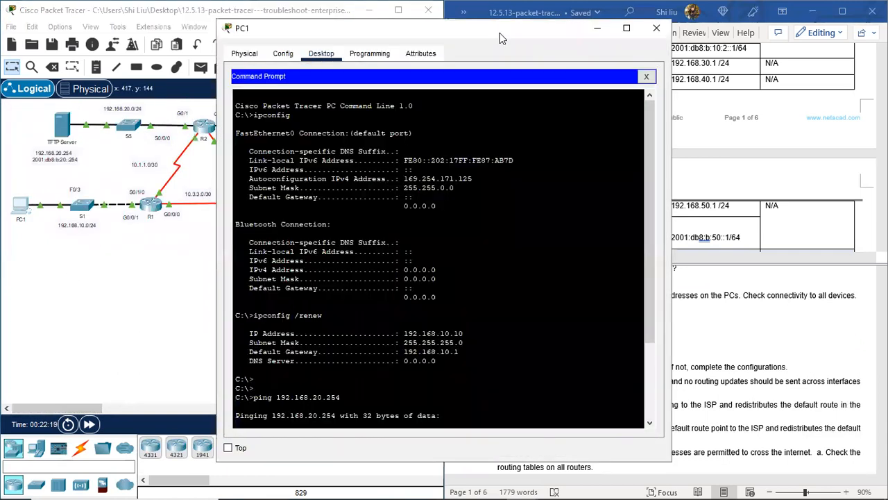
left_click_drag(499, 32, 727, 43)
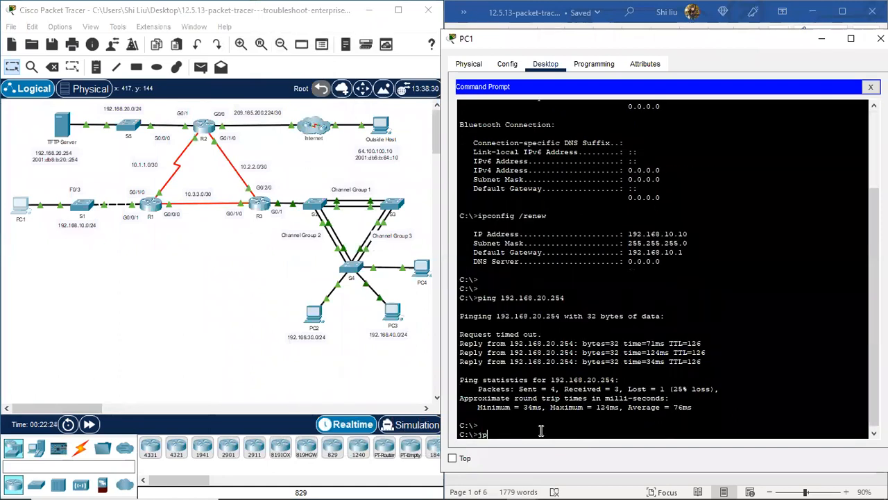
Step: Look up PC2's IPv4 address in its IP configuration and ping 192.168.30.11 from PC1
type("ping")
left_click(316, 318)
left_click(296, 132)
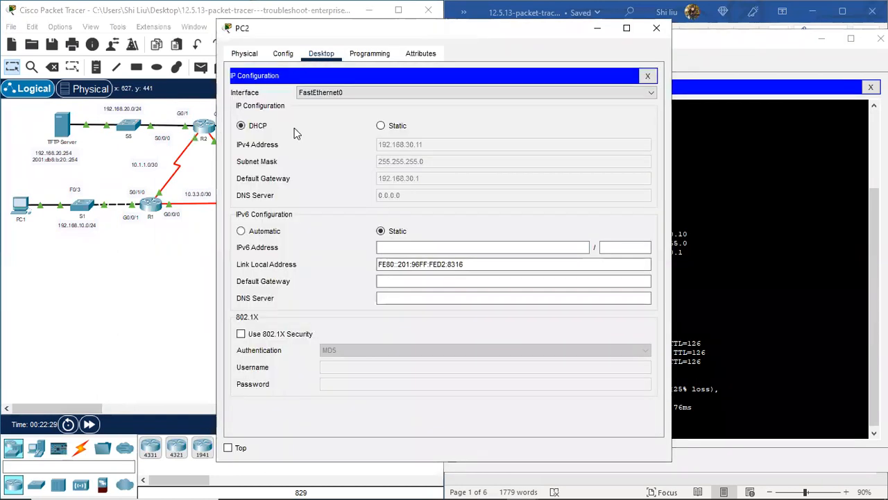
left_click(657, 28)
left_click(513, 431)
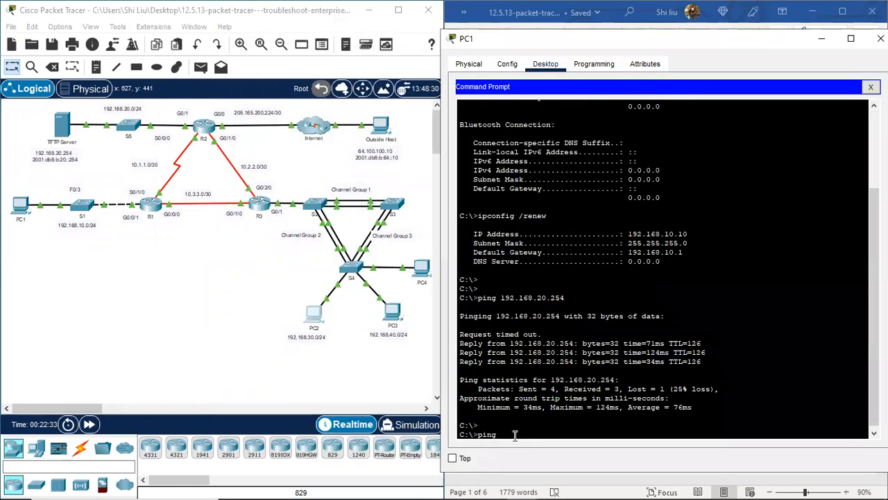
type("192.168.30.11")
key("Return")
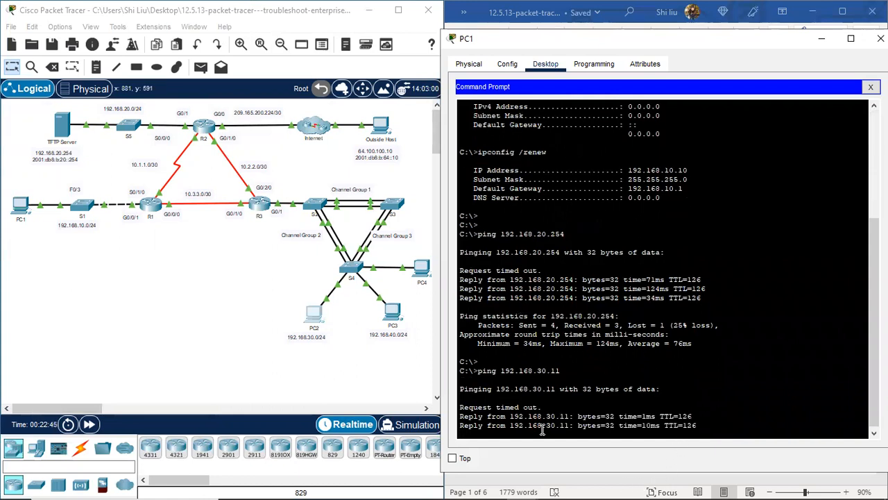
Step: Look up PC3's IPv4 address in its IP configuration and ping 192.168.40.11 from PC1
left_click(394, 312)
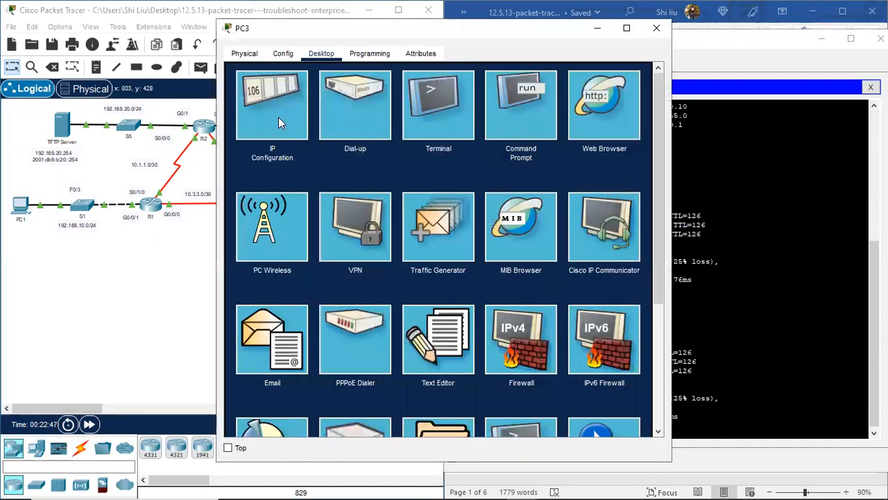
left_click(278, 117)
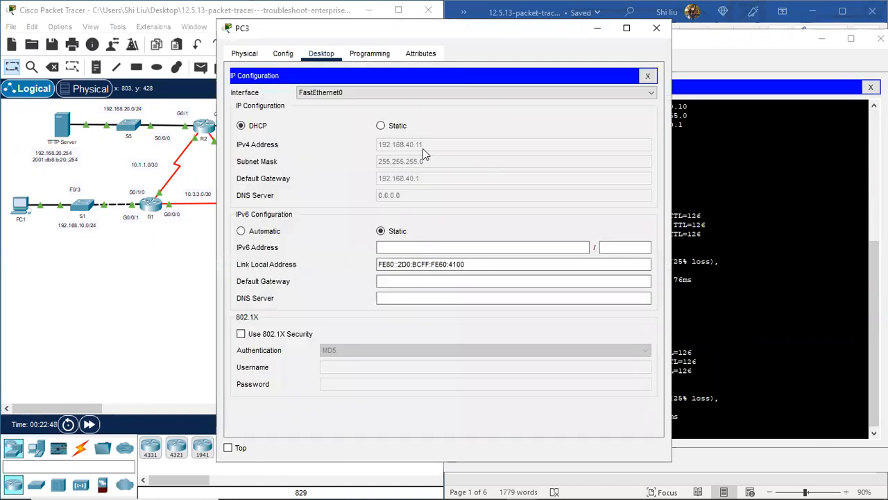
left_click(655, 29)
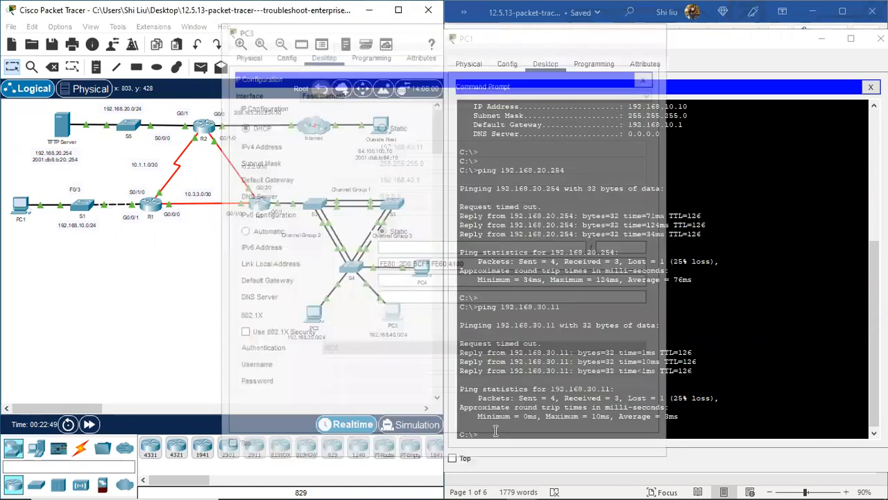
key("Up")
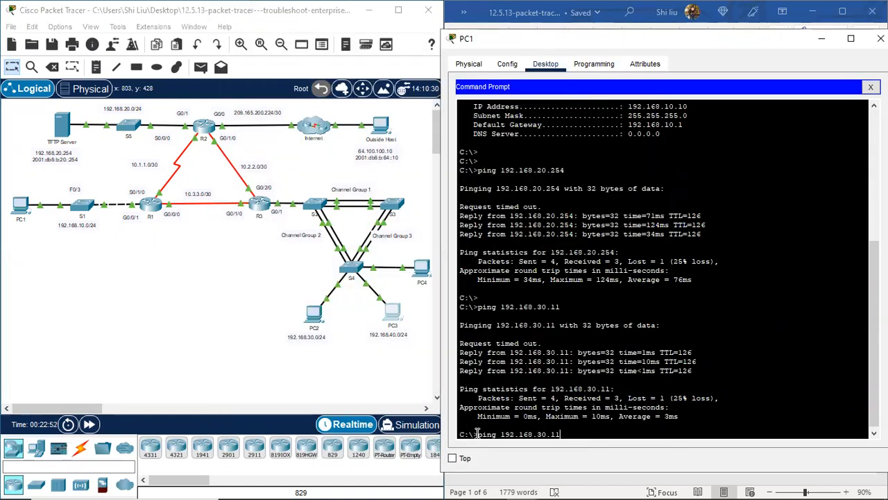
key("Left")
key("Left")
type("4")
key("Return")
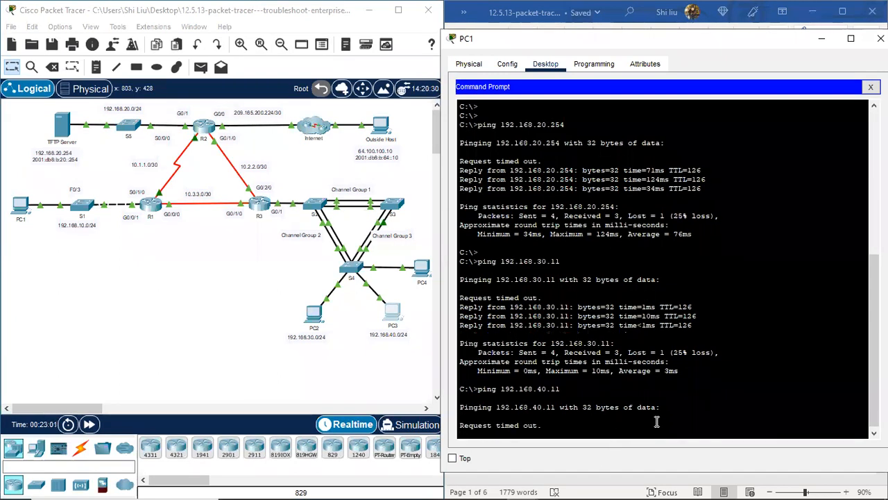
Step: Look up PC4's IPv4 address in its IP configuration and ping 192.168.50.10 from PC1
left_click(421, 268)
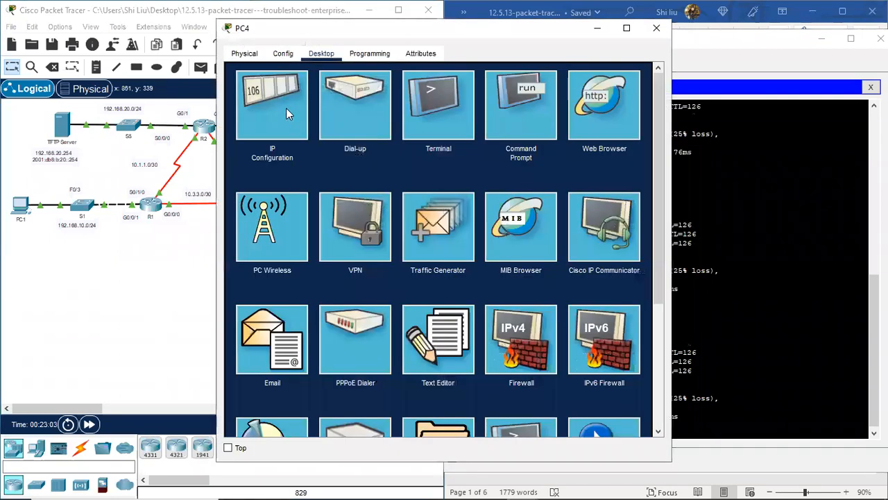
left_click(286, 107)
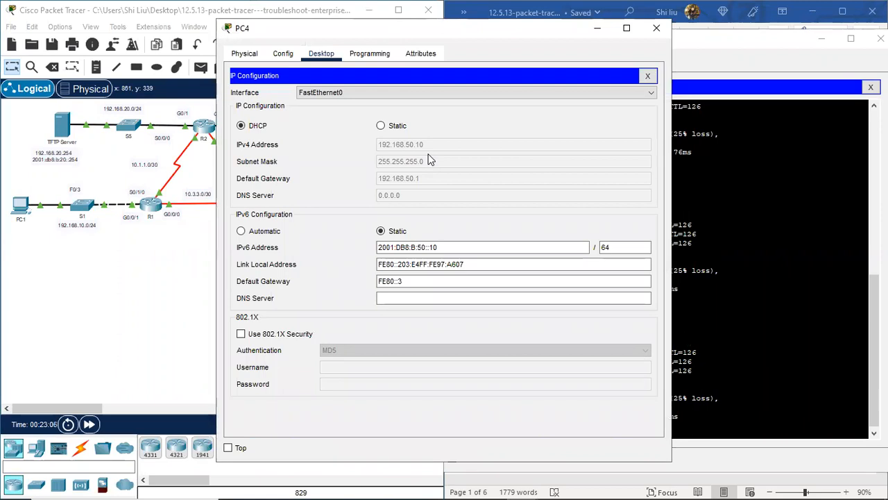
left_click(657, 28)
left_click(494, 432)
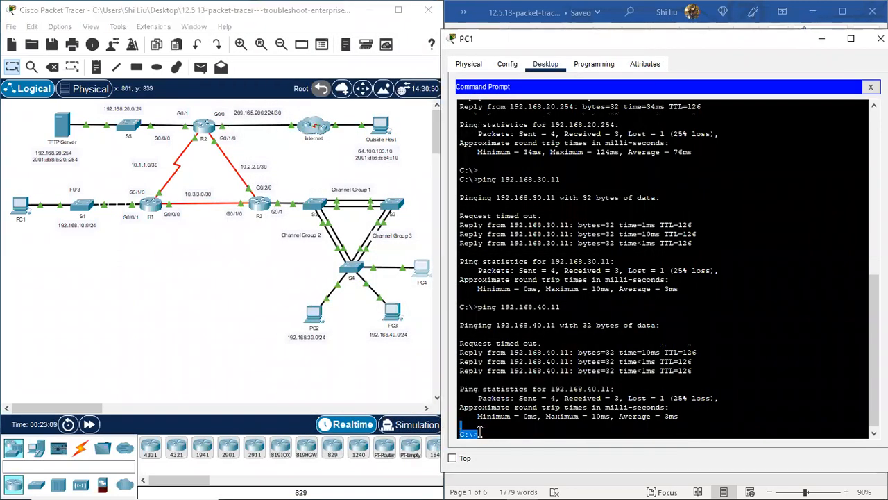
key("Up")
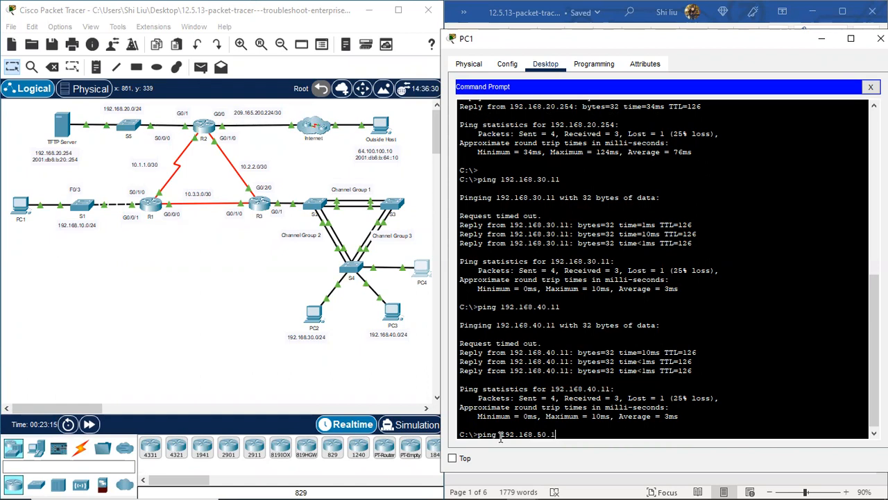
key("Return")
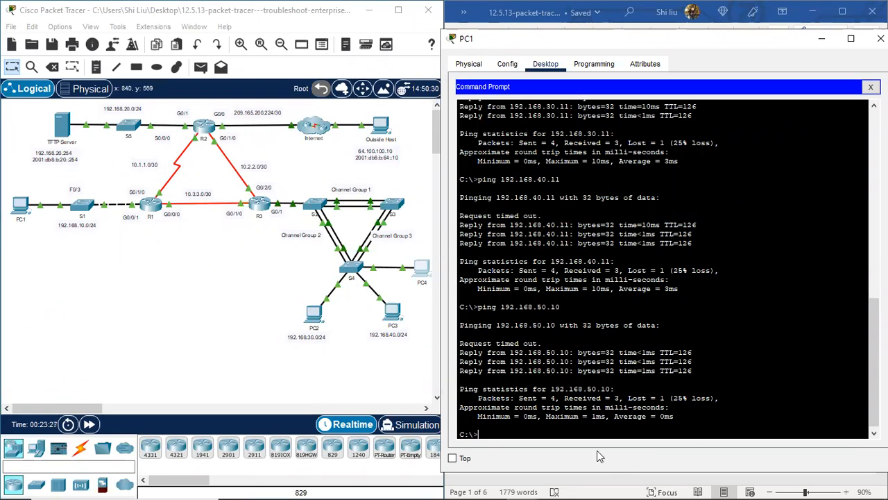
Step: Ping the TFTP Server at 192.168.20.254 from PC1
key("Up")
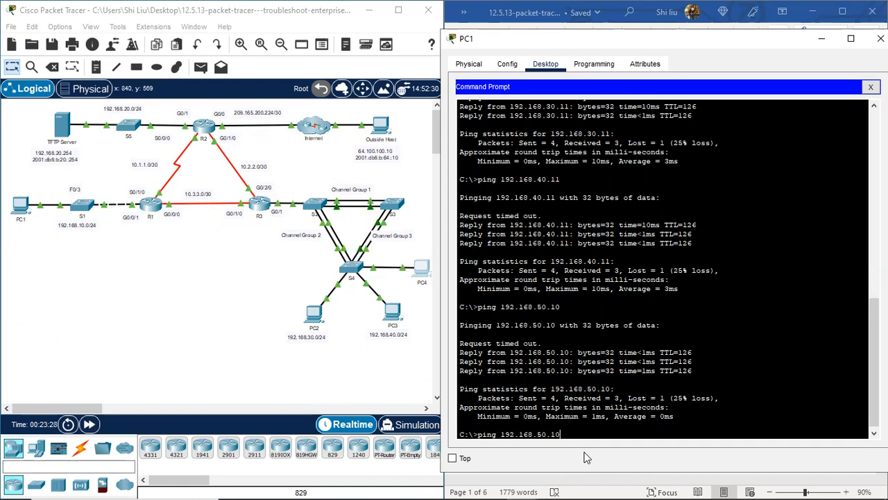
type("20.254")
key("Return")
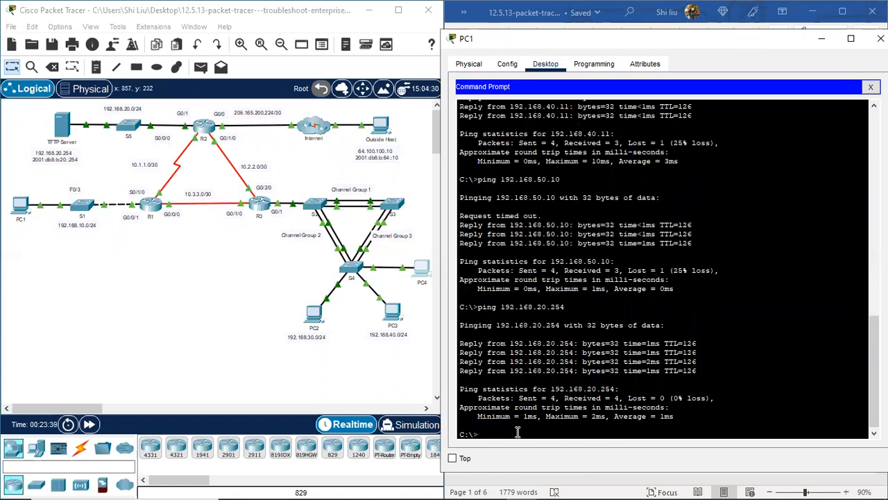
Step: Ping the Outside Host at 64.100.100.10 from PC1
key("Up")
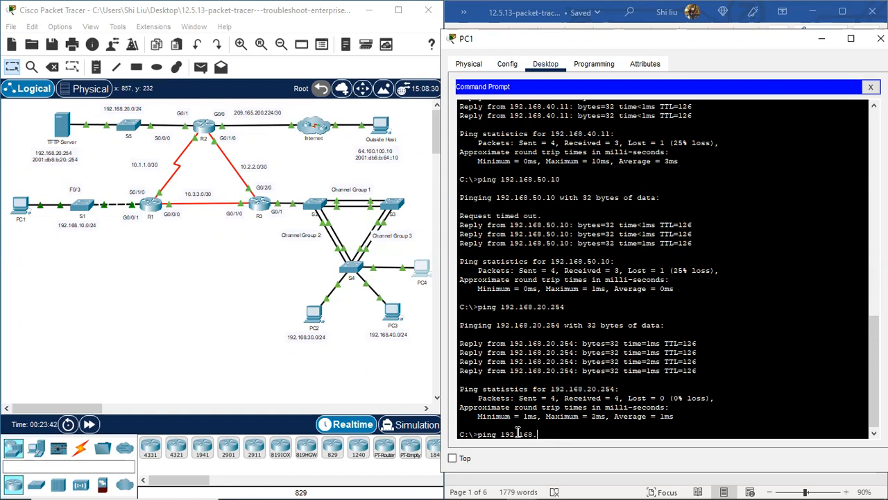
key("BackSpace")
key("BackSpace")
key("BackSpace")
key("BackSpace")
type("64.100.100.10")
key("Return")
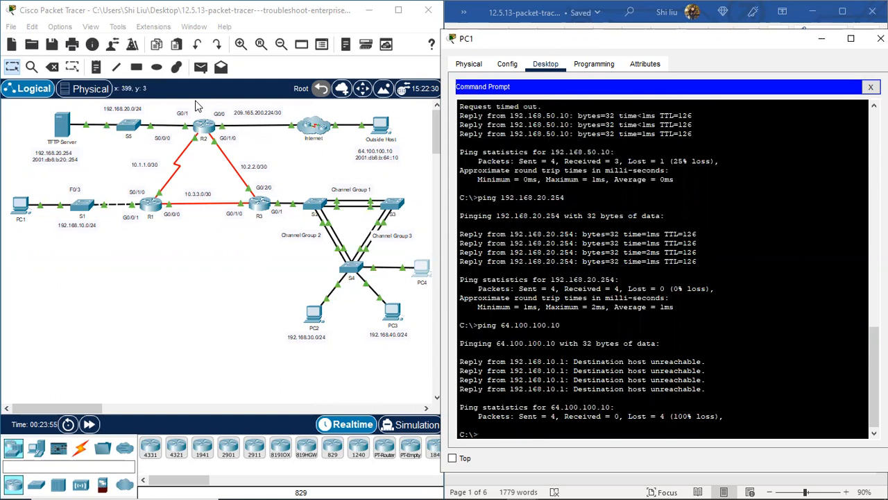
Step: Examine the topology section from R2 through the Internet to the Outside Host, and close the PC1 window
left_click(203, 109)
left_click_drag(281, 134, 410, 172)
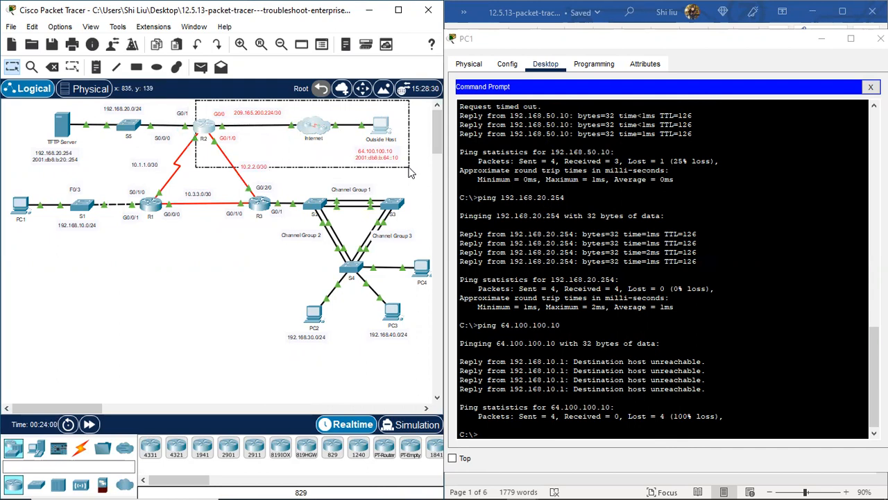
left_click_drag(409, 168, 413, 168)
left_click_drag(749, 44, 687, 53)
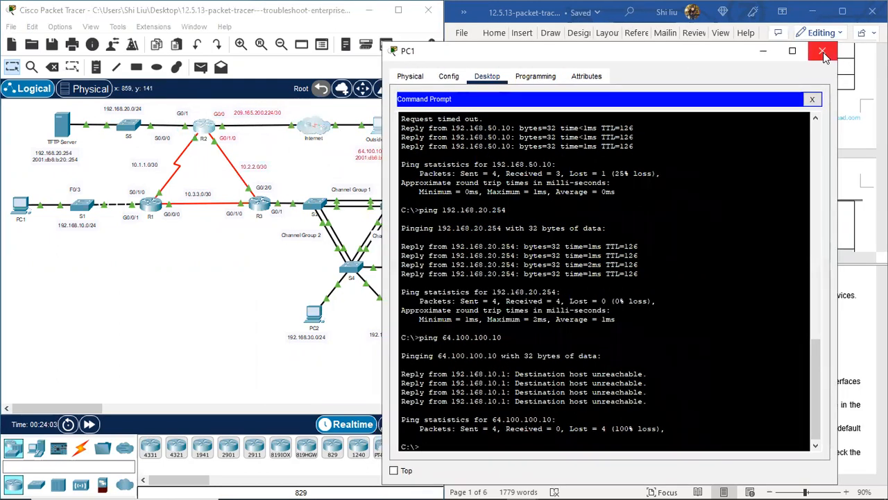
left_click(818, 47)
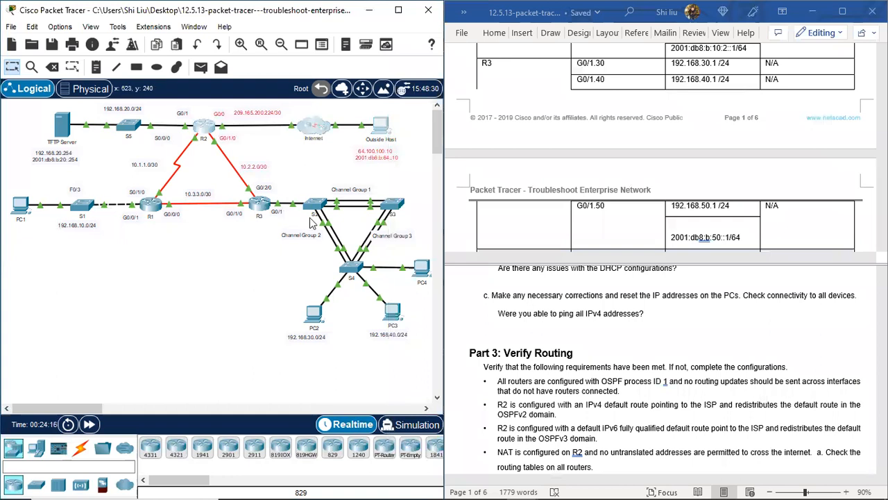
left_click_drag(360, 108, 411, 189)
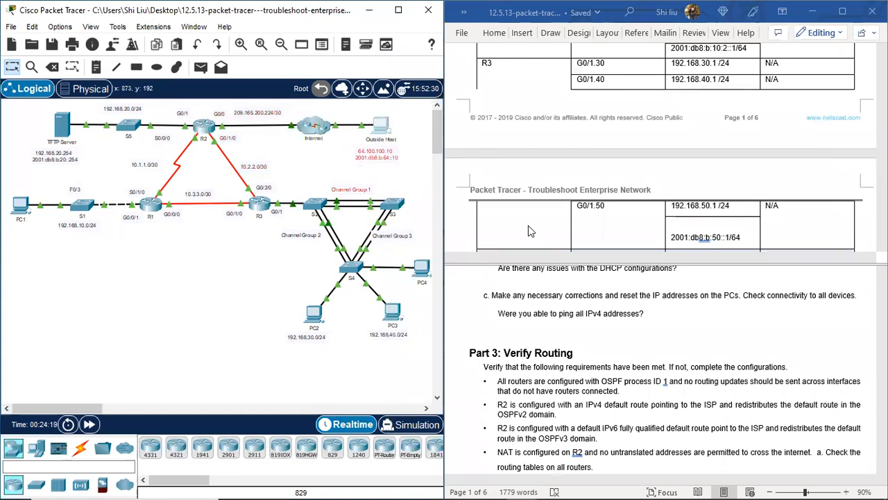
Step: Read the Part 3 routing requirements in the lab document and examine the links joining R1, R2 and R3
scroll(582, 386, "down", 3)
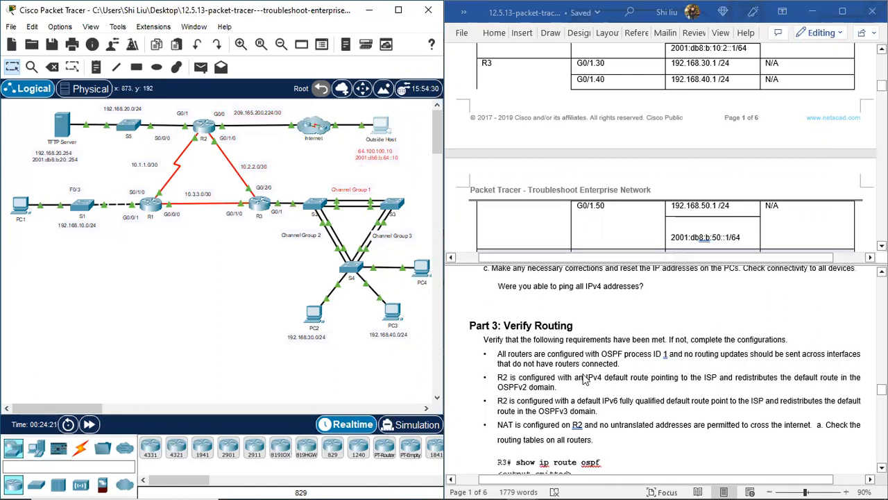
scroll(567, 310, "up", 1)
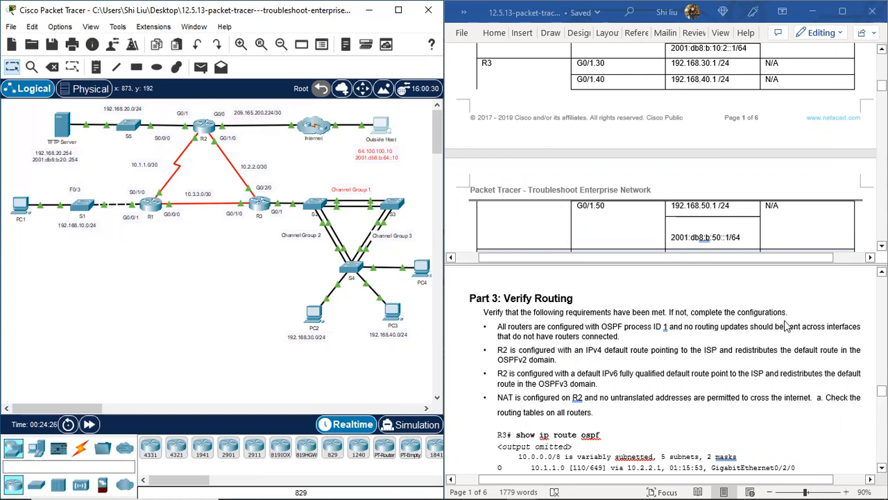
scroll(607, 343, "down", 1)
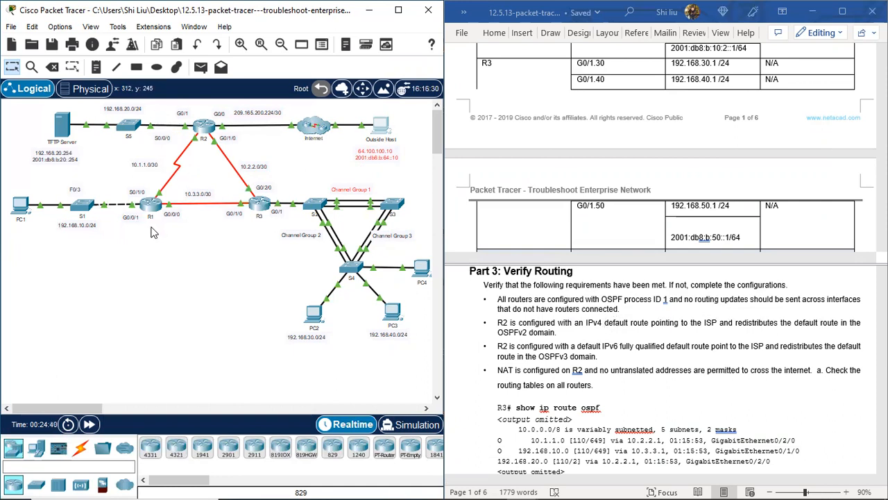
left_click_drag(141, 232, 264, 112)
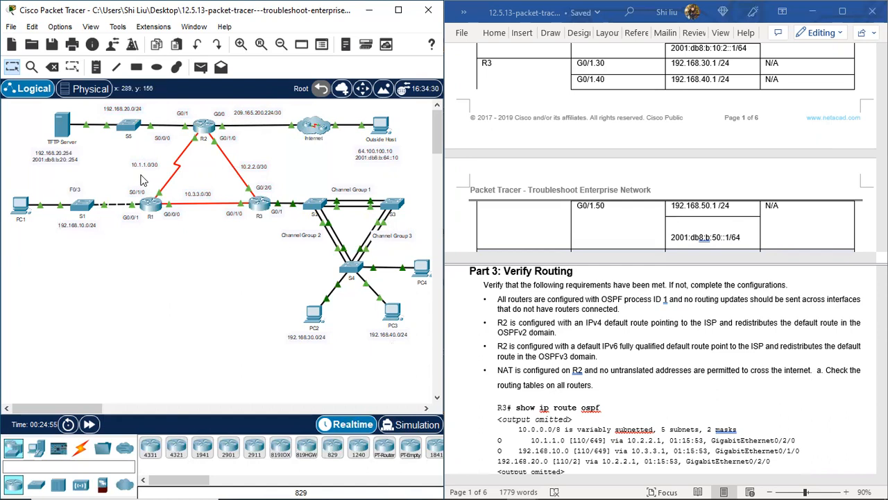
Step: Mark R1's LAN interface G0/0/1 in the topology and open R1's command-line interface
left_click(128, 222)
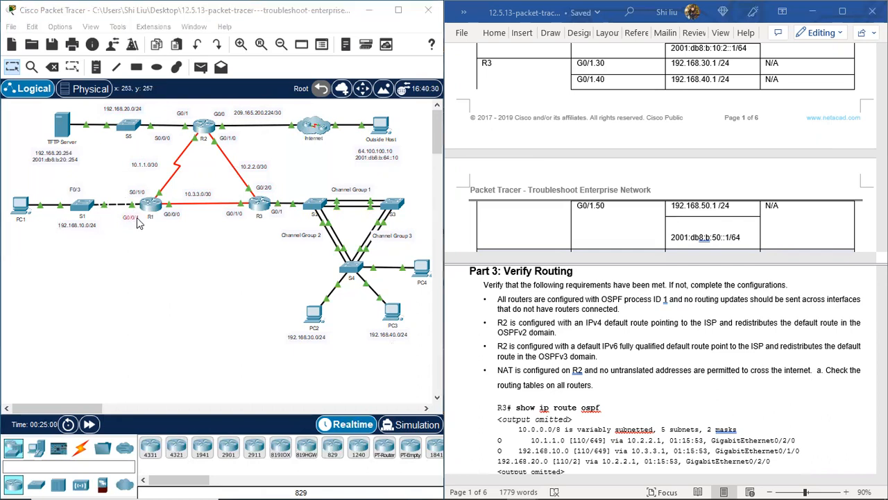
left_click(290, 220)
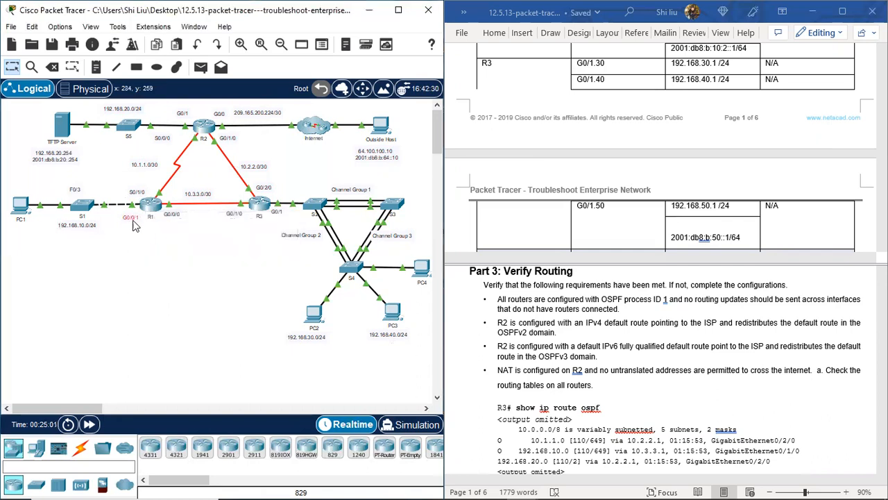
mouse_move(143, 220)
left_mouse_down()
mouse_move(131, 199)
mouse_move(142, 203)
left_mouse_up()
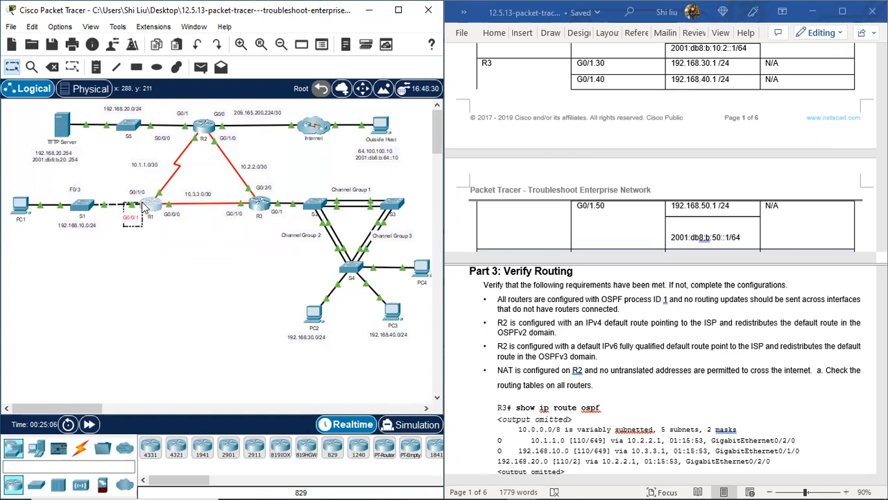
left_click_drag(142, 203, 138, 199)
left_click_drag(122, 232, 123, 234)
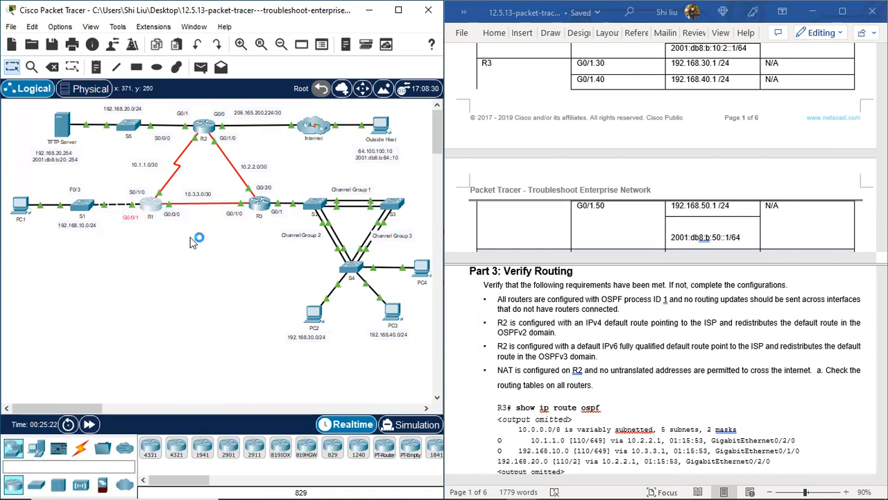
left_click(151, 204)
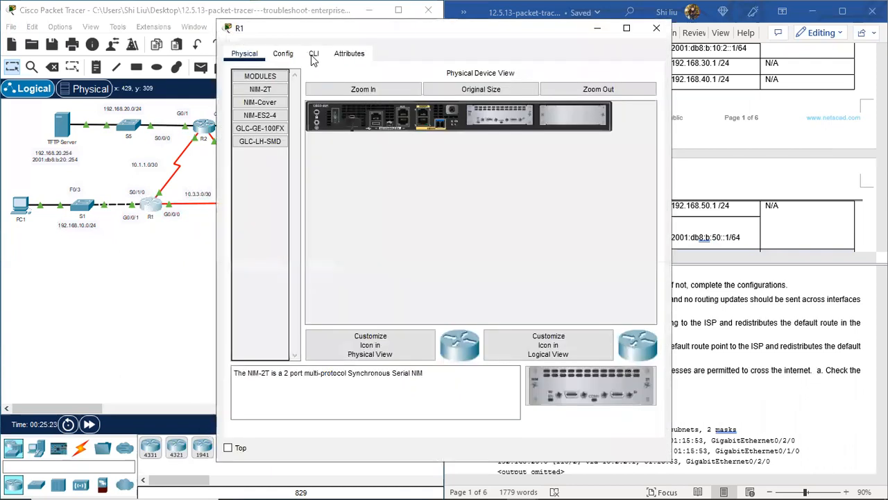
left_click(314, 55)
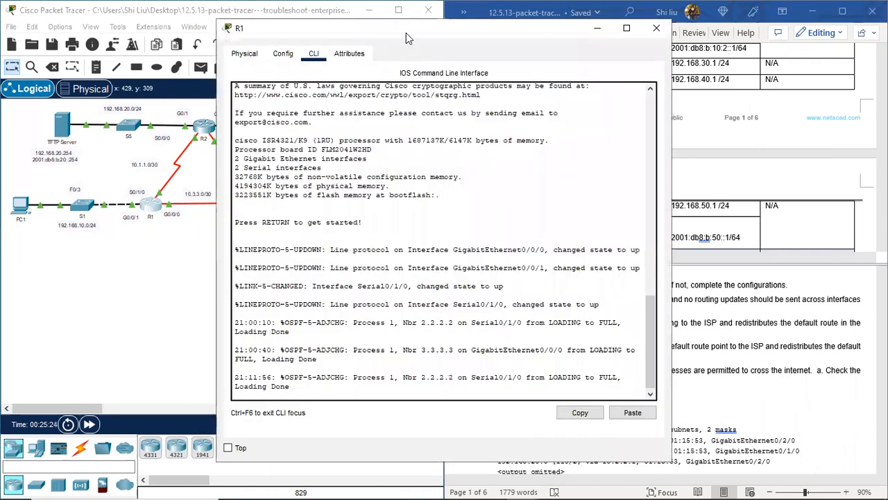
Step: Enter privileged mode on R1 and display its running configuration starting at the OSPF section with "sh run | begin router ospf"
left_click_drag(405, 32, 507, 40)
left_click(389, 401)
key("Return")
type("en")
key("Return")
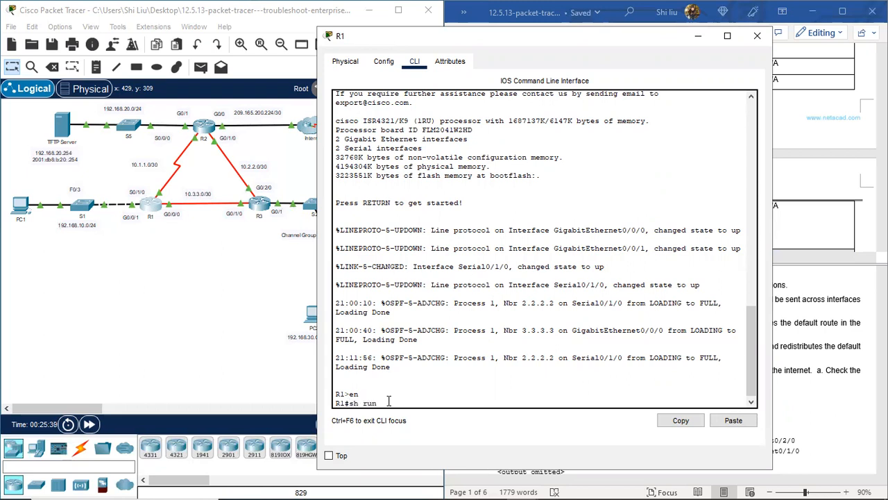
type("begin router ospf")
key("Return")
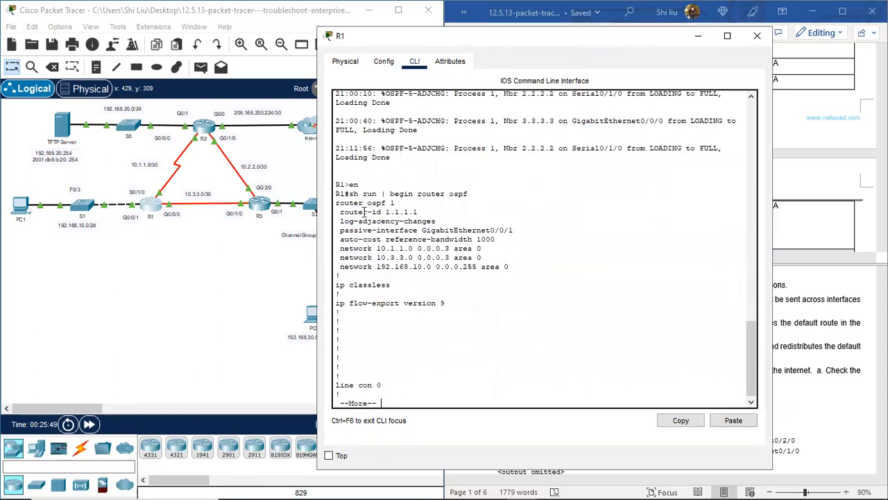
Step: Examine R1's OSPF process ID and passive-interface line, compare them with the instructions and topology, and close R1's window
left_click_drag(398, 202, 335, 203)
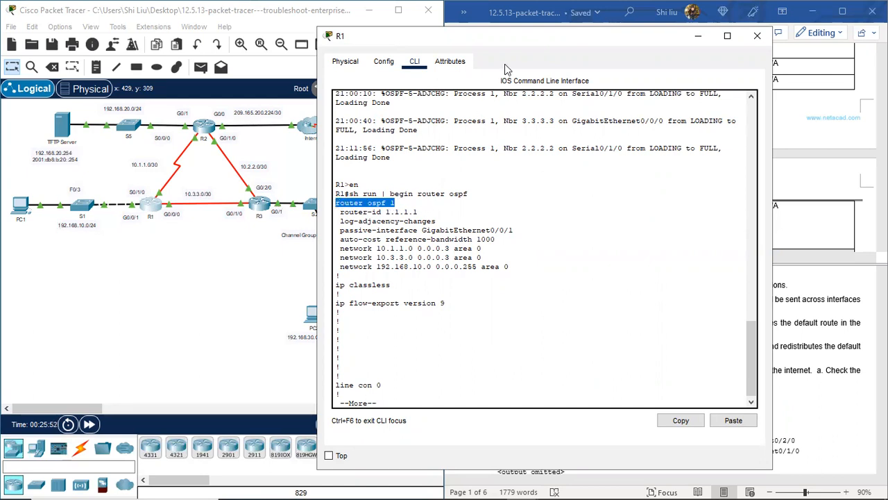
left_click_drag(507, 45, 293, 51)
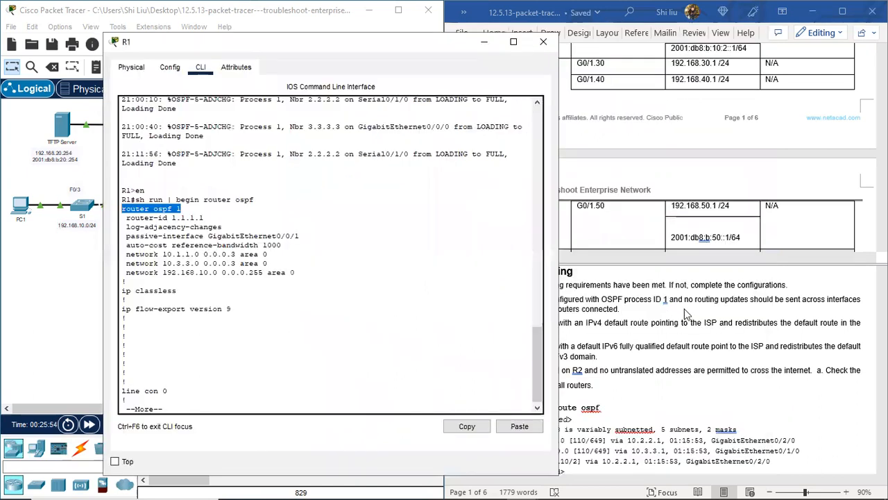
left_click_drag(125, 237, 311, 240)
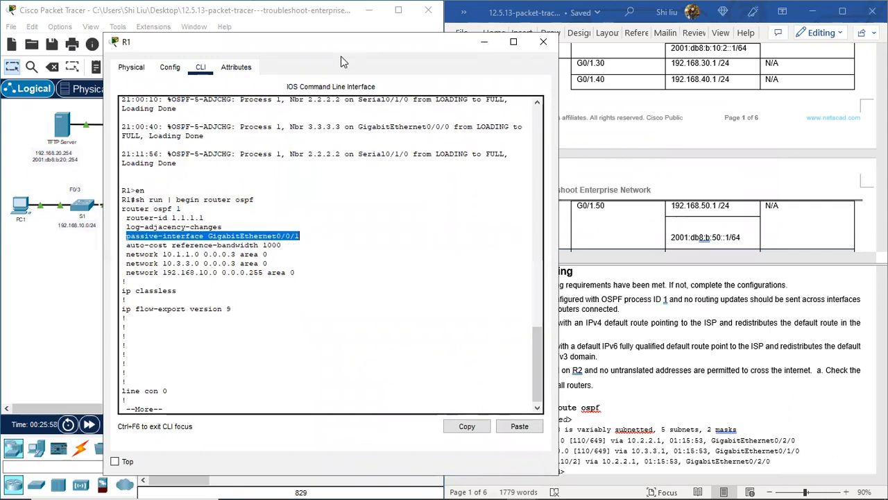
left_click_drag(349, 51, 603, 80)
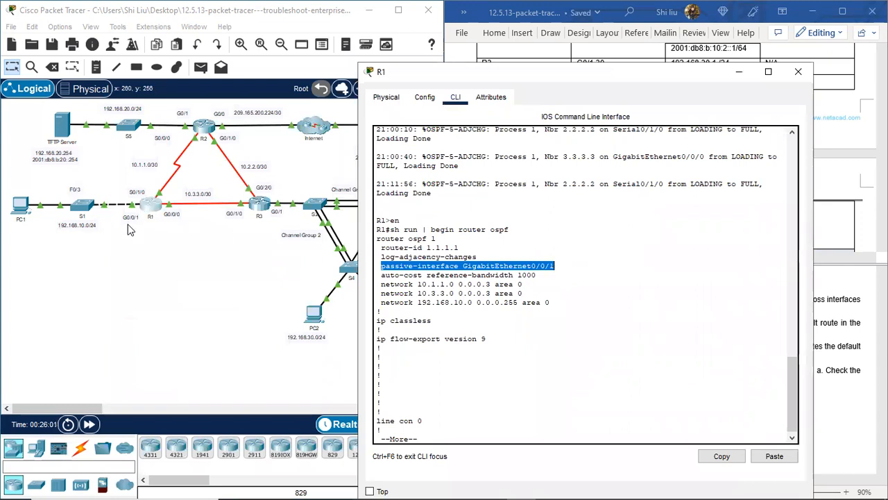
left_click_drag(120, 227, 142, 210)
left_click(632, 214)
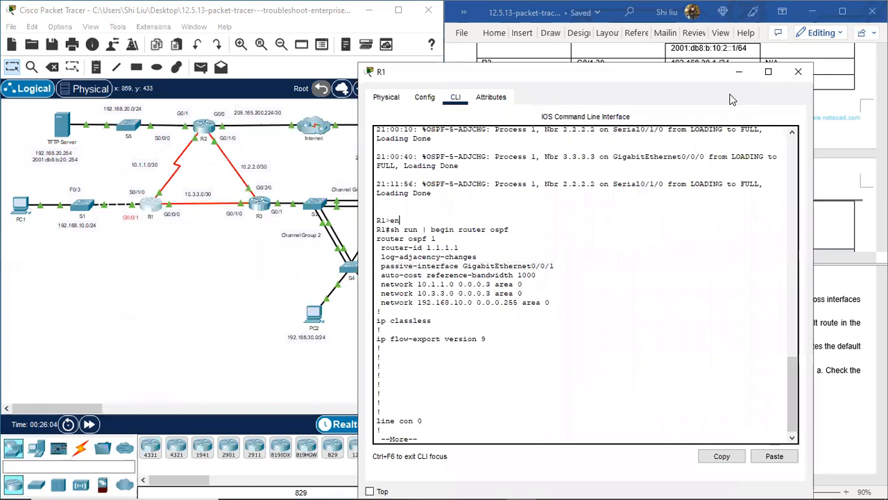
left_click(788, 79)
Step: Open R2's command line, enter privileged mode, and display its OSPF configuration with "sh run | begin router ospf"
left_click(433, 116)
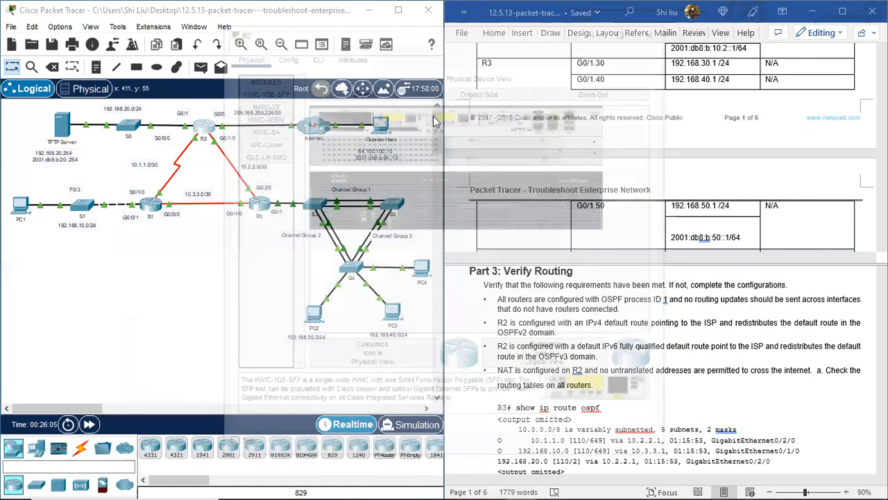
left_click(314, 53)
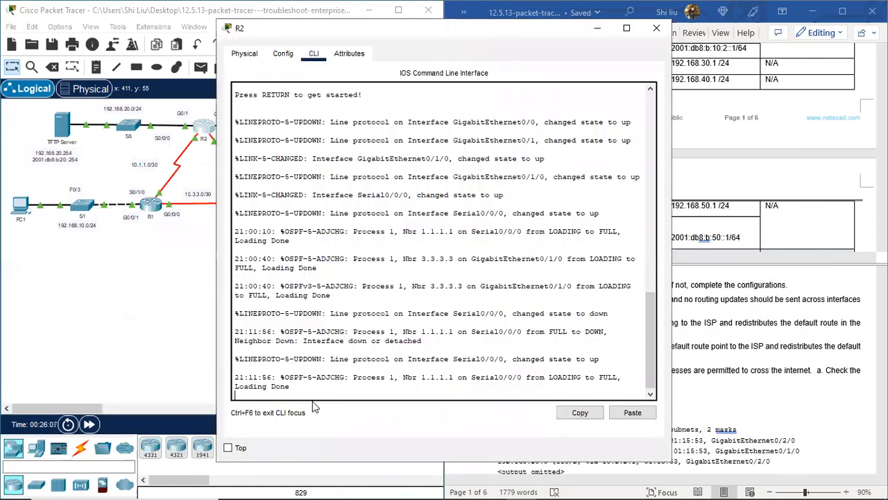
key("Return")
type("en")
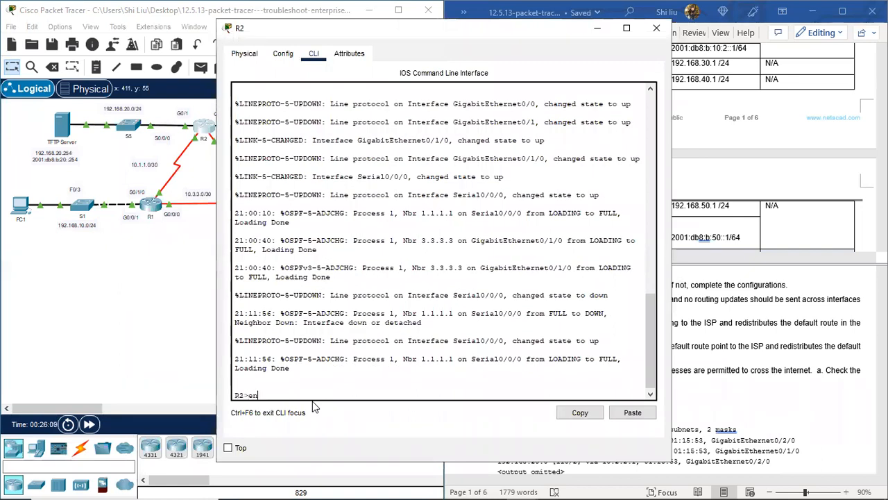
key("Return")
type("sh run")
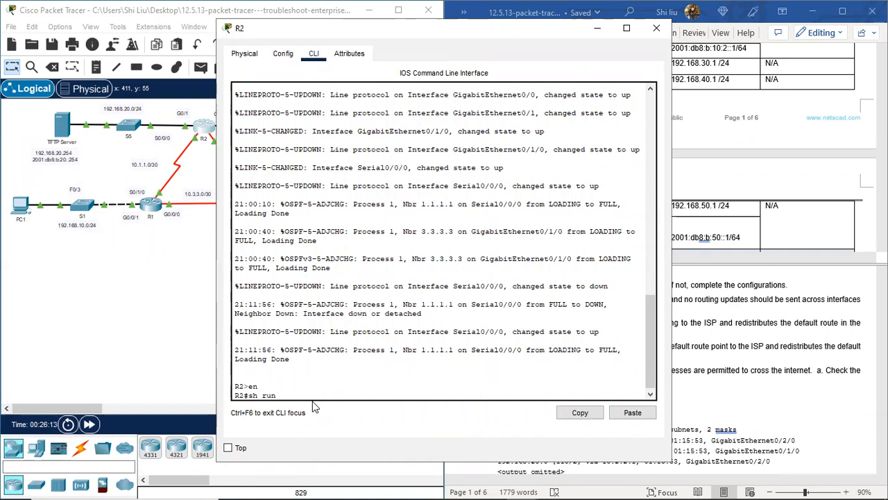
type(" | begin router ospf")
key("Return")
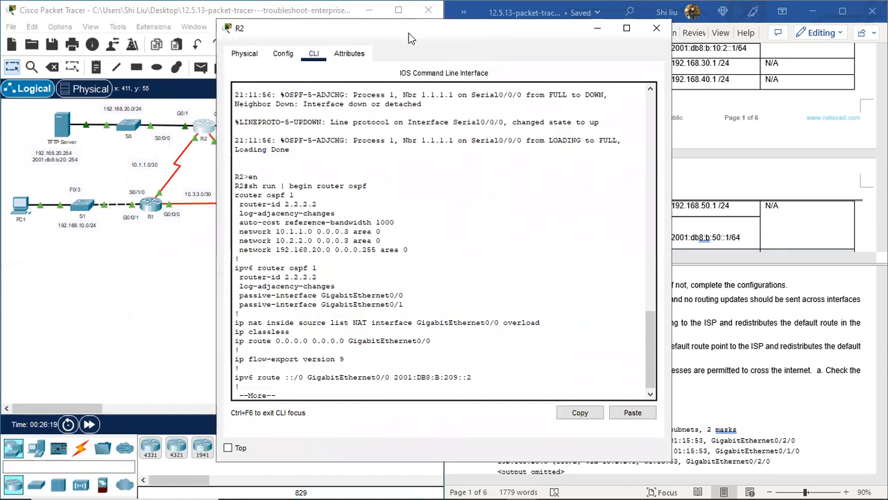
Step: Examine R2's OSPF process ID and passive interfaces, comparing them with the G0/1 and G0/0 links in the topology
left_click_drag(409, 38, 537, 50)
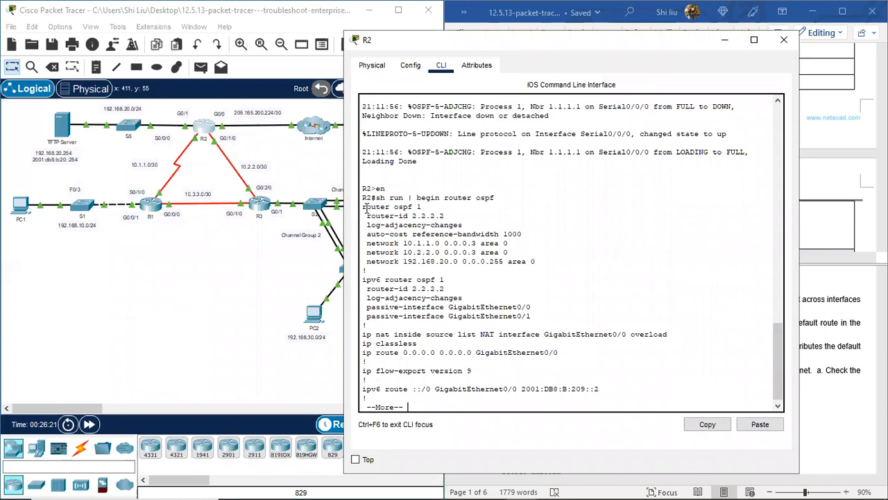
left_click_drag(363, 206, 424, 206)
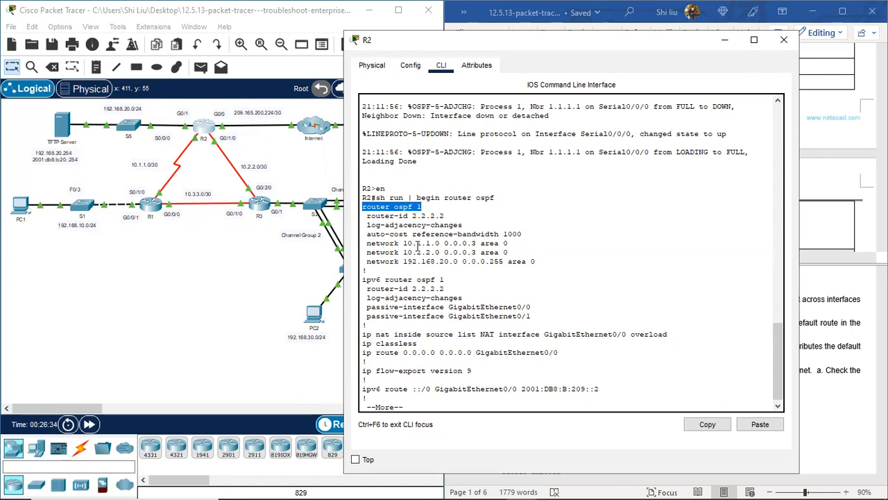
left_click_drag(366, 307, 538, 318)
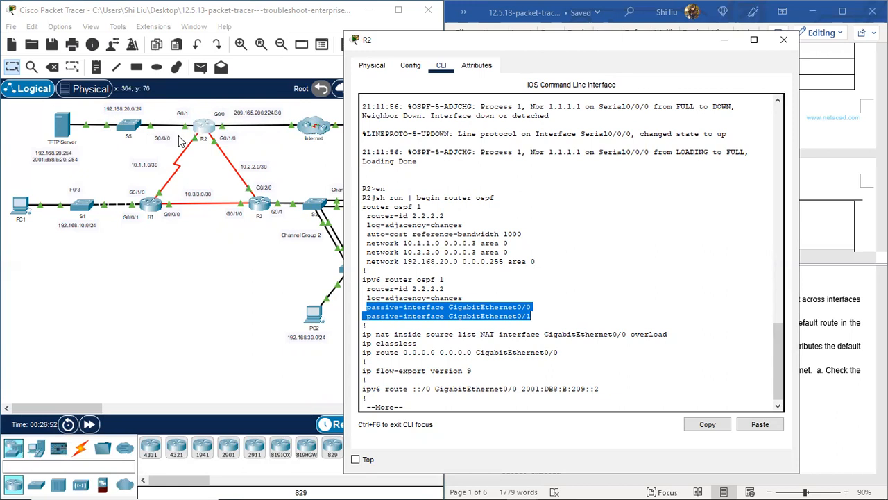
left_click(187, 111)
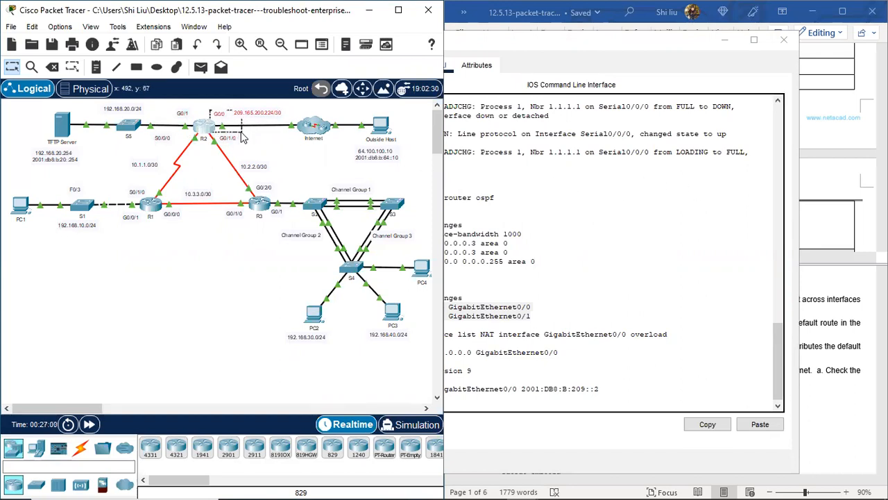
left_click(598, 199)
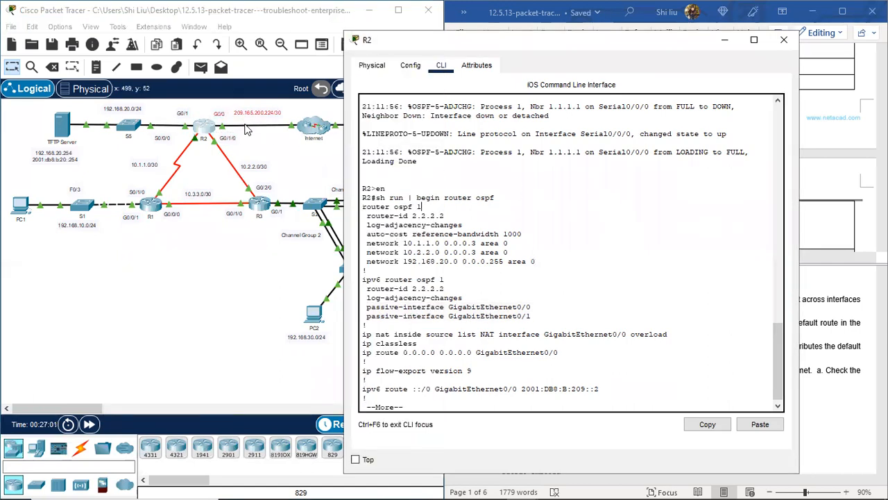
left_click(222, 115)
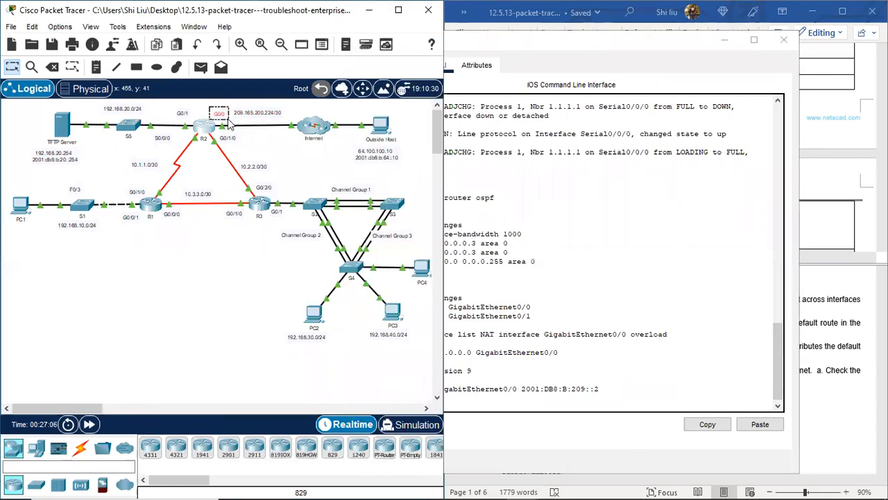
left_click(587, 252)
Step: Page through the rest of R2's running configuration and close R2's window
left_click(420, 408)
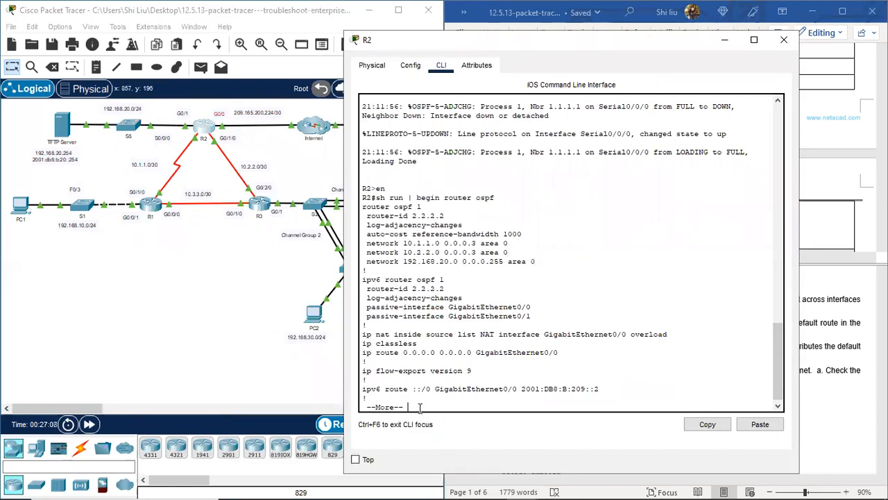
key("space")
key("space")
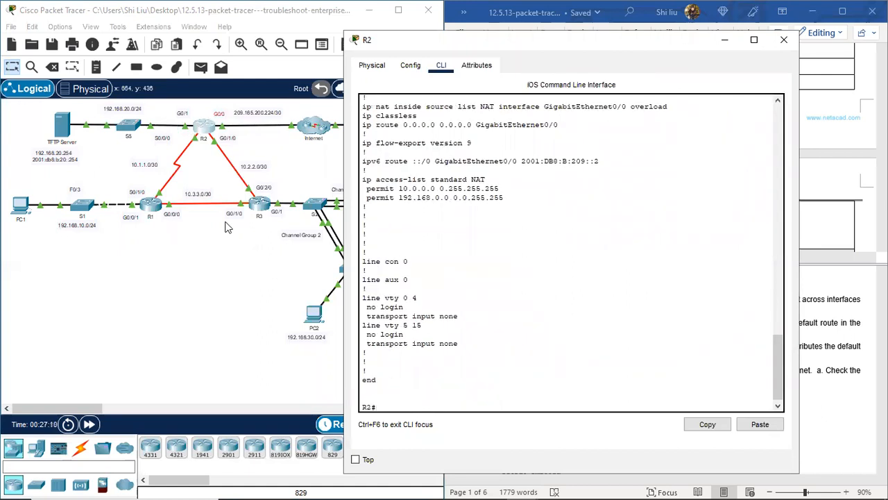
left_click(782, 43)
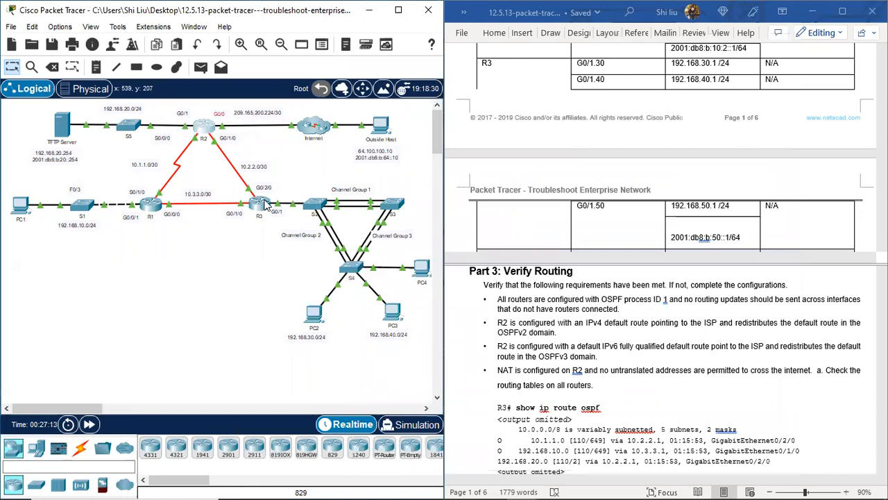
Step: Open R3's command line, leave DHCP configuration mode, and display its OSPF configuration with "sh run | begin router ospf"
left_click(260, 203)
left_click_drag(414, 32, 597, 41)
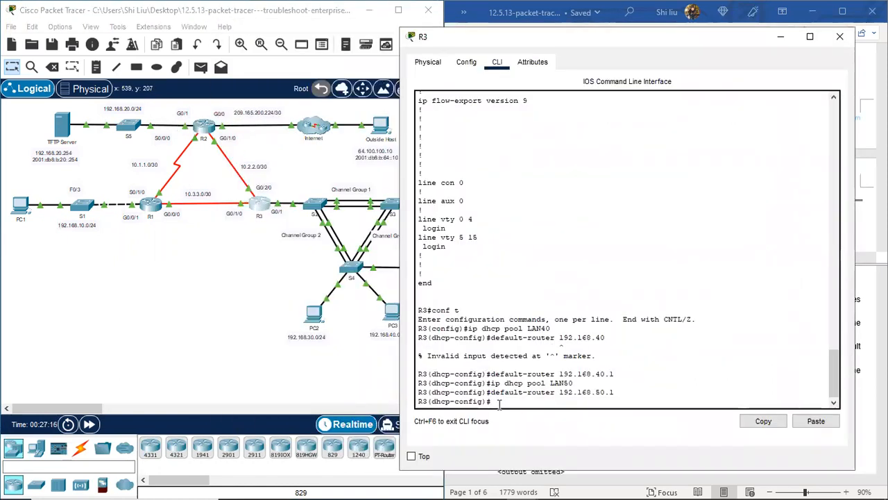
type("end")
key("Return")
type("sh run")
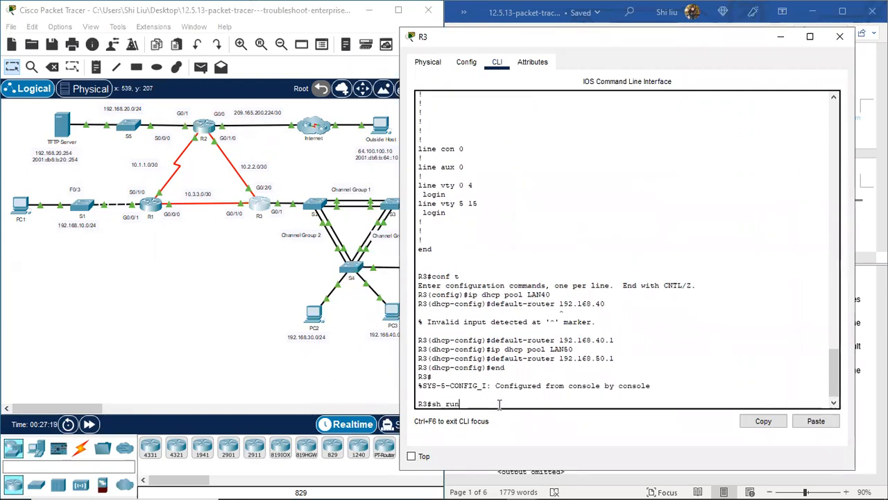
type(" | b")
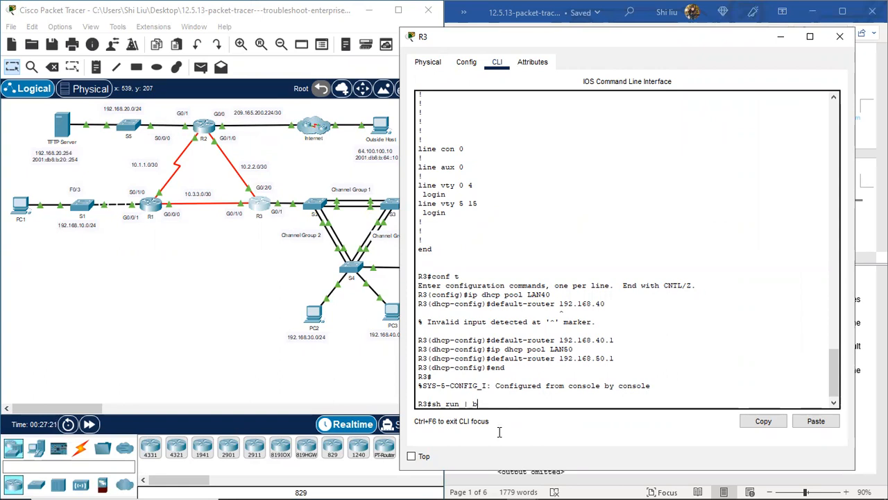
type("egin rout")
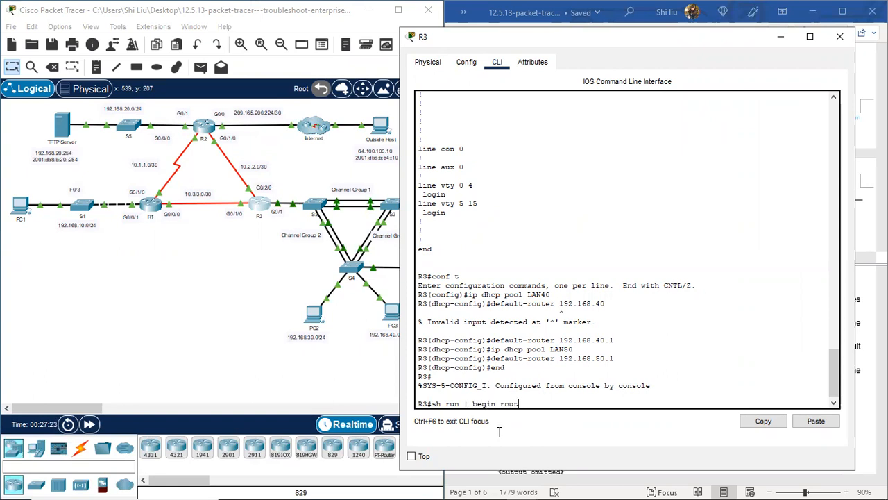
type("er ospf")
key("Return")
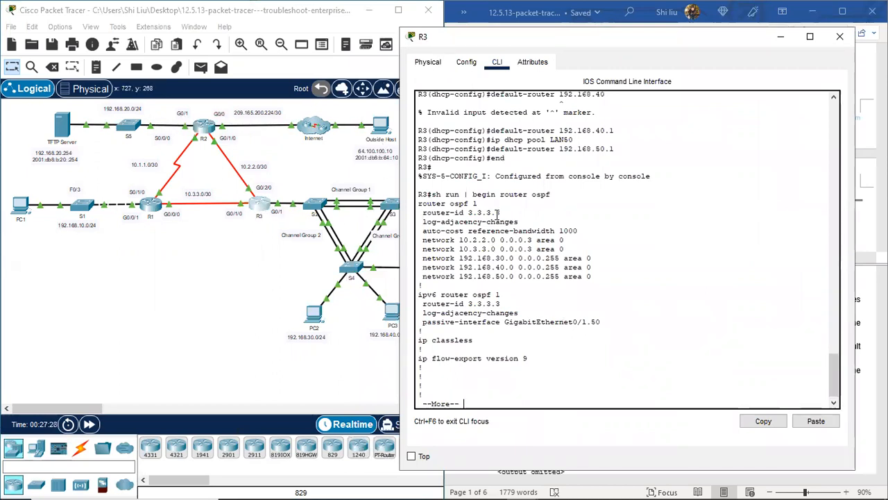
Step: Examine R3's OSPF process ID and passive interface, comparing them with the LANs behind R3's G0/1 in the topology
left_click_drag(480, 203, 420, 202)
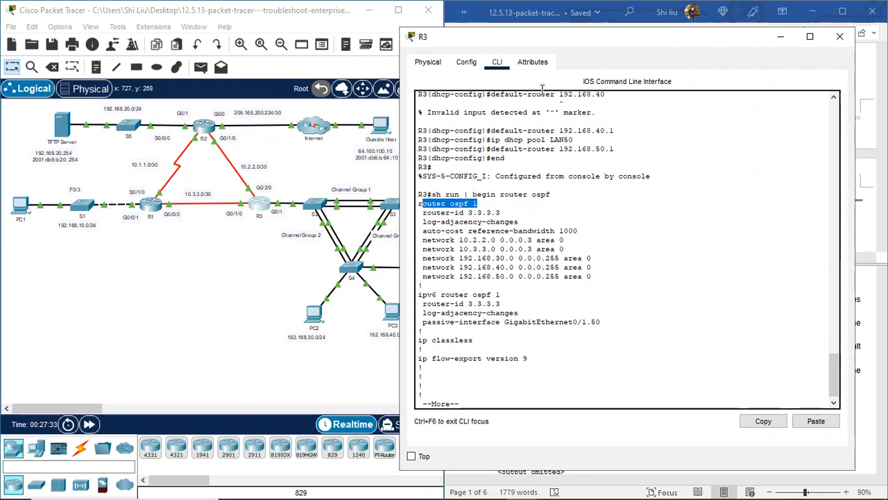
left_click_drag(546, 41, 610, 49)
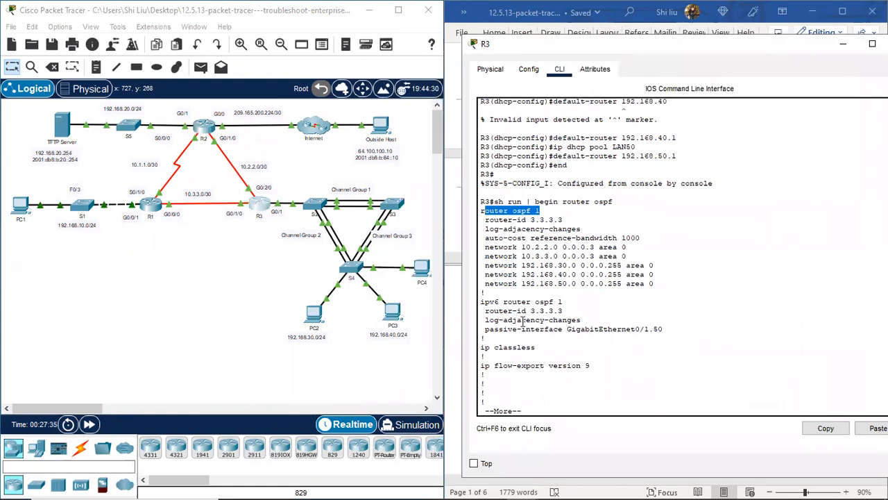
left_click_drag(484, 329, 677, 329)
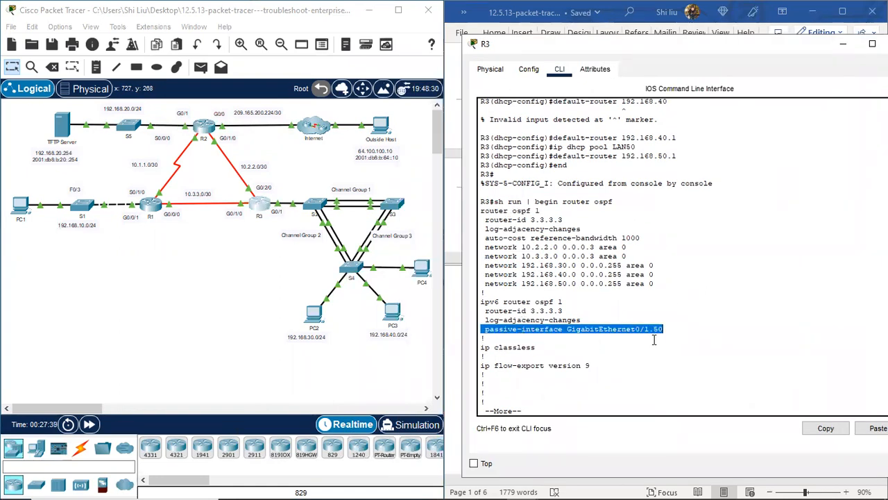
left_click_drag(71, 407, 94, 407)
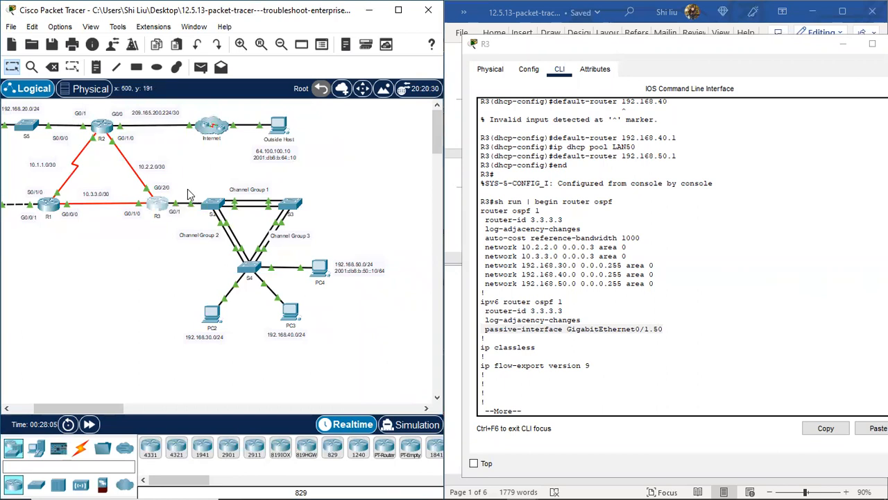
left_click_drag(175, 187, 358, 369)
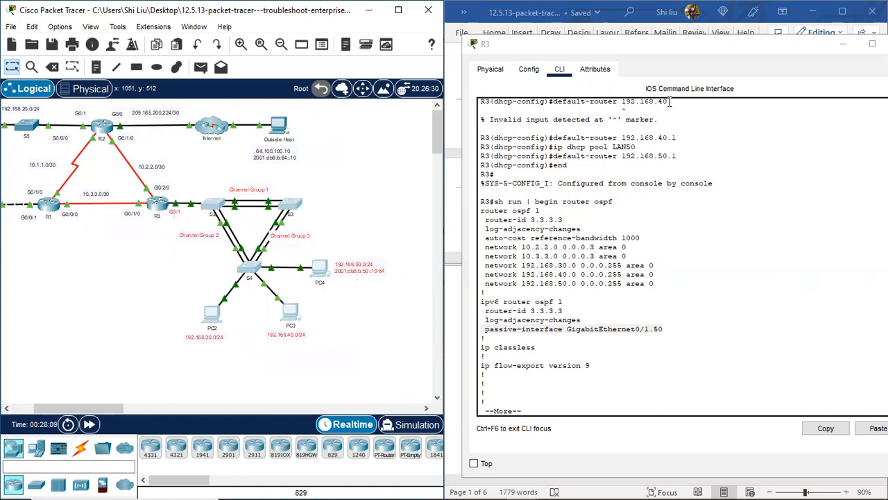
Step: Page to the end of R3's running configuration and close R3's window
left_click_drag(557, 39, 523, 38)
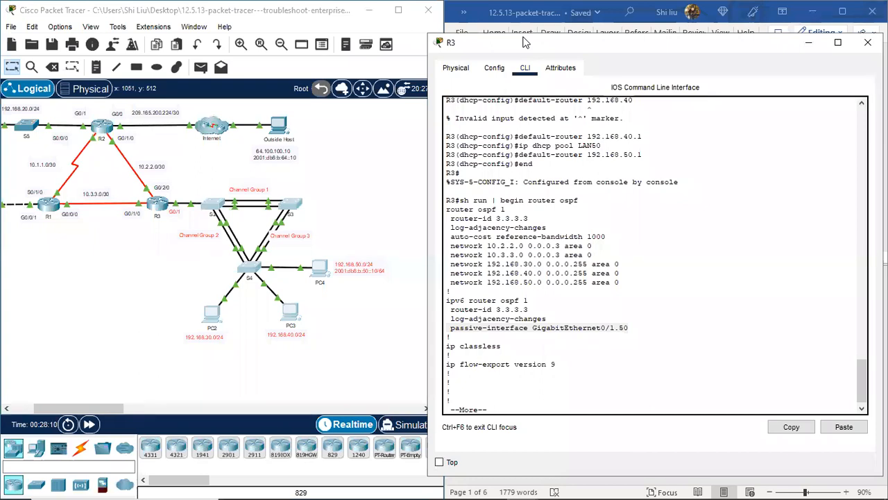
left_click_drag(523, 43, 467, 35)
left_click(426, 390)
key("space")
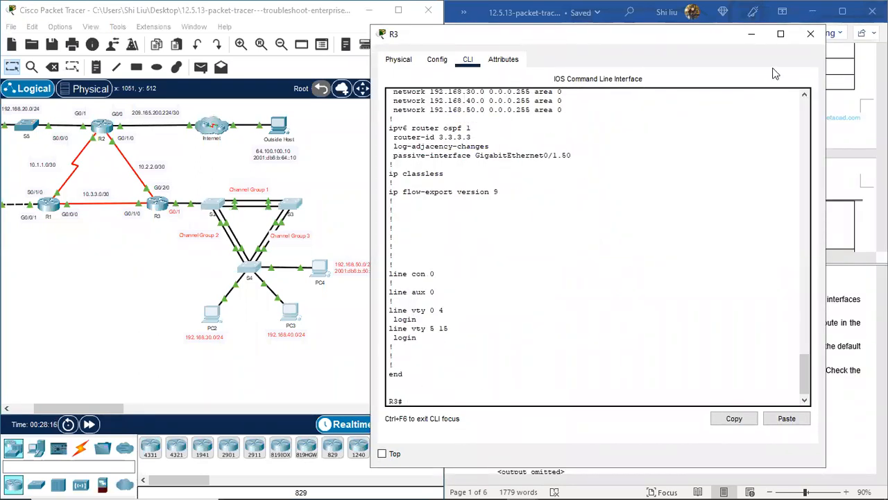
left_click(809, 35)
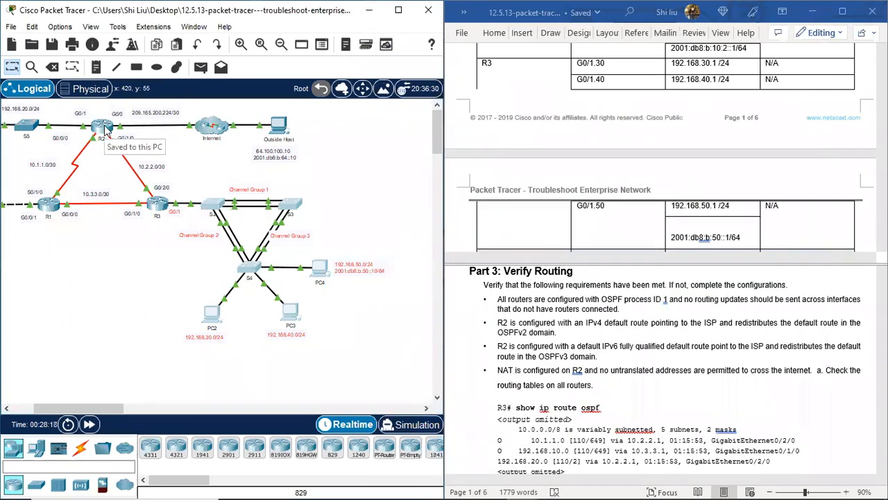
Step: On R2, enter configuration of OSPF process 1 and make interface G0/1 passive
left_click(105, 128)
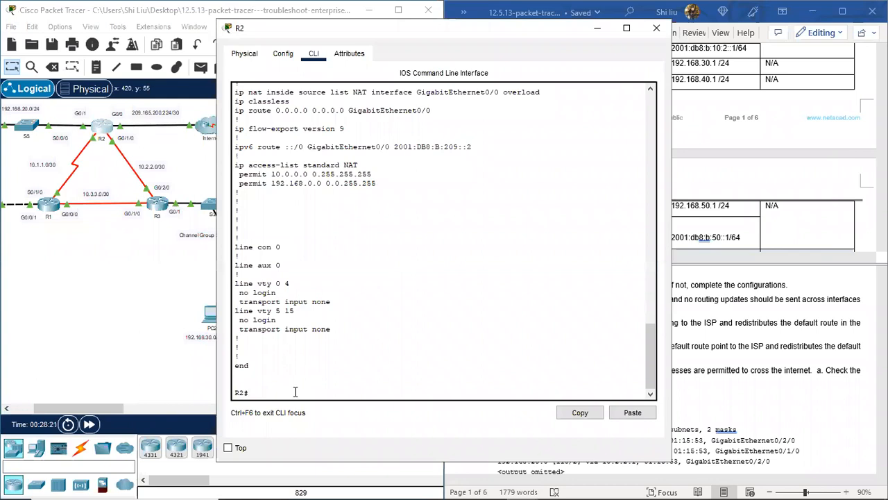
type("conf")
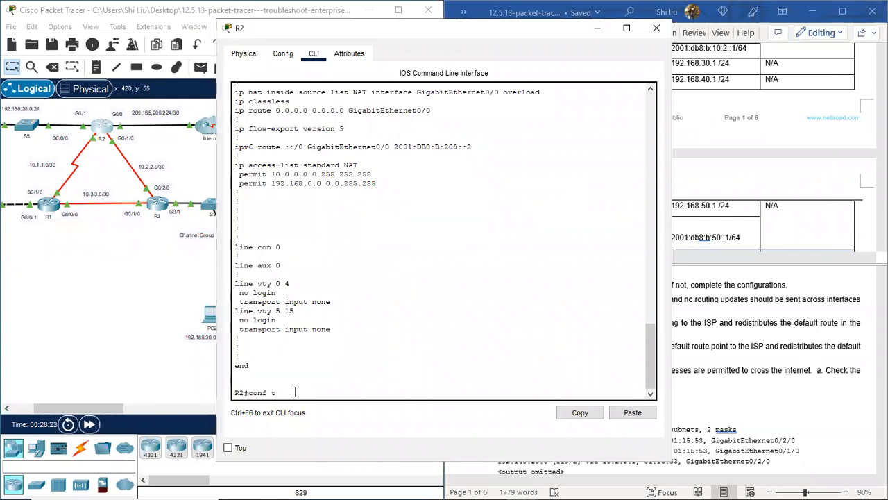
type(" t")
key("Return")
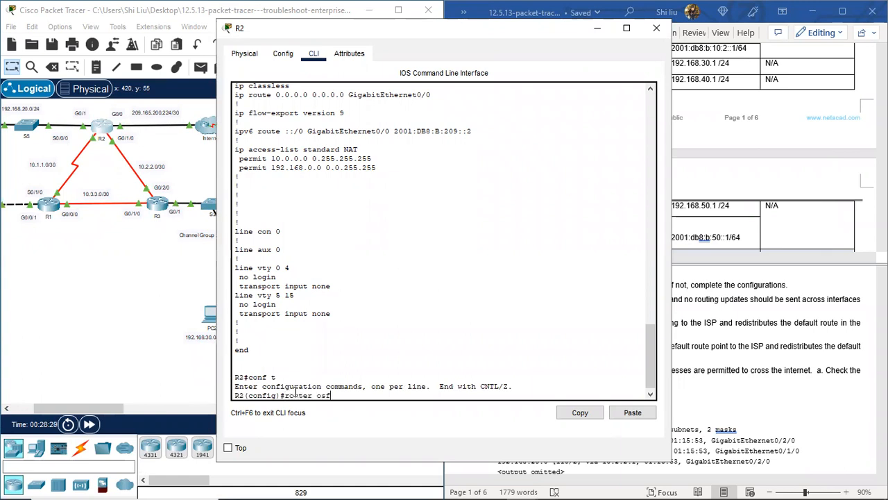
type("pf 1")
key("Return")
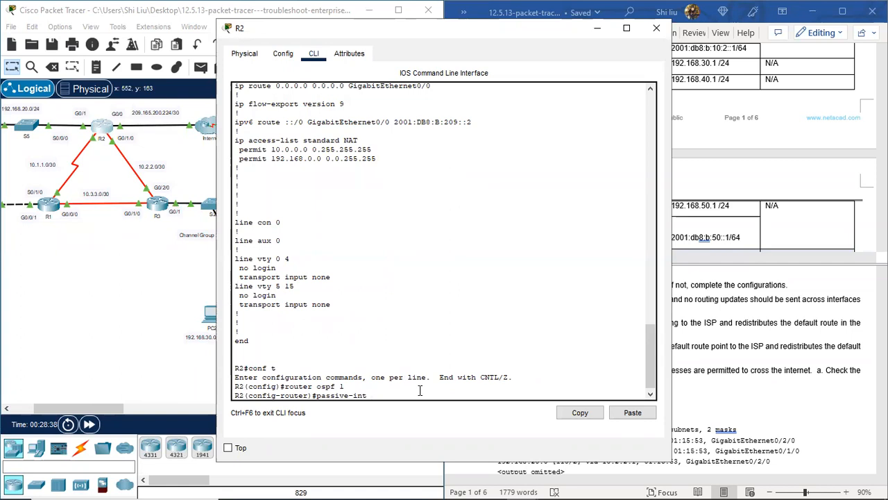
type("g0/1")
key("Return")
Step: Make R2's interface G0/0 passive in OSPF process 1 and return to privileged EXEC mode
key("Up")
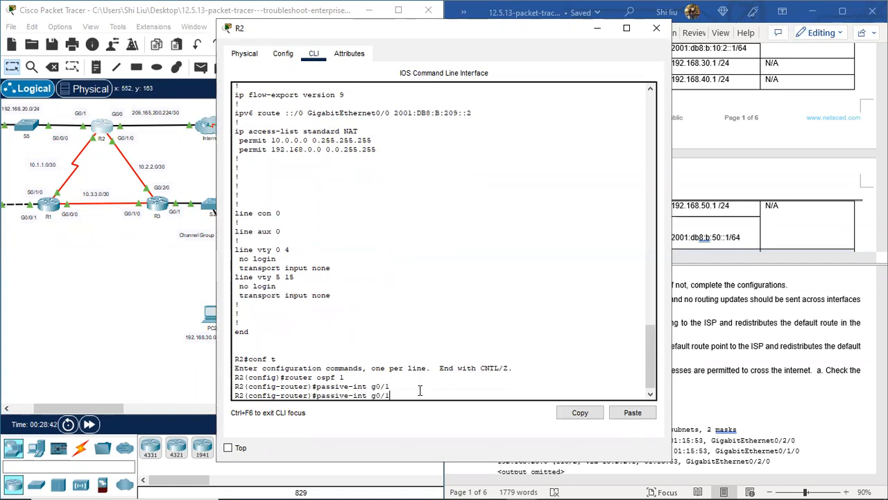
type("0")
key("Return")
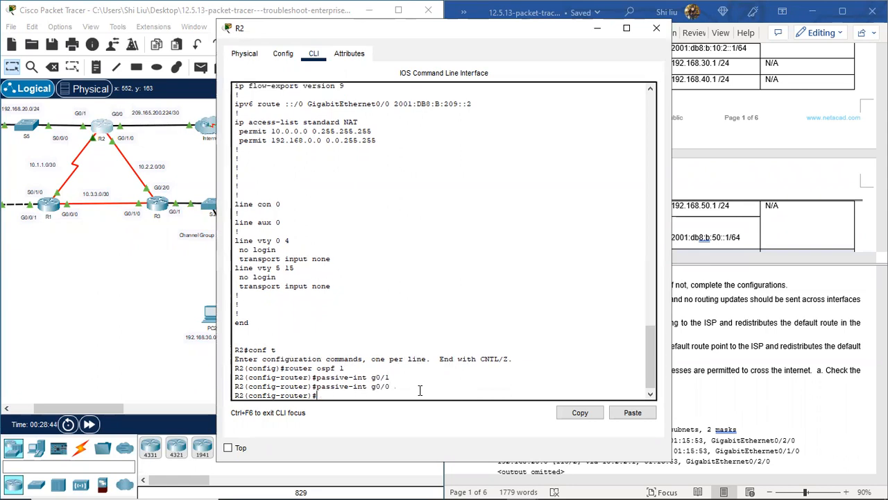
type("end")
key("Return")
key("Return")
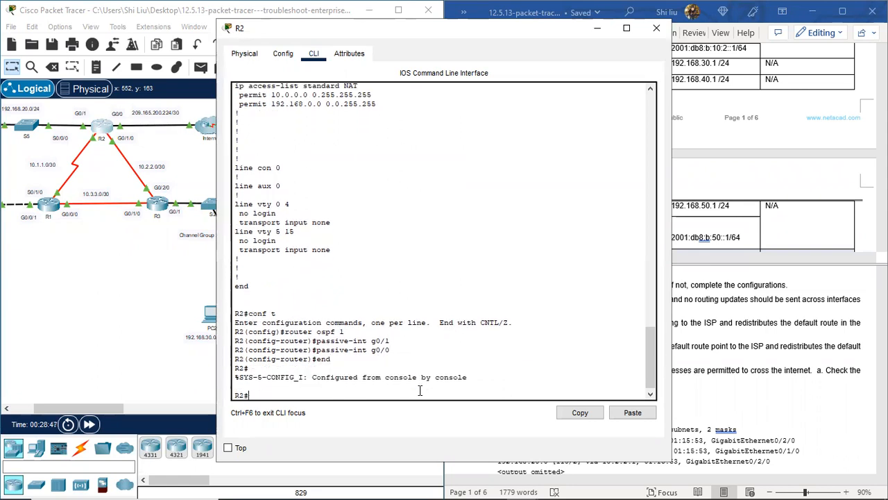
Step: Display R2's configuration with "sh run | begin router ospf", check the IPv4 and IPv6 passive interfaces, and close R2's window
type("sh run | begin router ospf")
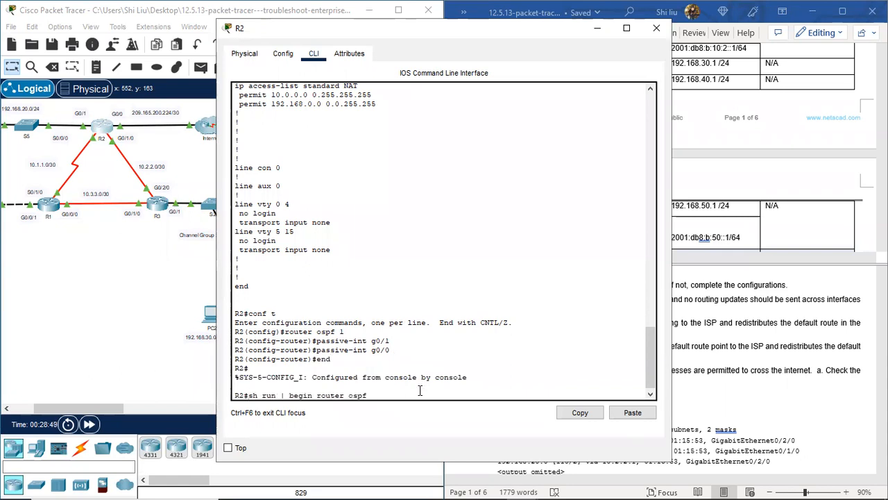
key("Return")
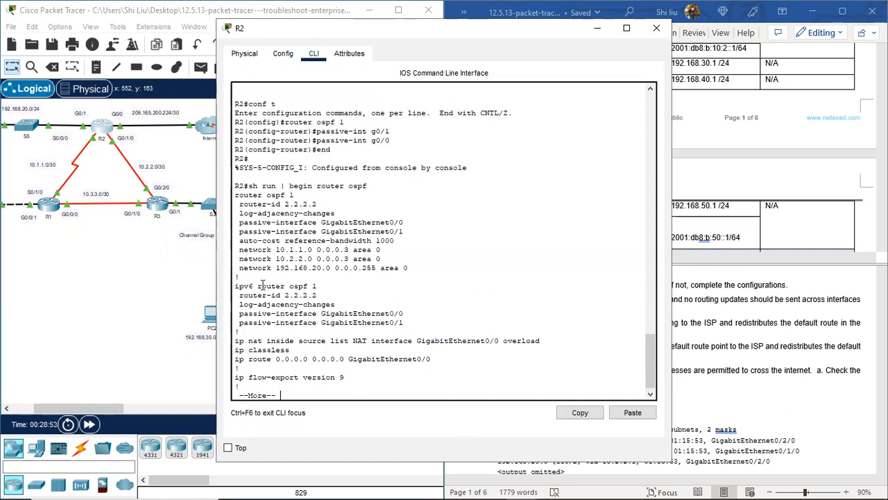
left_click_drag(239, 226, 415, 232)
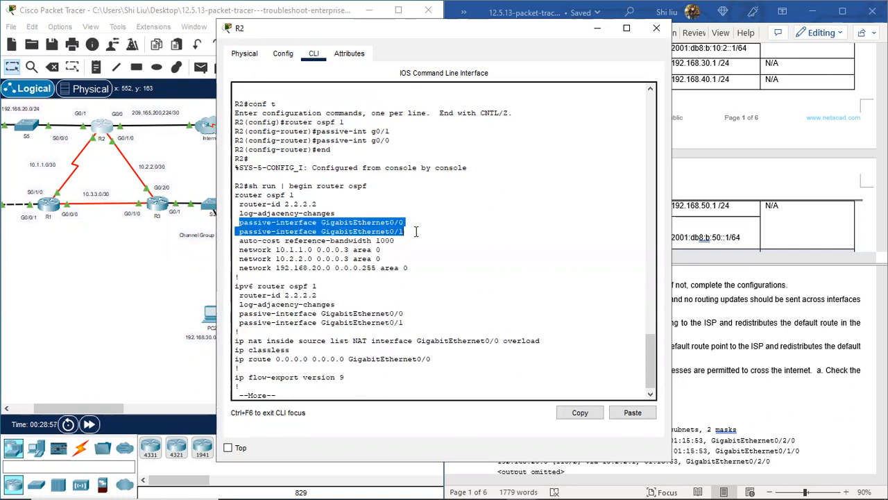
left_click_drag(236, 313, 391, 336)
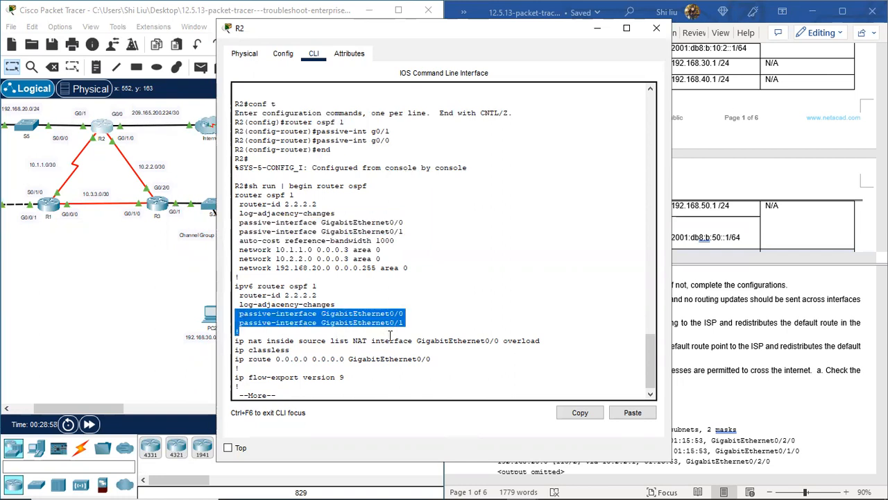
left_click(656, 28)
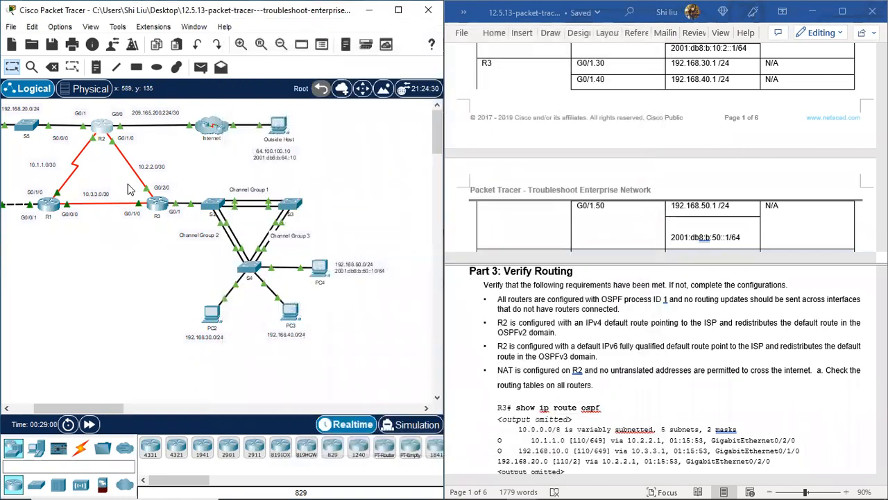
Step: On R3, enter configuration of OSPF process 1 and make subinterface G0/1.30 passive
left_click(160, 204)
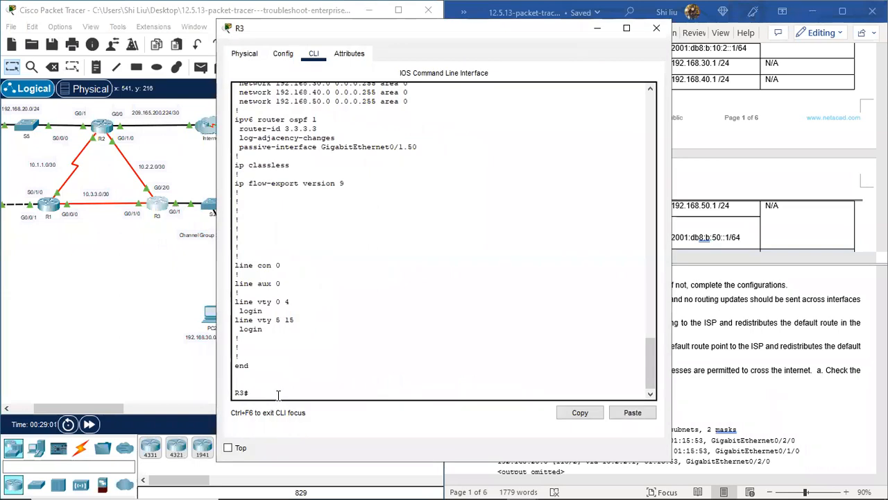
key("Return")
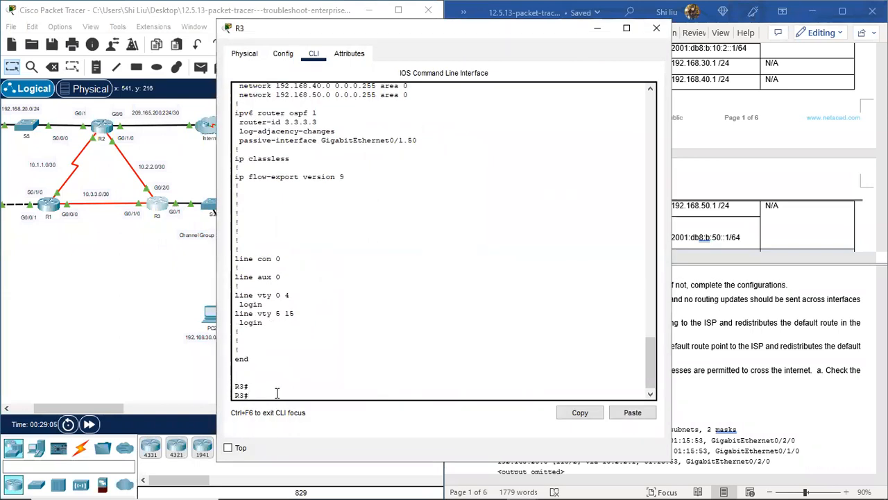
type("conf ot")
key("Return")
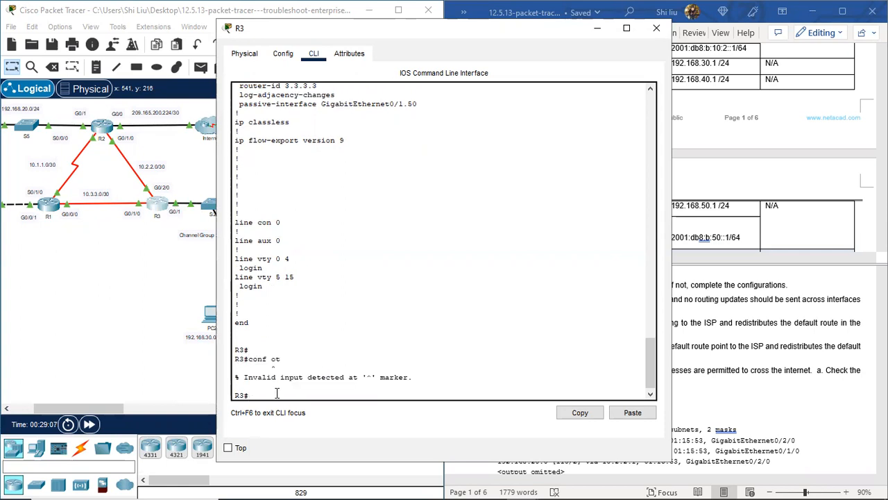
type("conf t")
key("Return")
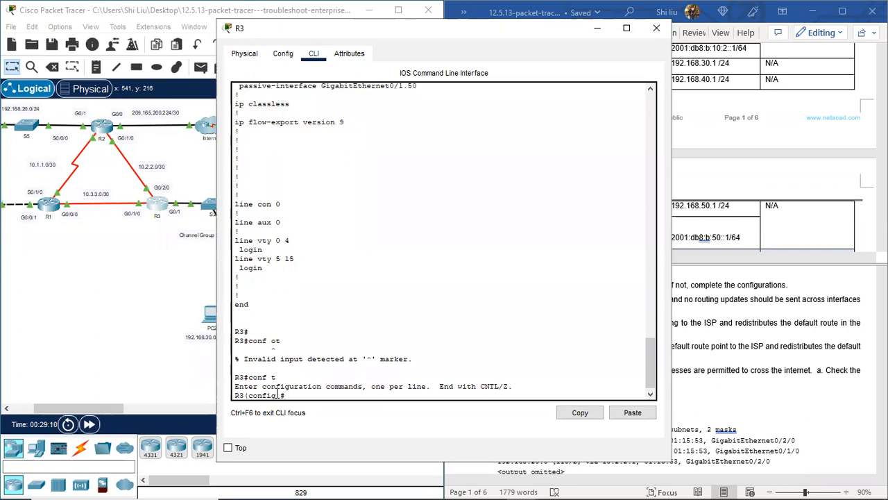
type("router ospf 1")
key("Return")
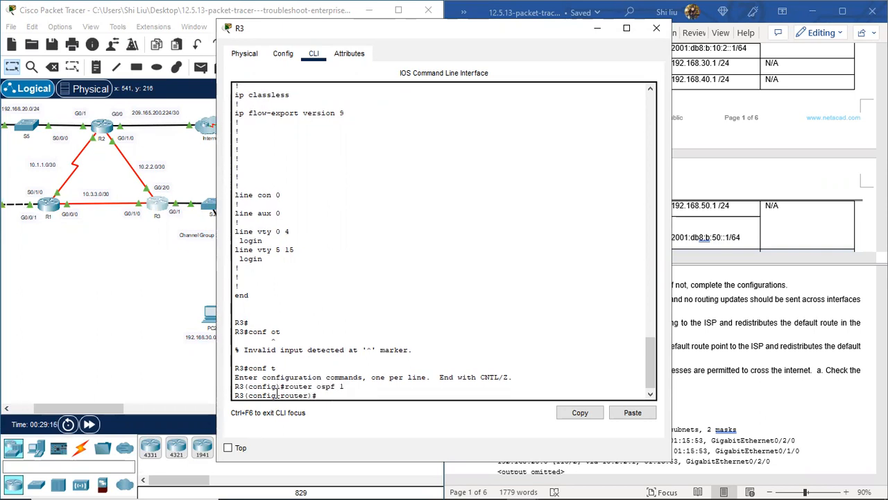
type("passive-int g0/1.30")
key("Return")
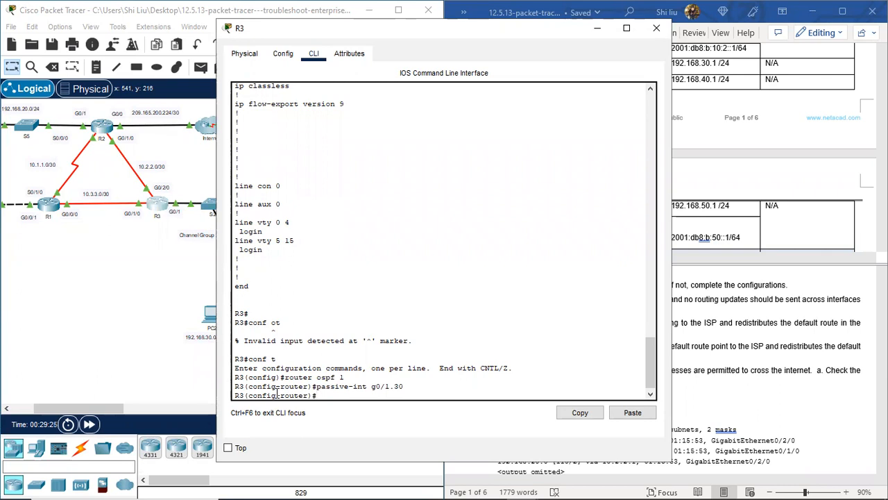
Step: Make R3's subinterfaces G0/1.40 and G0/1.50 passive in OSPF process 1 and end configuration mode
left_click_drag(397, 31, 472, 32)
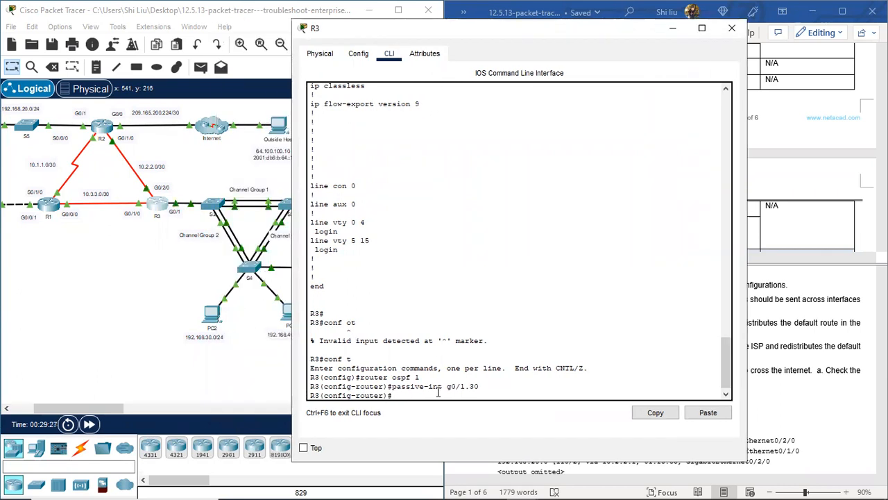
key("Up")
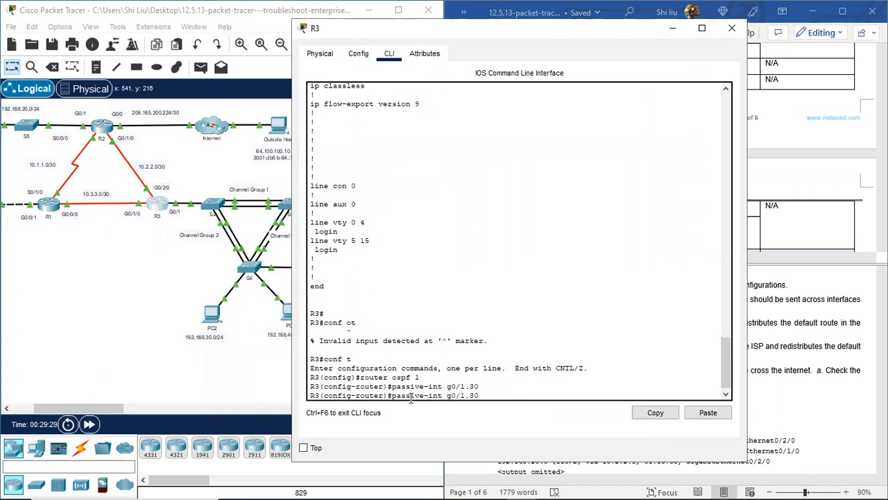
key("BackSpace")
key("BackSpace")
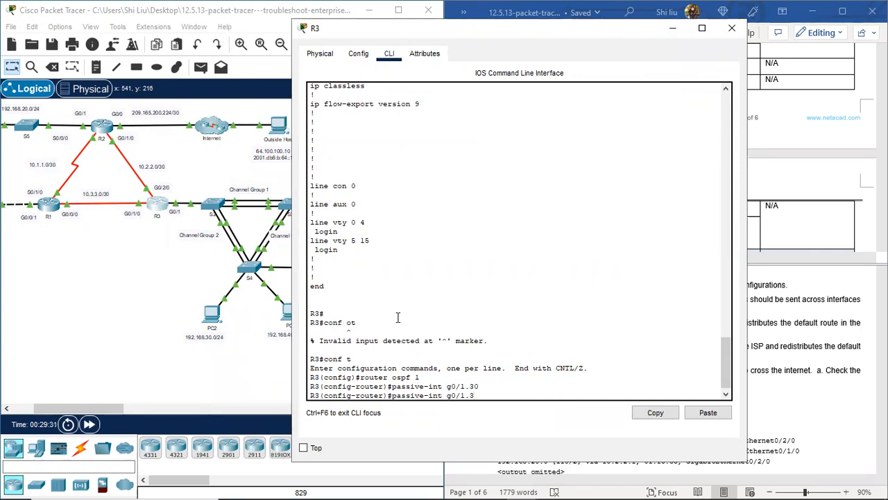
key("Return")
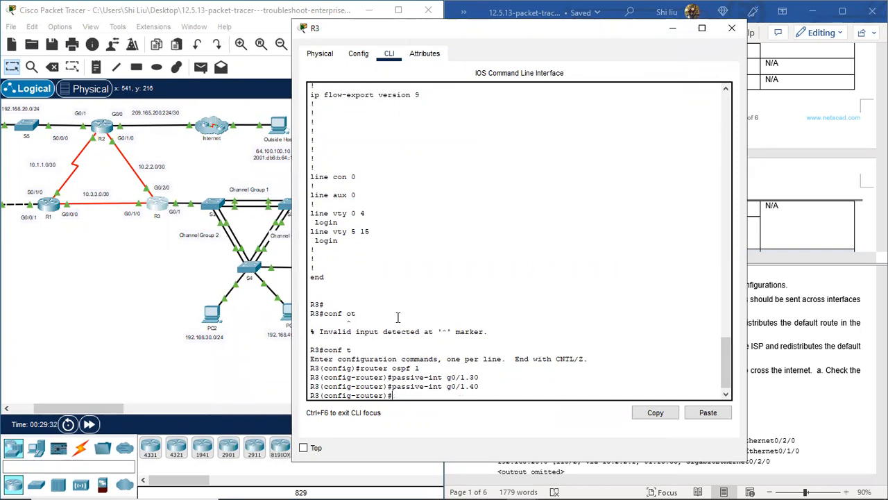
key("Up")
key("Return")
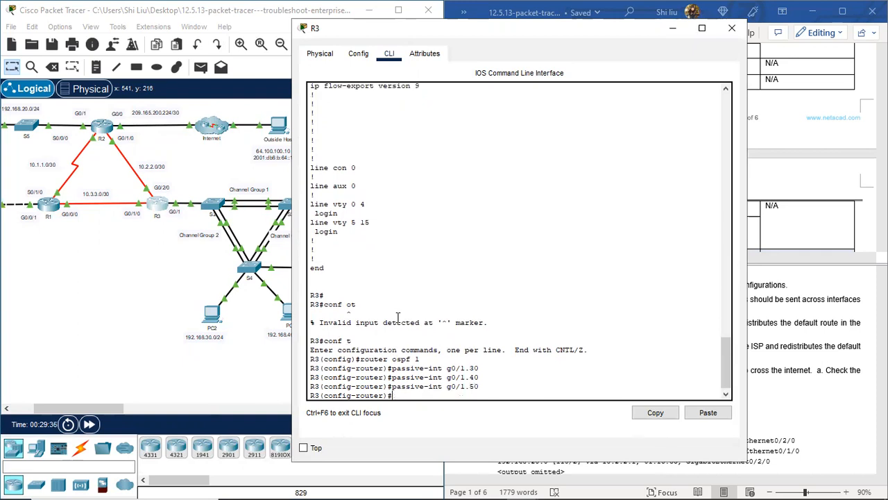
key("Return")
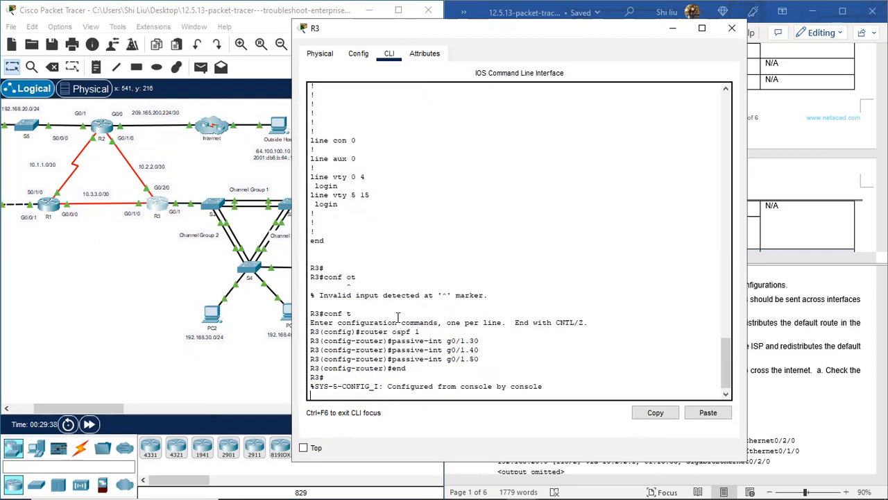
Step: Display R3's configuration with "sh run | begin router ospf", check its passive subinterfaces, and close R3's window
key("Up")
key("Up")
key("Up")
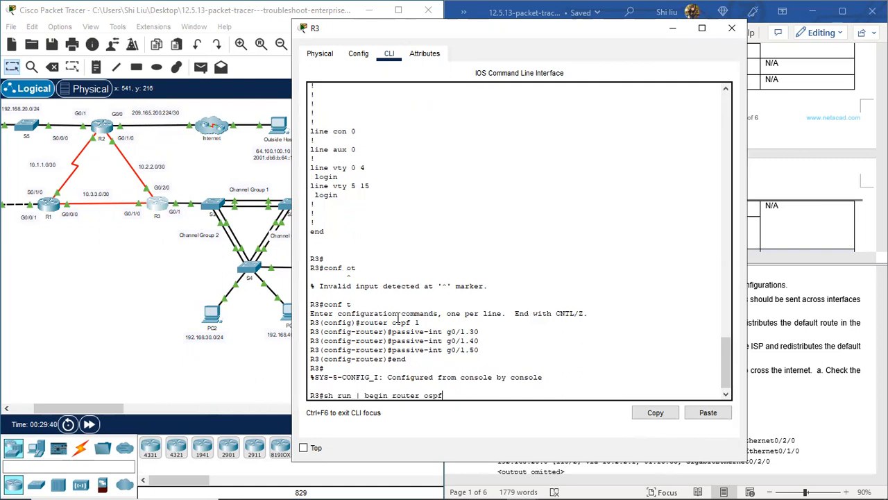
key("Return")
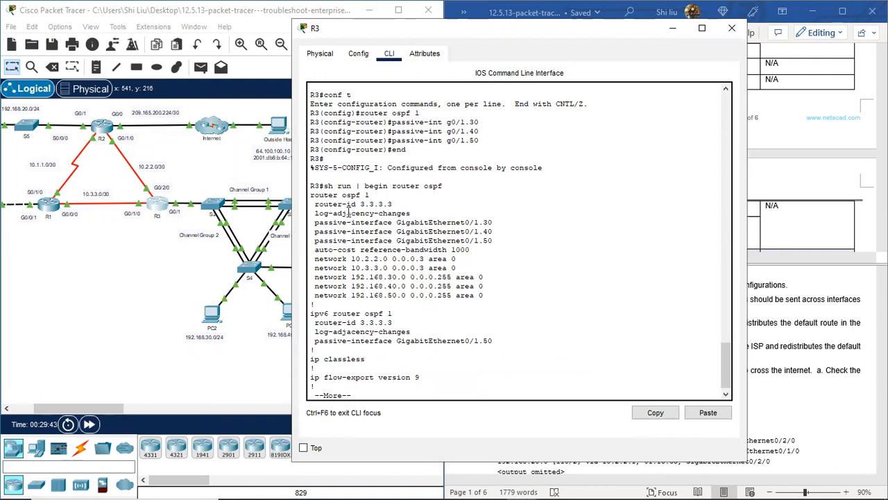
left_click_drag(314, 221, 498, 247)
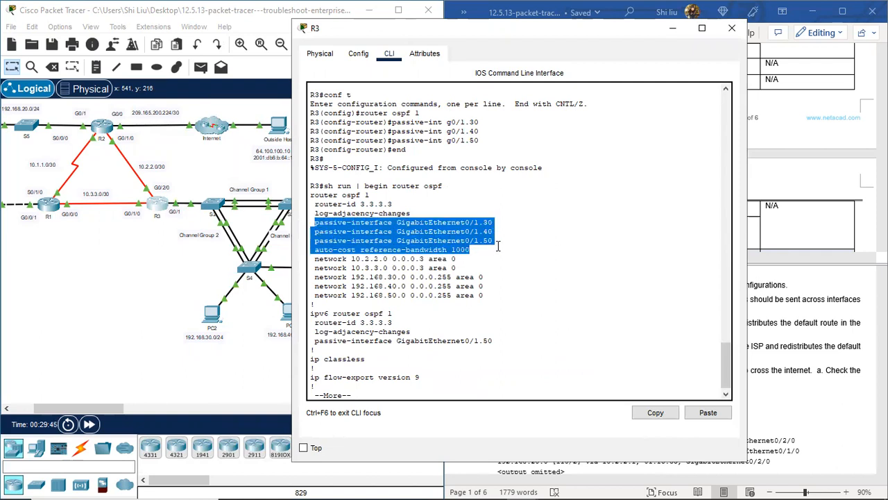
left_click(732, 28)
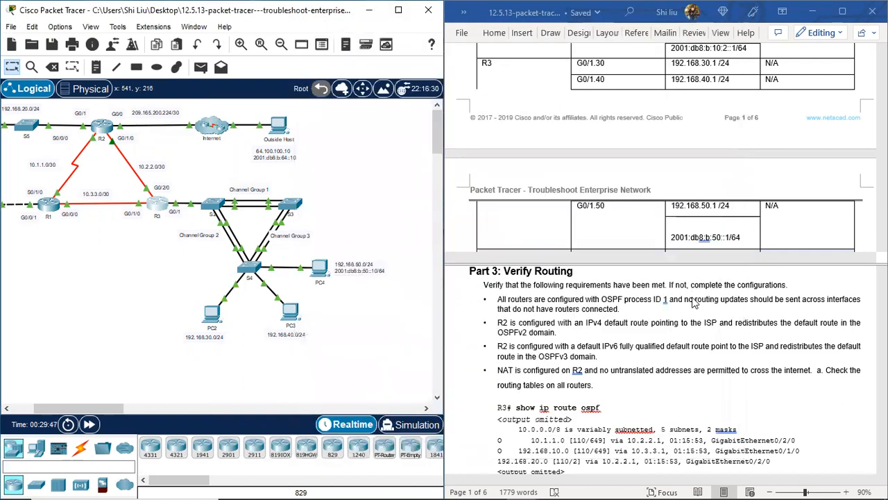
Step: Read the sample R3 routing output in the lab instructions and display R3's OSPF routes with "sh ip route ospf"
scroll(565, 341, "down", 1)
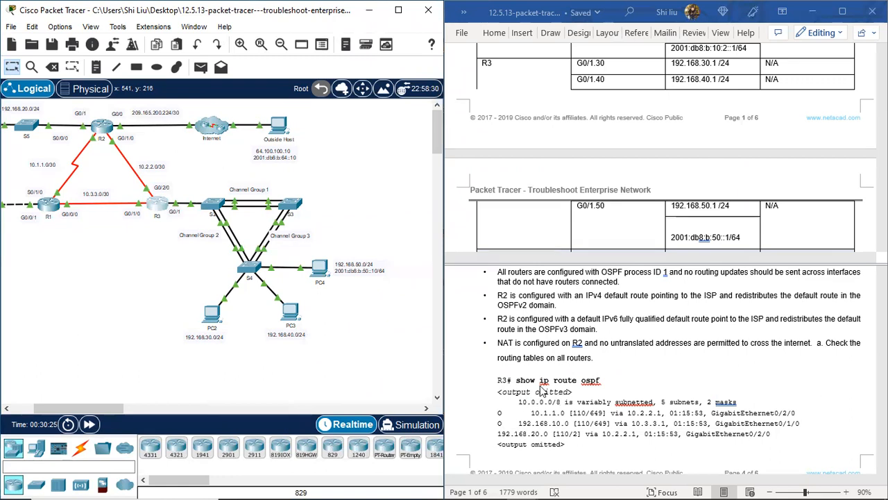
scroll(541, 389, "down", 1)
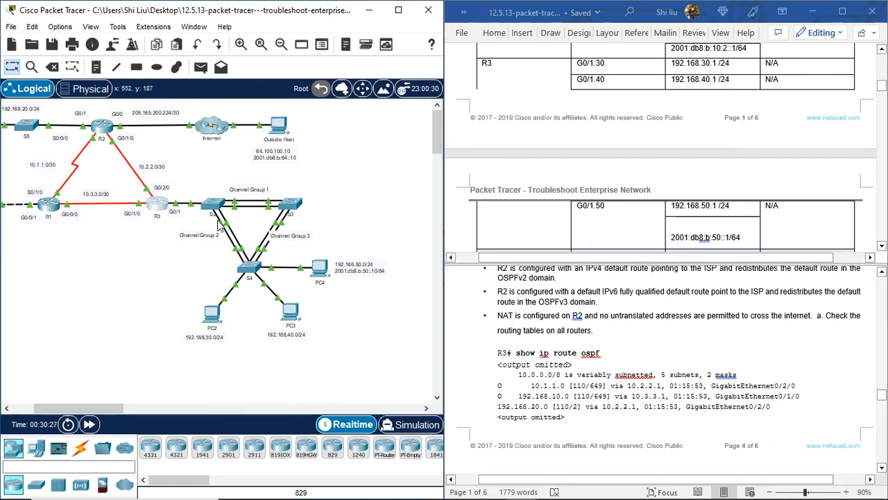
left_click(159, 207)
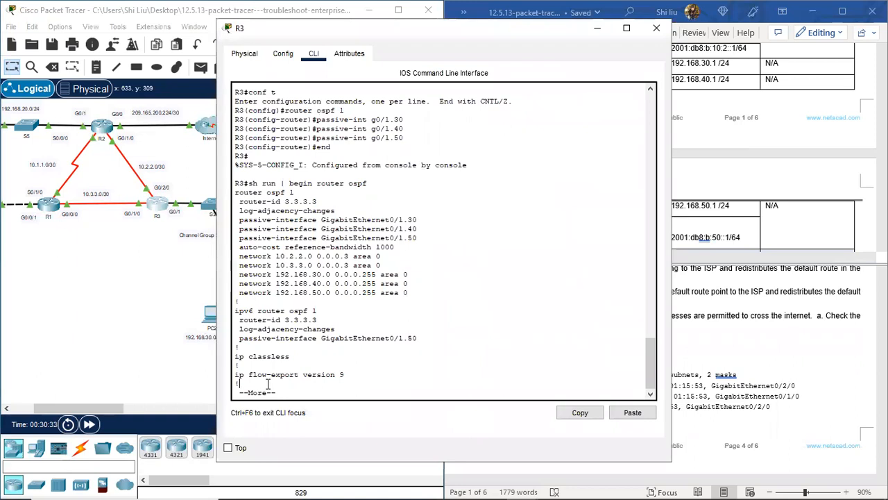
key("space")
type("sh ip route")
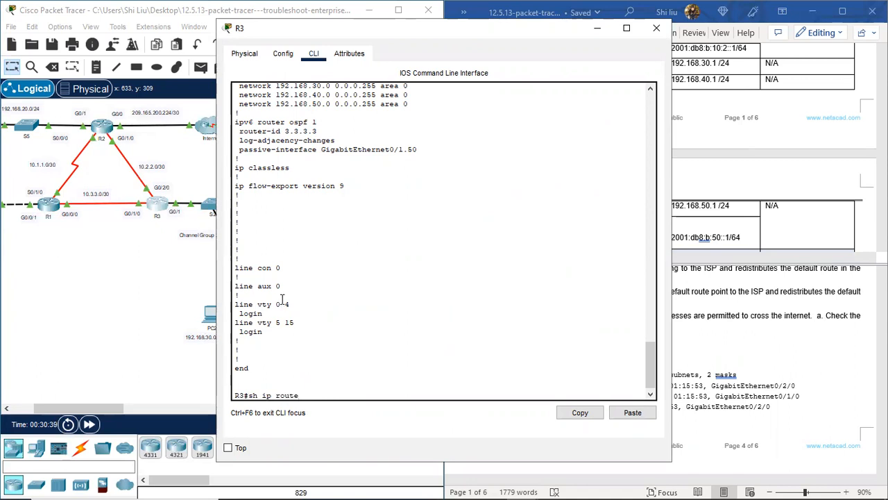
type(" ospf")
key("Return")
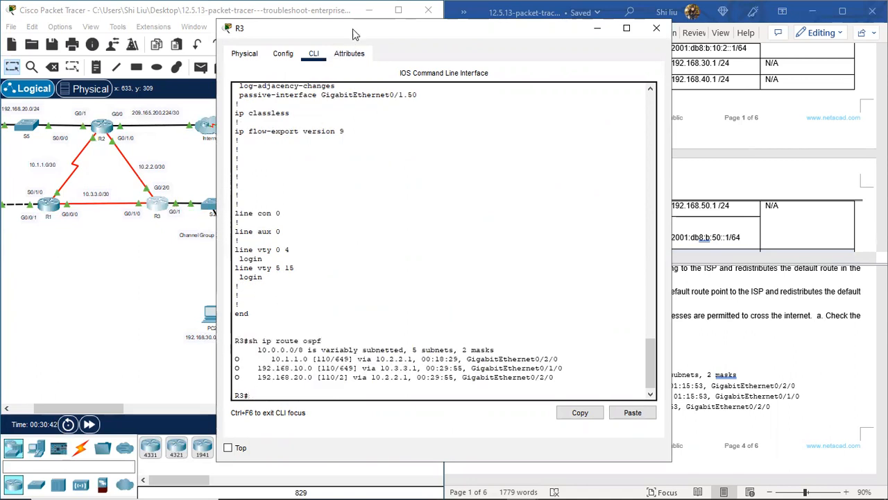
Step: Move R3's window clear of the topology and compare its OSPF routes with the networks around R1 and R2
left_click_drag(371, 36, 509, 58)
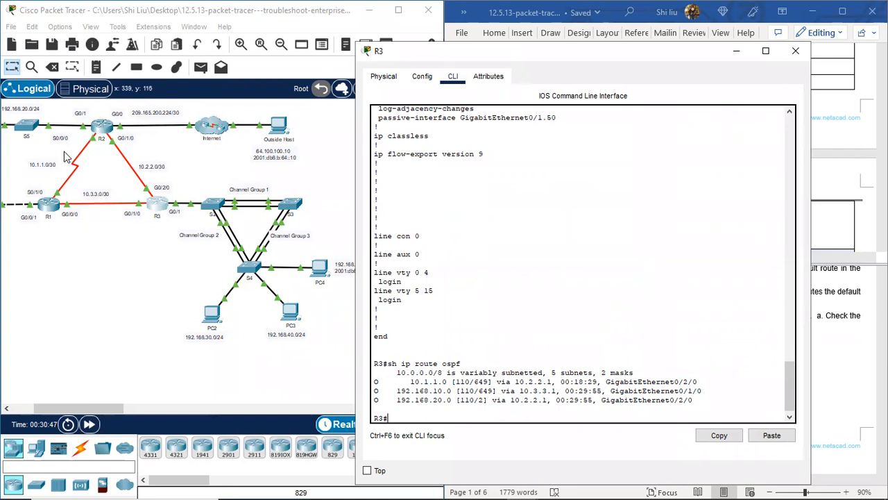
left_click_drag(68, 150, 88, 187)
left_click_drag(60, 409, 43, 410)
left_click(657, 297)
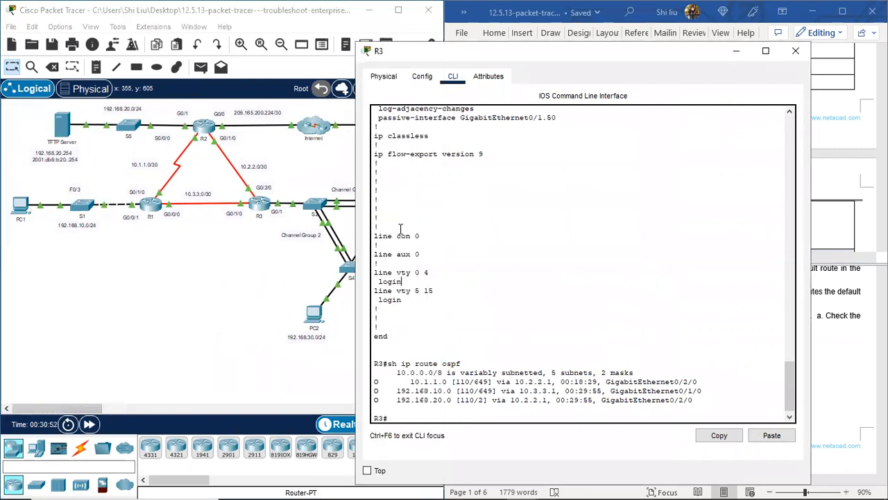
Step: Locate the 192.168.10.0/24 and 192.168.20.0/24 networks in the topology and display R3's full routing table with "sh ip route"
left_click_drag(51, 241, 99, 169)
left_click_drag(82, 139, 148, 109)
left_click(490, 406)
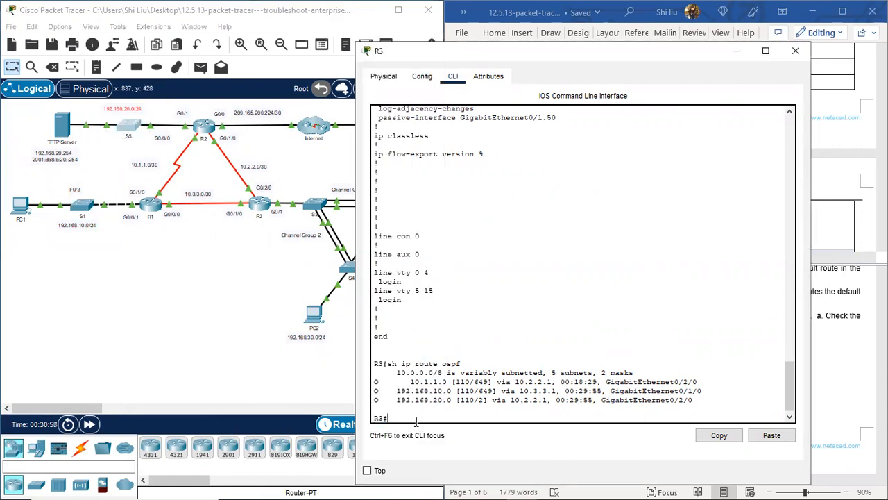
type("sh ip route")
key("Return")
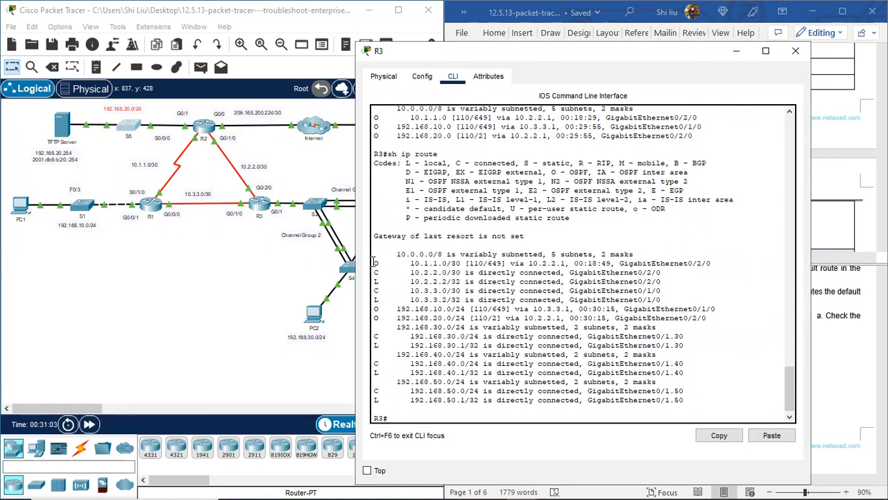
Step: Examine the OSPF and directly connected entries in R3's routing table, including the G0/1.30, G0/1.40 and G0/1.50 subinterface networks
left_click_drag(382, 262, 378, 316)
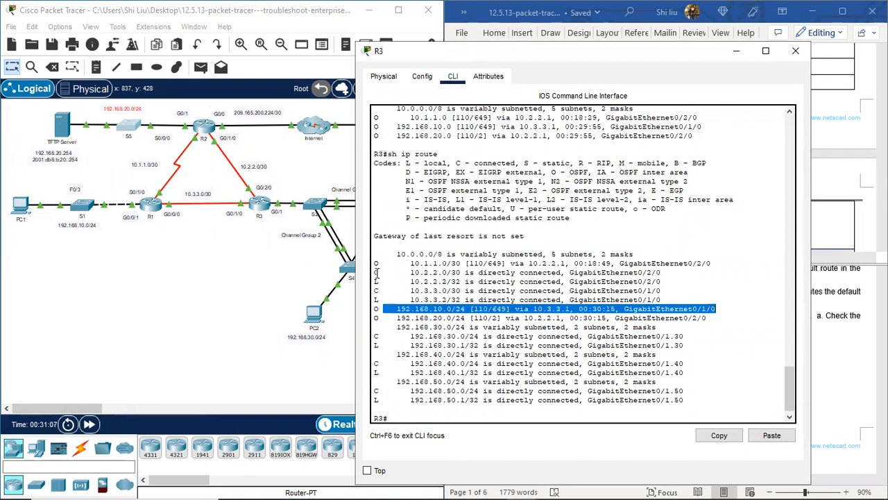
left_click_drag(383, 272, 374, 290)
left_click_drag(383, 336, 374, 327)
left_click_drag(383, 366, 373, 361)
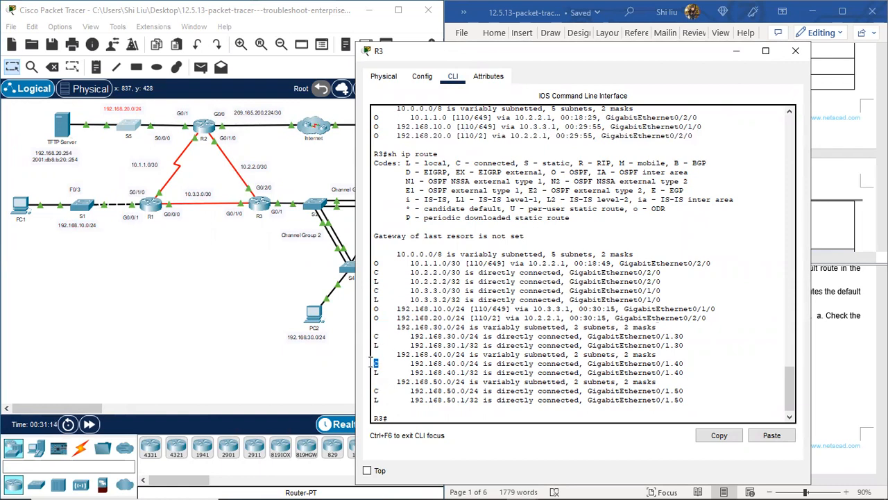
left_click_drag(386, 392, 374, 390)
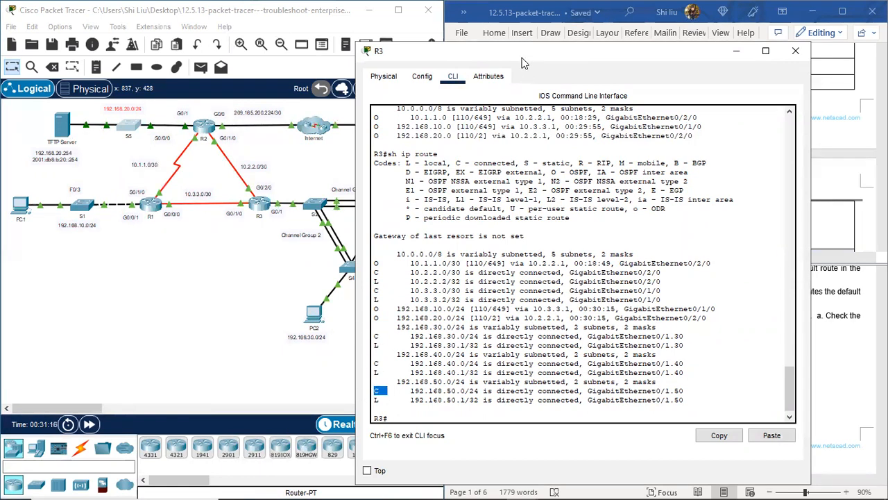
Step: Compare R3's full routing table with the LANs and router links in the topology, and minimize R3's window
left_click_drag(530, 64, 607, 78)
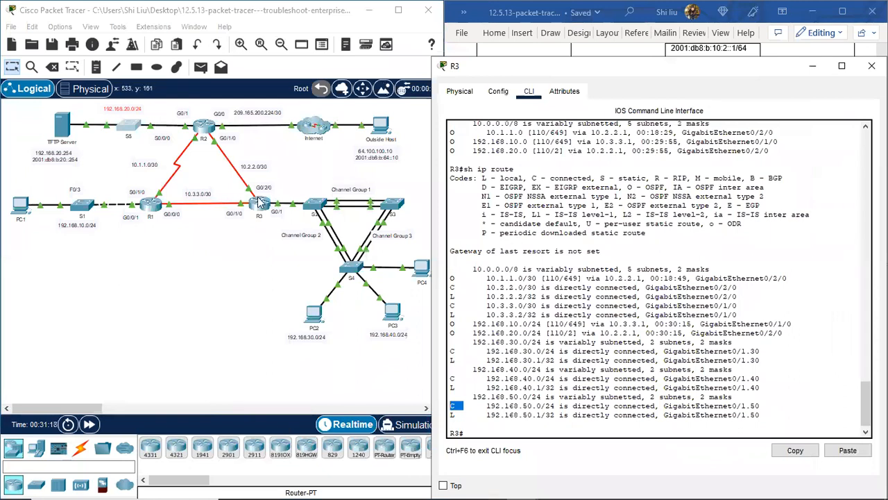
left_click(171, 152)
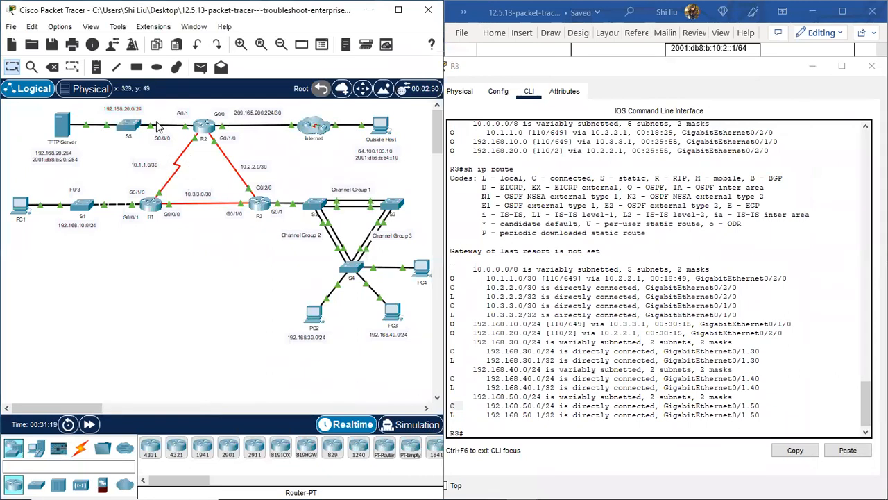
left_click_drag(164, 103, 161, 102)
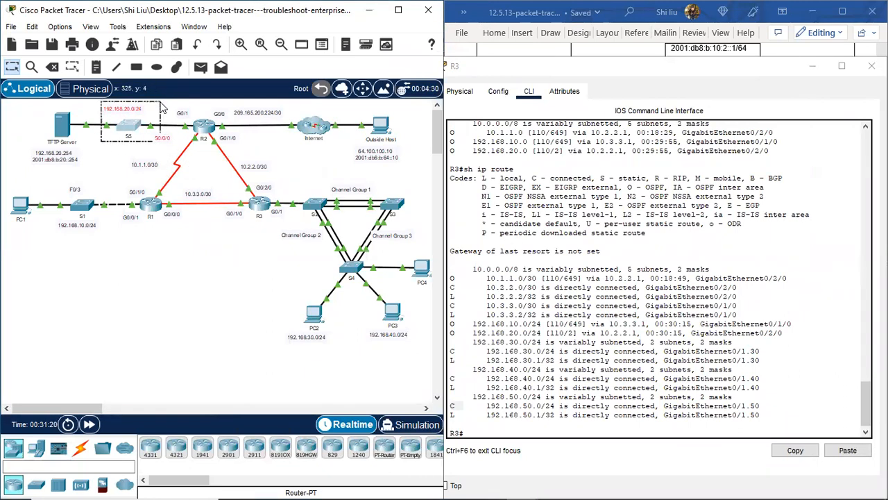
left_click_drag(71, 229, 107, 169)
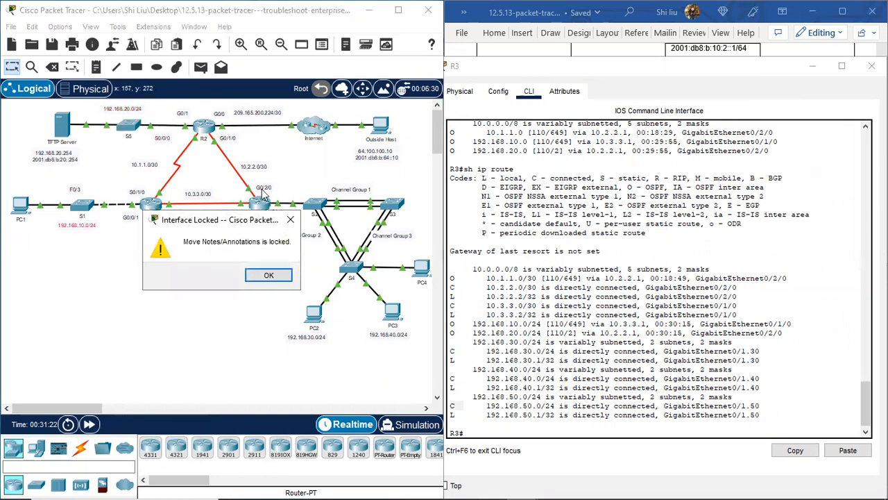
left_click(290, 219)
left_click_drag(116, 220, 114, 174)
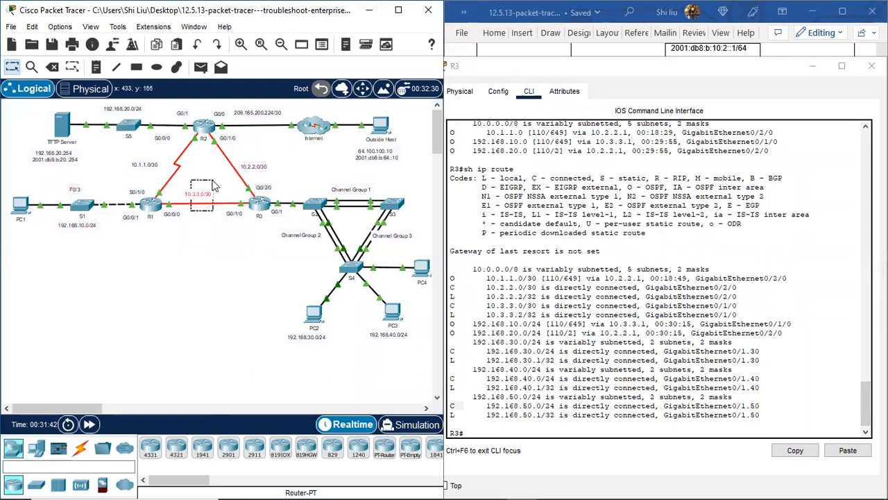
left_click_drag(306, 179, 421, 378)
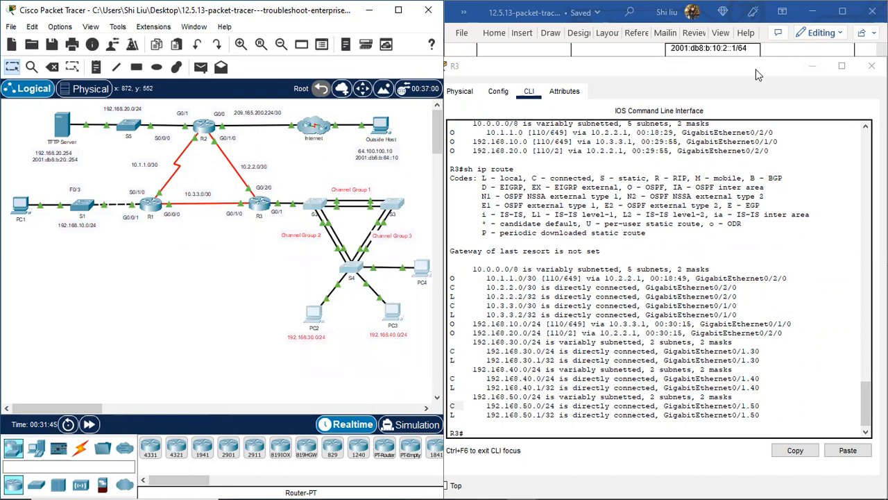
left_click(723, 68)
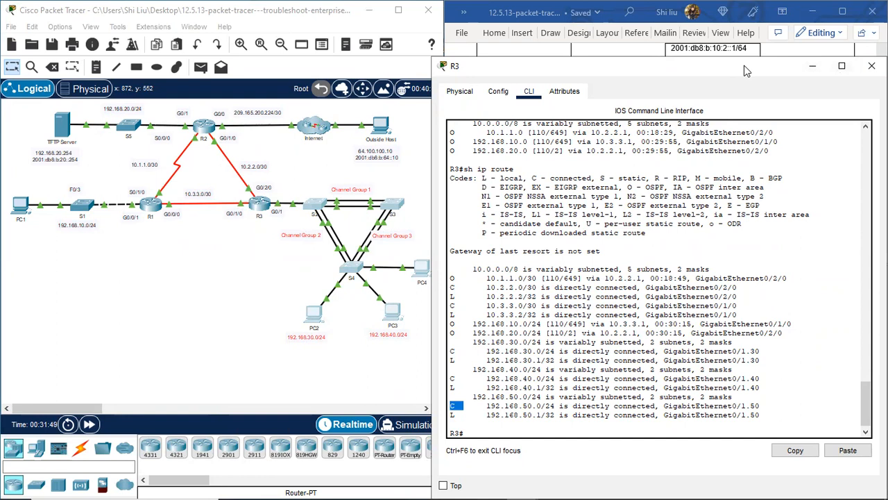
left_click(813, 67)
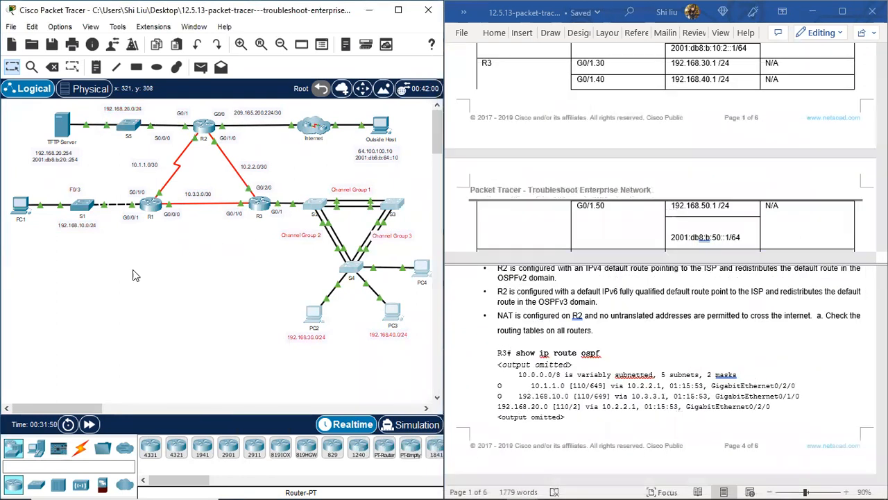
Step: Display R1's full routing table with "sh ip route" and move its window clear of the topology
left_click(153, 210)
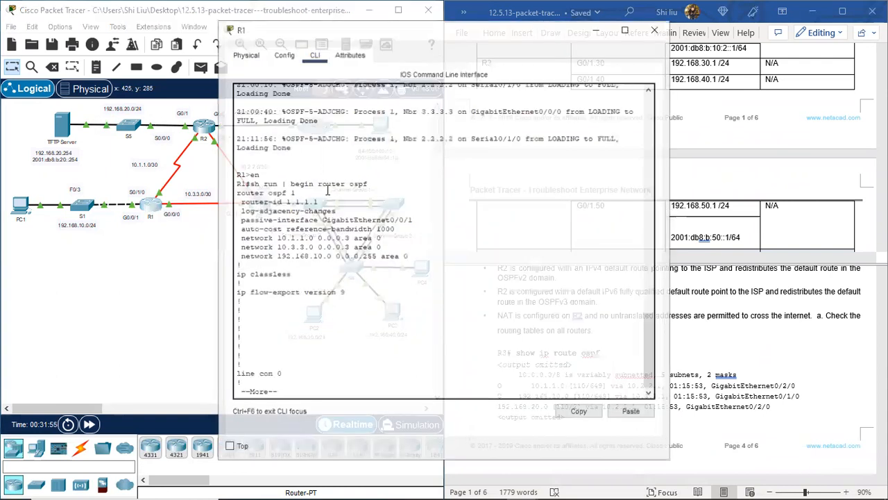
key("space")
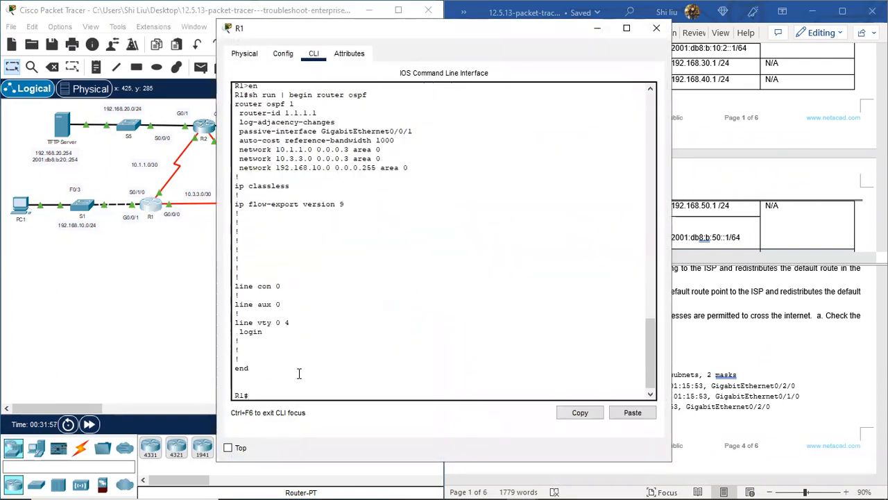
key("Return")
type("sh ip route")
key("Return")
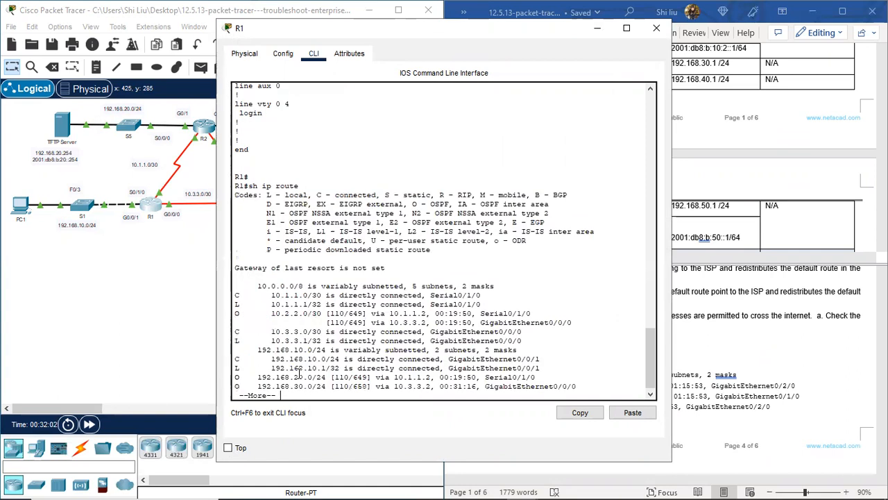
key("space")
left_click_drag(455, 36, 675, 35)
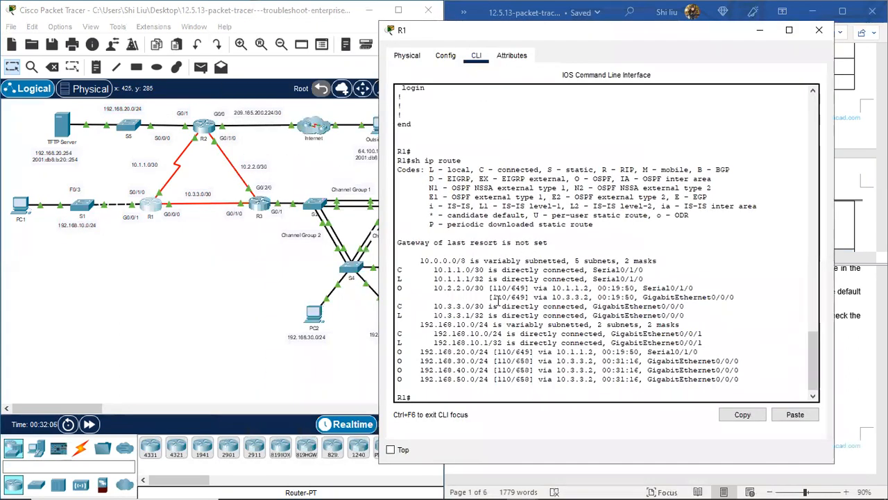
Step: Check the gateway of last resort in the routing tables of R1 and R3, and return to R1's window
left_click_drag(530, 242, 482, 236)
left_click(482, 236)
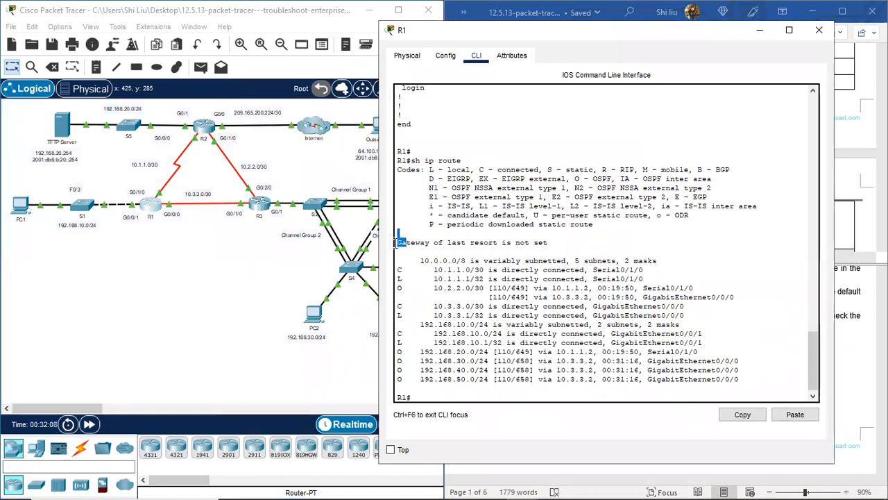
left_click_drag(548, 242, 397, 244)
left_click(262, 205)
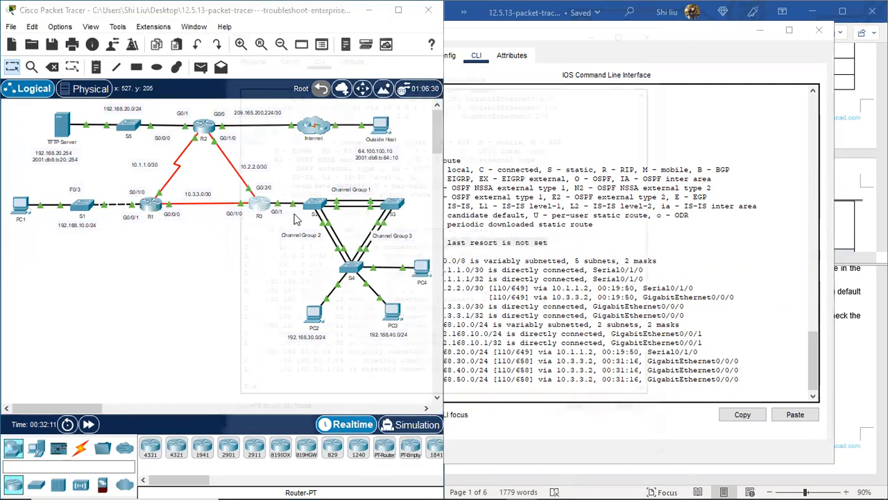
left_click_drag(386, 211, 238, 211)
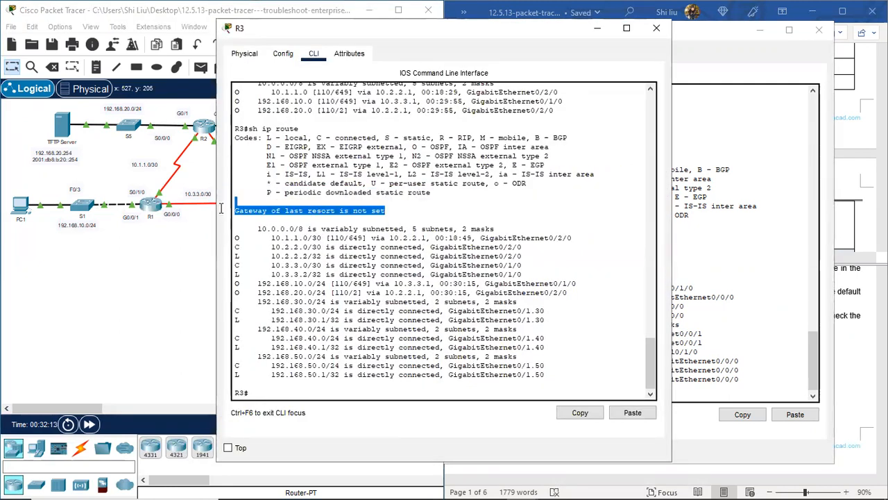
left_click(656, 28)
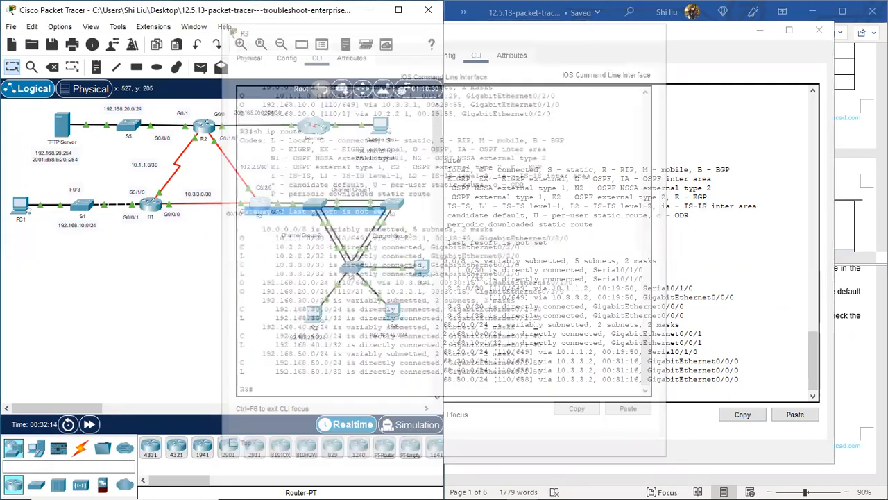
left_click(537, 278)
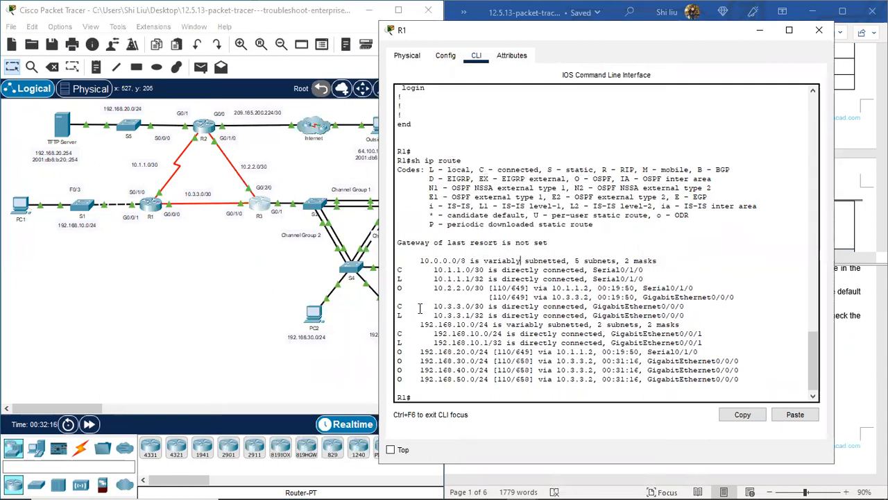
Step: Compare R1's OSPF routes with the R2–R3 link, the LANs behind R3 and the 192.168.20.0/24 network in the topology
left_click_drag(407, 287, 395, 287)
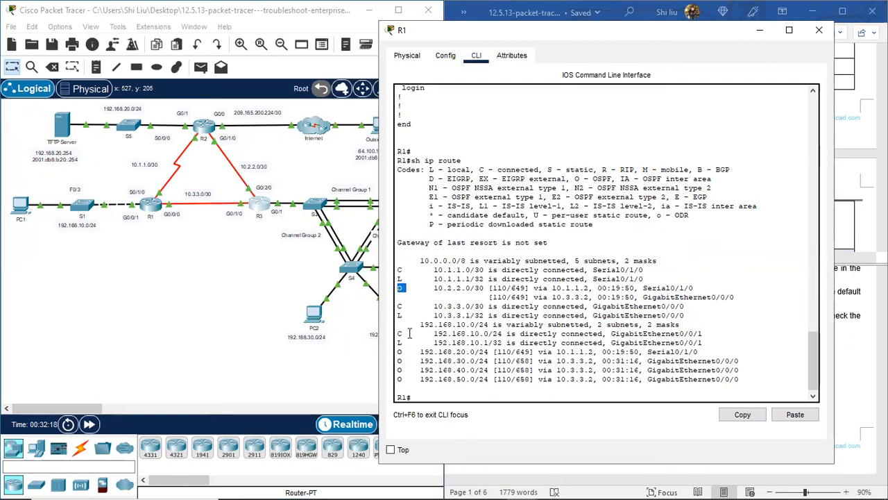
left_click_drag(411, 358, 393, 378)
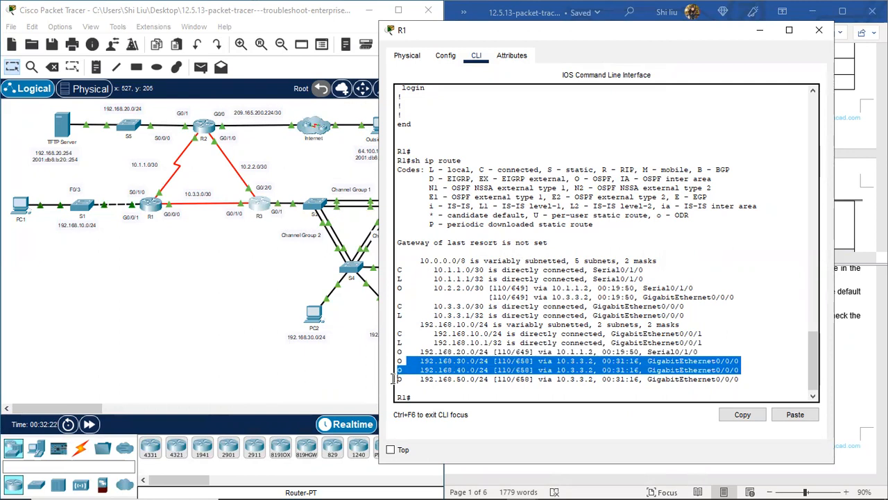
left_click(220, 173)
left_click_drag(415, 174, 424, 337)
left_click_drag(107, 148, 159, 102)
Step: Check the directly connected 10.1.1.0/30 and 10.3.3.0/30 entries in R1's routing table and close R1's window
left_click(552, 298)
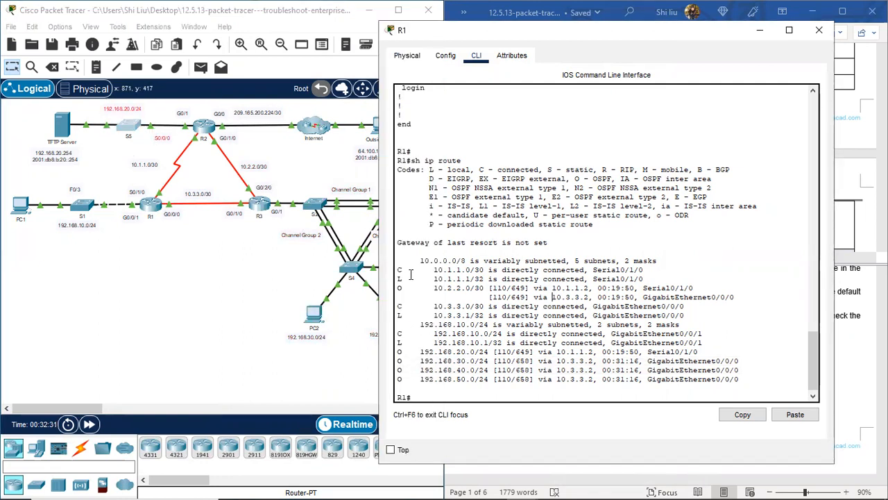
left_click_drag(397, 261, 389, 269)
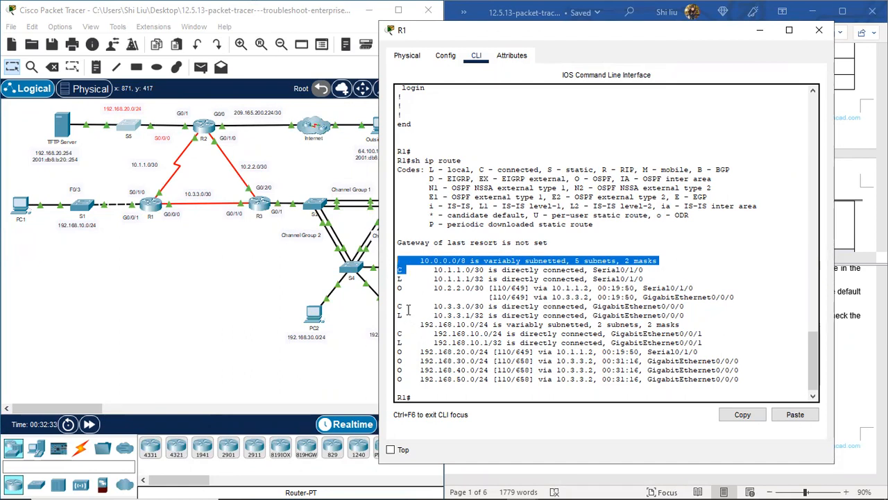
left_click_drag(407, 306, 397, 306)
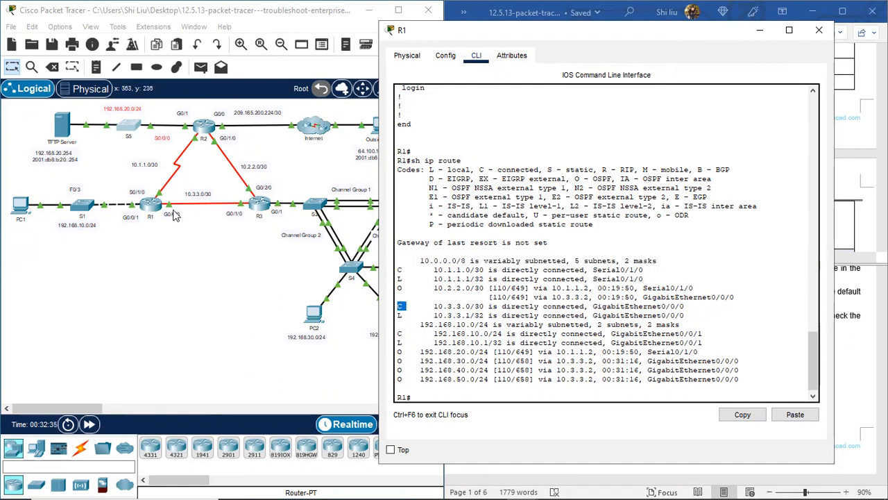
left_click(810, 37)
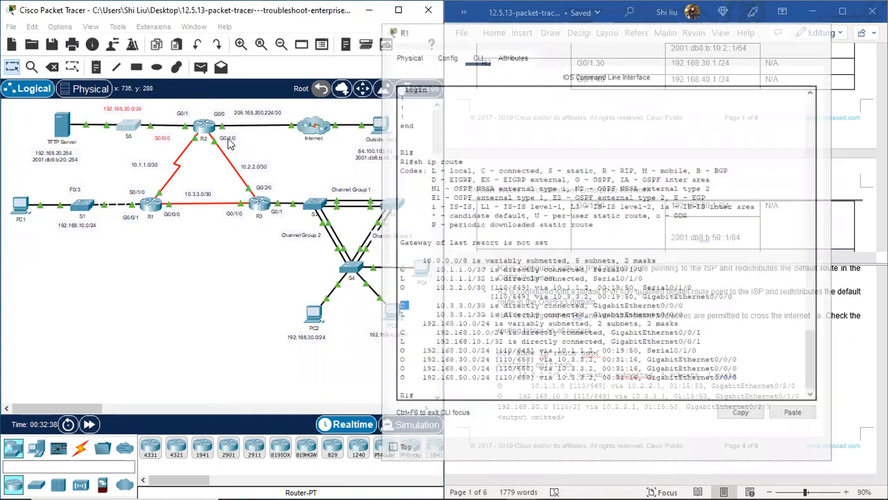
Step: Open R2's command line beside the topology and display its full routing table with "sh ip route"
left_click(203, 126)
left_click_drag(381, 27, 555, 21)
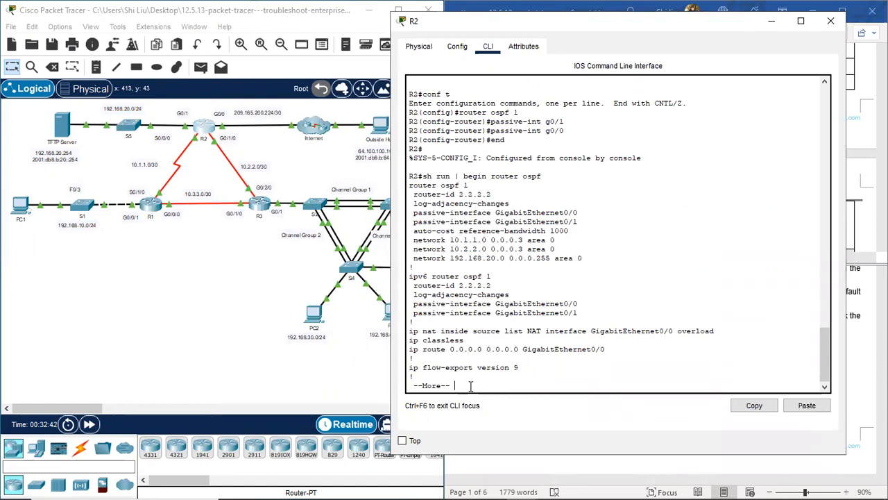
key("space")
type("sh ip r")
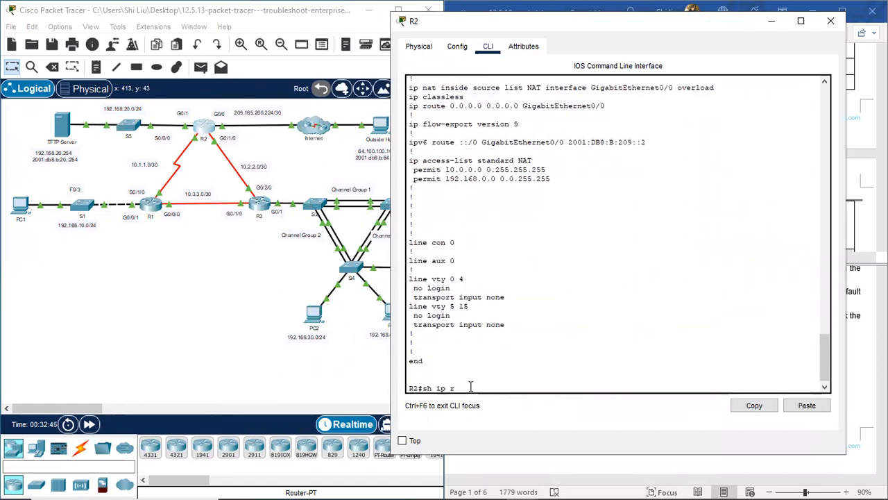
type("oute")
key("Return")
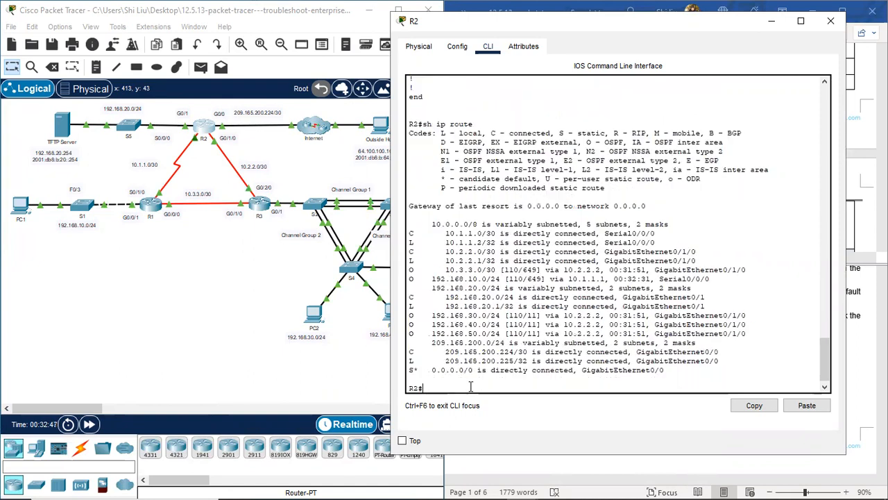
Step: Check the gateway of last resort in R2's routing table and compare its OSPF routes with the LANs behind R1 and R3 in the topology
left_click_drag(417, 206, 651, 208)
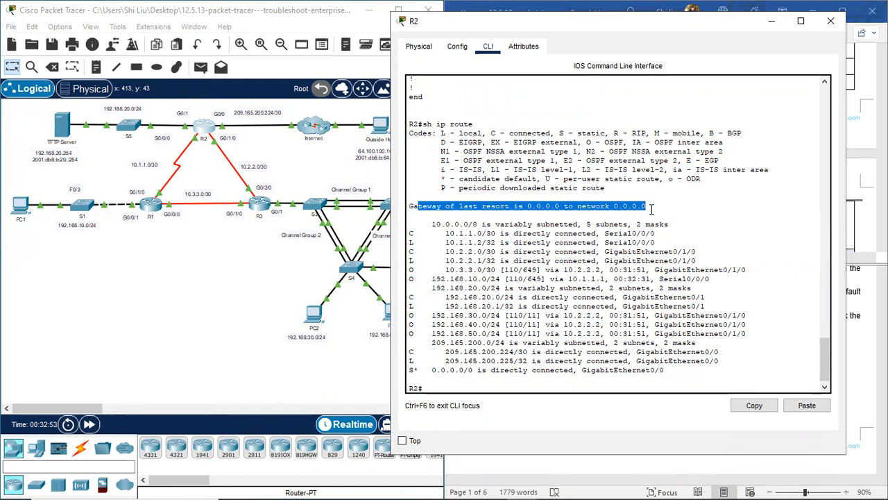
left_click(650, 204)
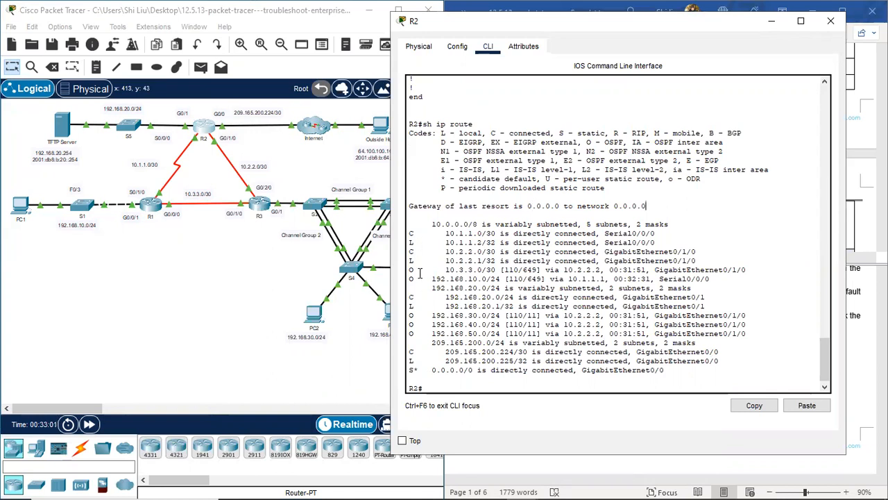
left_click_drag(419, 272, 747, 271)
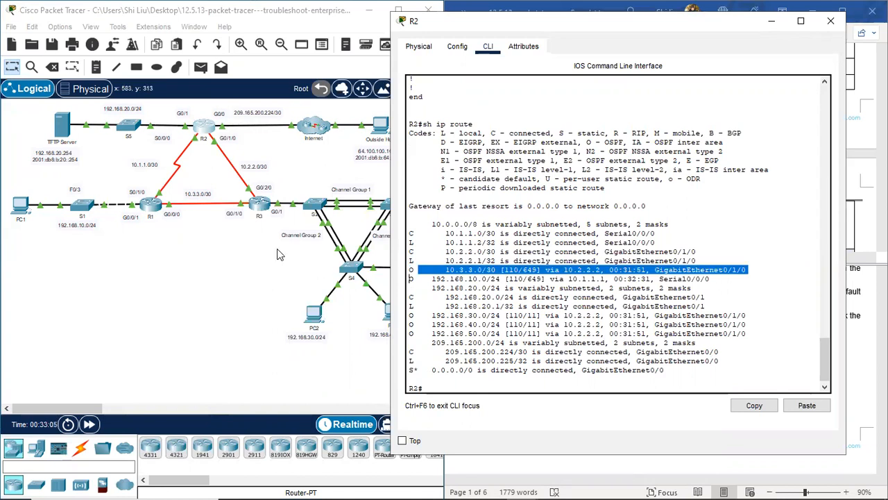
left_click(196, 253)
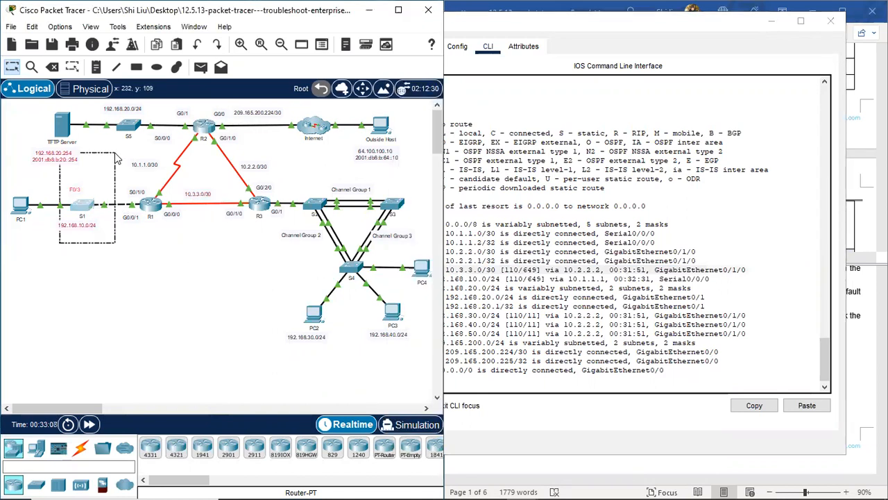
left_click_drag(294, 168, 428, 355)
left_click(587, 324)
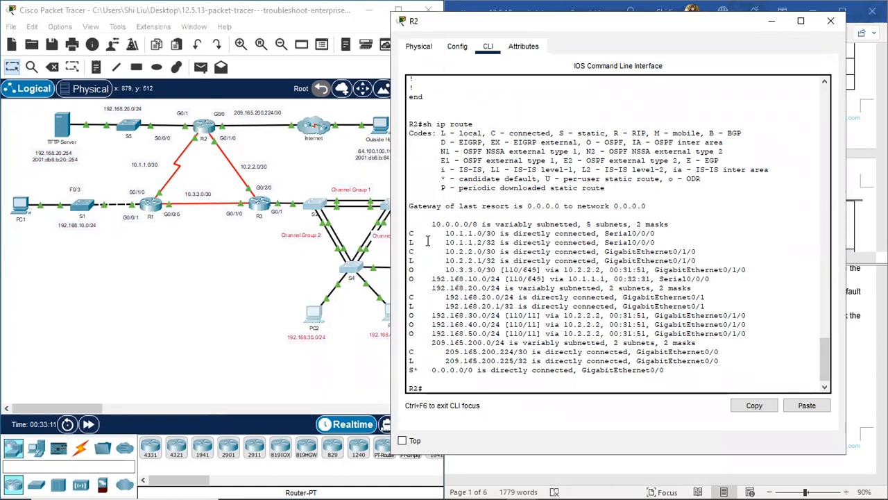
Step: Check the directly connected entries in R2's routing table, close R2's window and read the next lab instructions
left_click_drag(418, 233, 407, 252)
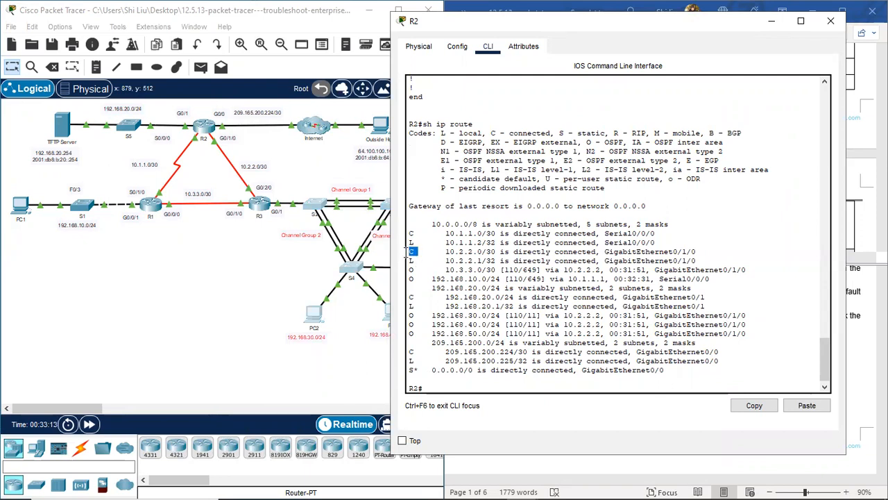
left_click_drag(416, 294, 409, 297)
left_click_drag(416, 348, 410, 351)
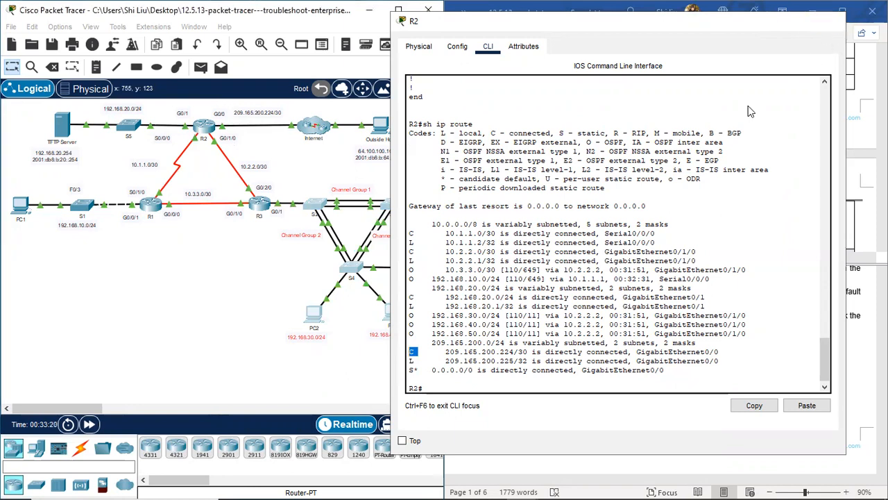
left_click(831, 30)
scroll(570, 368, "down", 3)
scroll(573, 367, "down", 3)
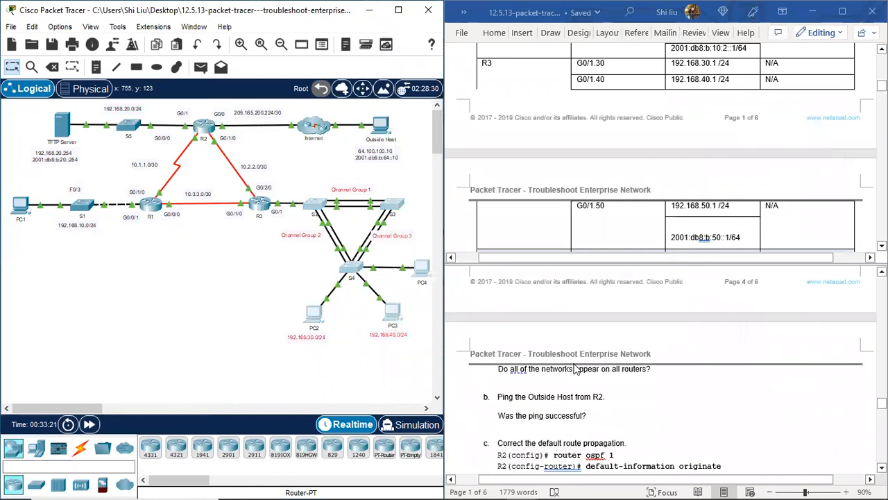
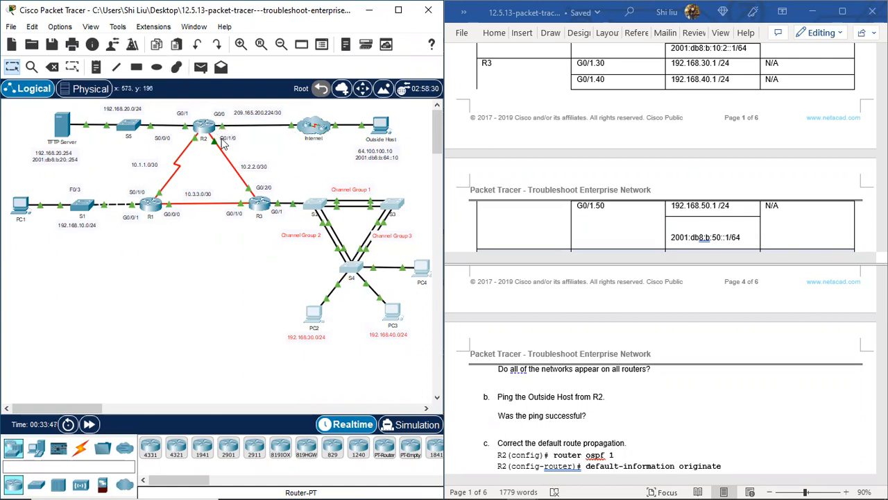
Step: Reopen R2's routing table and examine its gateway of last resort and the static 0.0.0.0/0 default route
left_click(206, 128)
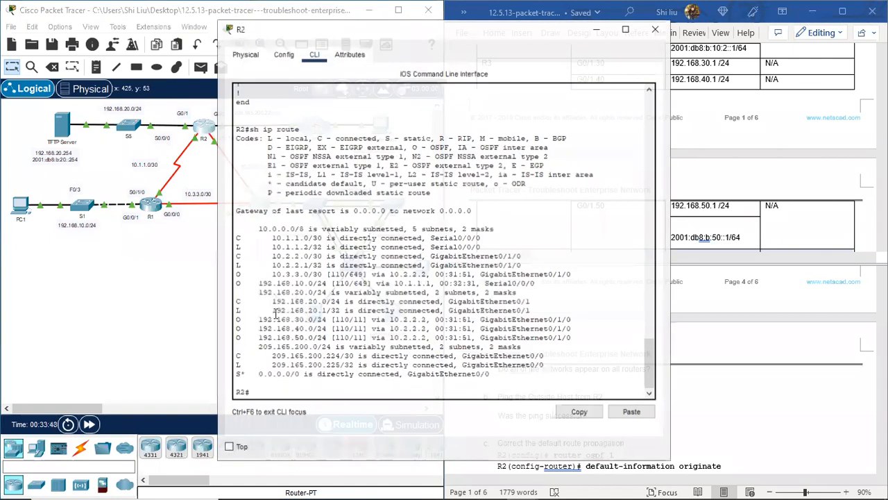
left_click_drag(248, 210, 376, 209)
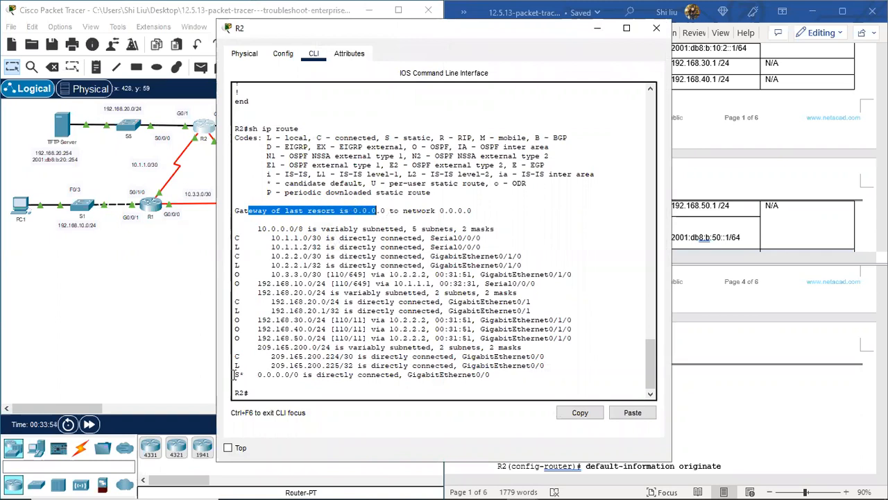
left_click_drag(234, 375, 242, 374)
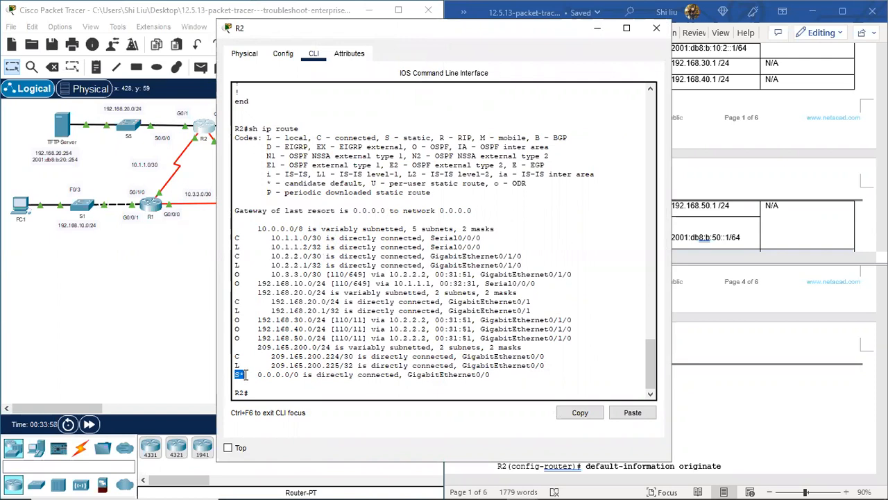
mouse_move(245, 375)
left_mouse_down()
mouse_move(301, 378)
mouse_move(257, 375)
left_mouse_up()
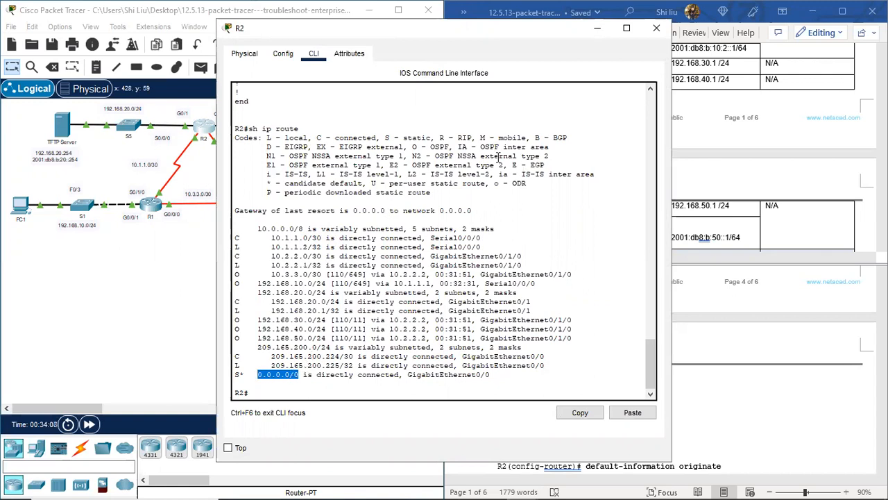
left_click(653, 31)
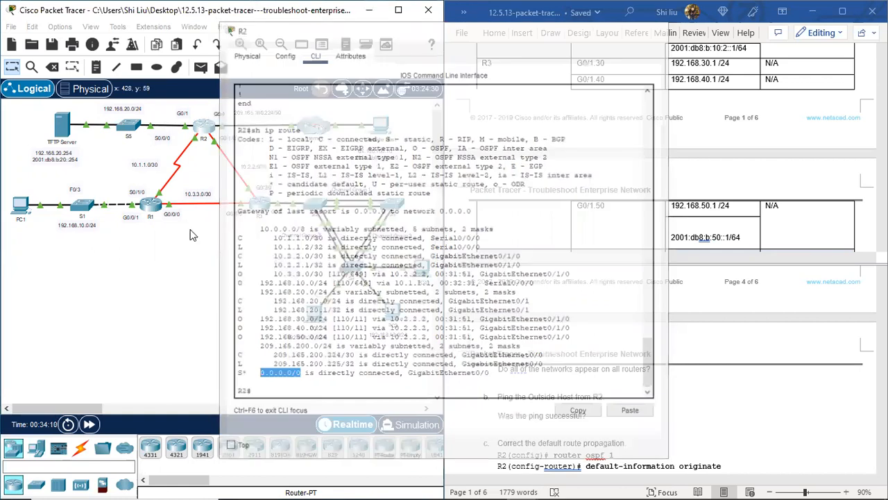
Step: Check the gateway of last resort lines in the routing tables of R1 and R3, closing each router's window
left_click(150, 205)
left_click_drag(386, 238, 233, 239)
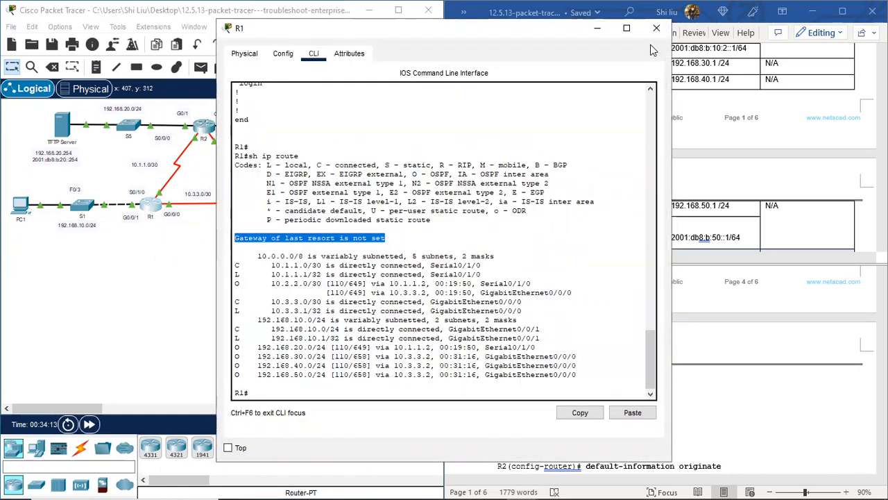
left_click(656, 30)
left_click(320, 217)
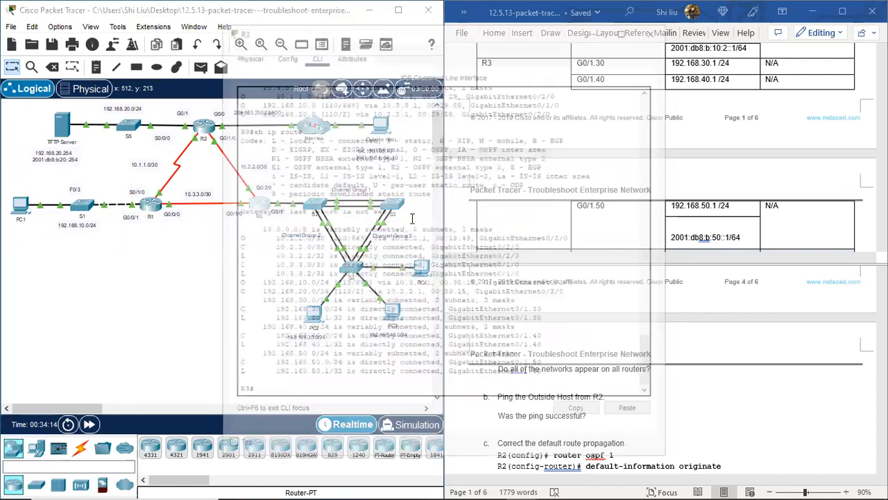
left_click_drag(388, 209, 229, 215)
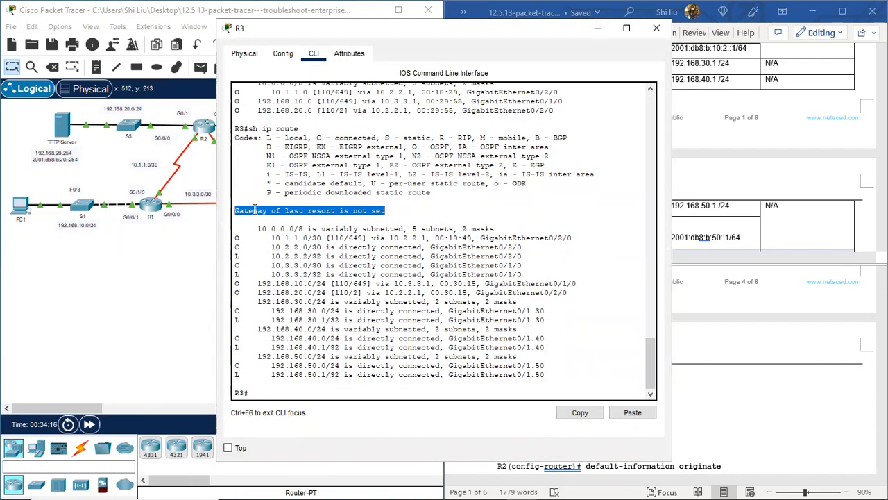
left_click(656, 29)
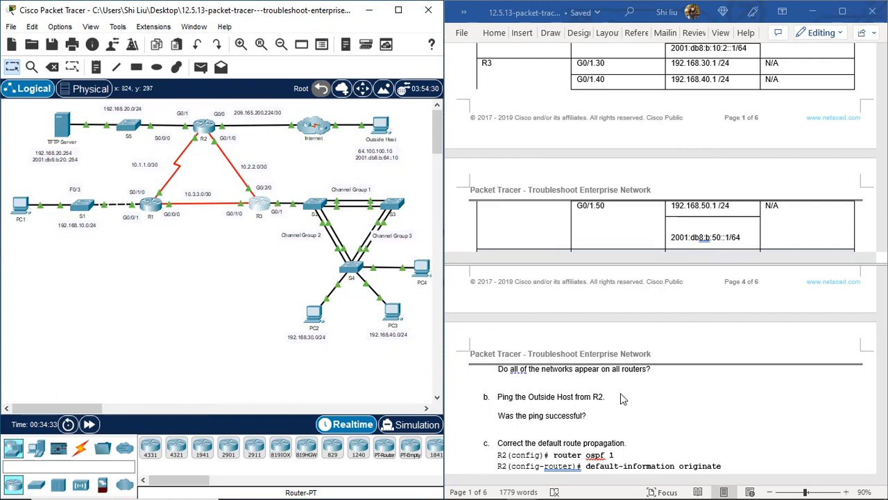
Step: Ping the Outside Host at 64.100.100.10 from R2 twice and close R2's window
scroll(623, 398, "down", 1)
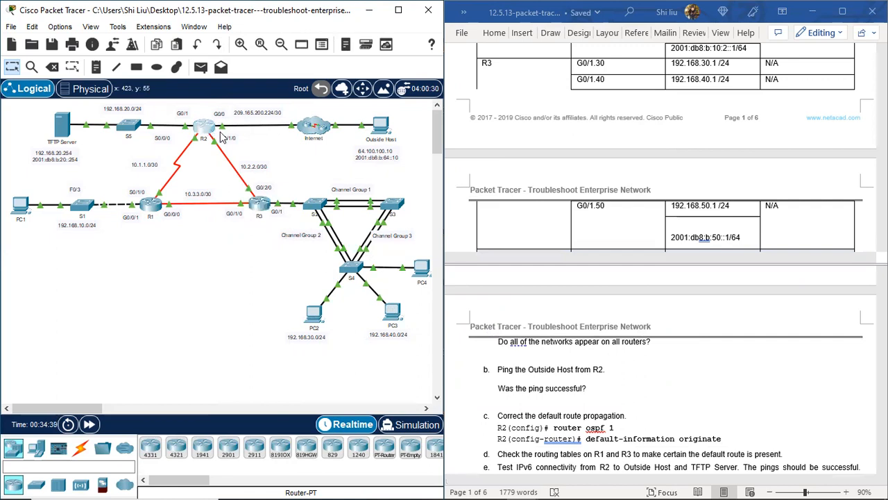
left_click(219, 134)
left_click_drag(445, 32, 729, 76)
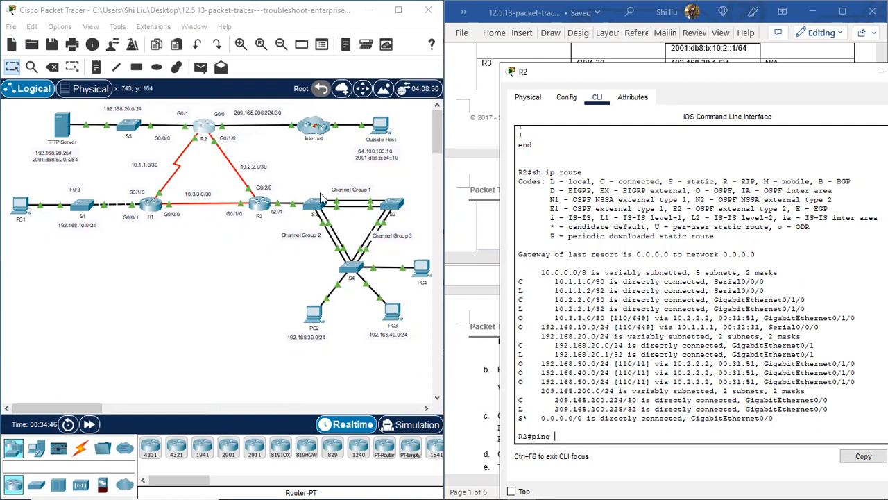
type("64.100.100.10")
key("Return")
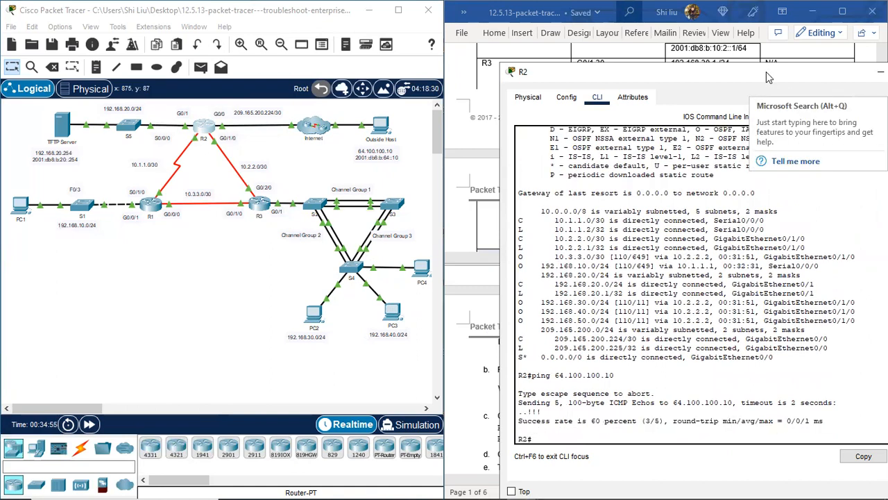
left_click_drag(766, 71, 675, 81)
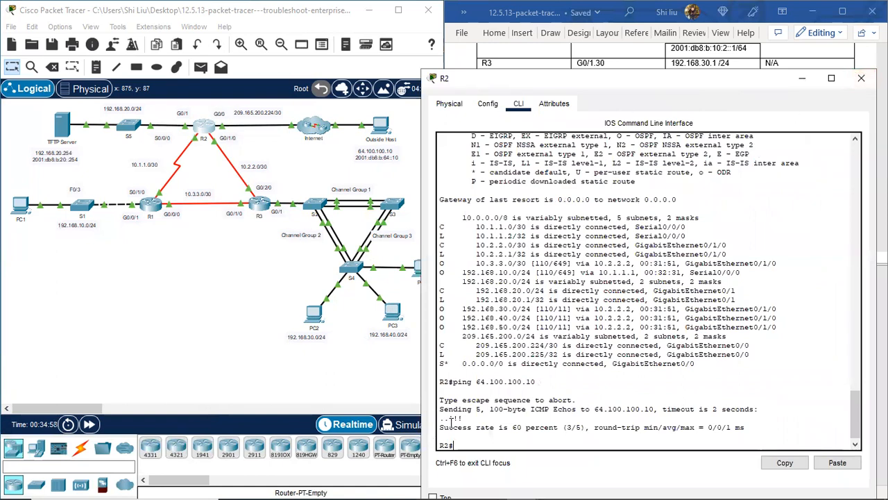
key("Up")
key("Return")
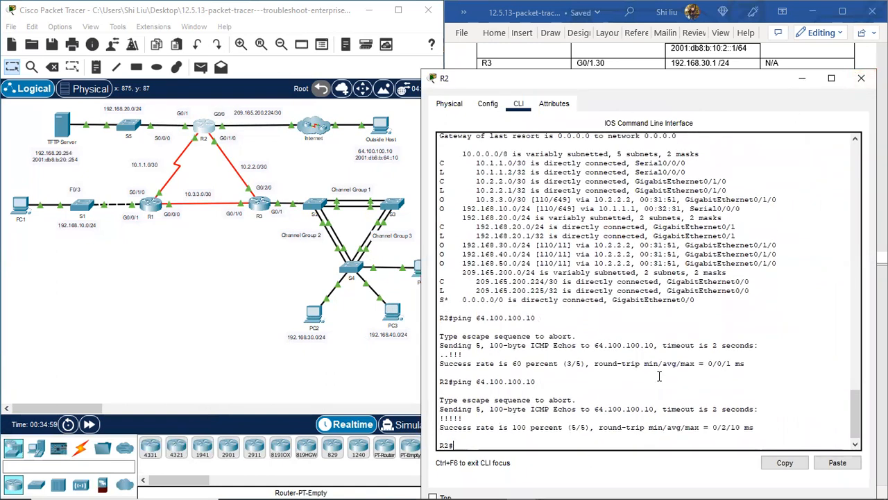
left_click(861, 77)
Step: Open R2's command line beside the default route propagation instructions and enter global configuration mode with "conf t"
scroll(559, 368, "down", 3)
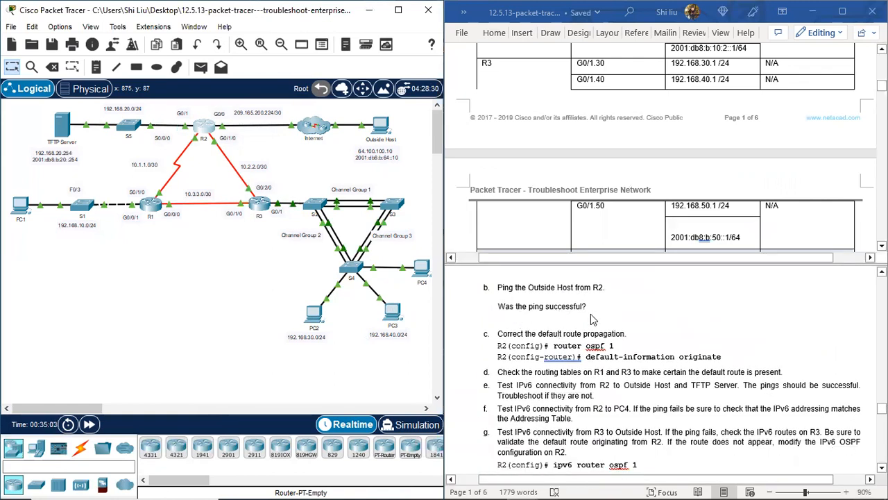
scroll(525, 353, "down", 1)
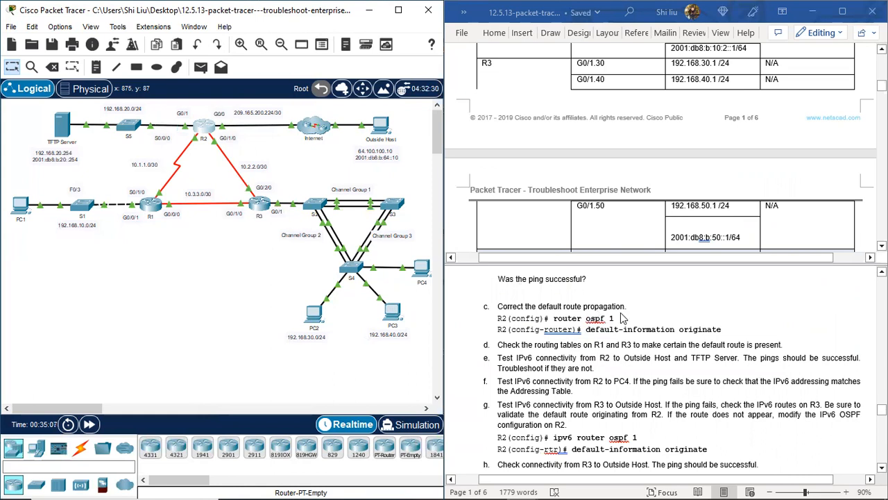
left_click(207, 128)
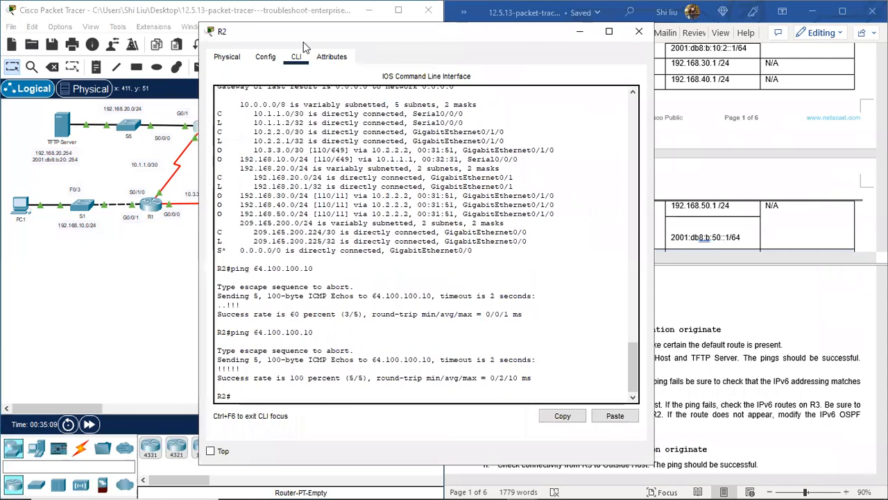
left_click_drag(303, 42, 102, 28)
left_click(43, 381)
type("confo t")
key("Return")
type("conf t")
key("Return")
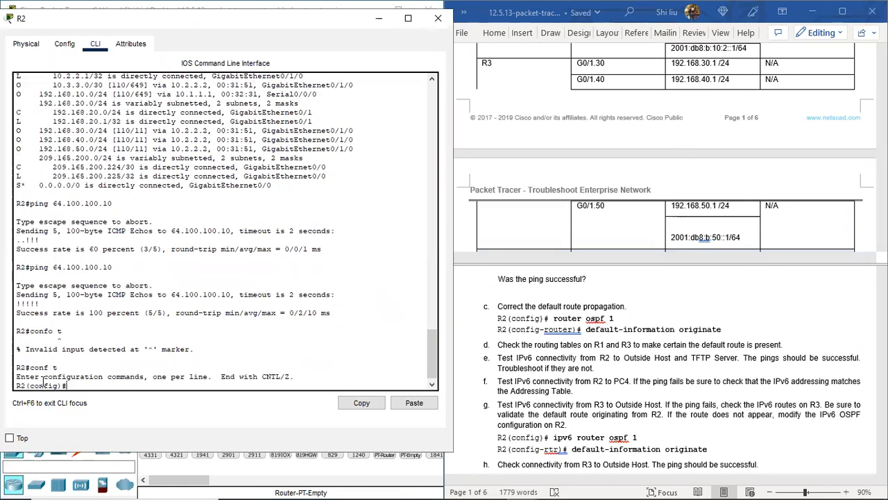
Step: Enable default route propagation on R2 with "router ospf 1" and "default-information originate", and close its window
type("router ospf 1")
key("Return")
type("d")
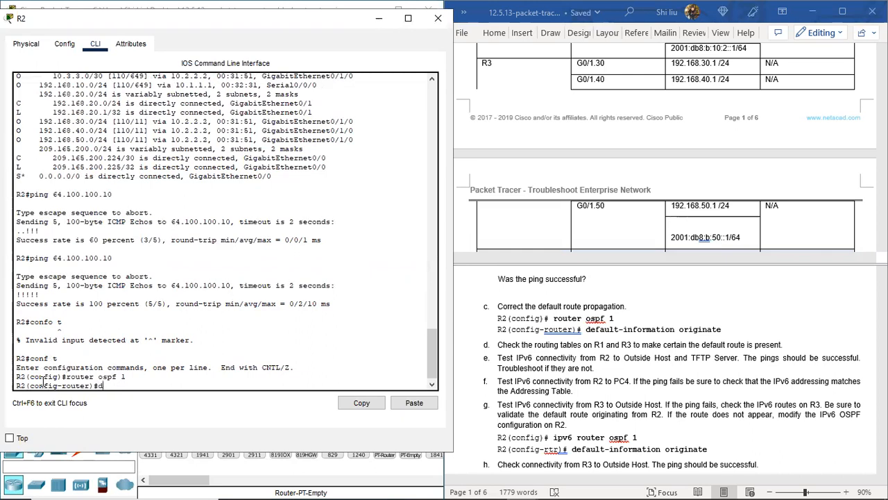
type("efault-information originate")
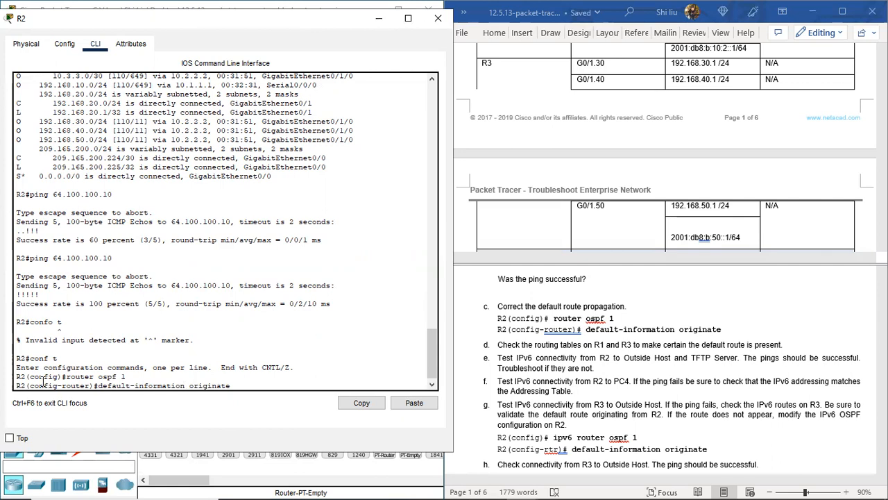
key("Return")
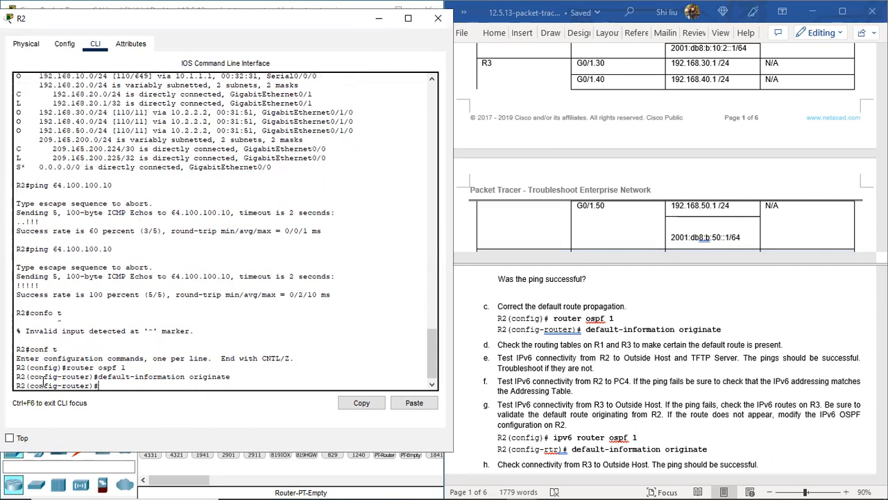
mouse_move(238, 379)
left_mouse_down()
mouse_move(167, 386)
mouse_move(101, 376)
mouse_move(229, 376)
left_mouse_up()
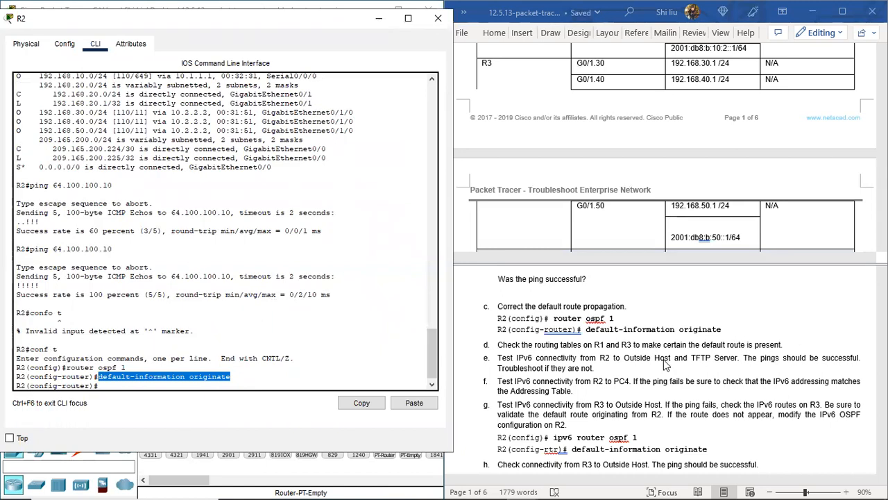
scroll(666, 362, "down", 1)
left_click(440, 22)
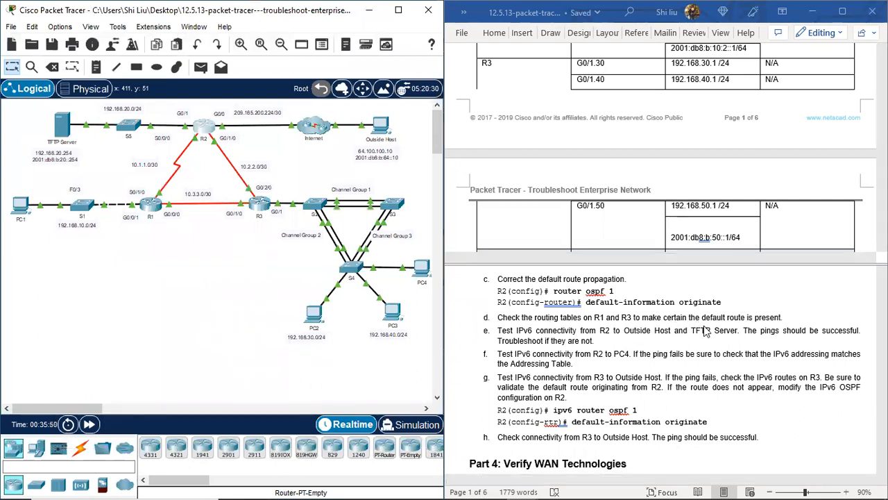
Step: Display R1's routing table again with "sh ip route" and check it for the OSPF default route
left_click(149, 203)
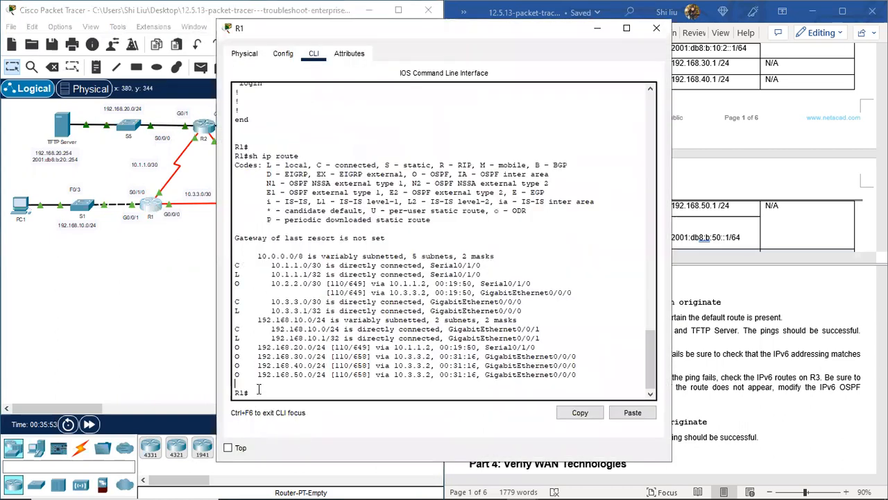
key("Up")
key("Return")
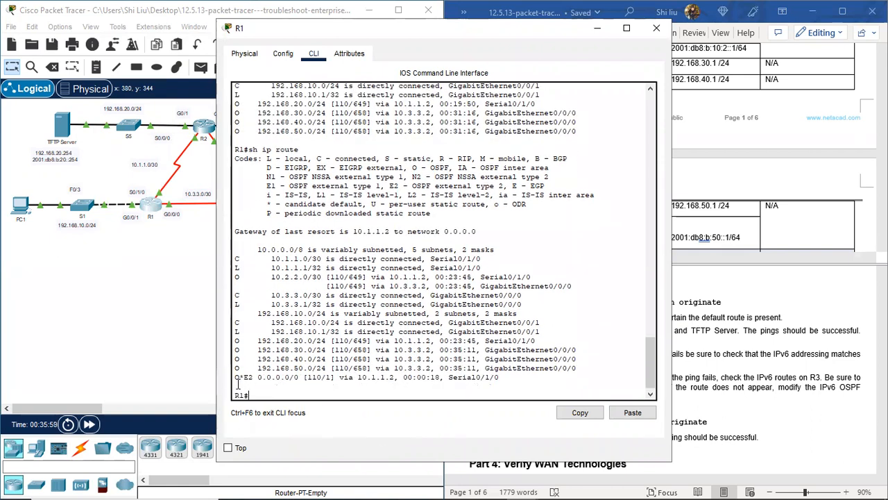
left_click_drag(236, 377, 298, 379)
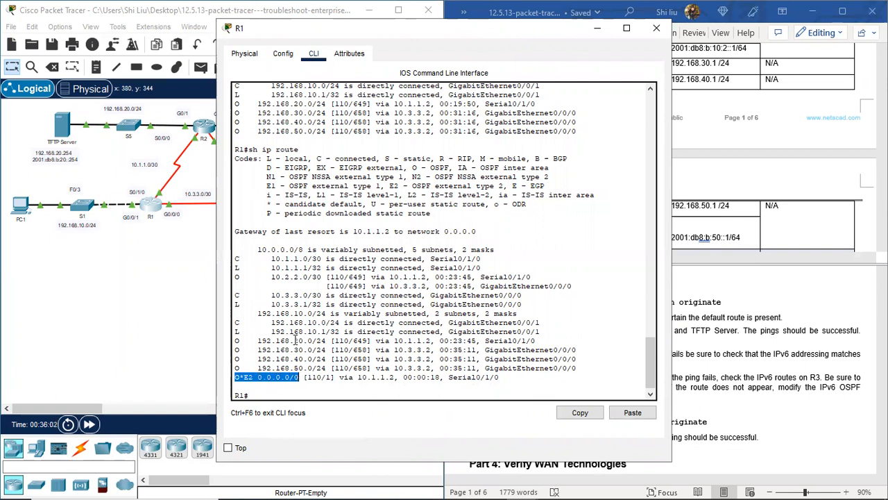
Step: Check the gateway of last resort in R1's routing table against R2 in the topology and close R1's window
left_click_drag(244, 232, 373, 238)
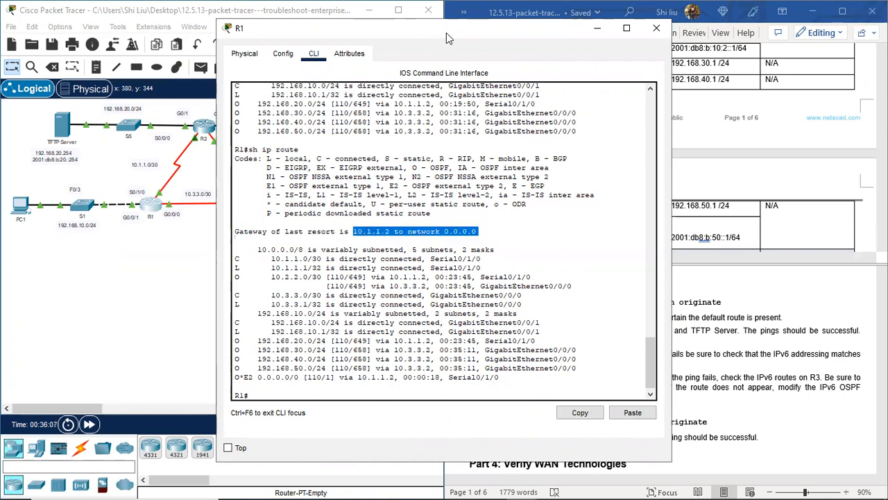
left_click_drag(446, 32, 602, 82)
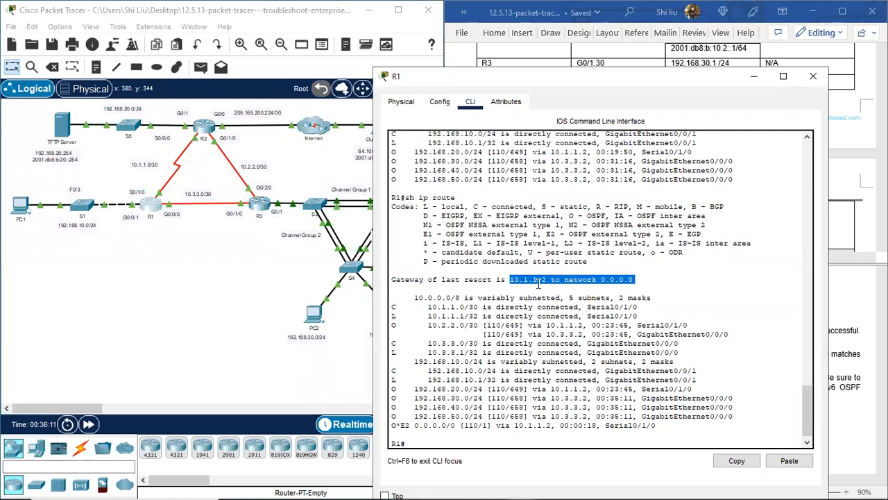
left_click(201, 142)
left_click_drag(201, 138, 202, 148)
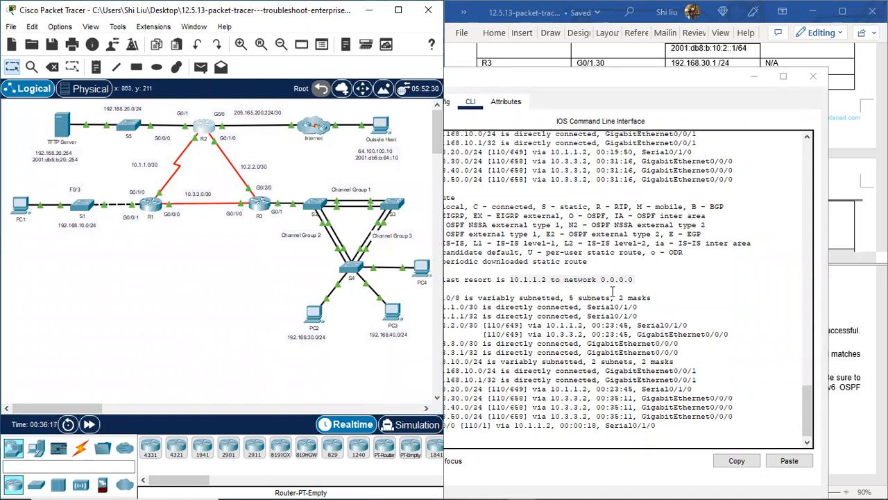
left_click(817, 81)
left_click(816, 79)
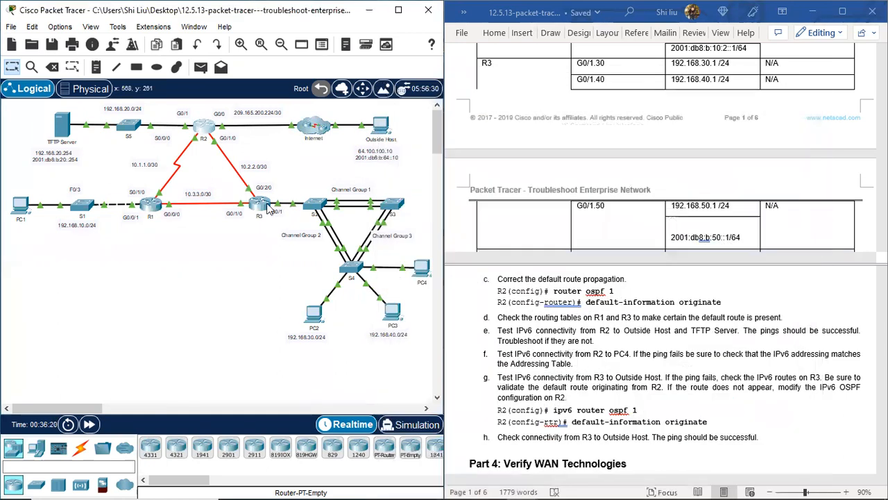
Step: Display R3's routing table with "sh ip route" and check its OSPF default route and gateway of last resort
key("Up")
key("Return")
key("space")
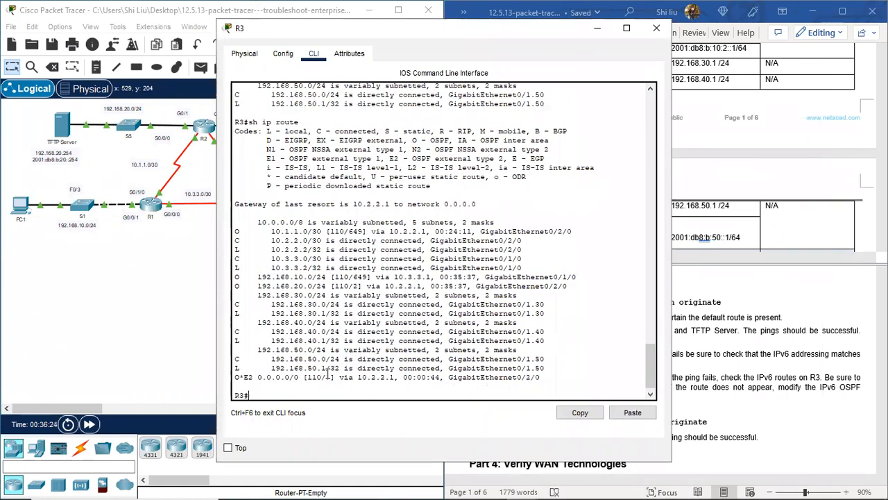
left_click_drag(234, 379, 304, 379)
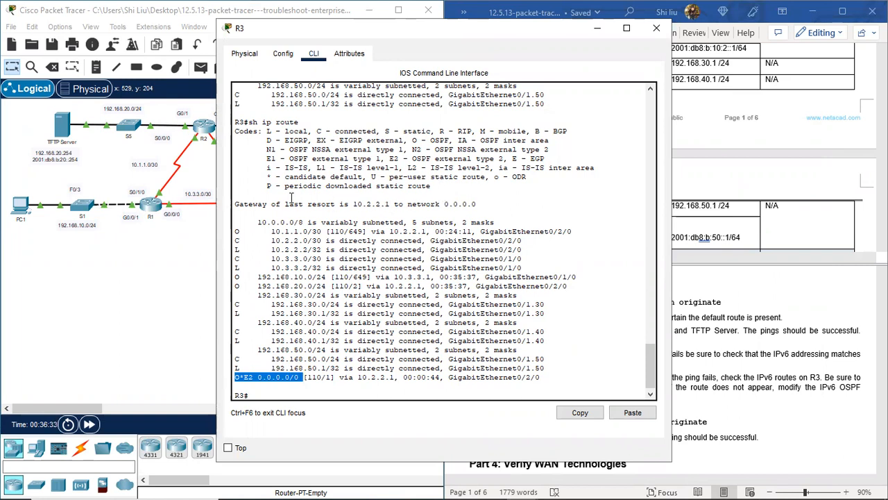
left_click_drag(248, 204, 450, 210)
Step: Compare R3's gateway of last resort with the one in the earlier routing table output and close R3's window
scroll(401, 149, "up", 10)
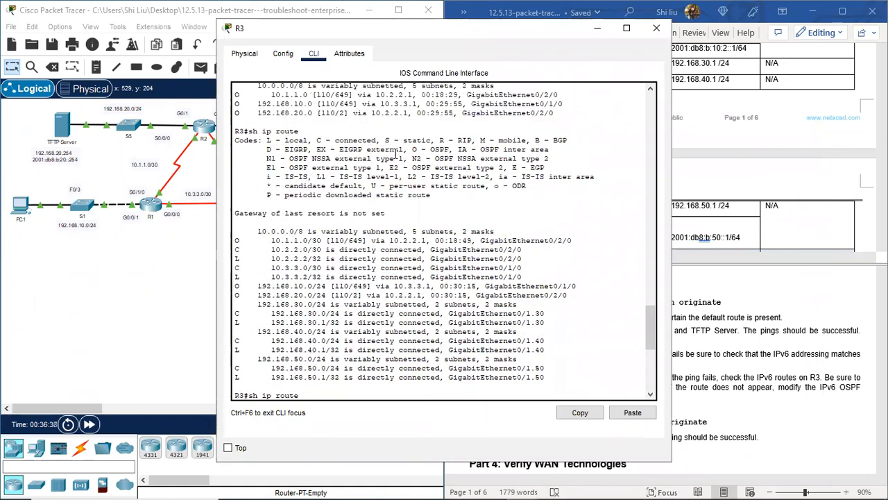
left_click_drag(323, 211, 407, 217)
scroll(404, 223, "down", 6)
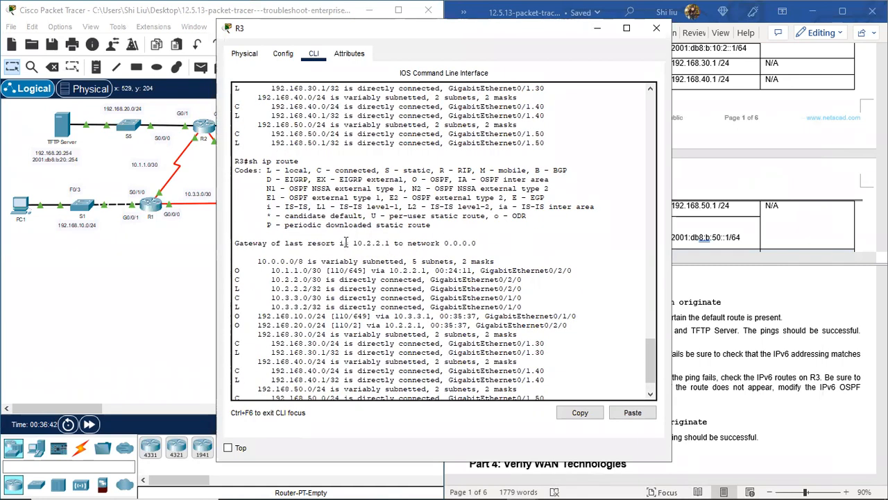
left_click_drag(336, 242, 427, 243)
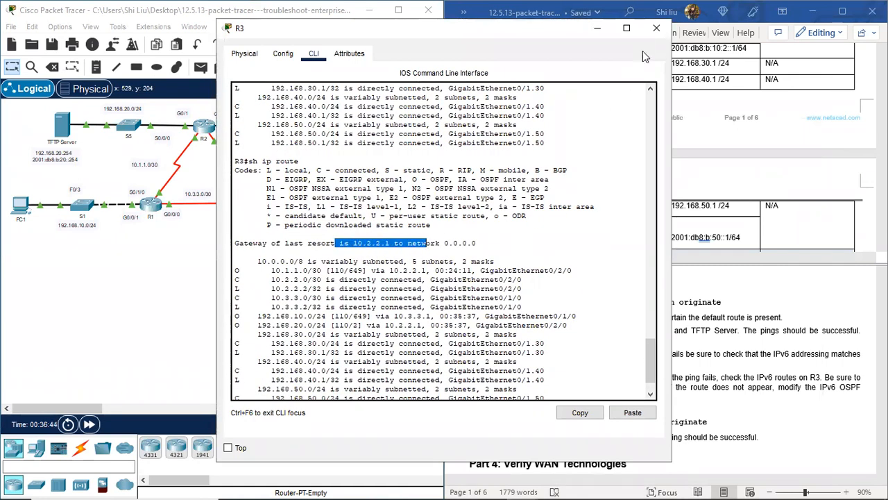
left_click(657, 28)
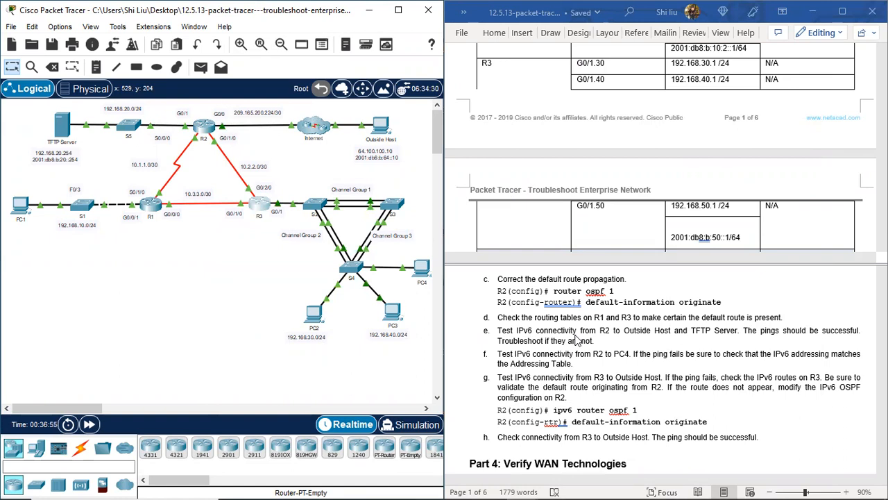
Step: Read the IPv6 connectivity instructions, open R2's command line and leave router configuration mode with "end"
scroll(602, 333, "down", 1)
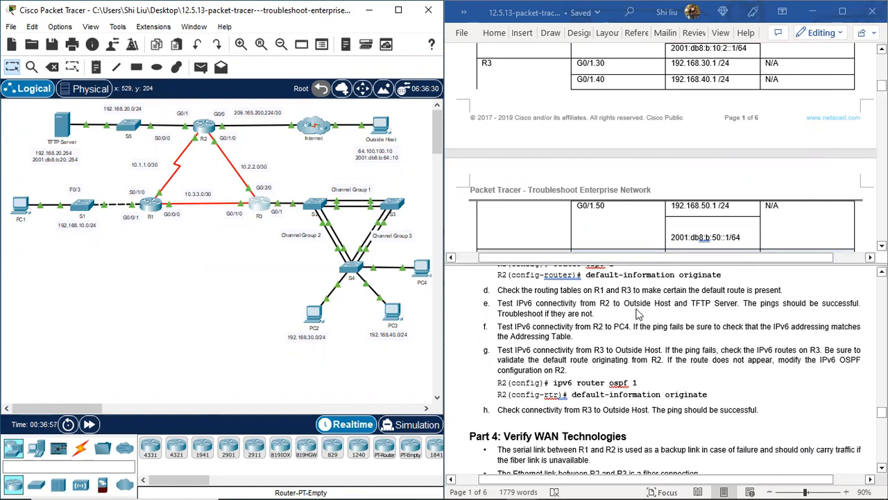
scroll(709, 316, "down", 1)
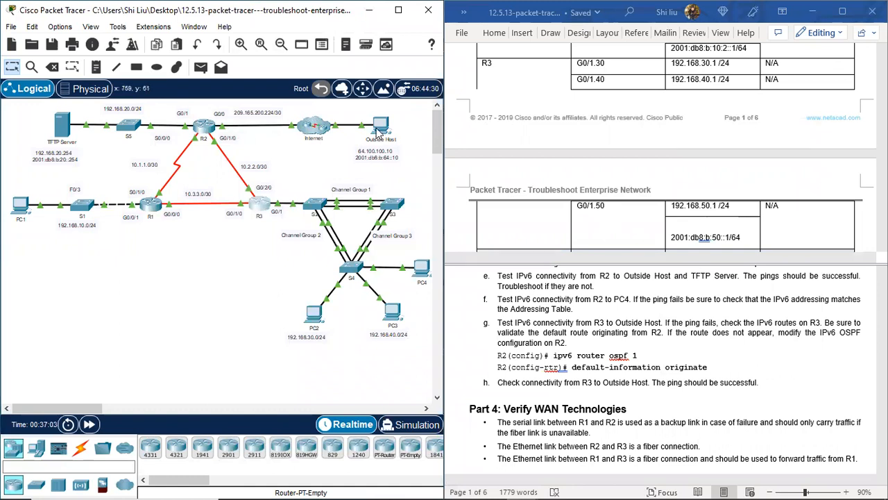
left_click(205, 128)
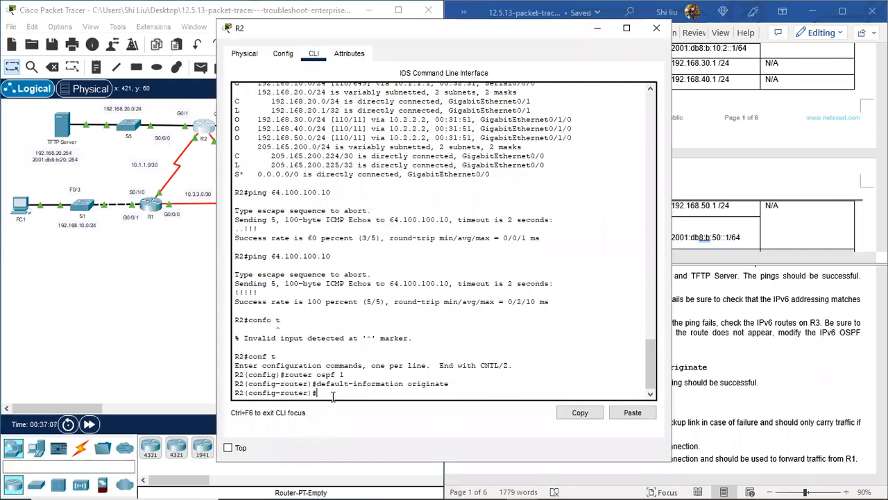
type("end")
key("Return")
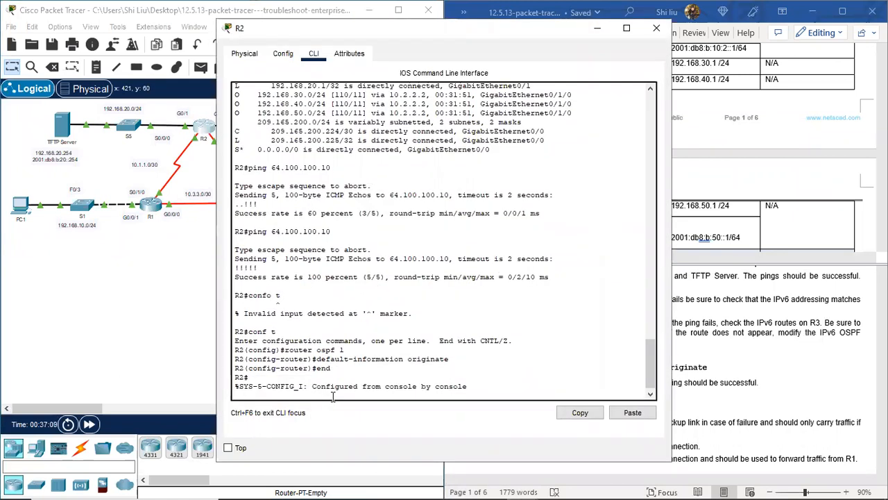
key("Return")
Step: Test IPv6 connectivity from R2 to the TFTP Server with "ping 2001:db8:b:20::254"
type("ping")
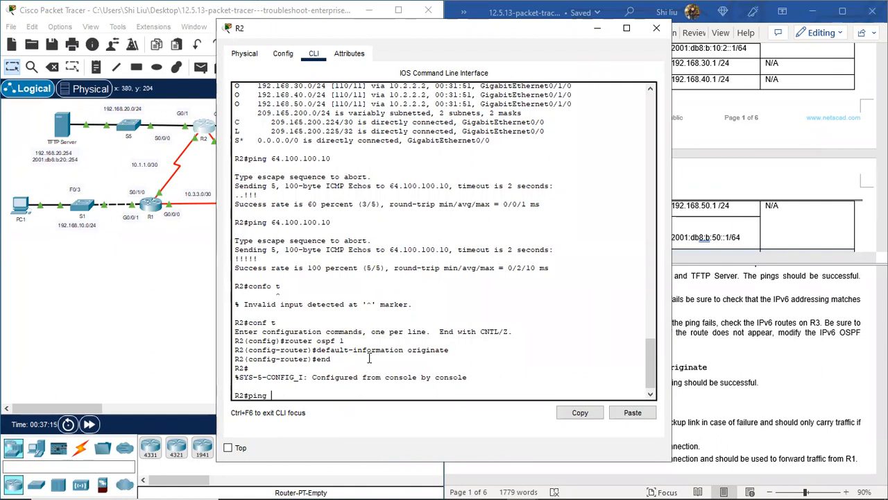
type("2001:d")
type("b8:b:20::254")
key("Return")
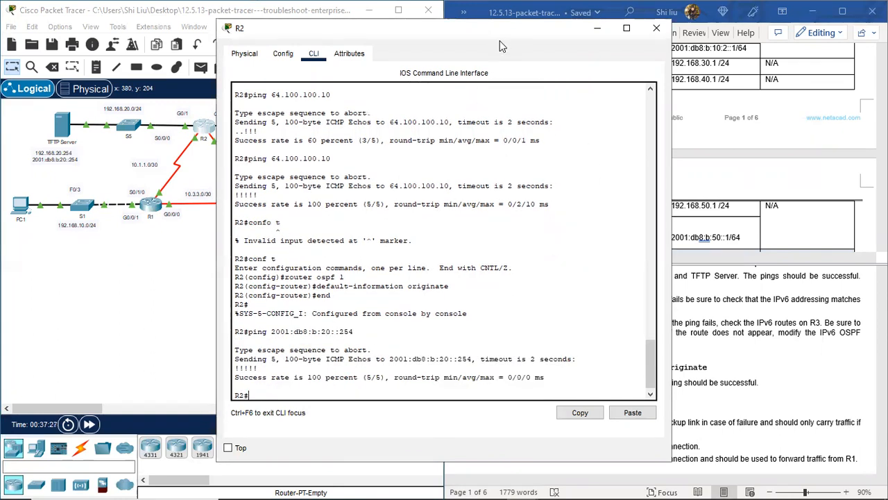
Step: Test IPv6 connectivity from R2 to the Outside Host with "ping 2001:db8:b:64::10" and close R2's window
left_click_drag(489, 32, 698, 33)
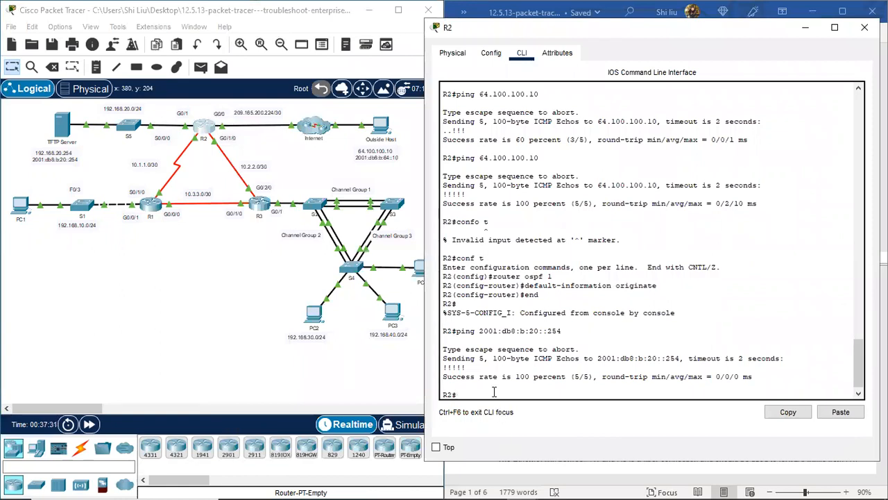
type("ping 2001:db8")
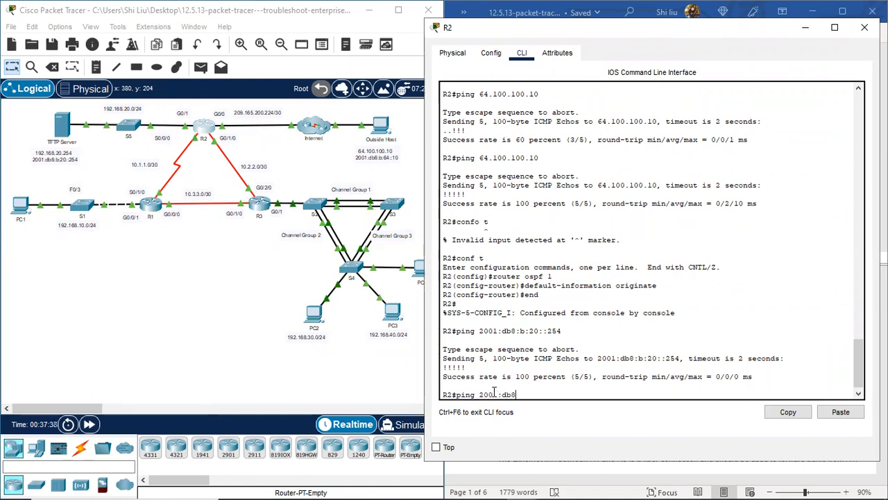
type(":b:64::10")
key("Return")
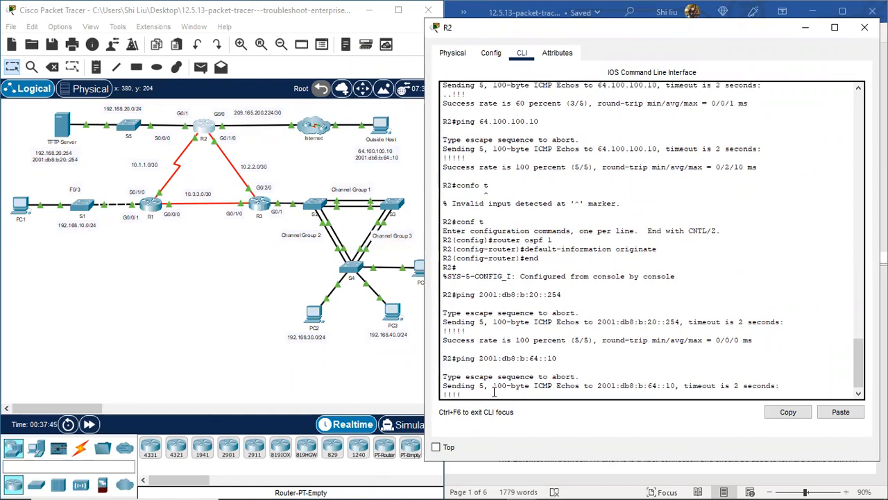
left_click(864, 27)
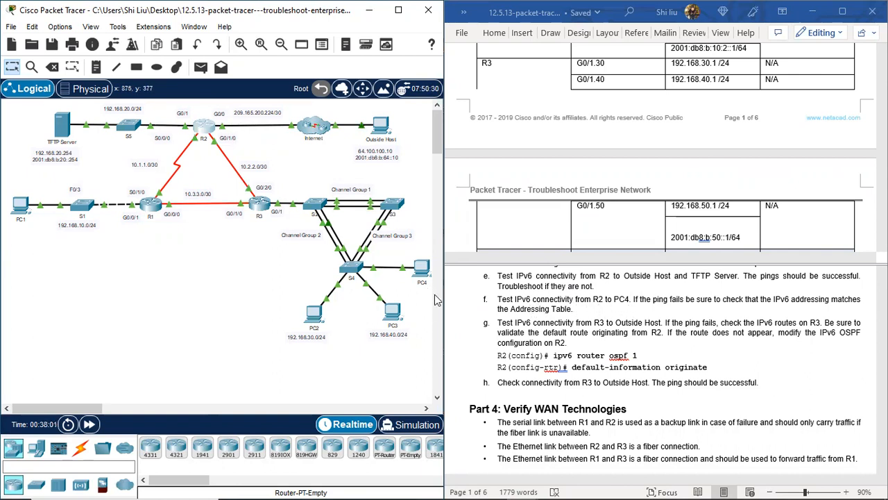
Step: Open R2's command line beside PC4's addressing, ping PC4 at 2001:db8:b:50::10, and close R2's window
left_click_drag(70, 406, 92, 408)
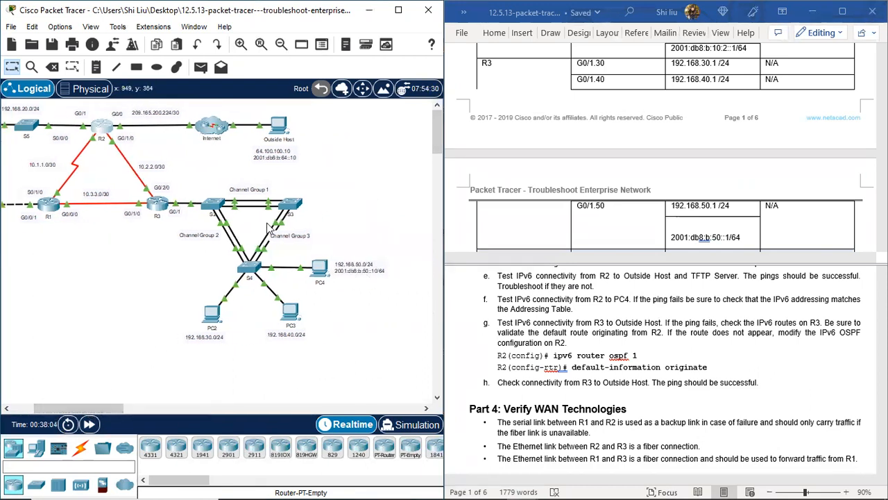
left_click(100, 126)
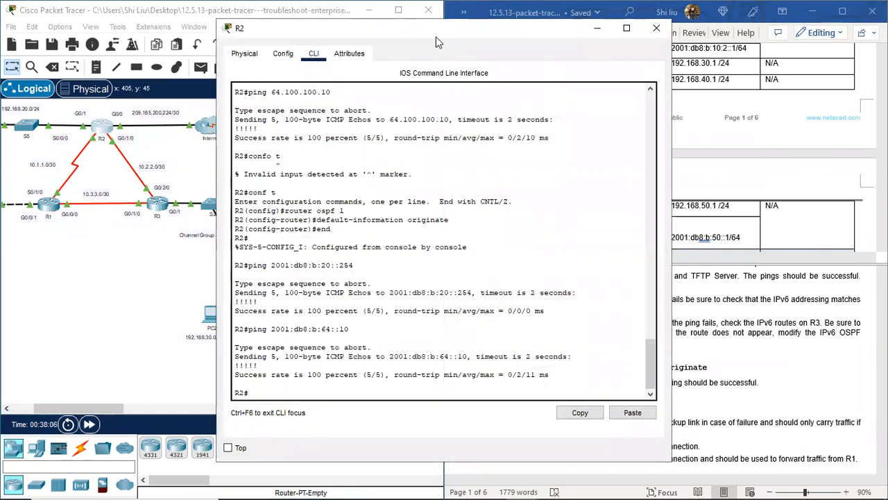
left_click_drag(436, 37, 596, 34)
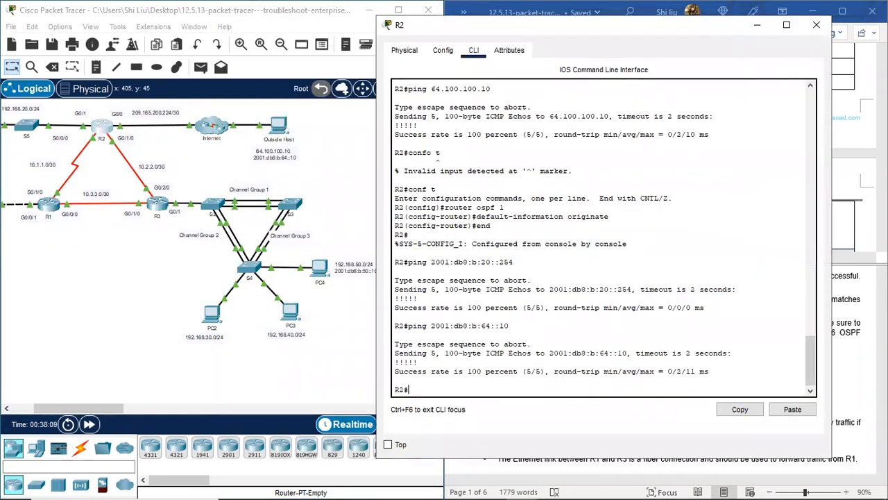
left_click_drag(639, 28, 671, 62)
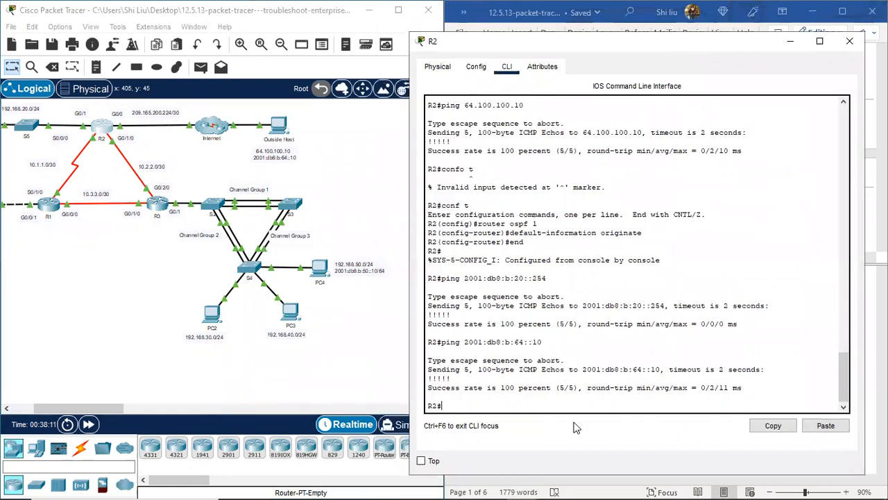
type("ping")
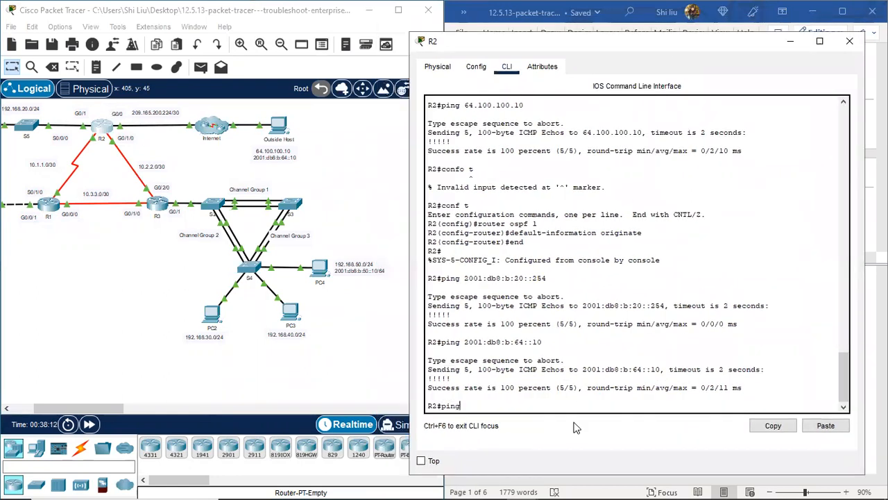
type("2001")
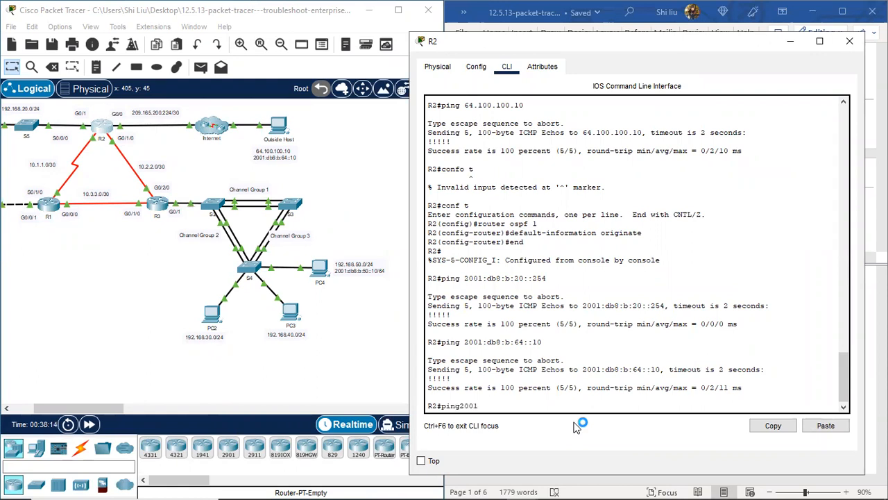
type(":db8:b:50::10")
key("Return")
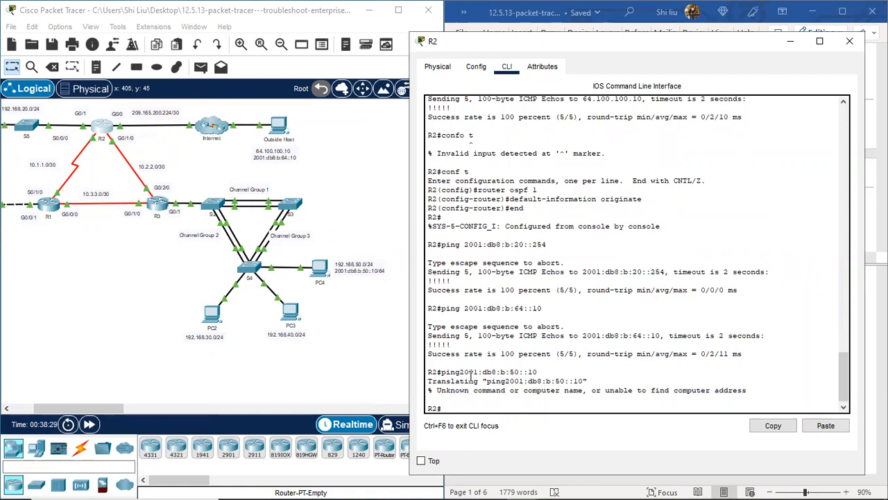
key("Up")
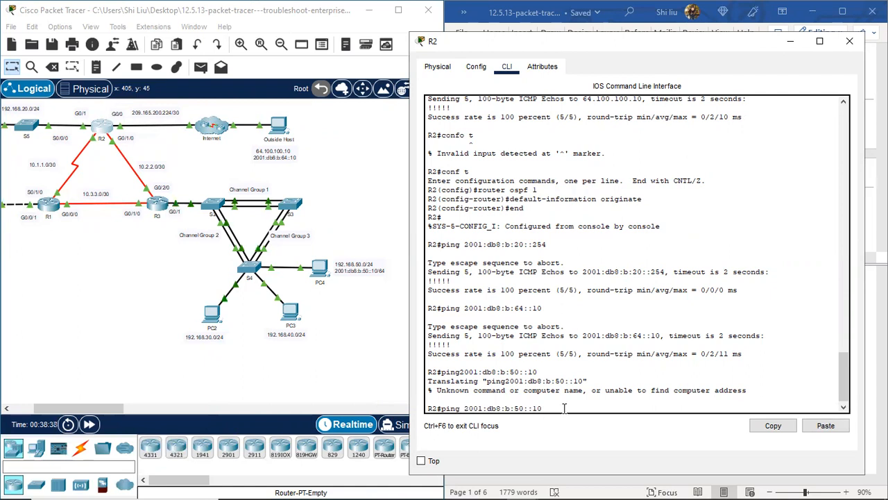
key("Return")
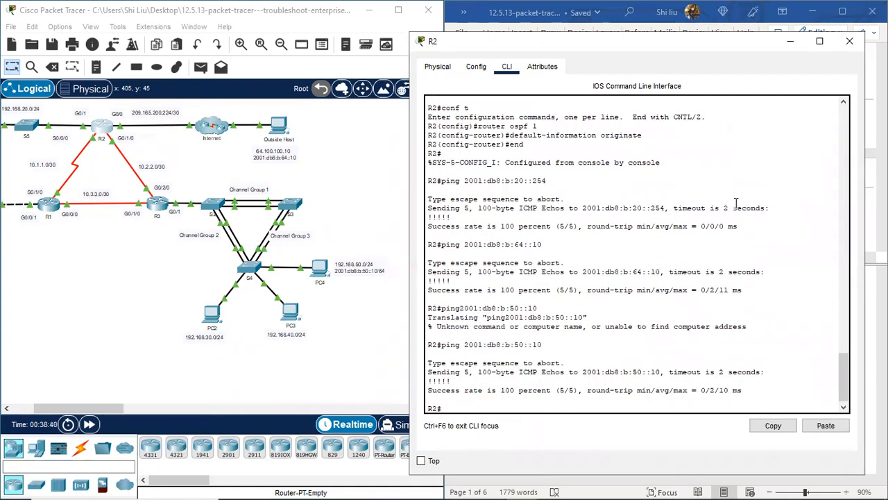
left_click(849, 41)
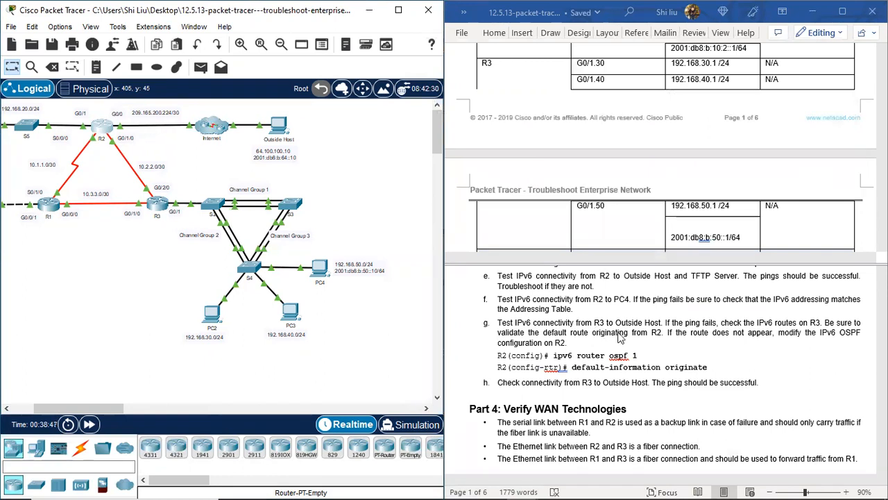
Step: Open R3's command line beside the topology, ping the Outside Host at 2001:db8:b:64::10 and check the success rate
left_click(158, 206)
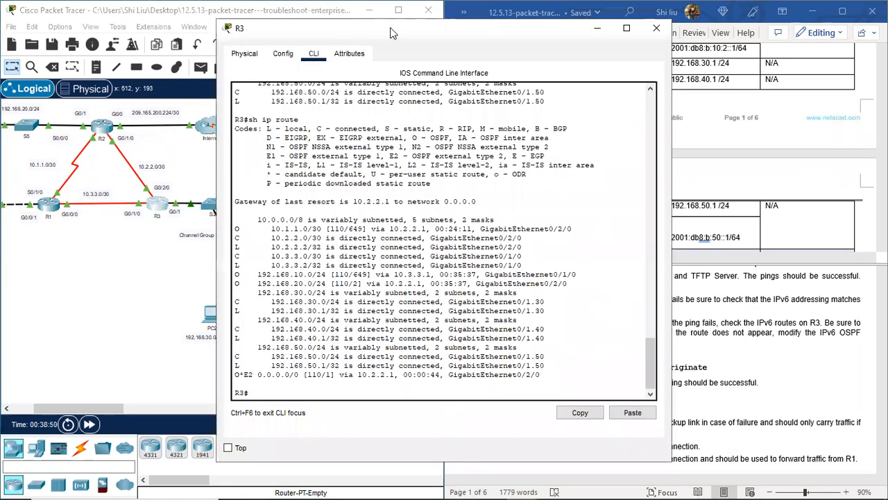
left_click_drag(399, 36, 607, 37)
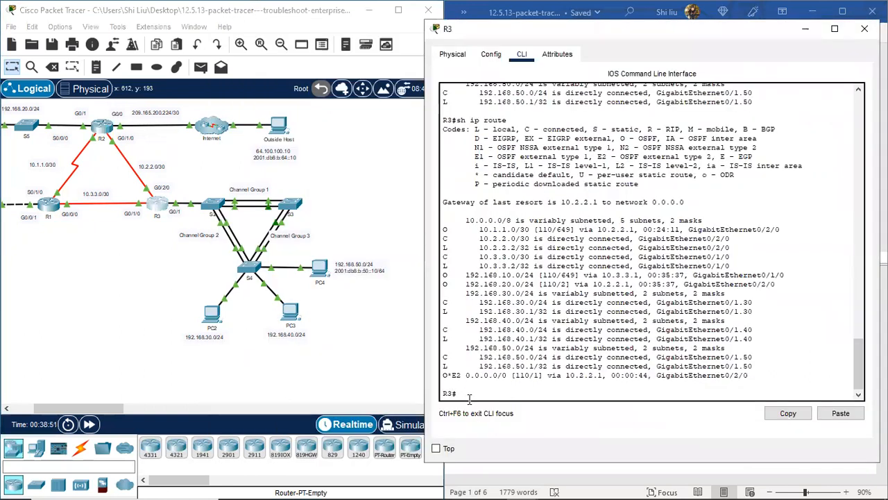
type("ping 2001:db8:b:64::10")
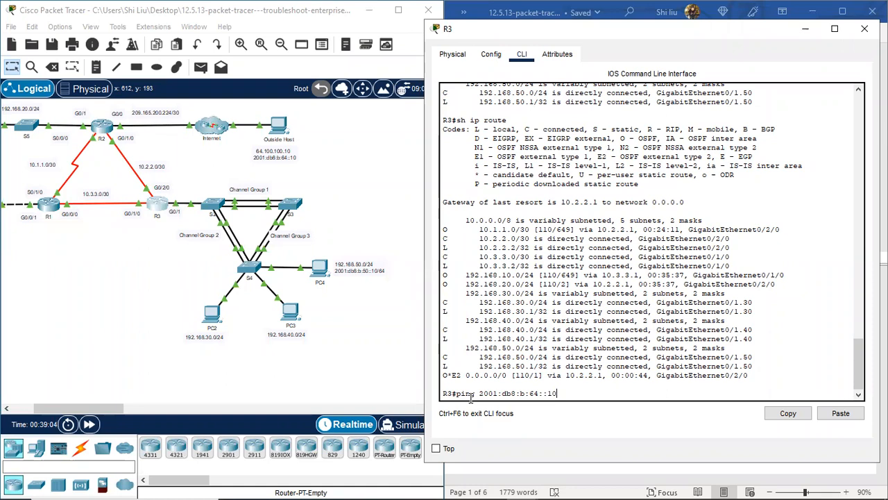
key("Return")
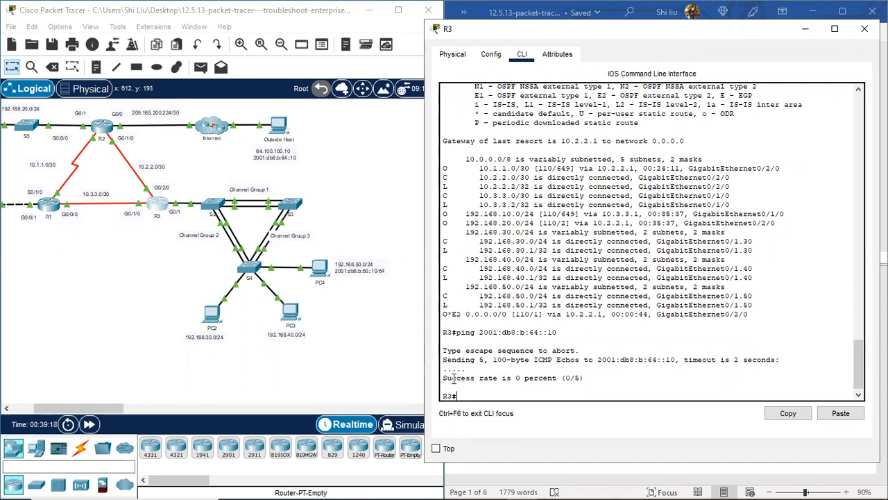
left_click_drag(479, 377, 579, 383)
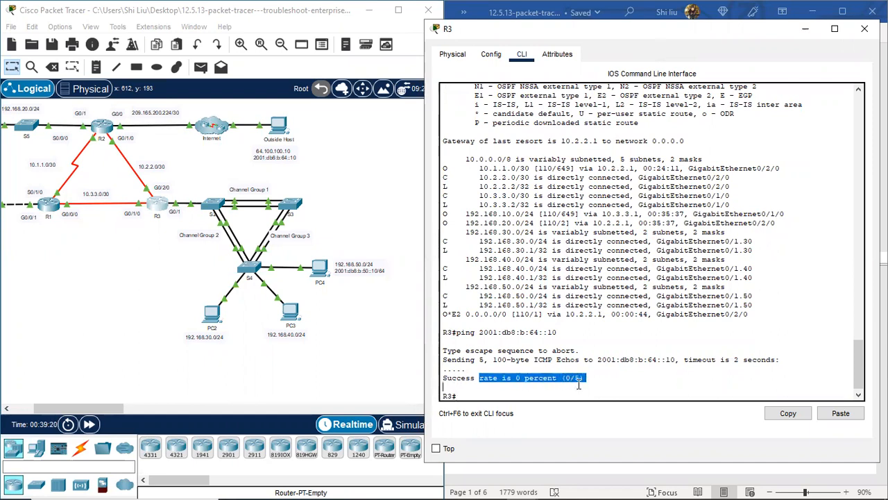
Step: Display R3's IPv6 routing table with "sh ipv6 route" beside the lab instructions, check it for a default route, and close R3's window
left_click_drag(705, 34, 698, 36)
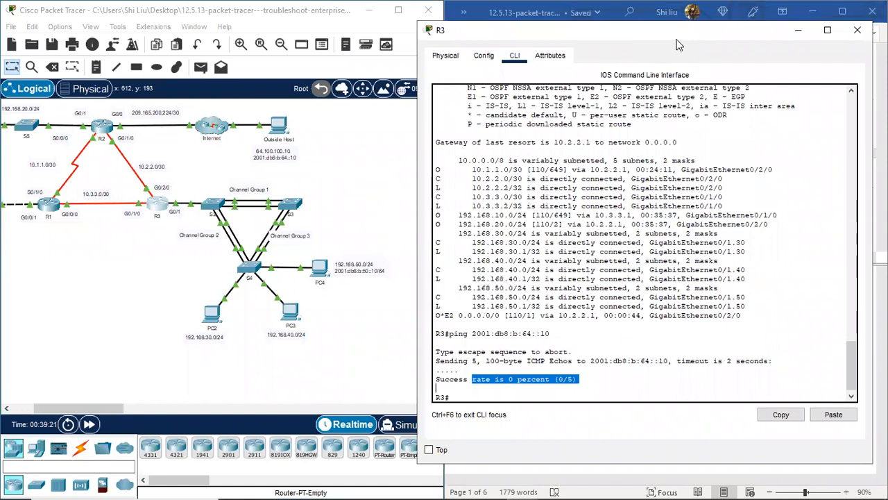
left_click_drag(679, 45, 287, 40)
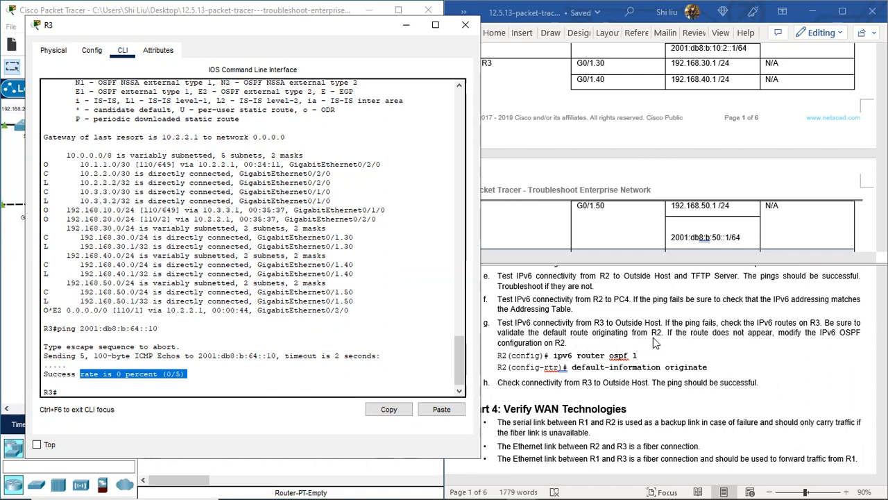
left_click(89, 392)
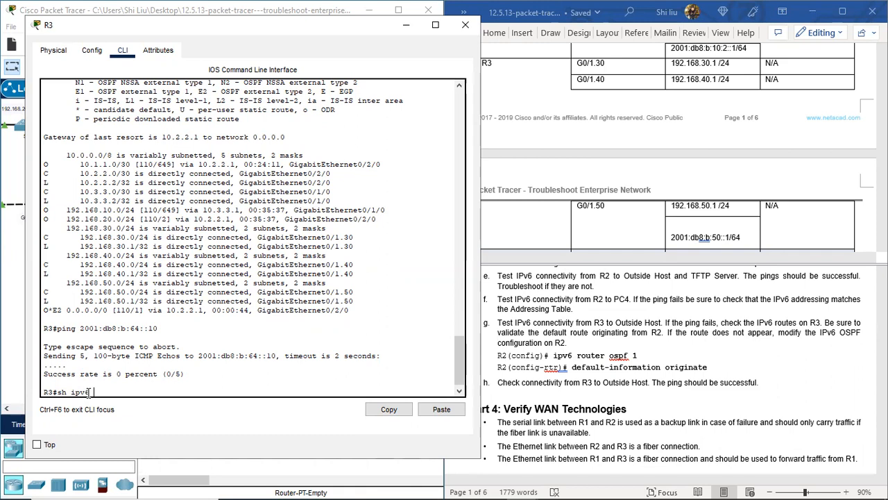
type("sh ipv6 route")
key("Return")
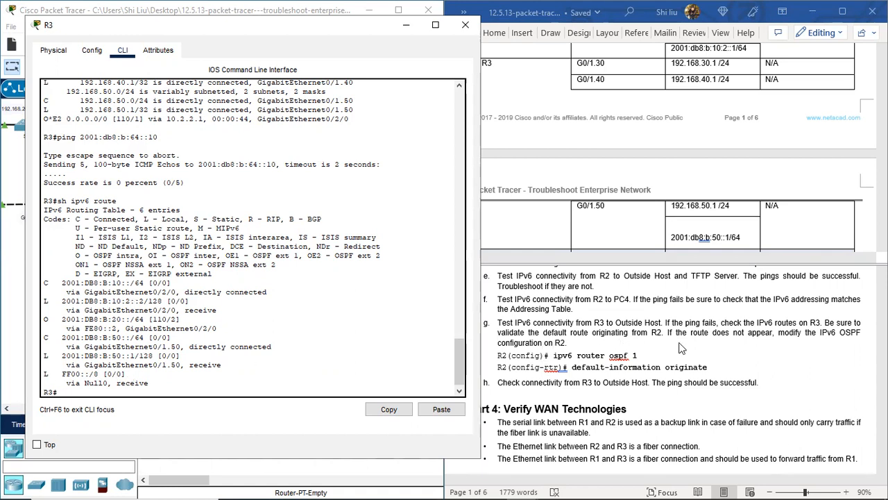
left_click(465, 27)
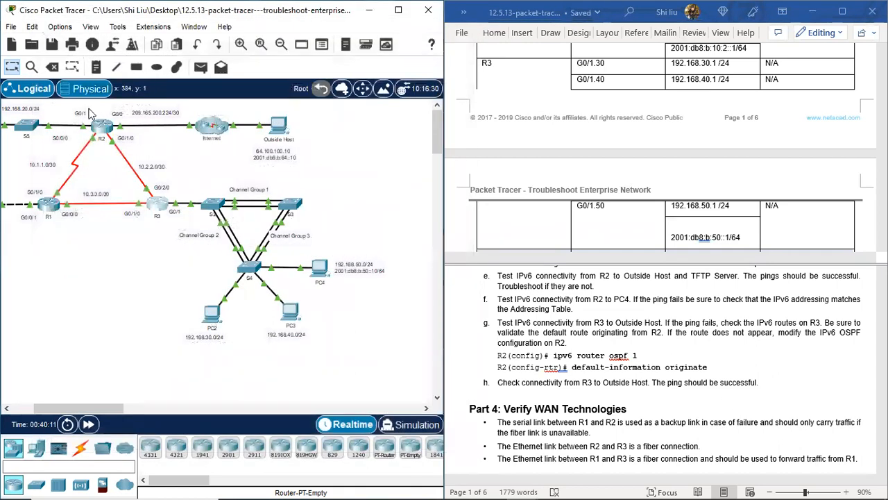
Step: Open R2's command line beside the lab instructions and enter global configuration mode with "conf t"
left_click(102, 128)
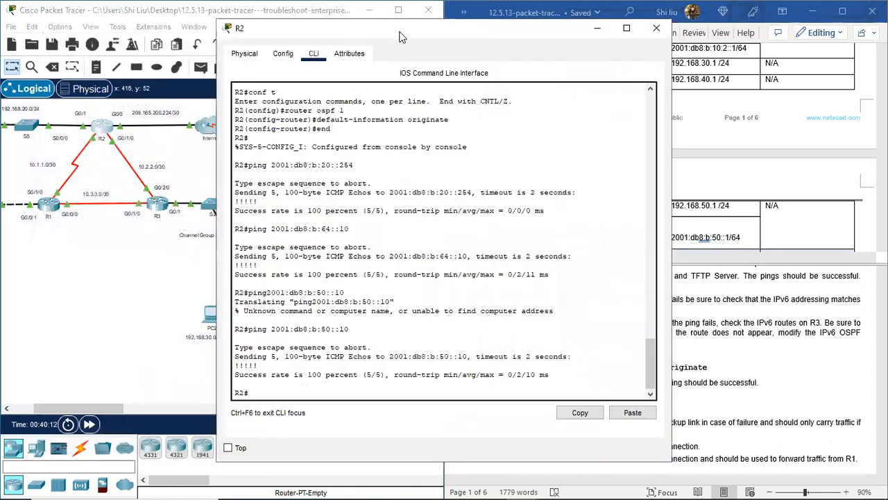
left_click_drag(299, 36, 100, 34)
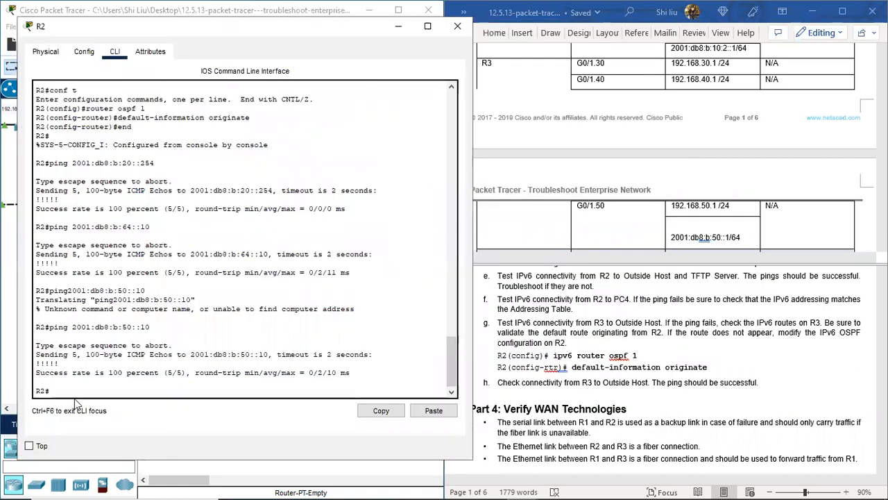
type("conf ot")
key("Return")
type("conf")
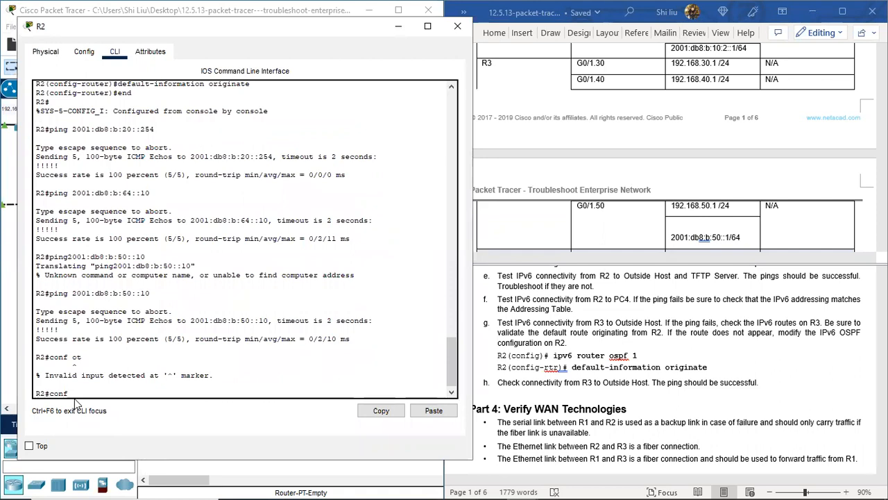
type(" t")
key("Return")
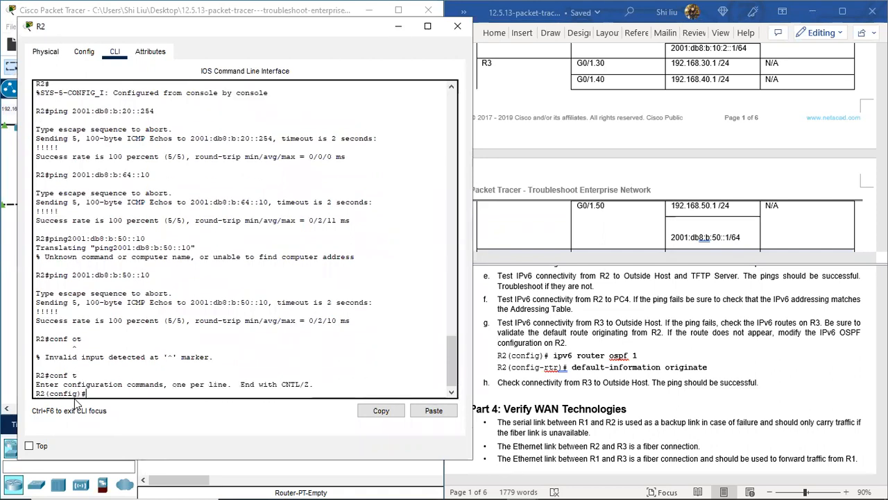
Step: Configure "default-information originate" under "ipv6 router ospf 1" on R2 and close its window
type("ipv6")
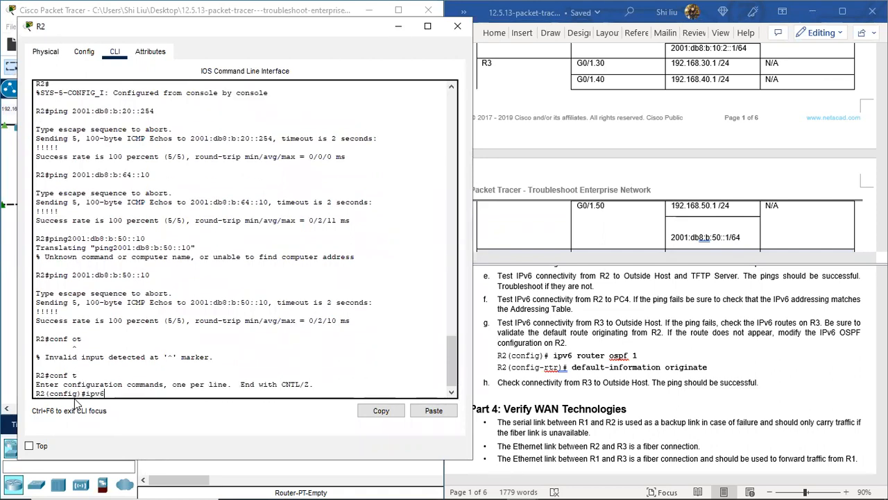
type(" router ospf 1")
key("Return")
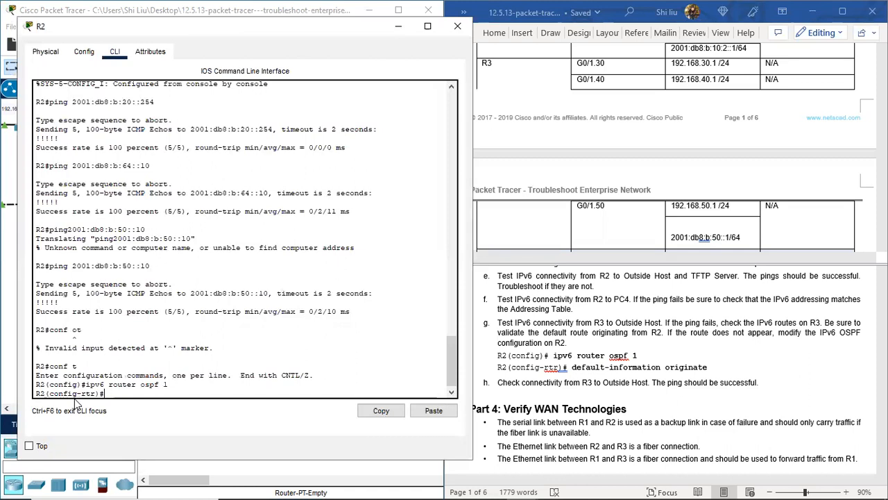
type("default-information ori")
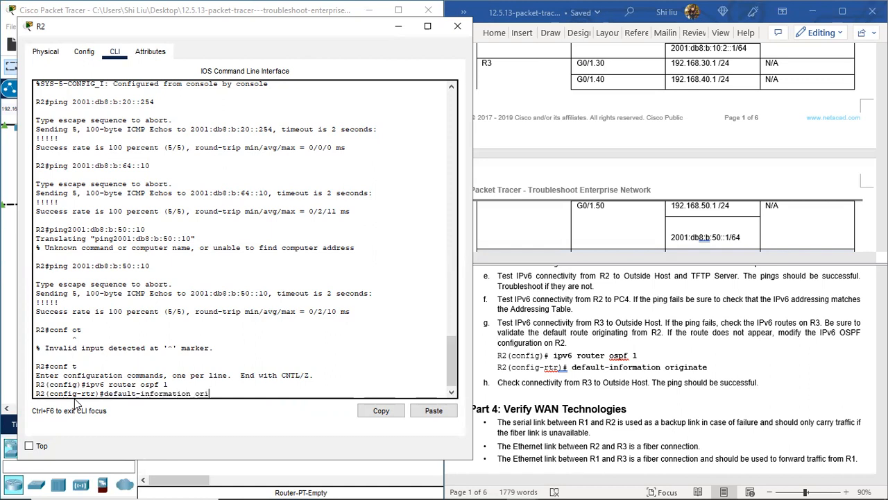
type("ginate")
key("Return")
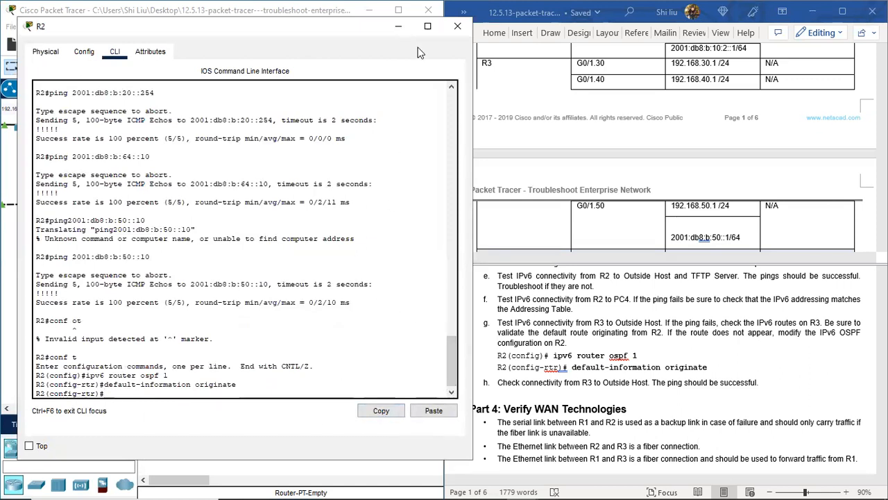
left_click(456, 27)
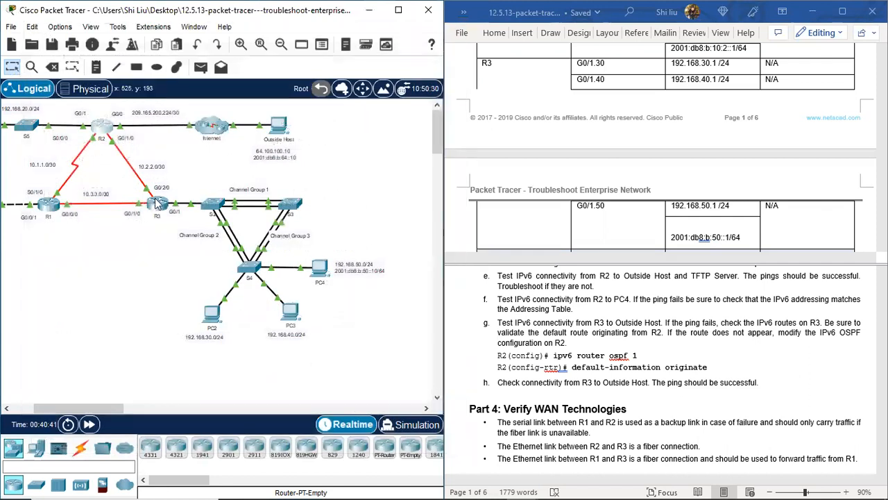
Step: Reopen R3's command line, rerun "sh ipv6 route", and highlight the ::/0 default route in the table
left_click(161, 214)
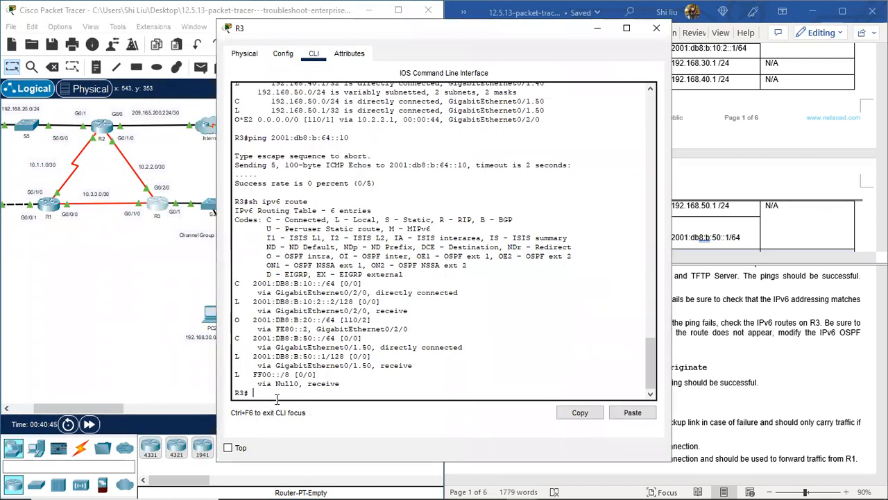
key("Return")
key("Return")
key("Up")
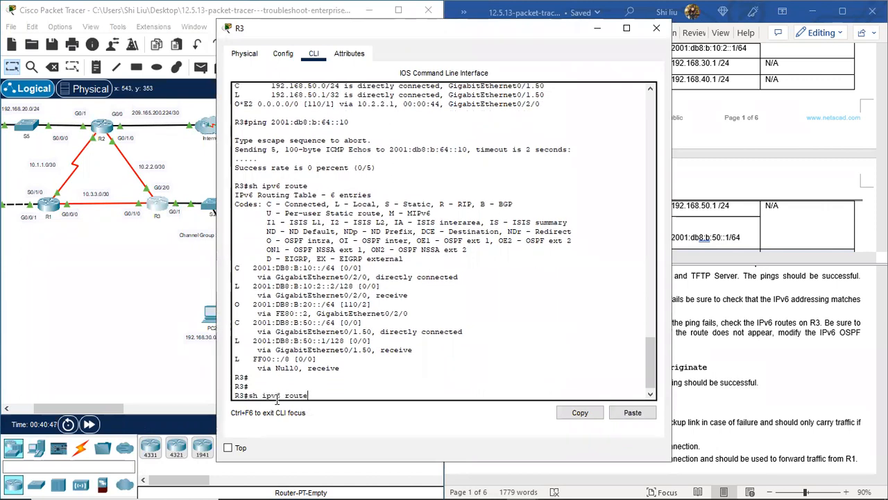
key("Return")
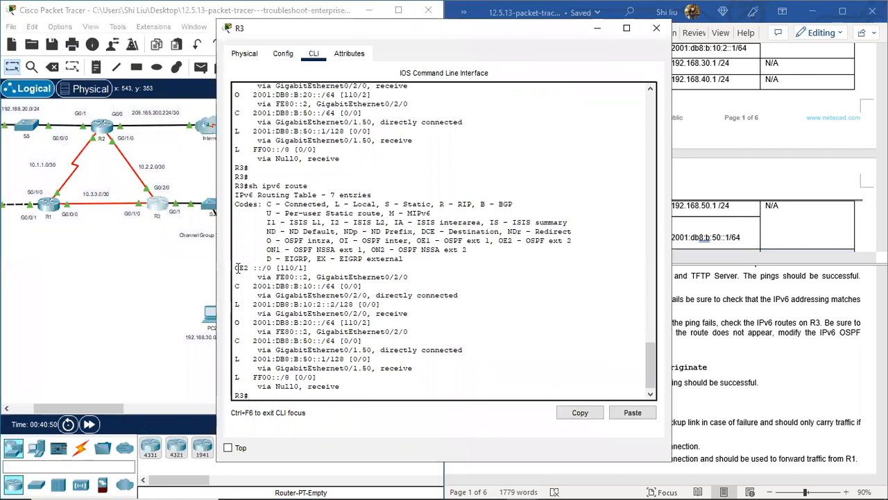
left_click_drag(235, 268, 313, 268)
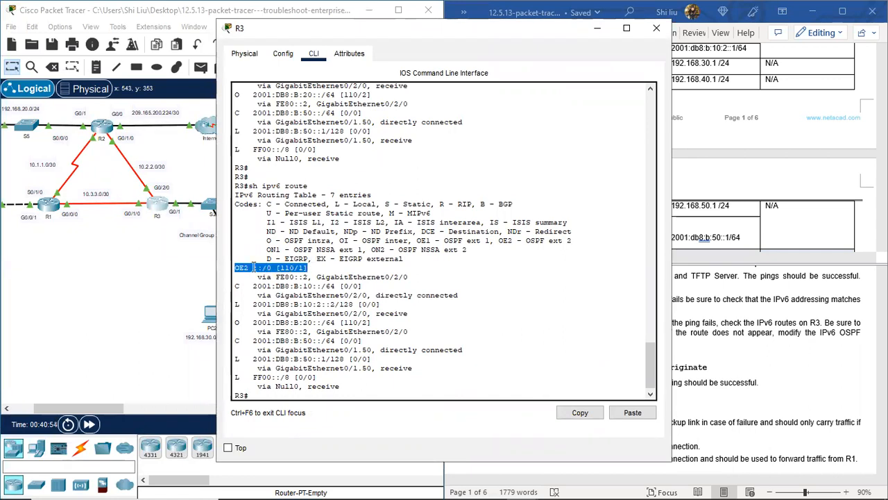
left_click(253, 268)
left_click_drag(258, 268, 275, 268)
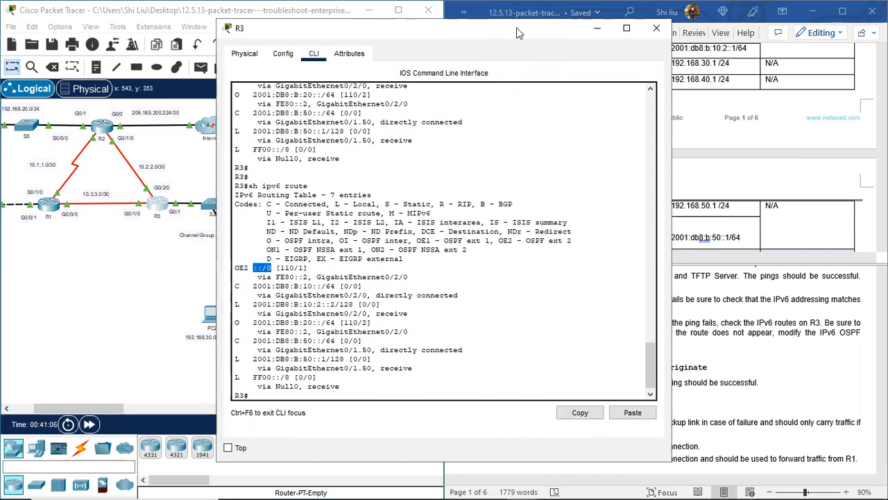
Step: Ping the Outside Host at 2001:db8:b:64::10 from R3 again, check the success rate, and close R3's window
left_click_drag(471, 41, 261, 64)
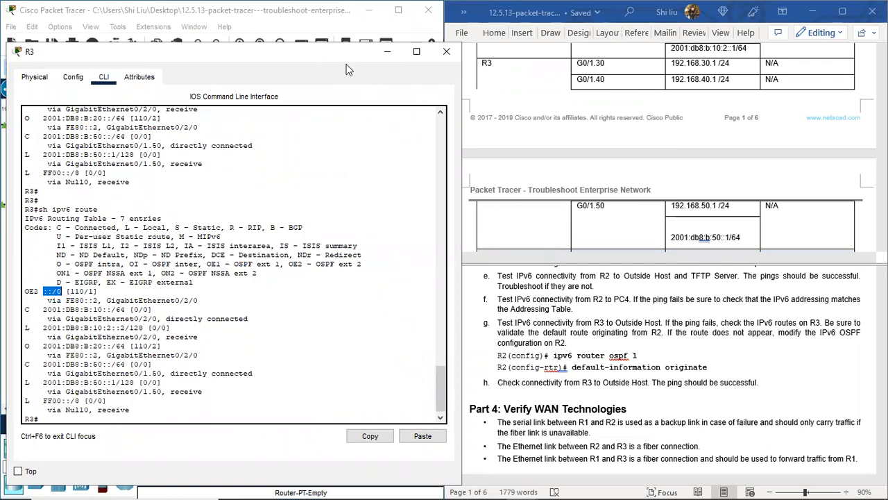
left_click_drag(348, 70, 615, 92)
left_click(370, 431)
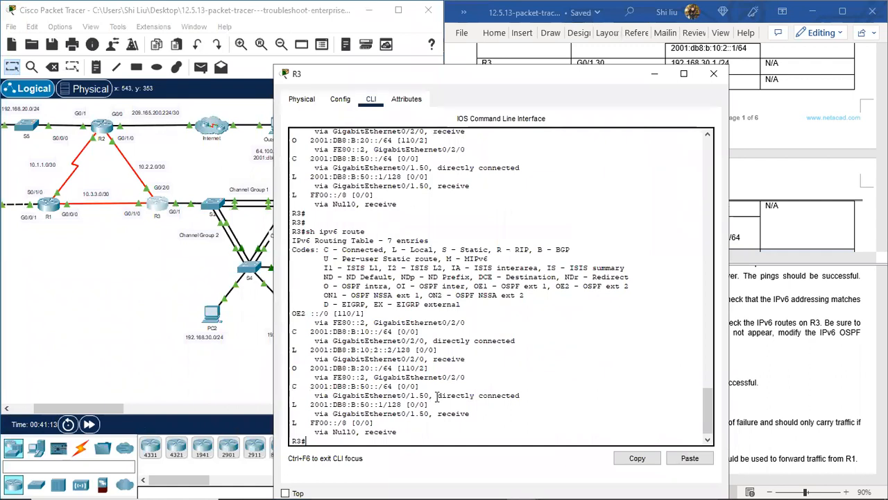
key("Up")
key("Up")
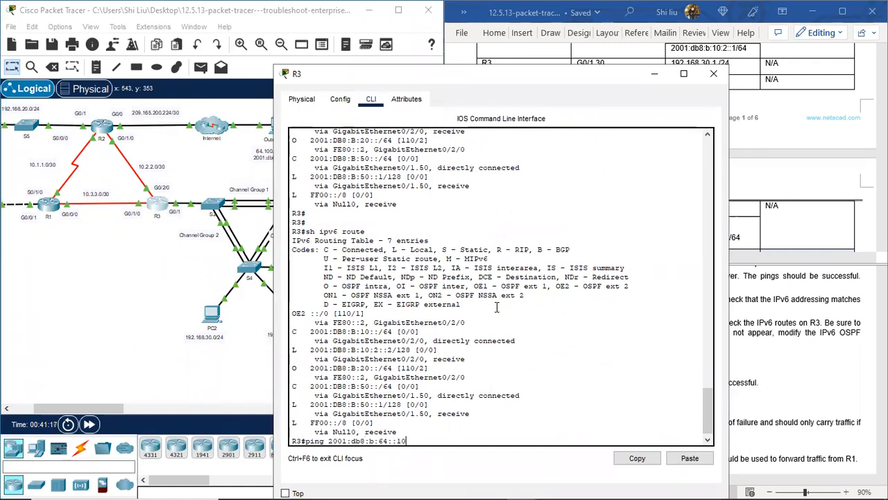
key("Return")
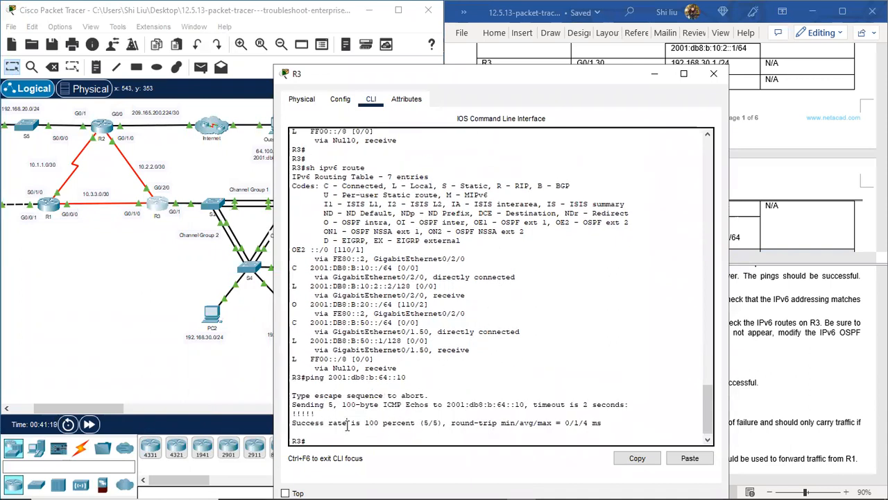
left_click_drag(347, 425, 603, 424)
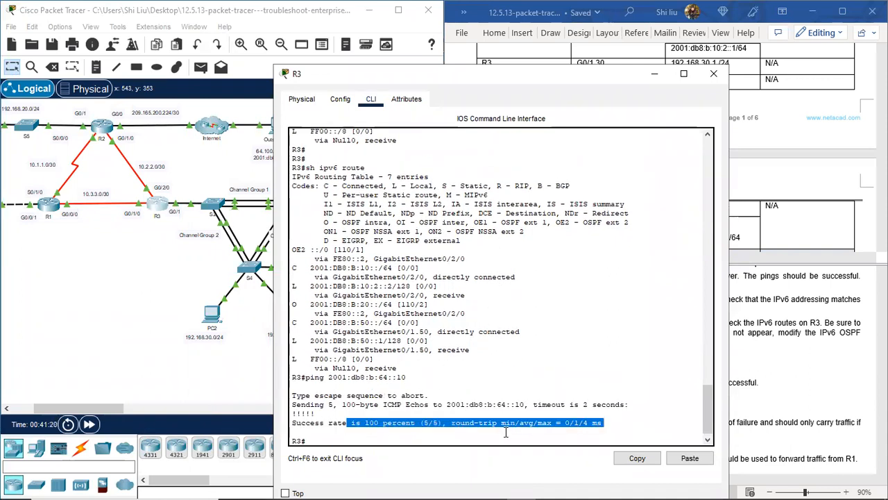
left_click(710, 76)
Step: Review the Part 4 WAN requirements against the topology and display R1's IPv4 routing table with "sh ip route"
scroll(657, 392, "down", 4)
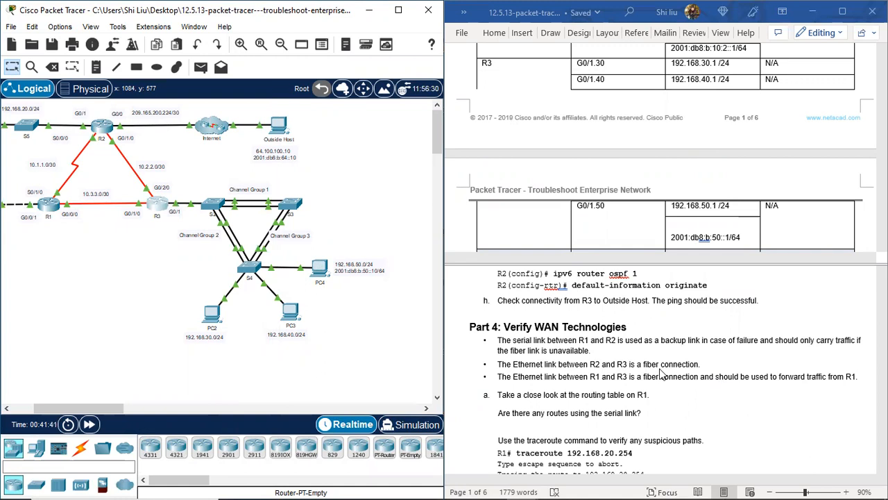
scroll(701, 375, "down", 1)
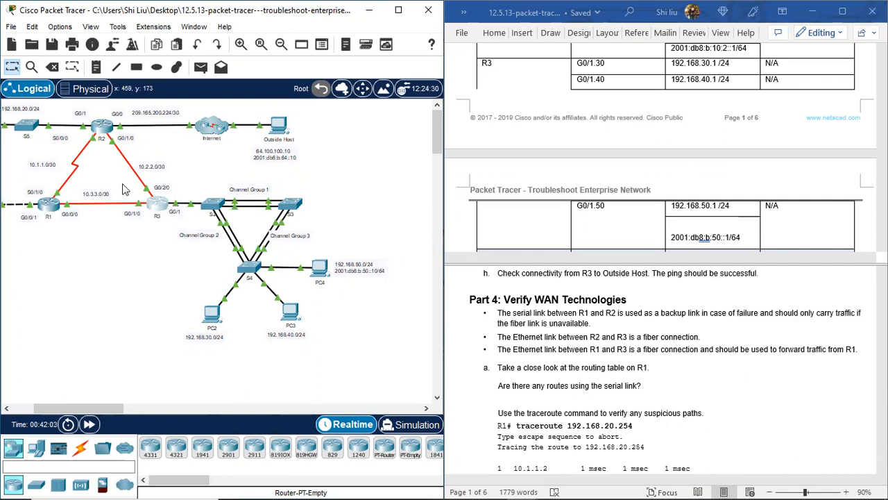
left_click_drag(63, 151, 92, 187)
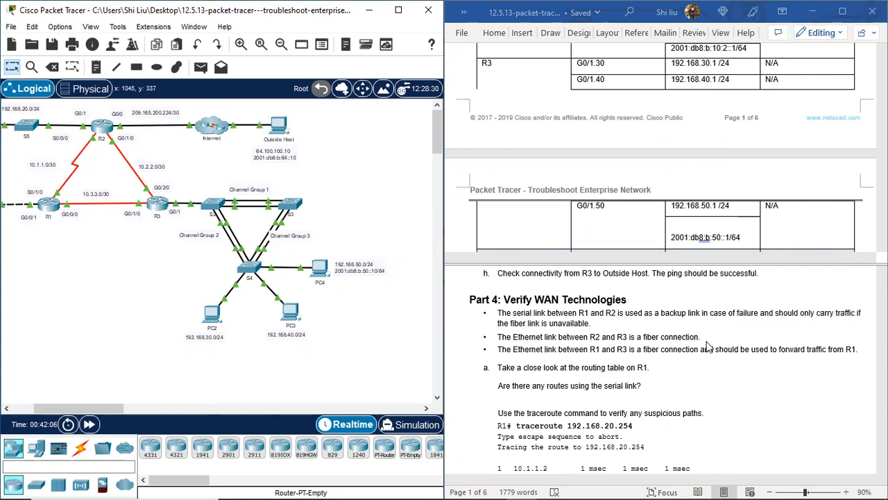
scroll(708, 345, "down", 1)
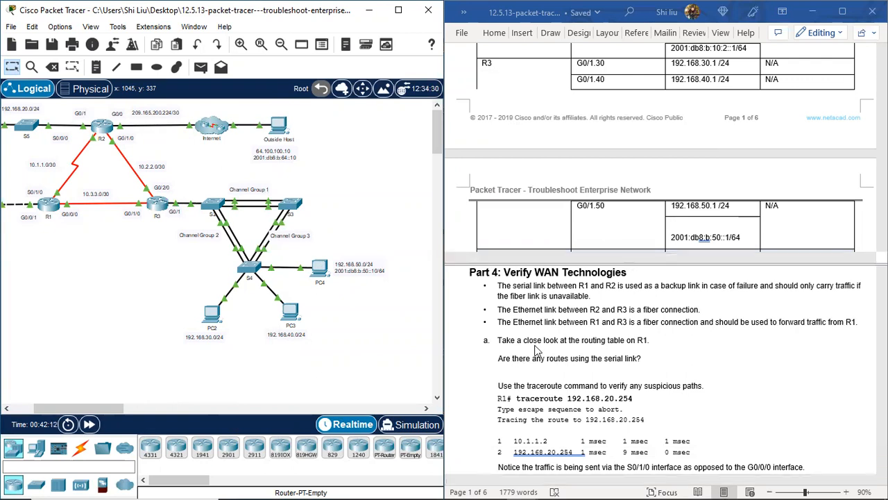
left_click(53, 203)
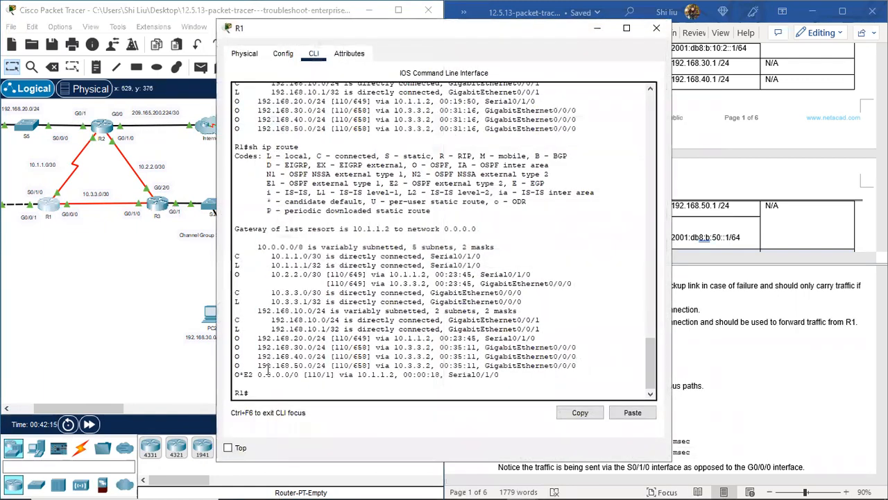
type("s")
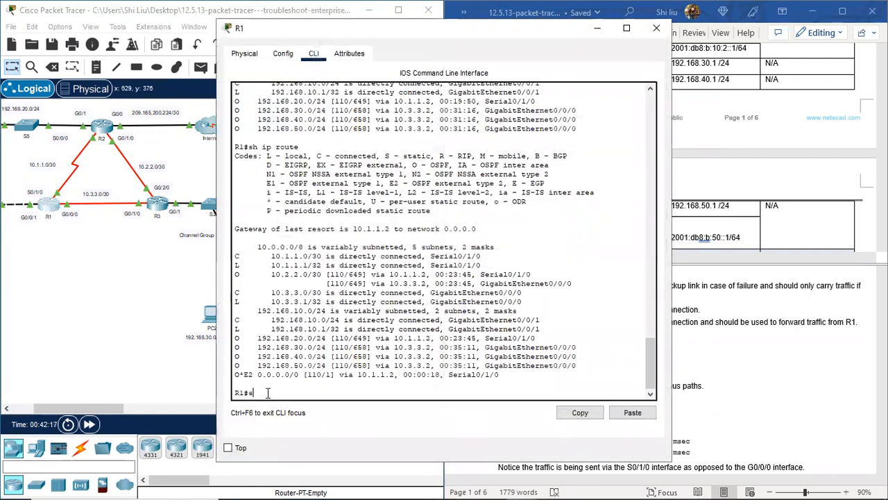
type("h ip rou")
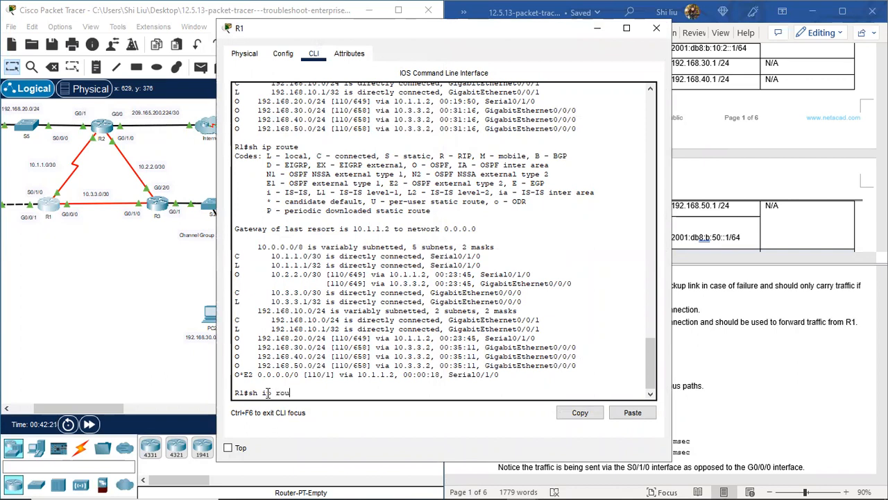
type("te")
key("Return")
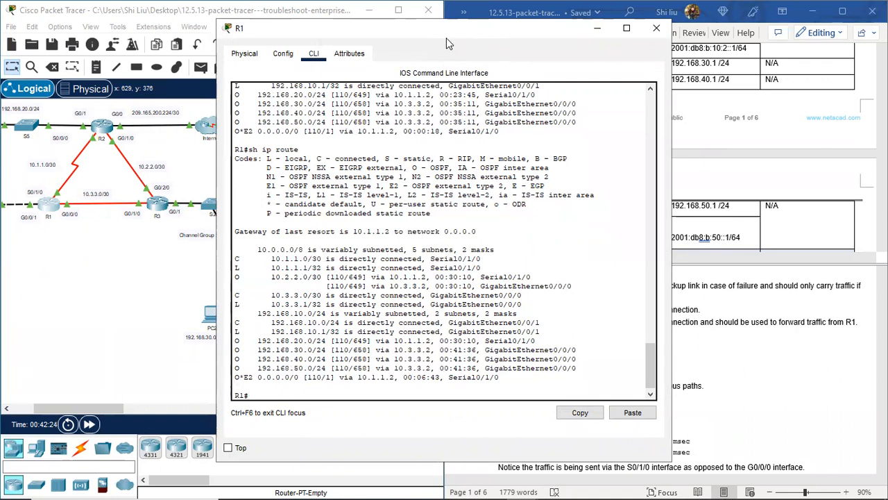
Step: Highlight the 10.2.2.0/30 and 192.168.20.0/24 routes through Serial0/1/0 in R1's routing table and locate the 192.168.20.0/24 network in the topology
left_click_drag(447, 43, 251, 50)
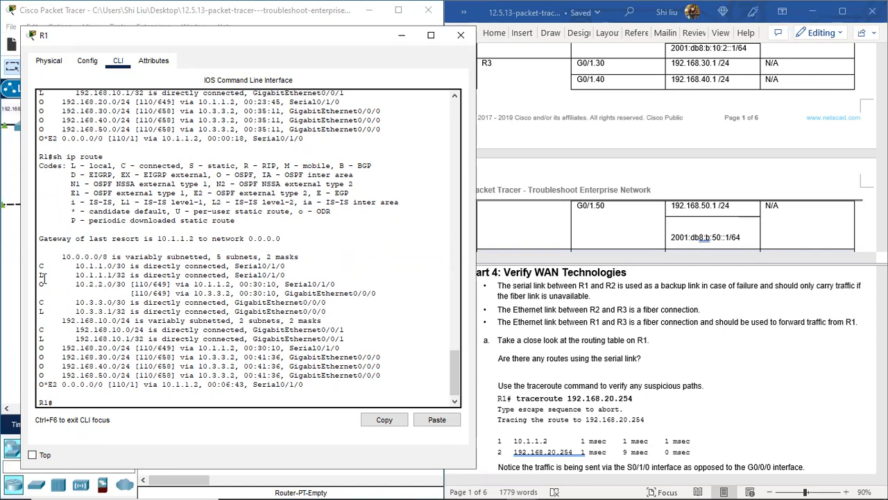
left_click_drag(74, 284, 336, 284)
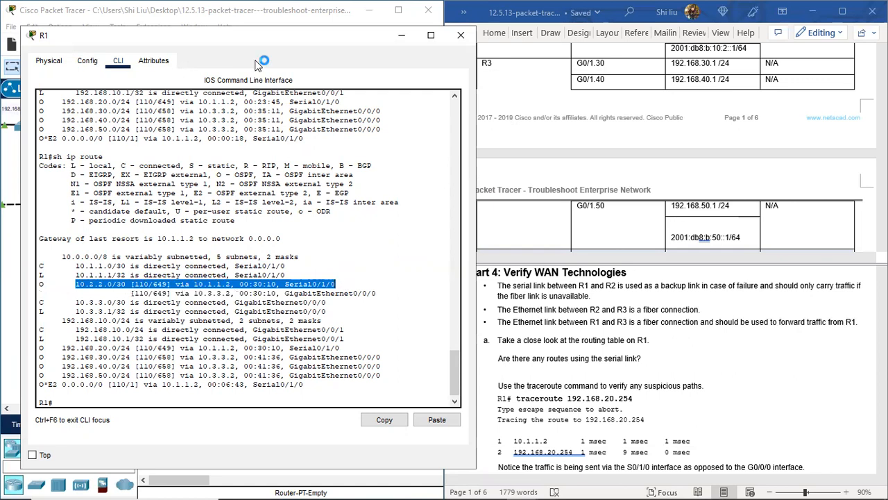
left_click_drag(272, 45, 599, 59)
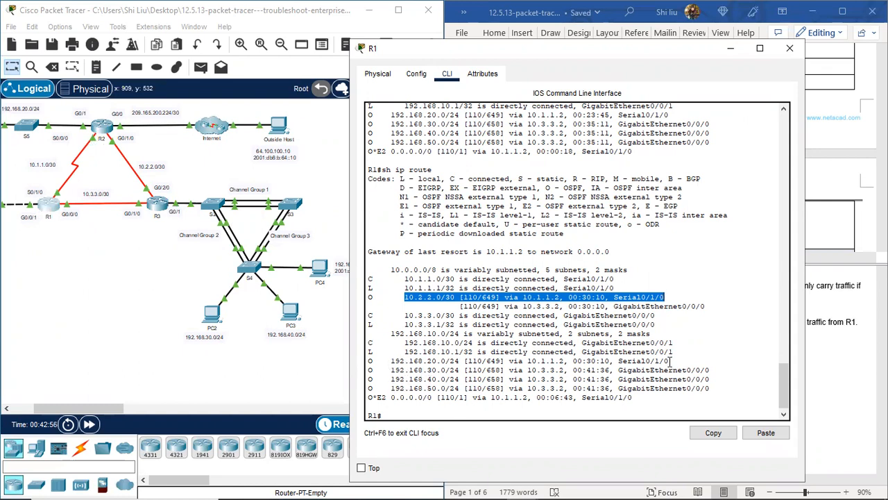
left_click_drag(668, 361, 392, 363)
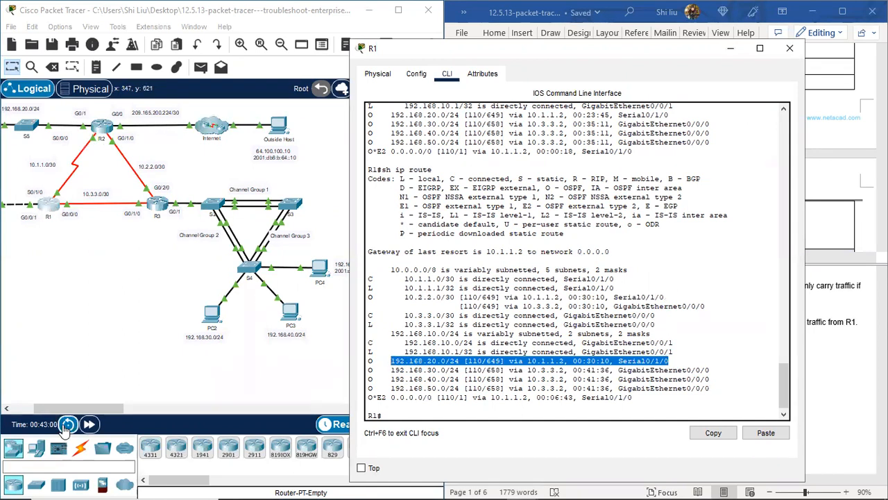
left_click(52, 403)
left_click_drag(52, 402, 30, 409)
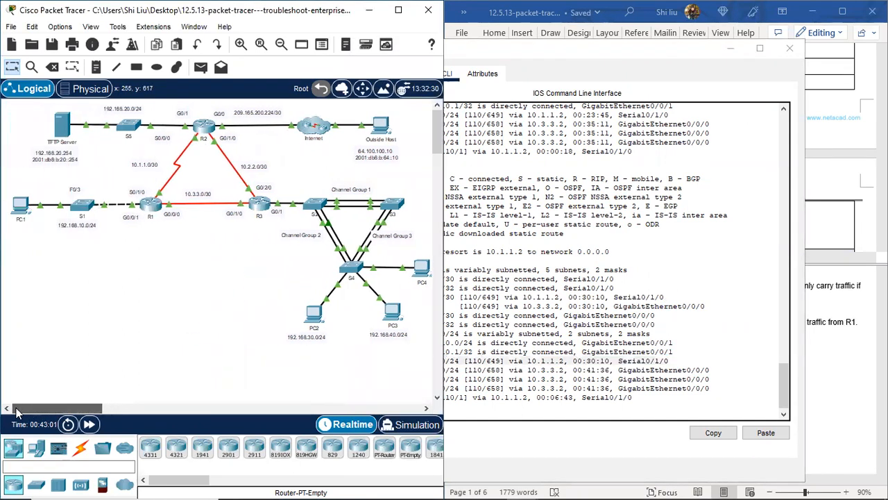
left_click_drag(104, 147, 147, 100)
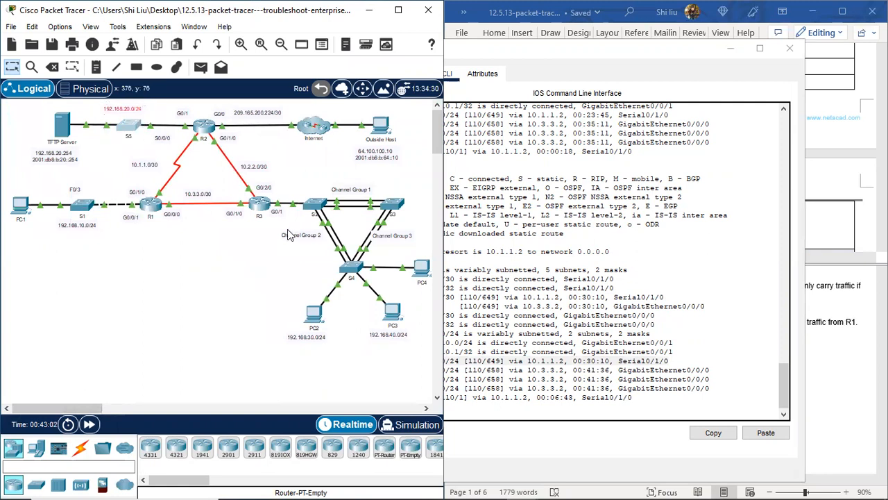
Step: Highlight R1's 192.168.20.0/24 and 0.0.0.0/0 routes again, close R1's window, and bring the lab's traceroute instruction into view
left_click(587, 372)
left_click_drag(670, 361, 406, 365)
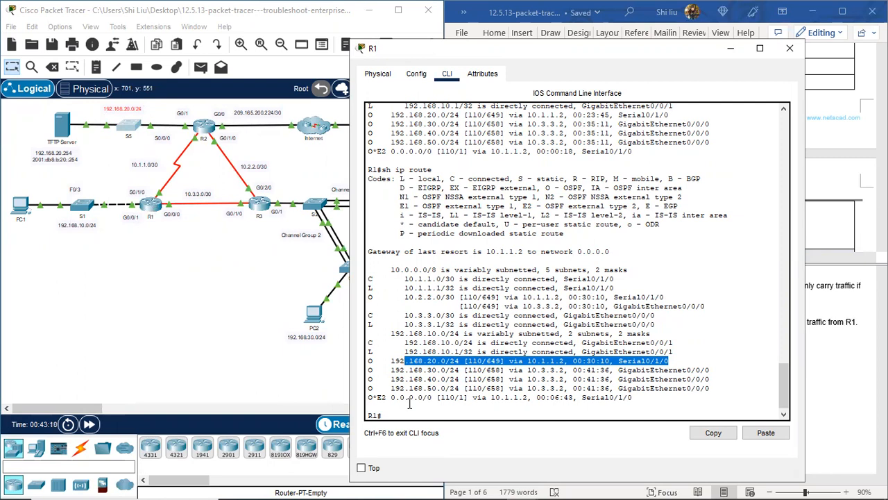
left_click_drag(633, 399, 373, 397)
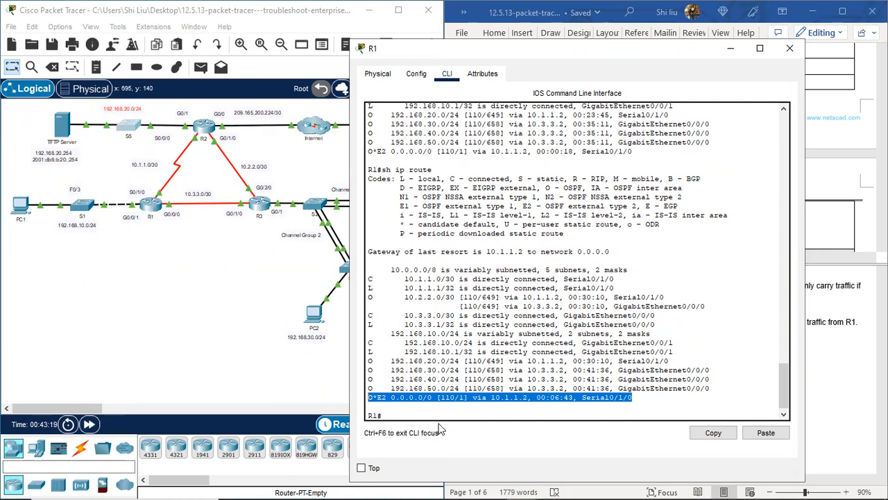
left_click(394, 414)
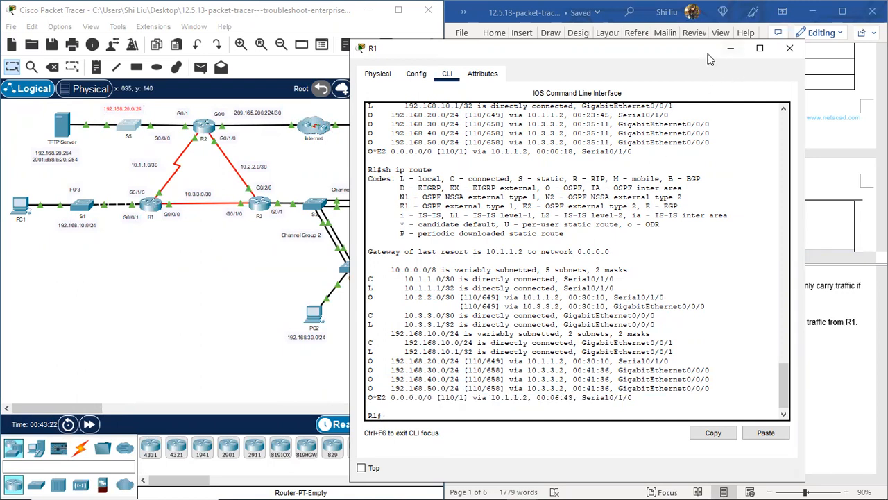
left_click_drag(703, 52, 413, 52)
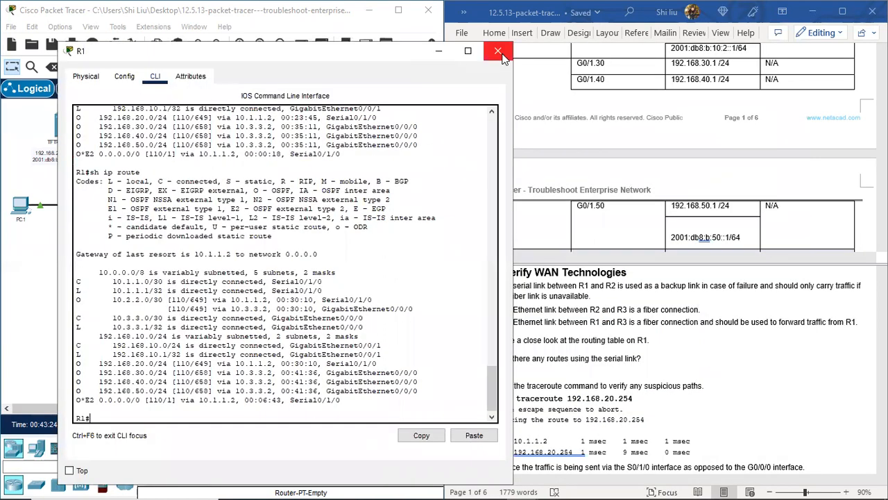
left_click(500, 53)
scroll(577, 385, "down", 2)
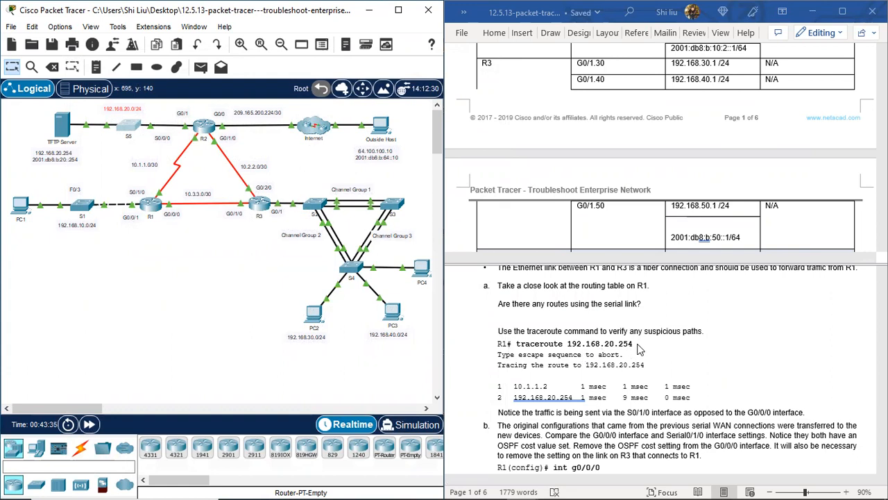
Step: Reopen R1's command line and trace the path to the TFTP Server with "traceroute 192.168.20.254"
left_click(151, 204)
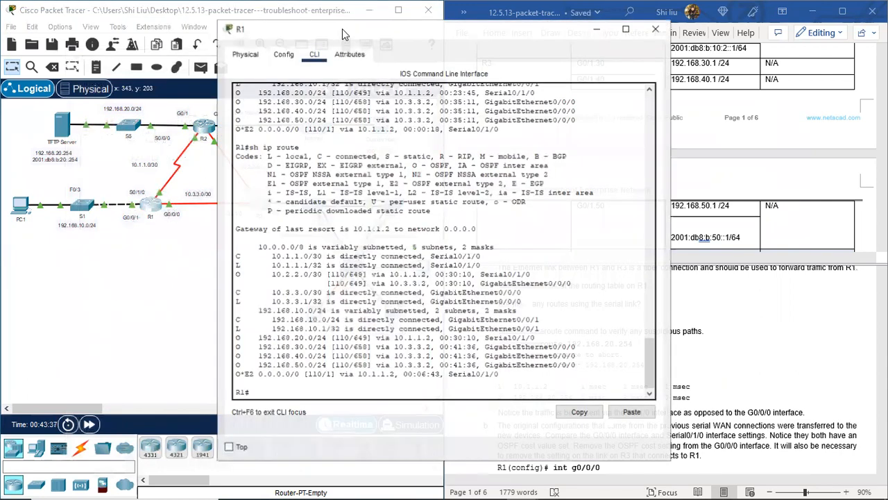
left_click_drag(342, 28, 526, 31)
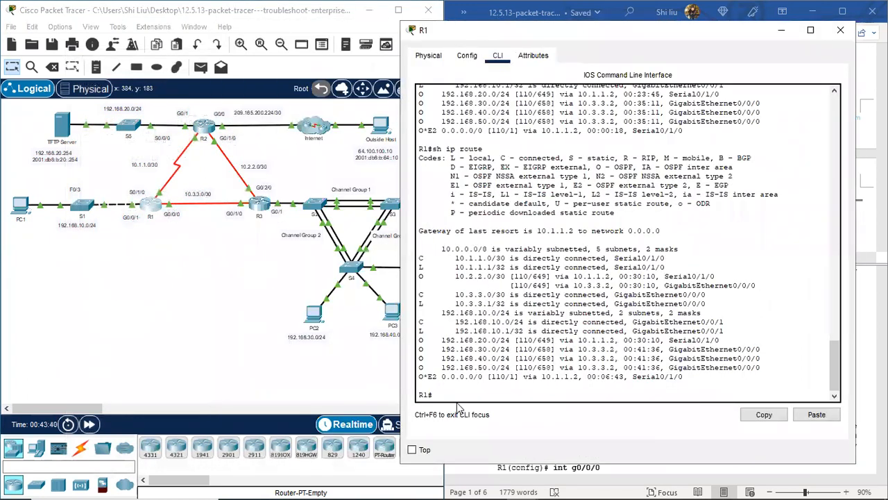
type("traceroute 192.168.20.25")
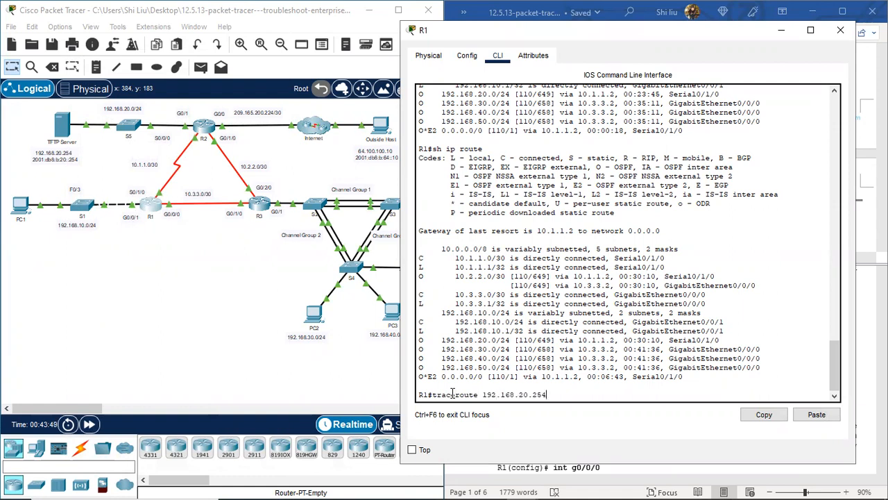
type("4")
key("Return")
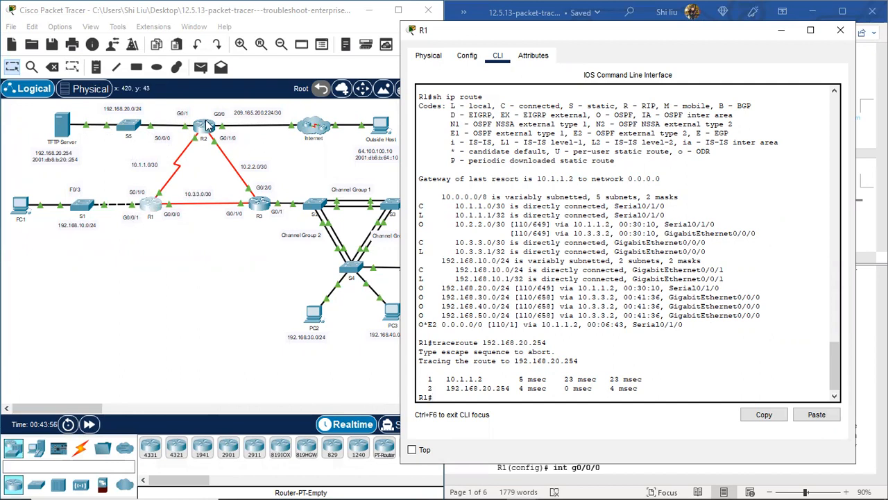
Step: Compare the traceroute hops with R2 and the TFTP Server in the topology and close R1's window
left_click_drag(184, 141, 202, 140)
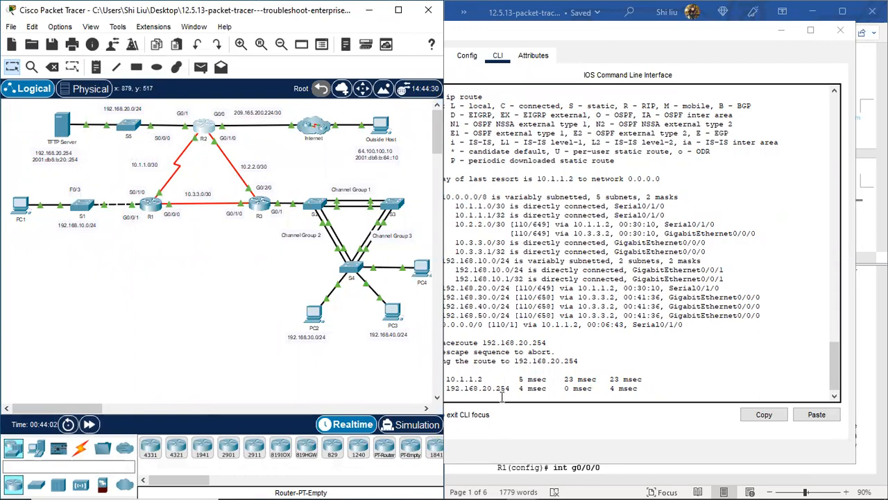
left_click_drag(509, 390, 472, 387)
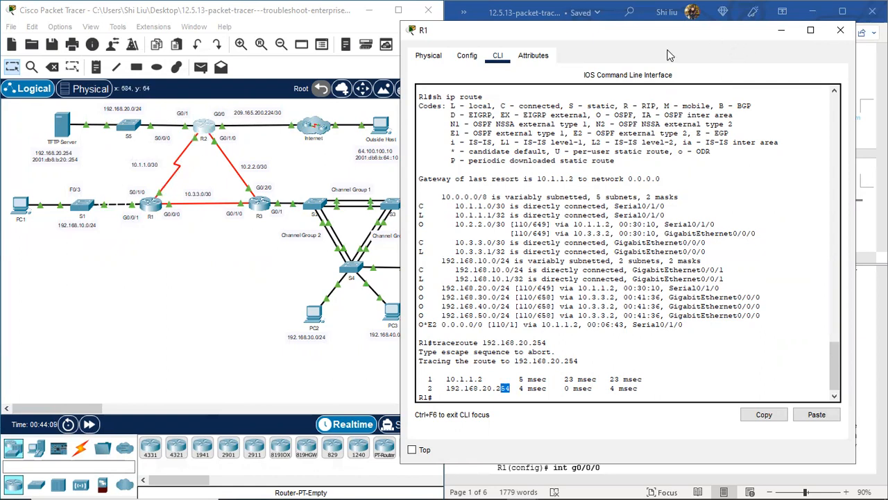
left_click_drag(760, 35, 366, 75)
left_click(446, 69)
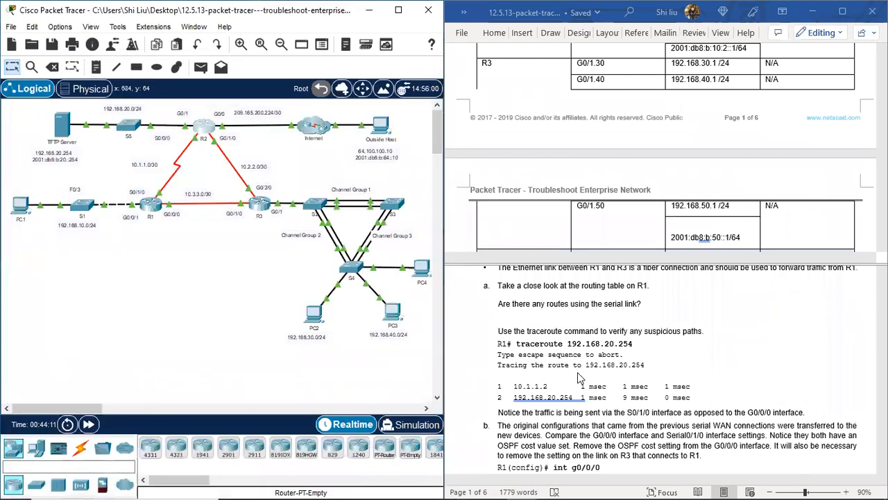
Step: Read Part 4 step b on removing the OSPF cost and locate the G0/0/0 link between R1 and R3 in the topology
scroll(574, 376, "down", 2)
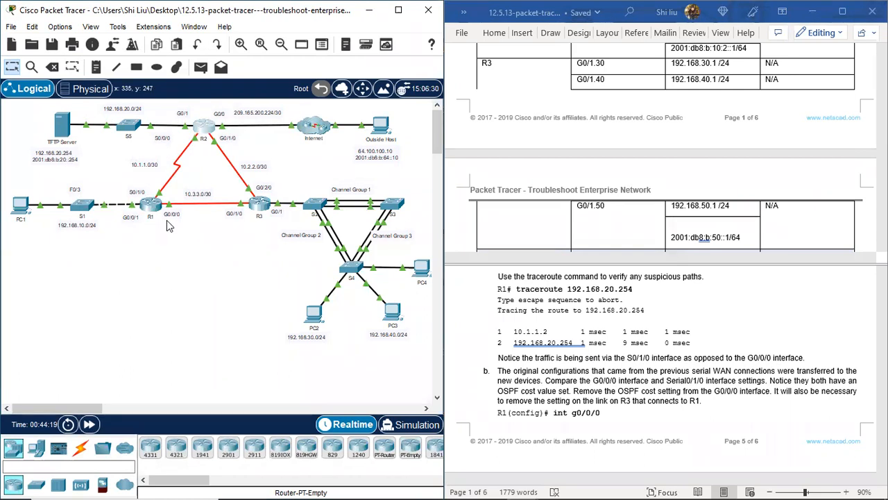
scroll(544, 373, "down", 2)
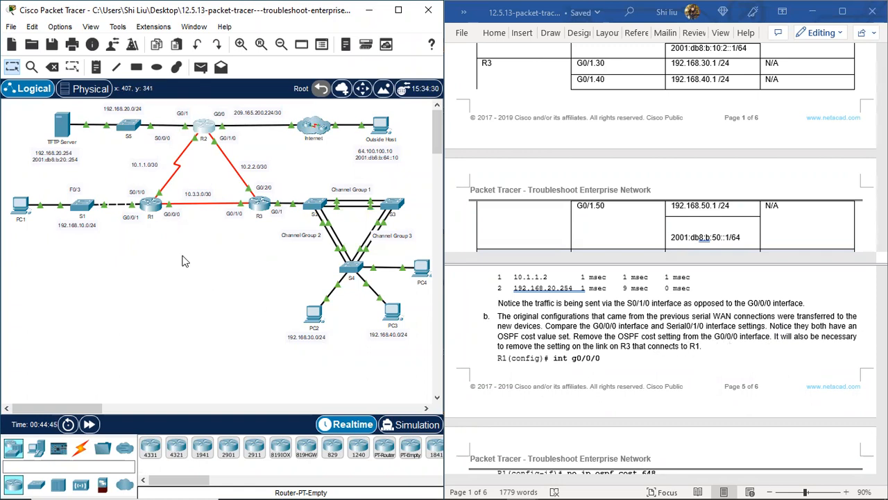
left_click_drag(159, 224, 164, 228)
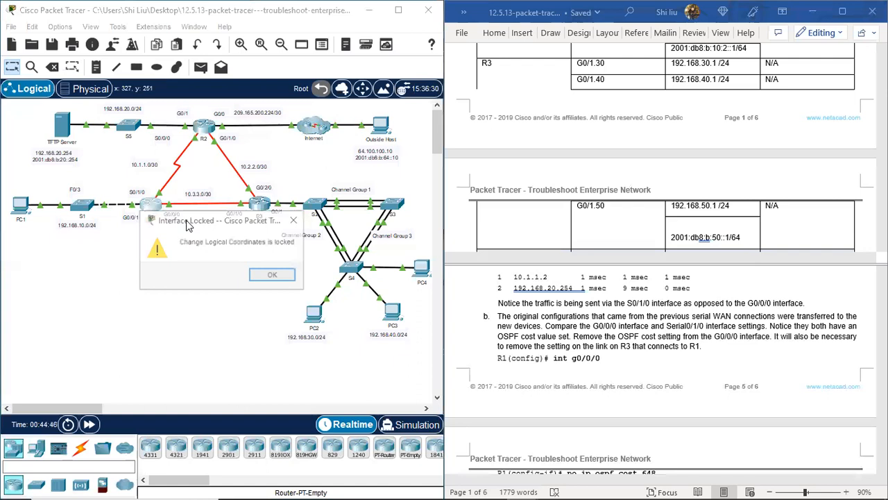
left_click(278, 276)
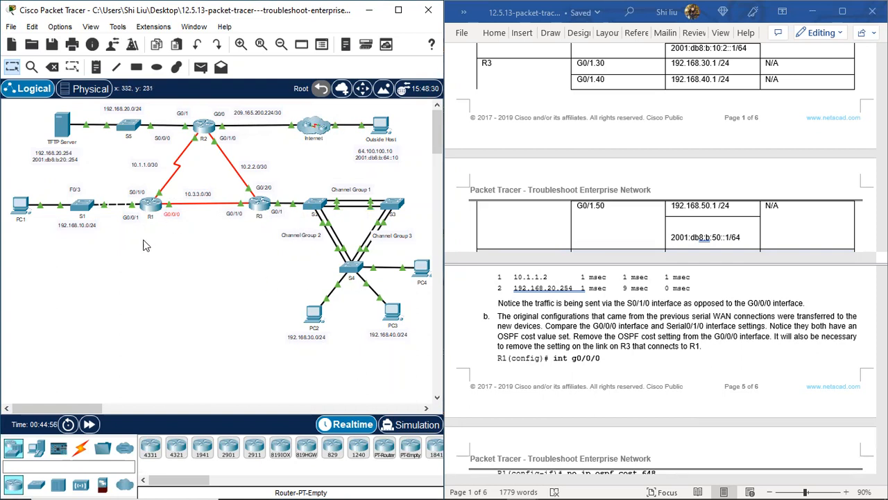
left_click_drag(168, 228, 177, 191)
left_click_drag(233, 227, 235, 203)
Step: Open R1's command line and page through the running configuration with "sh ru"
left_click(154, 210)
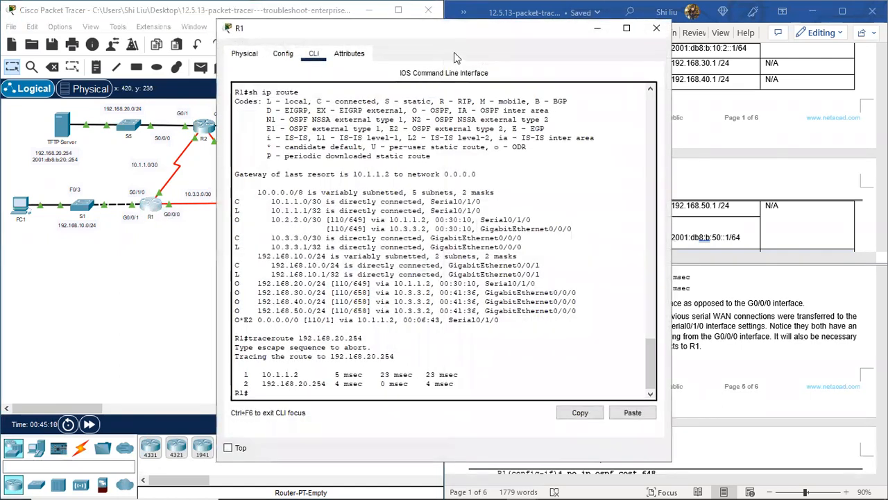
left_click_drag(464, 29, 285, 61)
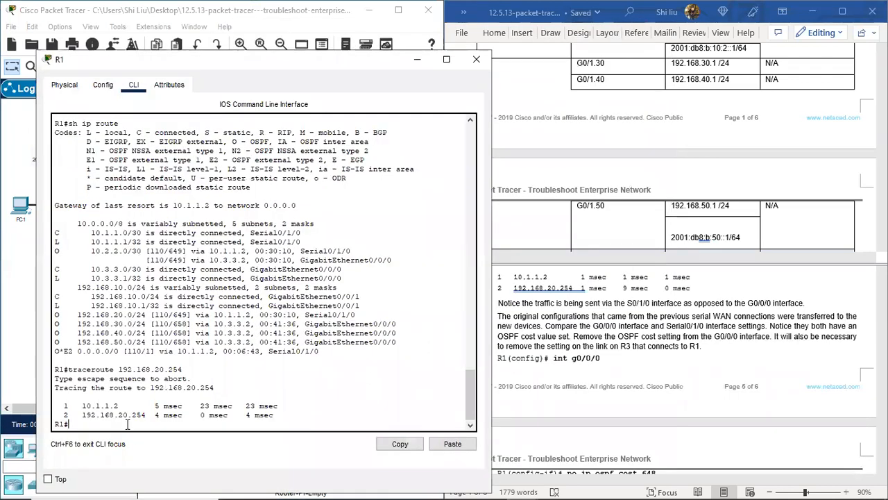
key("Return")
key("Return")
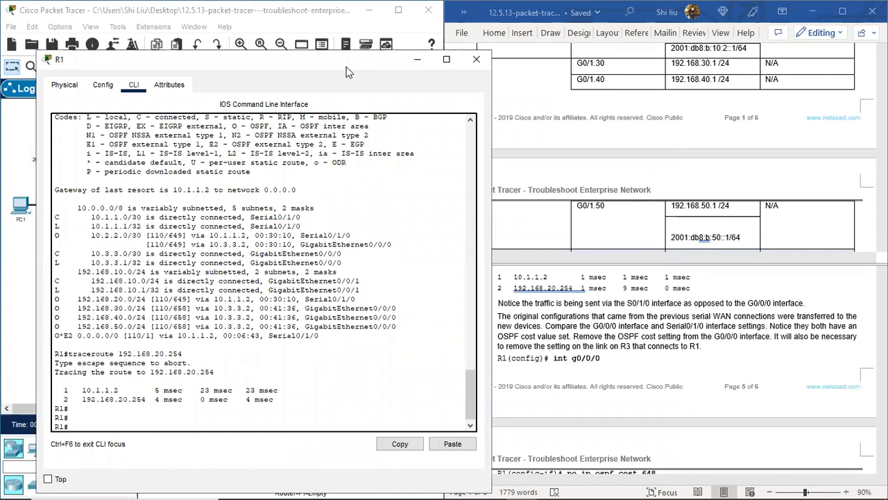
left_click_drag(341, 63, 302, 61)
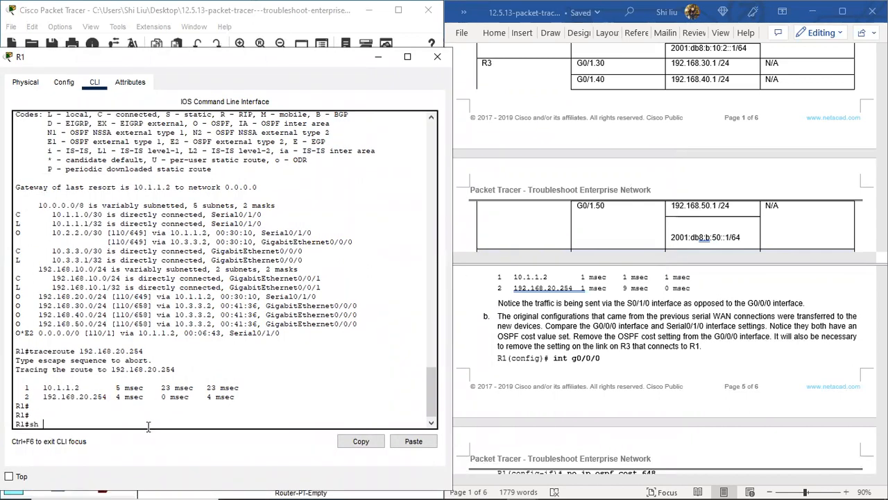
type("sh ru")
key("Return")
key("space")
key("space")
key("space")
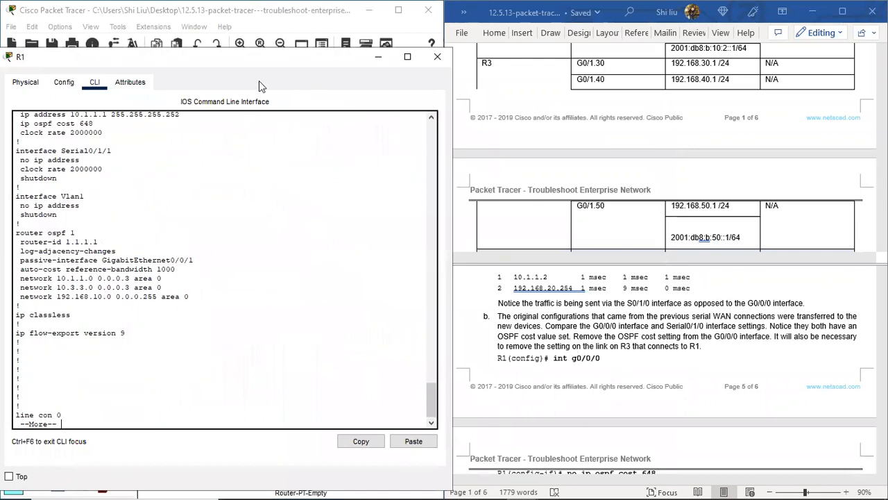
Step: Display the rest of R1's running configuration and highlight the OSPF cost settings under Serial0/1/0 and GigabitEthernet0/0/0
left_click_drag(263, 65, 573, 90)
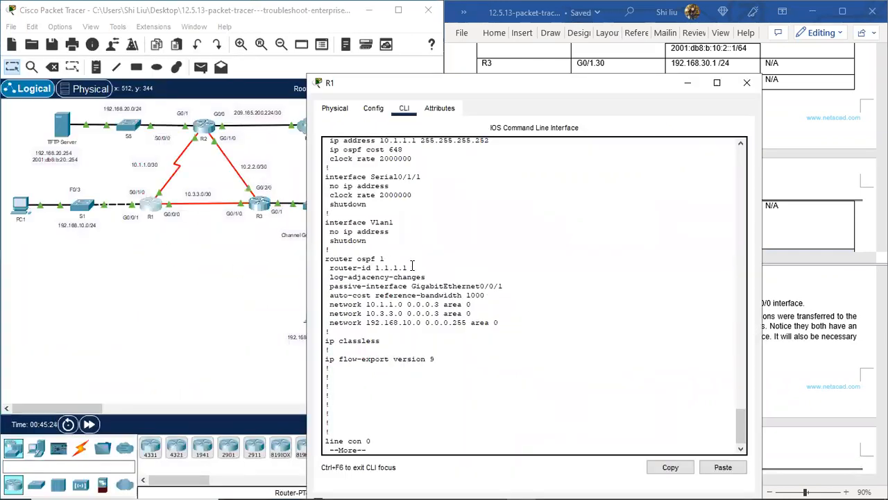
scroll(444, 174, "up", 3)
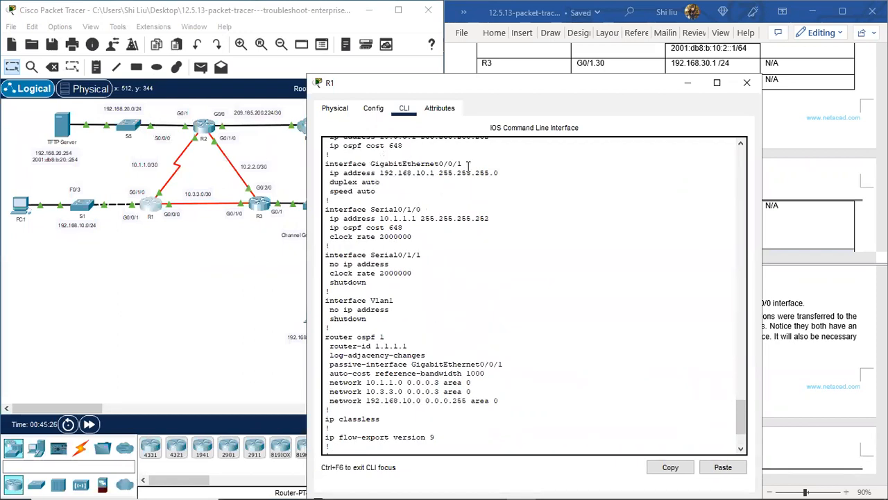
scroll(504, 354, "down", 3)
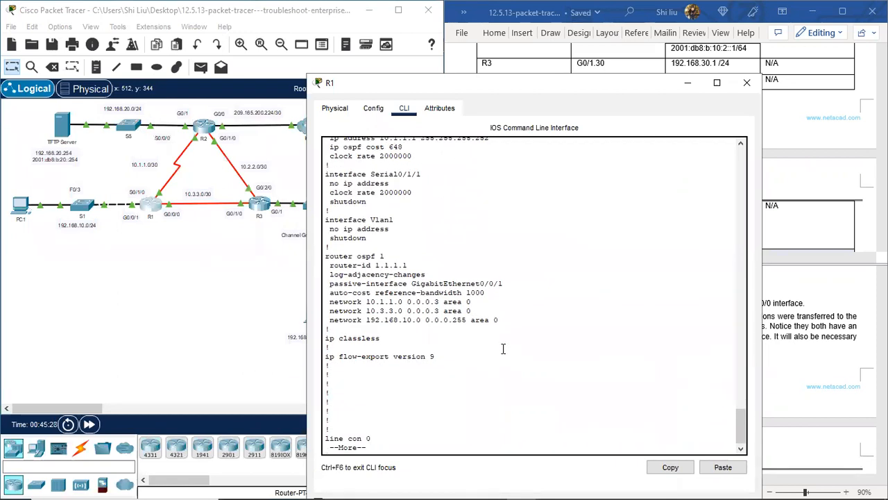
key("space")
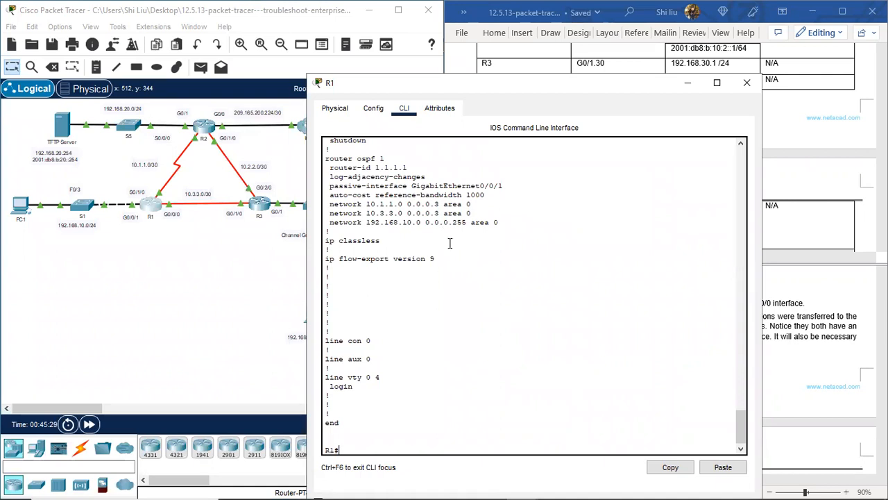
scroll(452, 236, "up", 7)
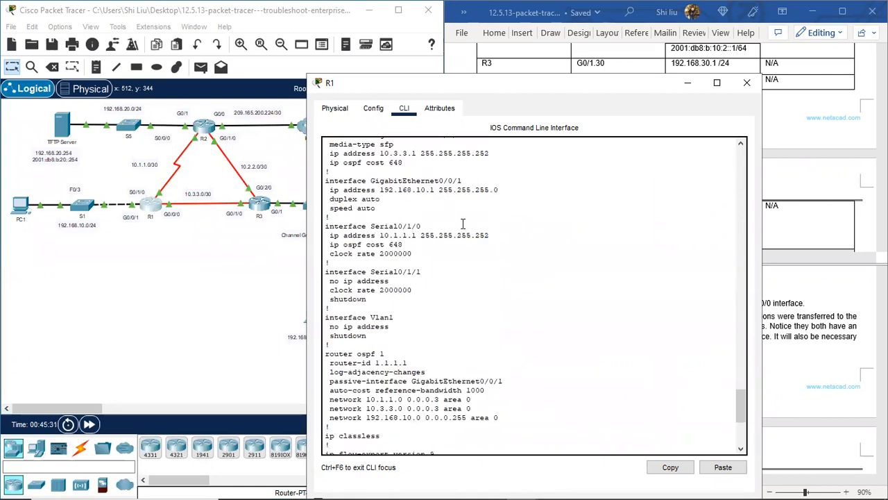
left_click_drag(403, 244, 373, 245)
scroll(454, 205, "up", 1)
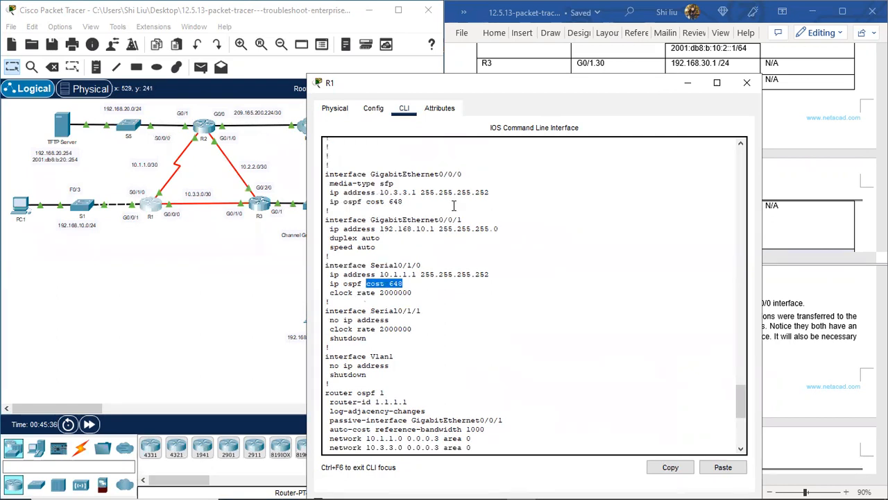
scroll(453, 205, "up", 1)
left_click_drag(462, 213, 369, 241)
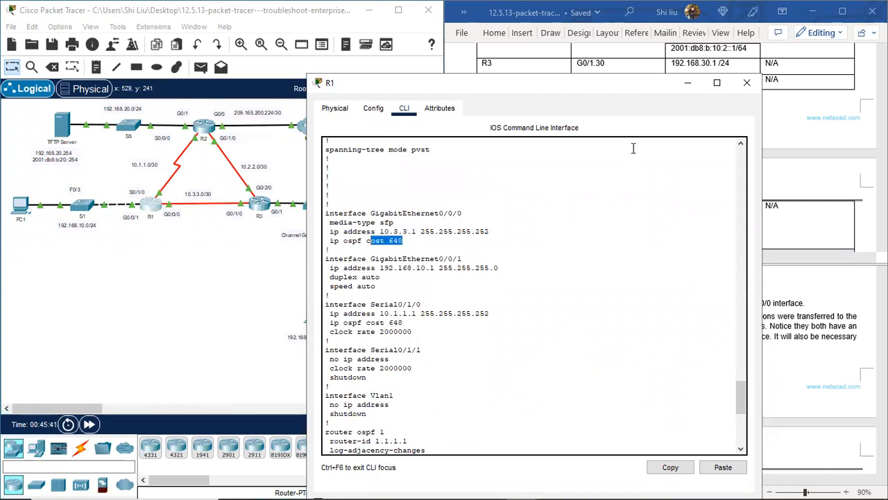
Step: Page through R3's running configuration with "sh run", highlight the OSPF cost under GigabitEthernet0/1/0, and close R3's window
left_click(260, 202)
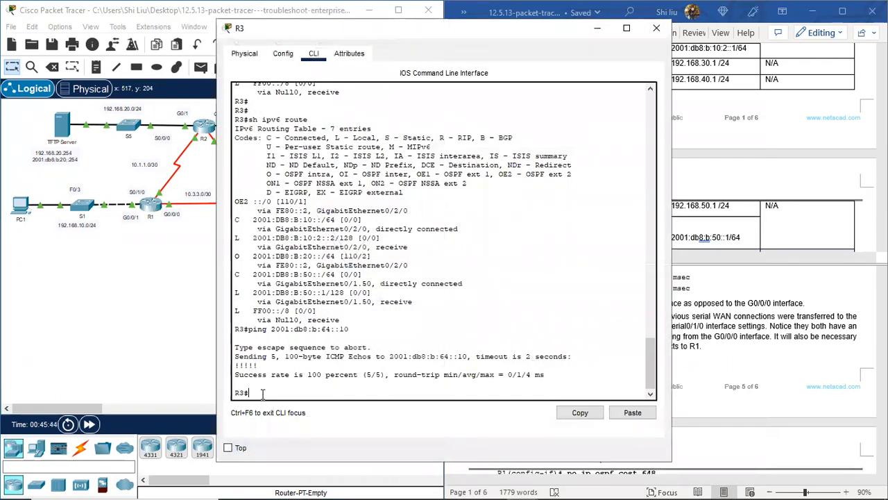
type("sh run")
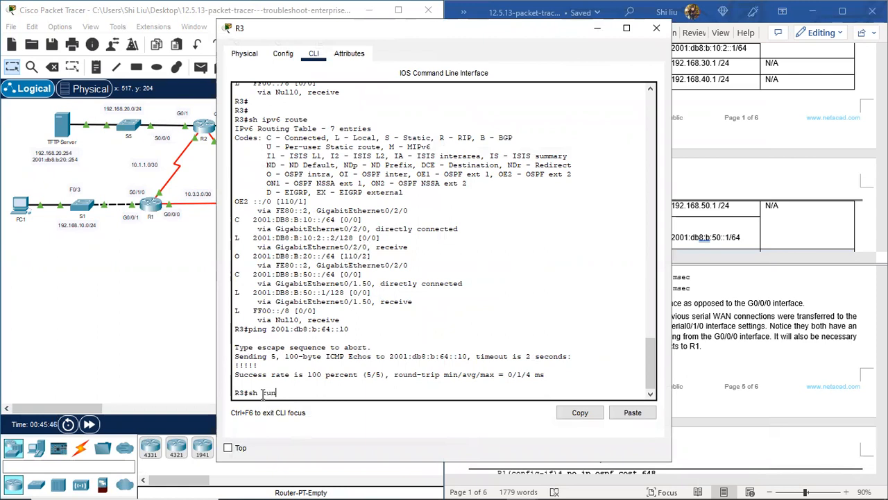
key("Return")
key("space")
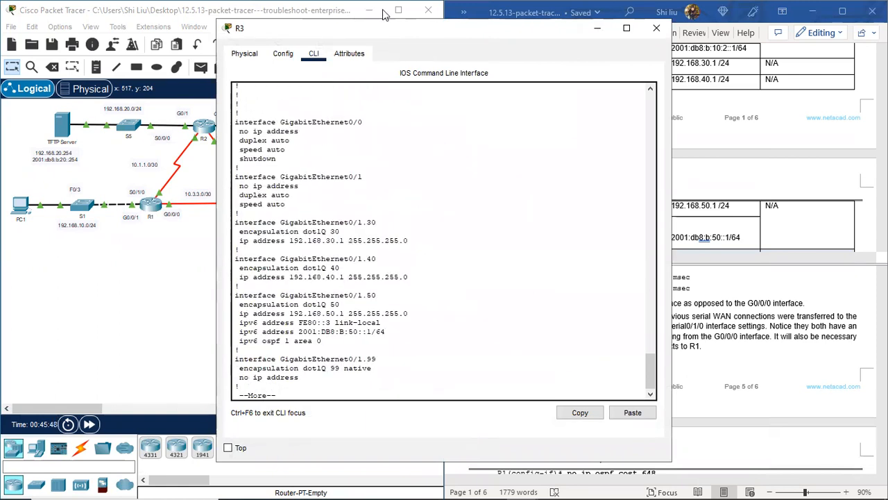
left_click_drag(354, 28, 501, 44)
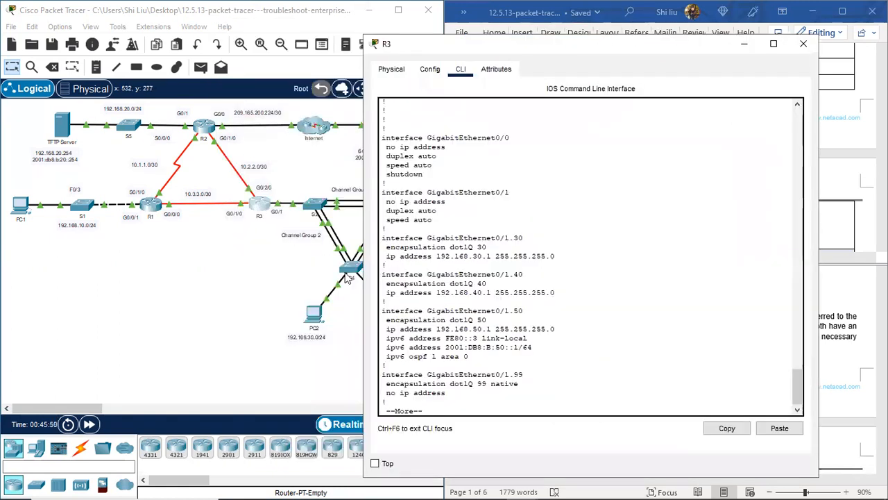
key("space")
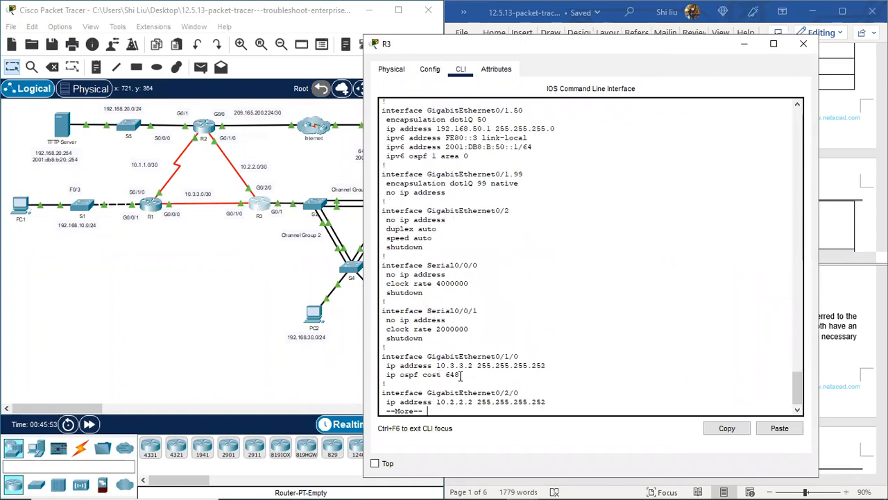
left_click_drag(460, 374, 424, 375)
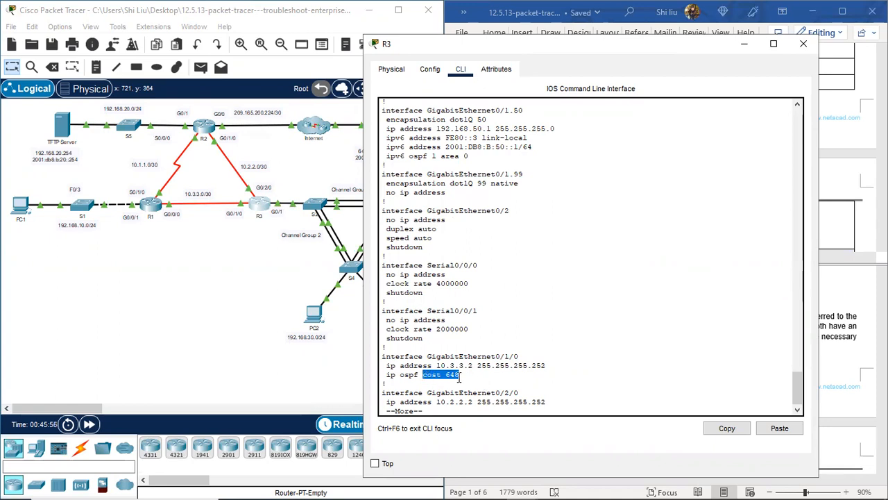
left_click(803, 45)
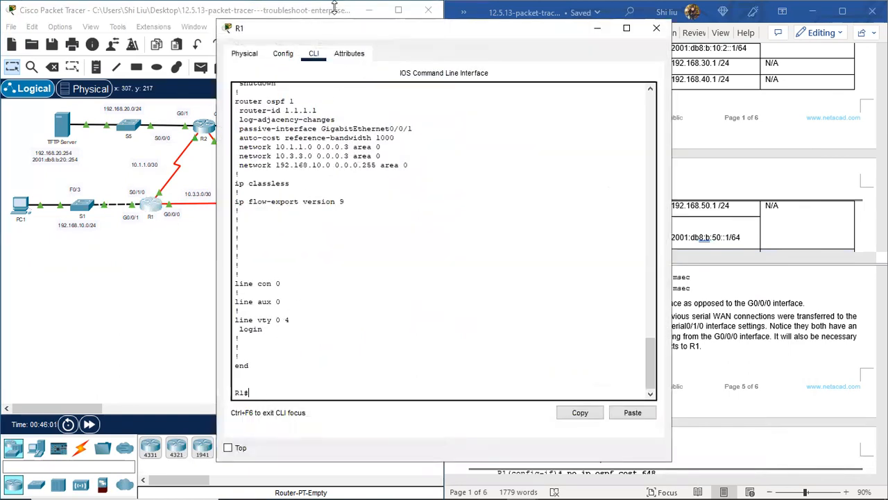
Step: In R1's interface configuration for g0/0/0, remove the OSPF cost with "no ip ospf cost 648" and close R1's window
left_click_drag(346, 29, 177, 34)
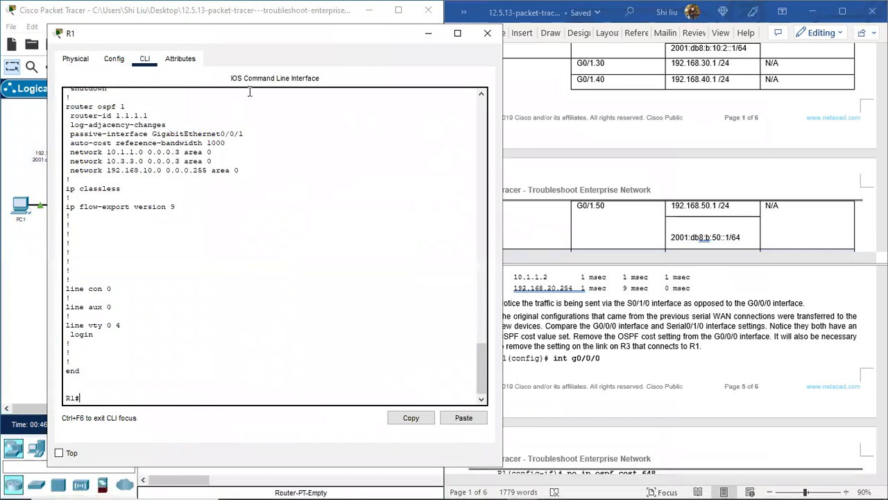
type("conf t")
key("Return")
type("int g0/0/0")
key("Return")
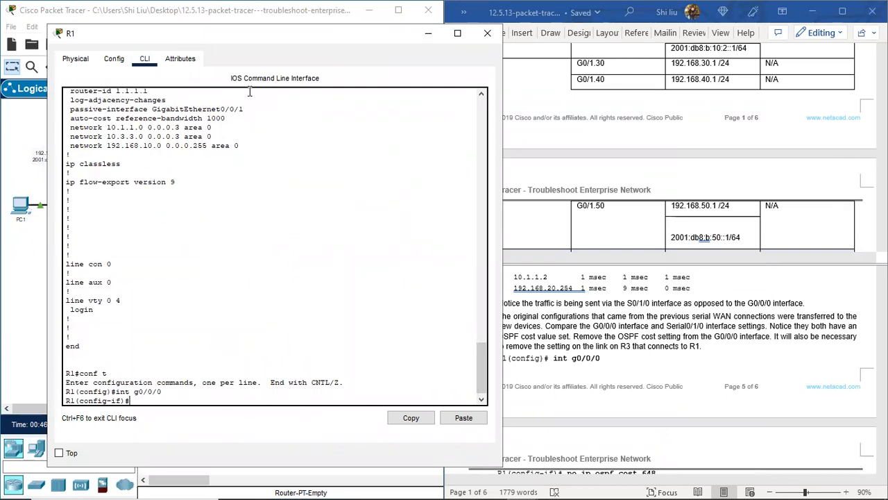
left_click_drag(253, 37, 220, 33)
scroll(642, 249, "down", 1)
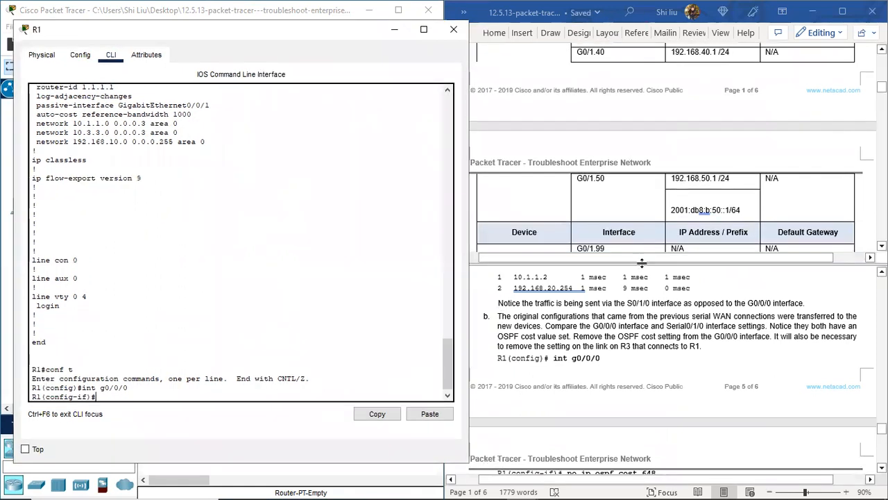
scroll(624, 316, "down", 1)
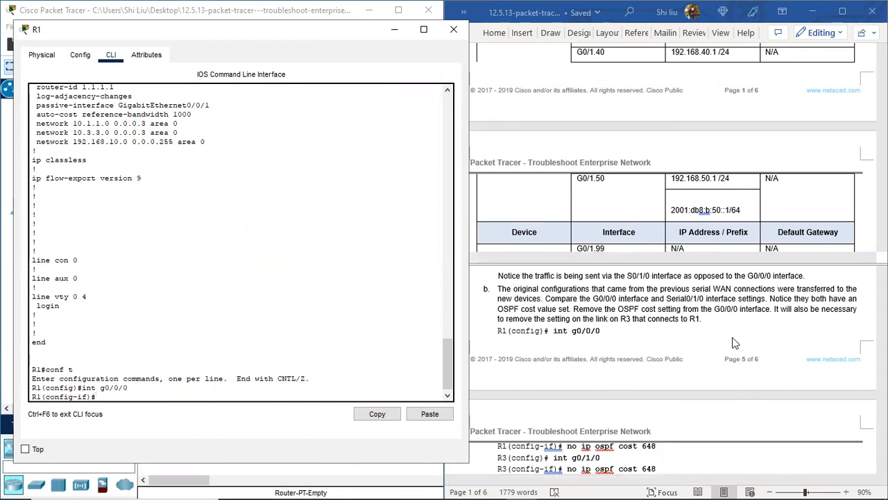
scroll(703, 323, "down", 3)
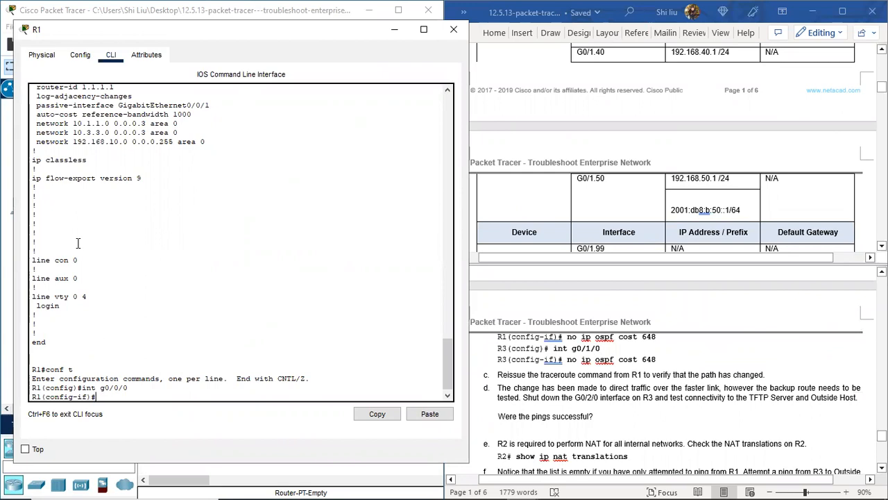
type("no ip")
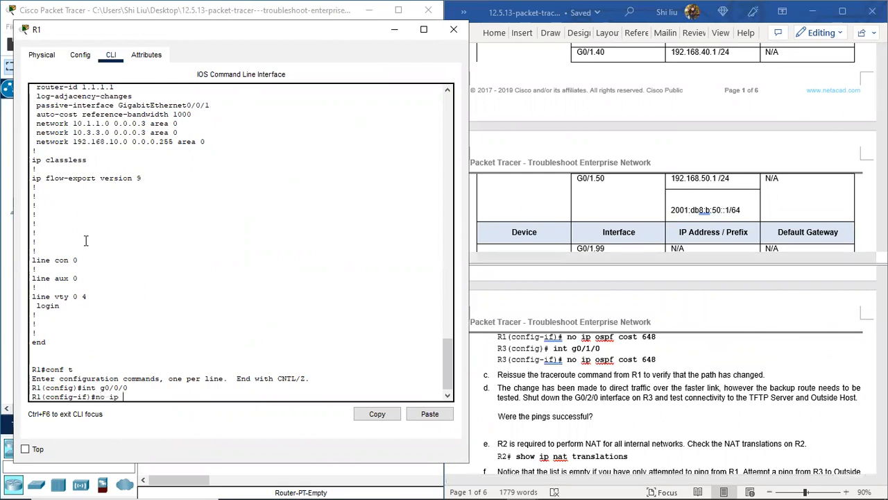
type(" ospf cost 648")
key("Return")
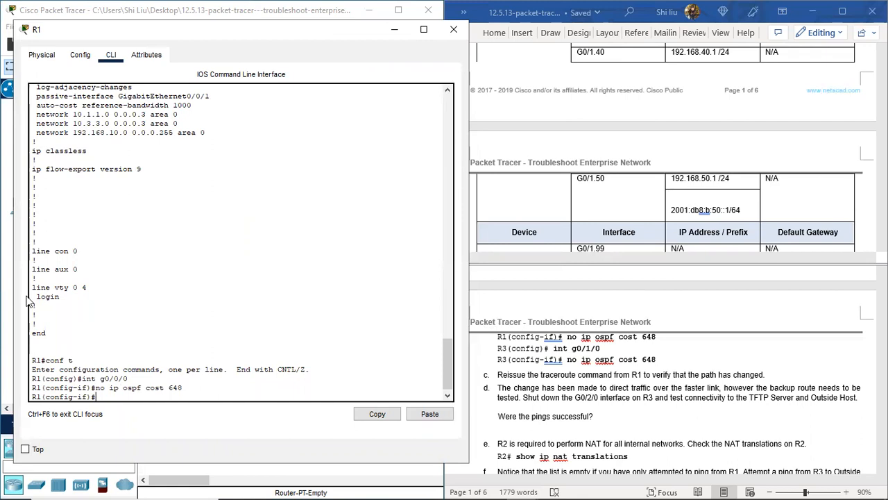
left_click(454, 29)
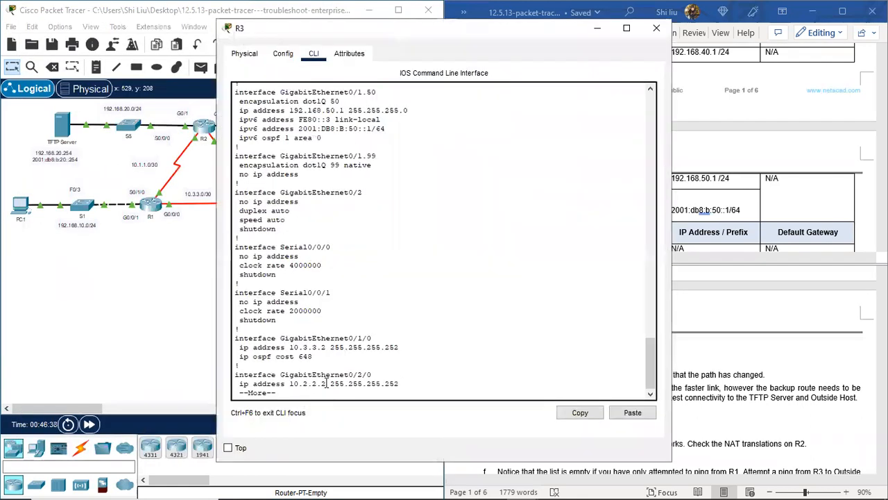
Step: In R3's interface configuration for g0/1/0, remove the OSPF cost with "no ip ospf cost 648" and close R3's window
key("space")
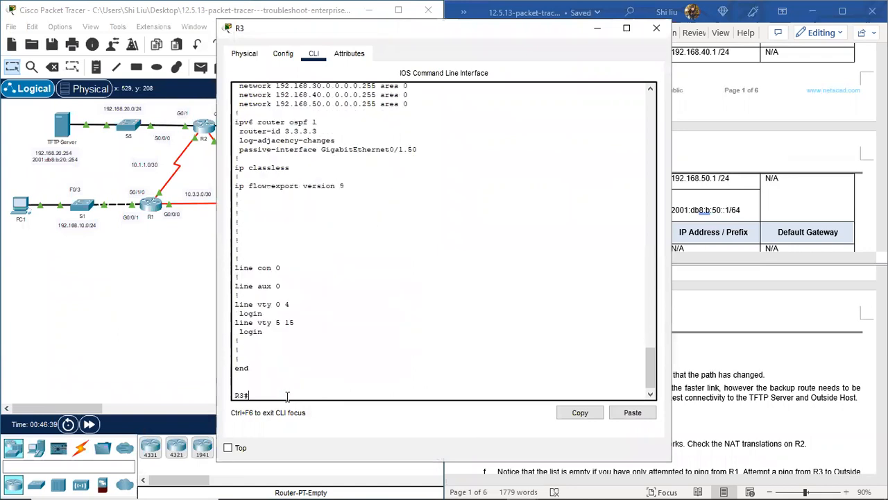
left_click_drag(439, 38, 230, 40)
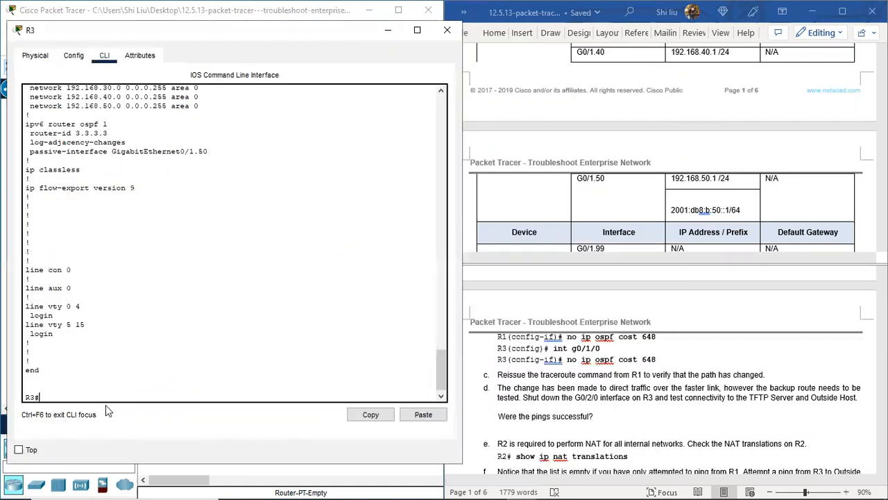
type("conf t")
key("Return")
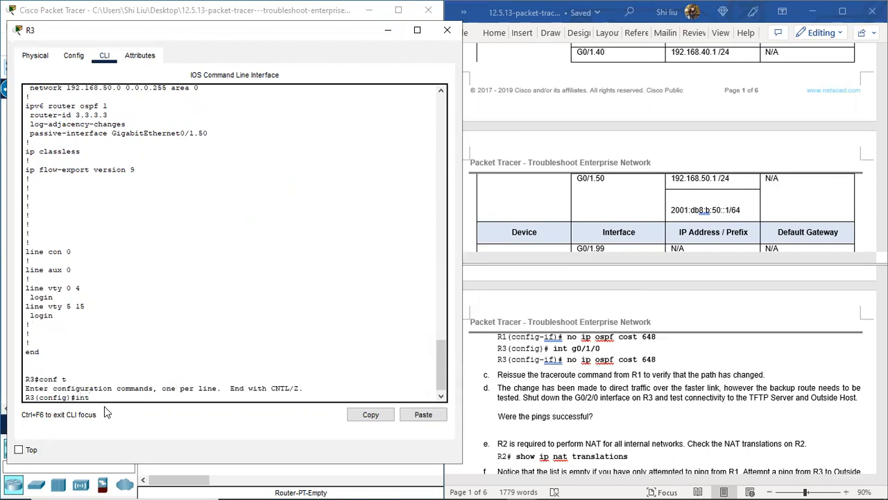
type("int g0/1/0")
key("Return")
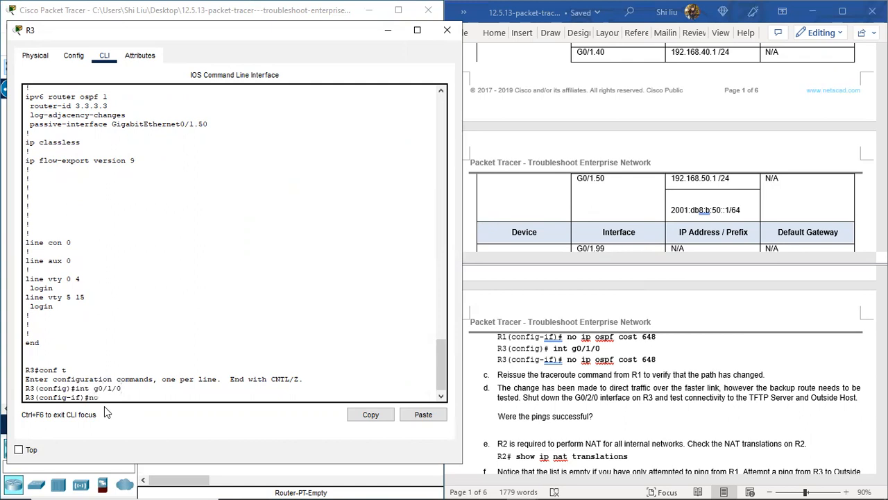
type("no ip ospf cost 648")
key("Return")
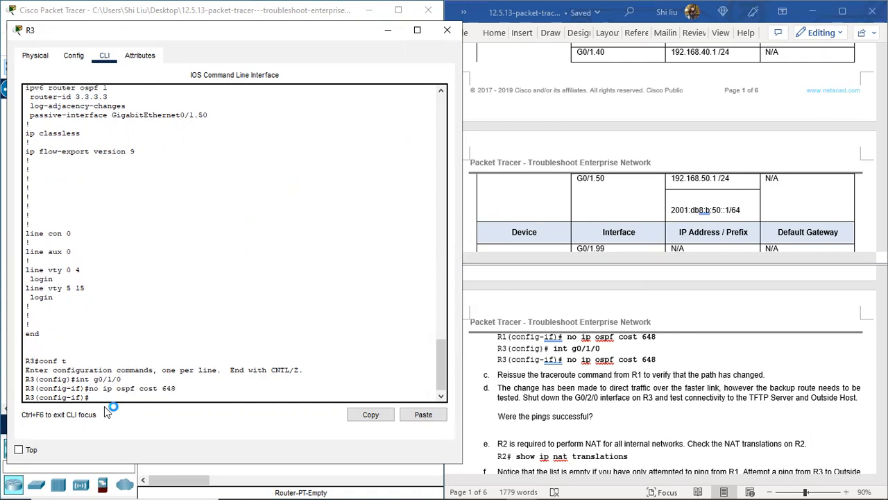
left_click(446, 31)
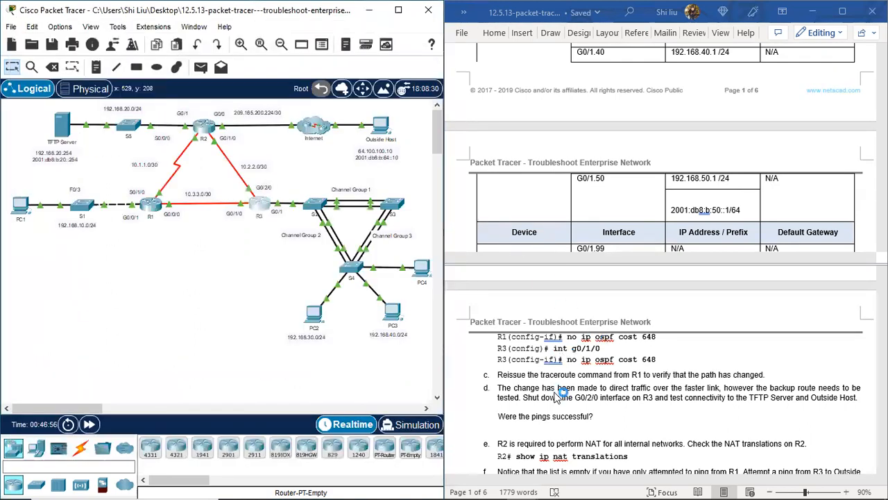
Step: Leave configuration mode on R1 with "end" and reissue "traceroute 192.168.20.254" to the TFTP Server
scroll(555, 397, "down", 1)
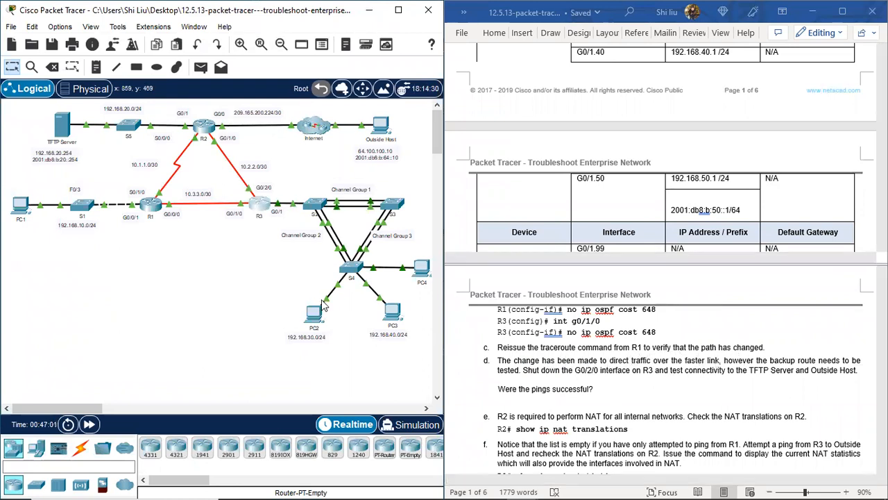
left_click(150, 204)
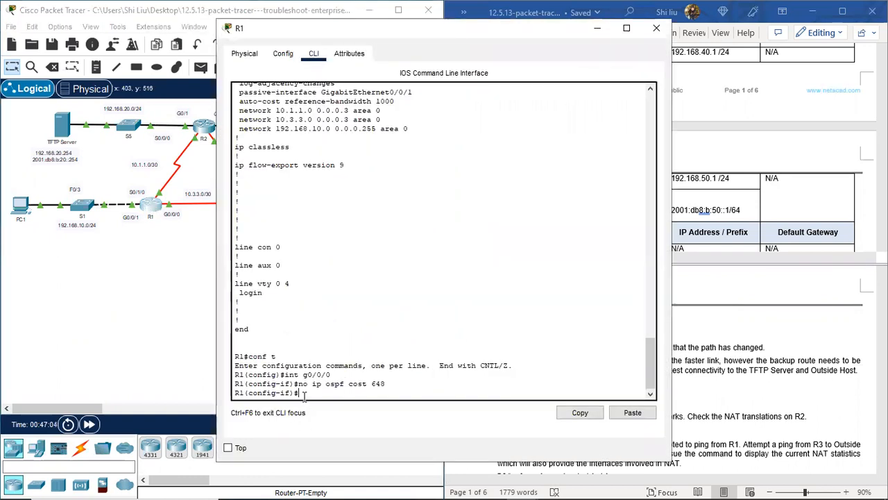
type("end")
key("Return")
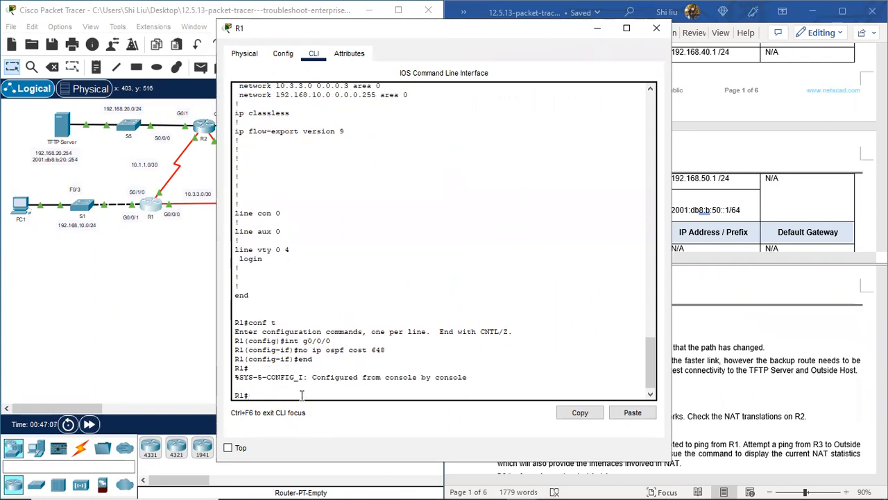
type("traceroute 192.168.20.254")
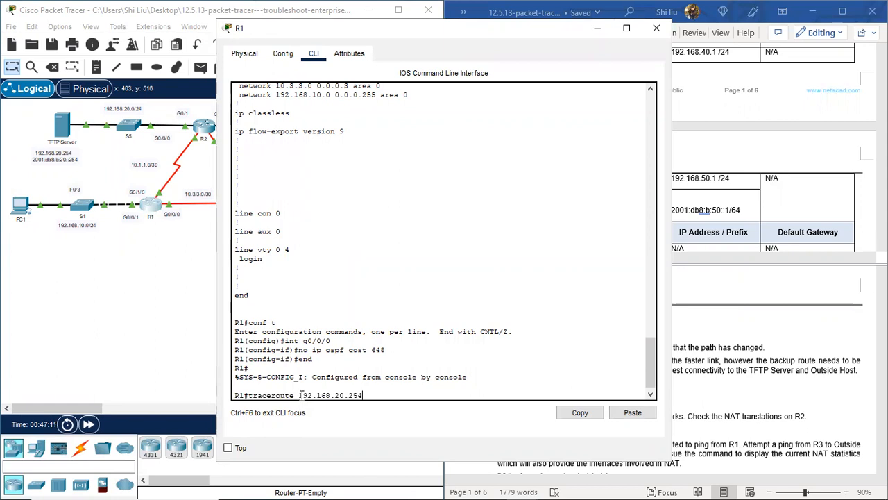
key("Return")
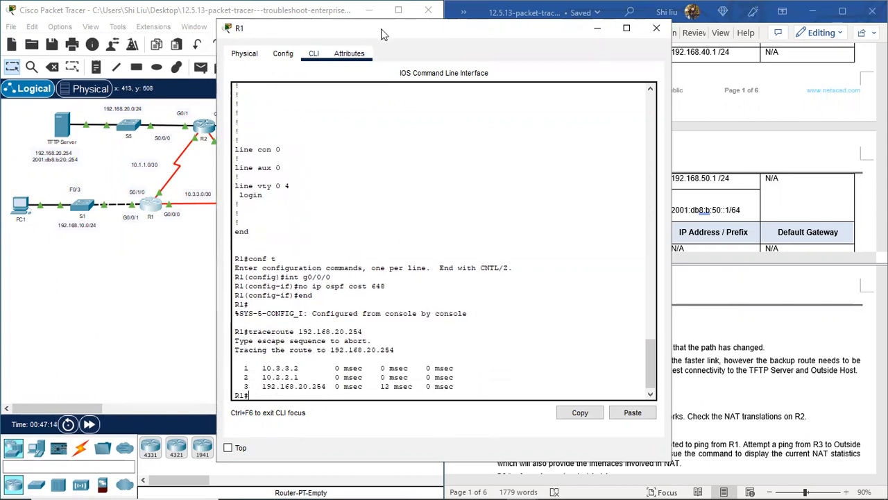
Step: Compare the new traceroute hops with the topology and with the earlier traceroute output in R1's command history
left_click_drag(384, 30, 576, 38)
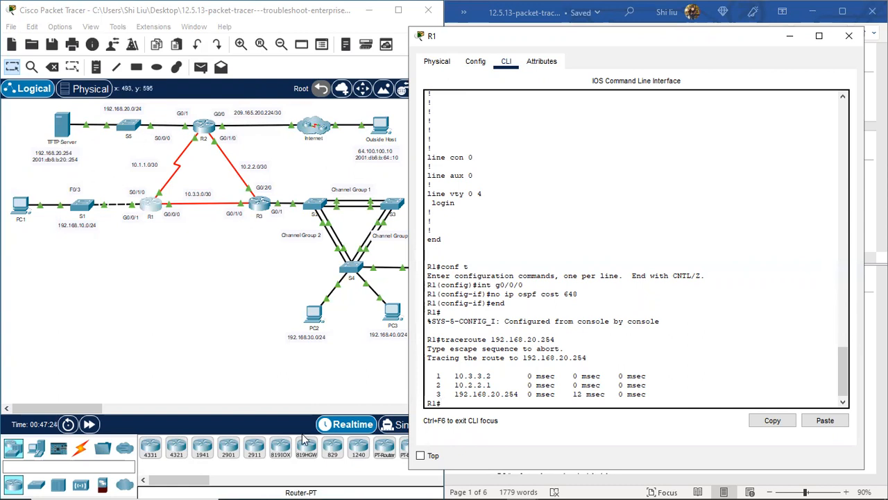
scroll(555, 209, "up", 8)
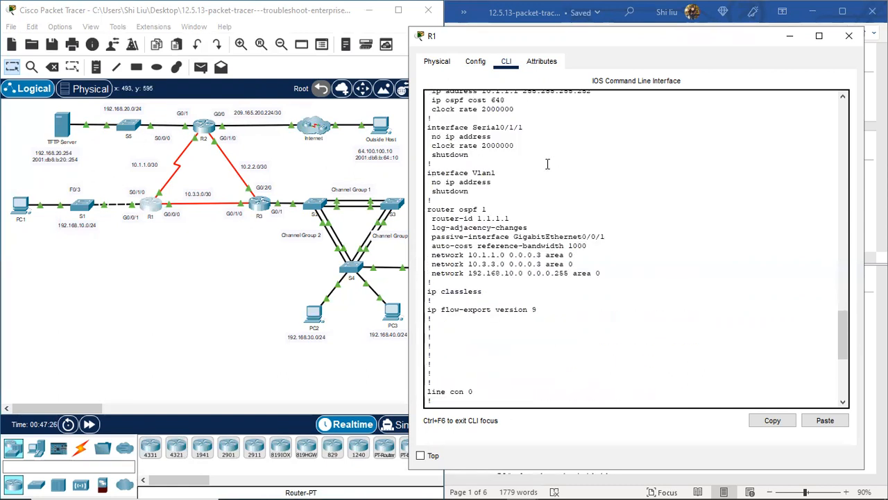
scroll(540, 169, "up", 12)
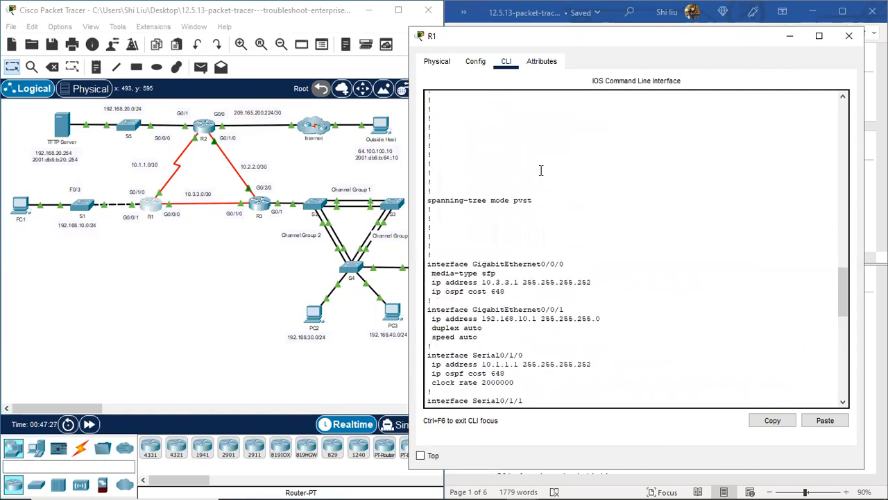
scroll(540, 169, "up", 9)
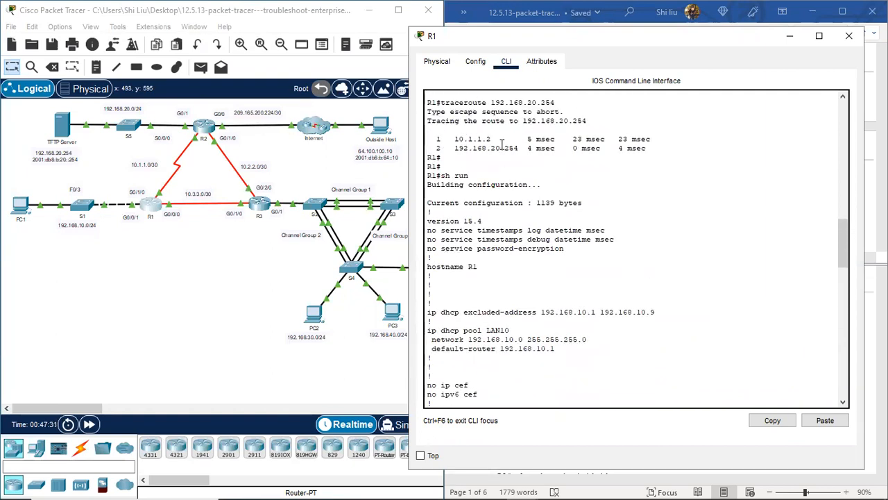
scroll(558, 300, "down", 20)
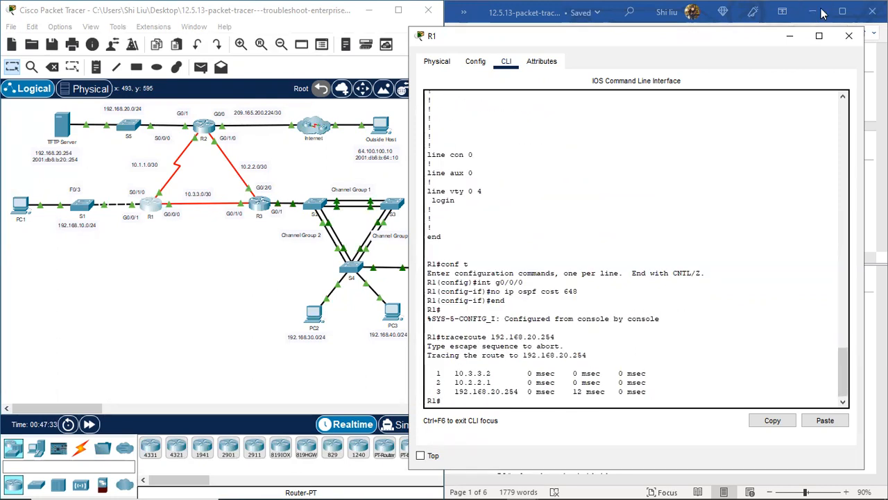
Step: Read Part 4 step d on testing the backup route and switch from R1's window to R3's command line
left_click_drag(614, 46, 204, 73)
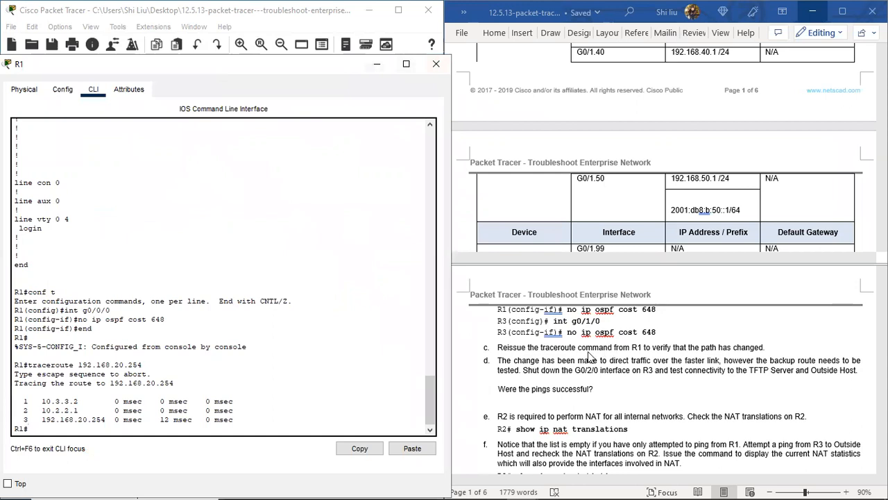
scroll(588, 351, "down", 2)
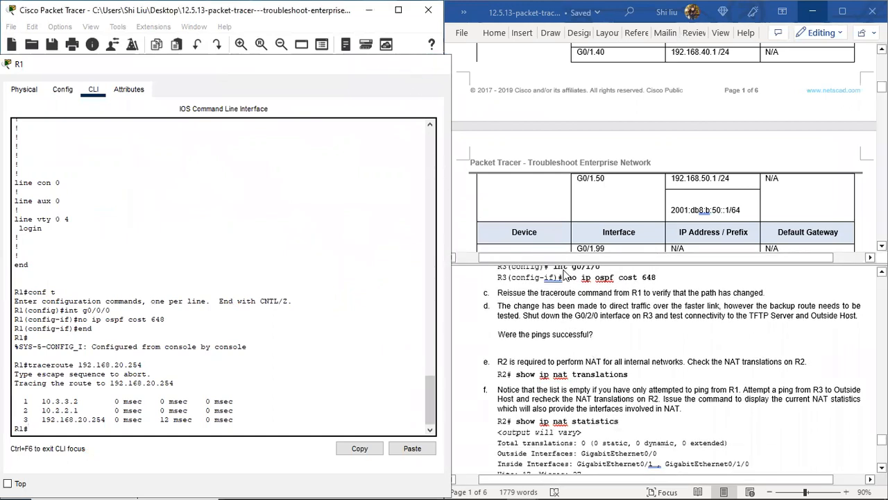
left_click(436, 64)
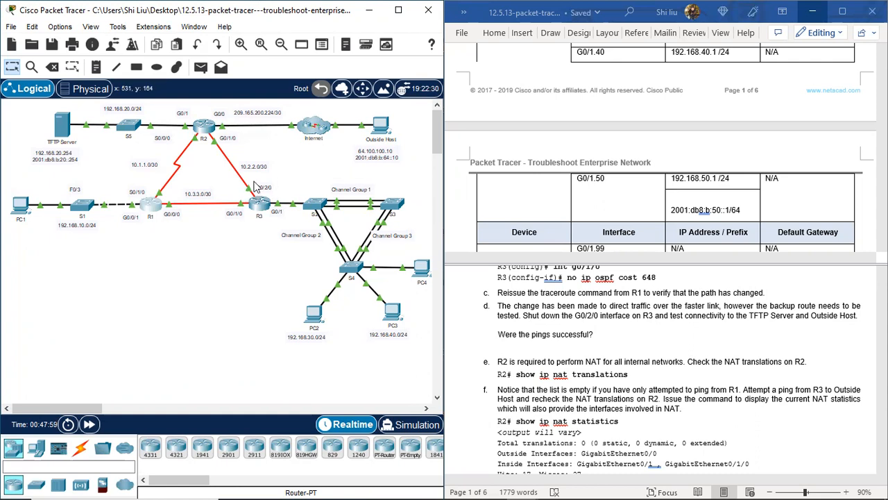
left_click(259, 206)
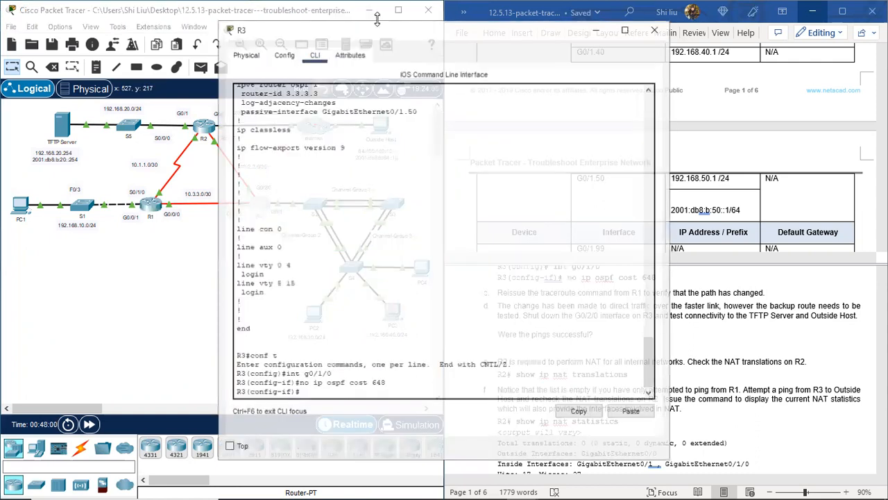
Step: On R3, enter interface g0/2/0, disable it with "shutdown", check the R2–R3 link in the topology, and close R3's window
left_click_drag(391, 36, 441, 18)
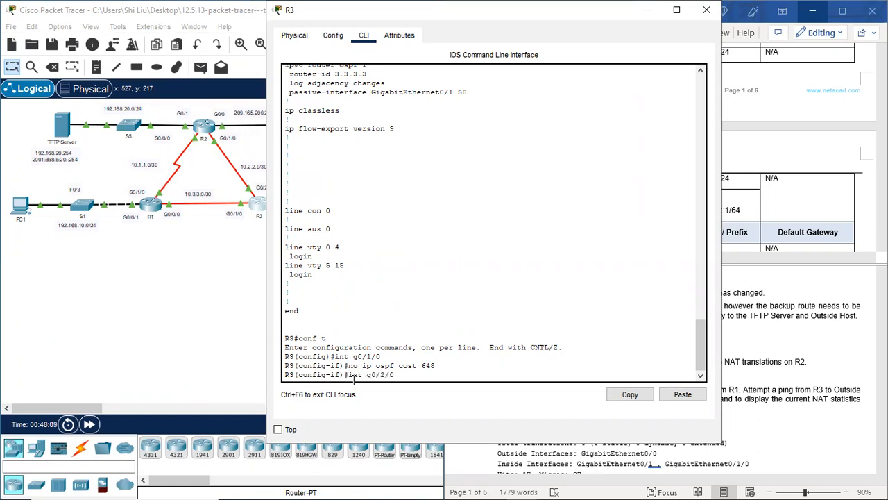
key("Return")
type("shutdown")
key("Return")
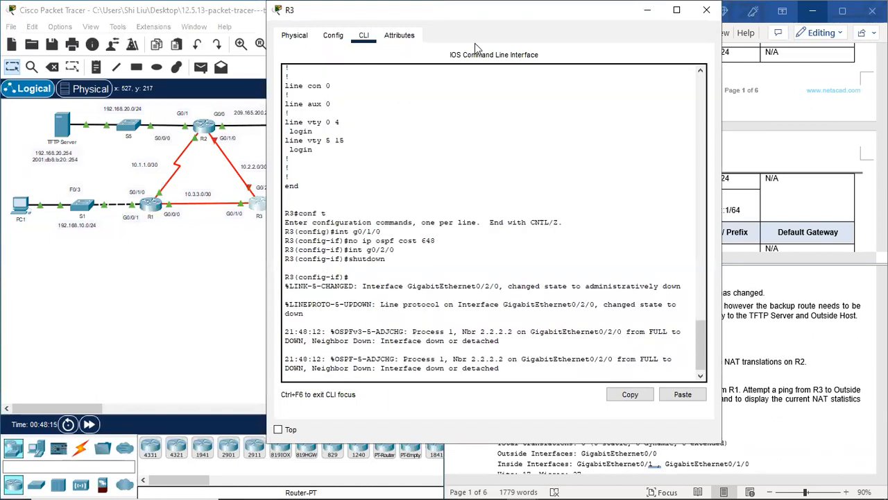
left_click_drag(454, 14, 507, 26)
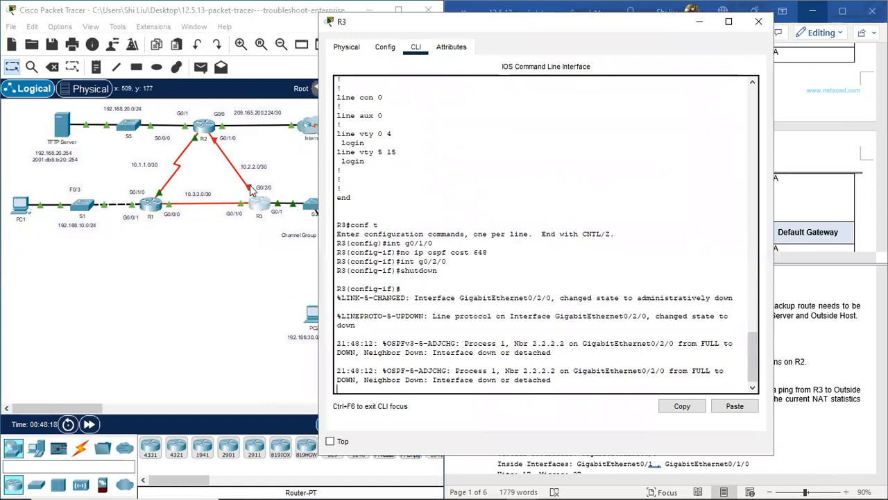
left_click_drag(222, 167, 249, 147)
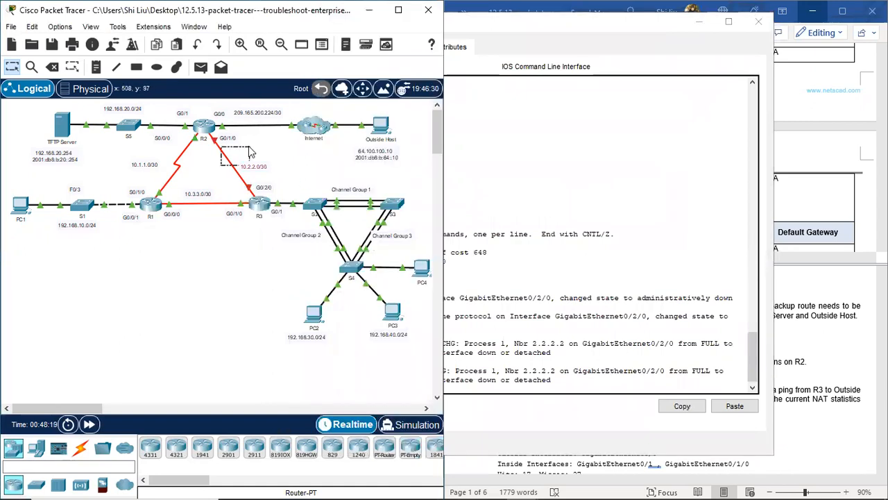
left_click(584, 33)
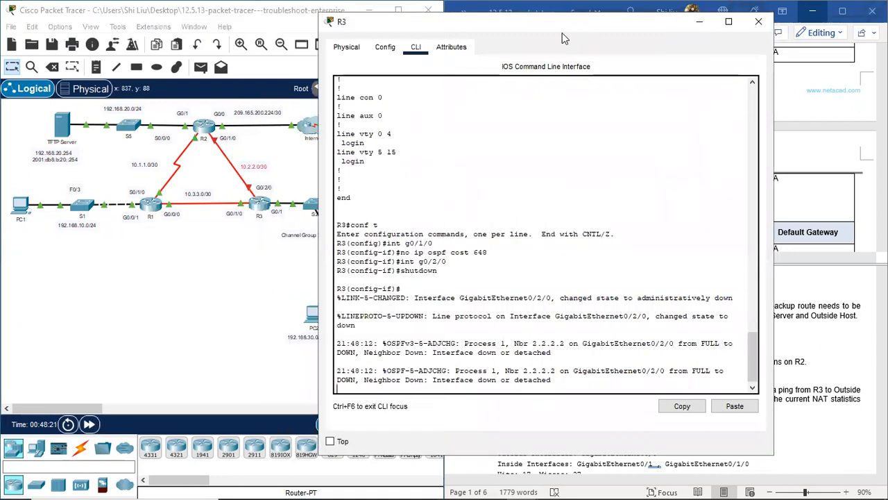
left_click_drag(562, 32, 248, 36)
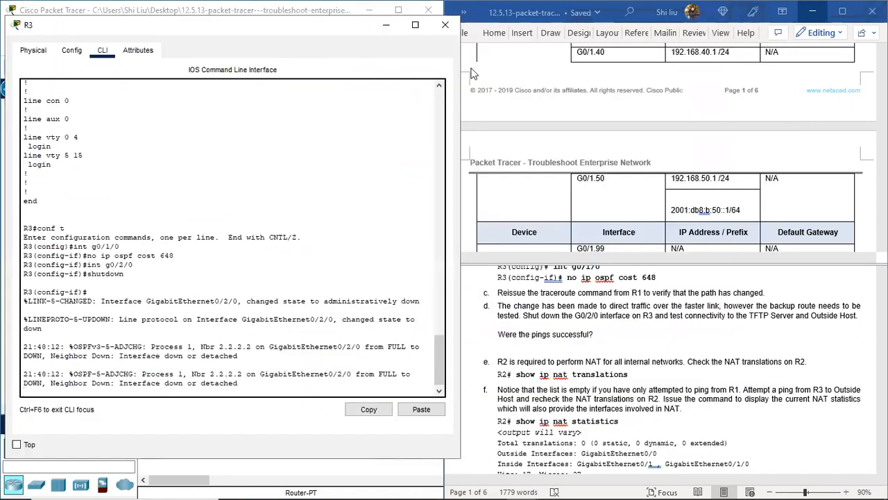
left_click(453, 29)
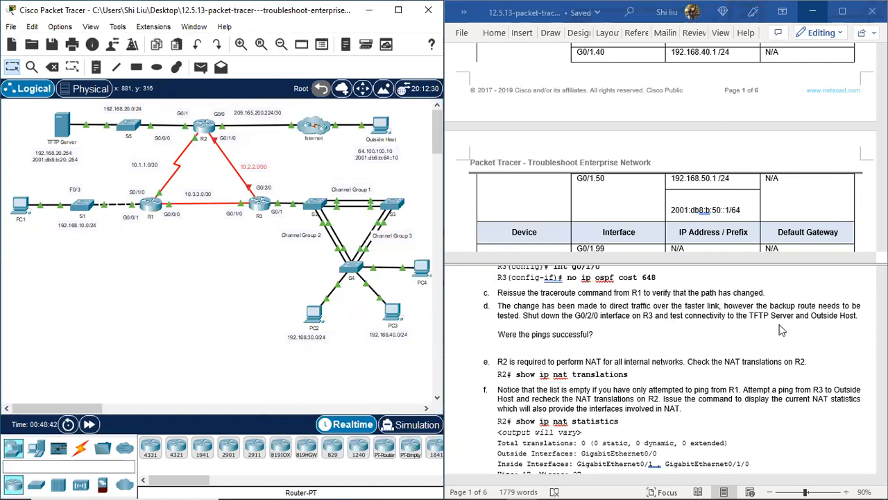
Step: Test the backup route from R1 with "ping 64.100.100.10" to the Outside Host, and close R1's window
left_click(152, 206)
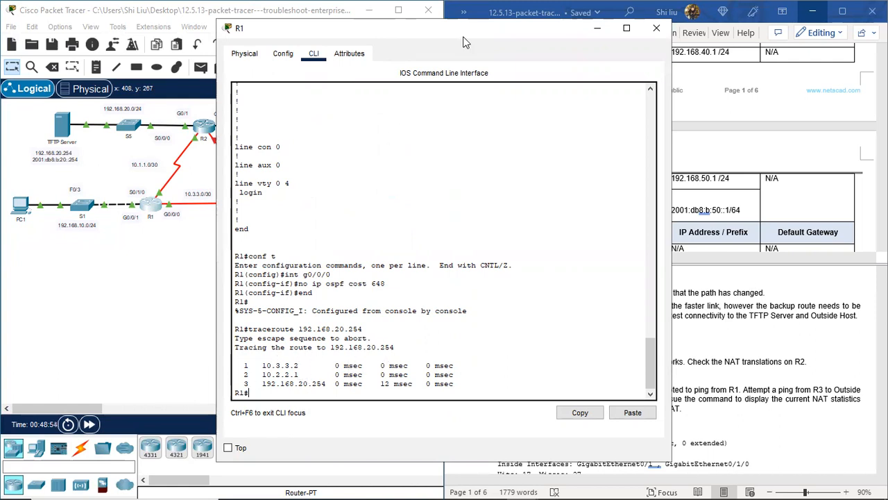
left_click_drag(451, 34, 320, 36)
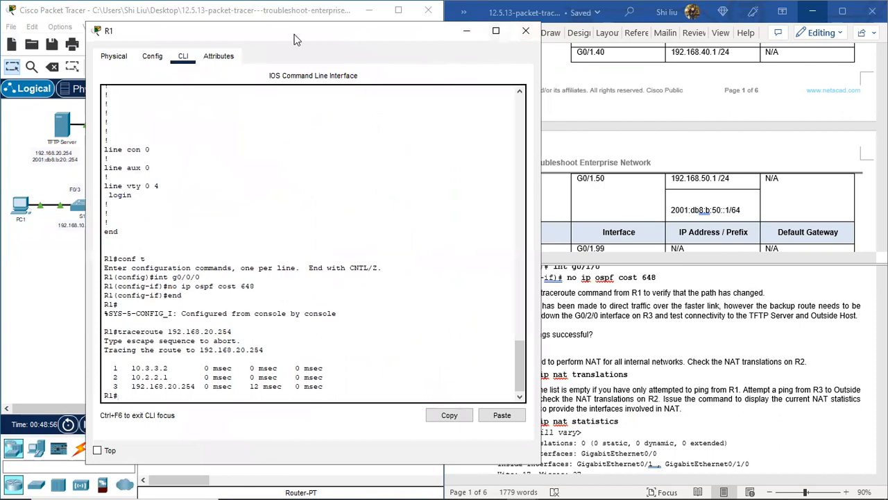
left_click_drag(295, 40, 630, 54)
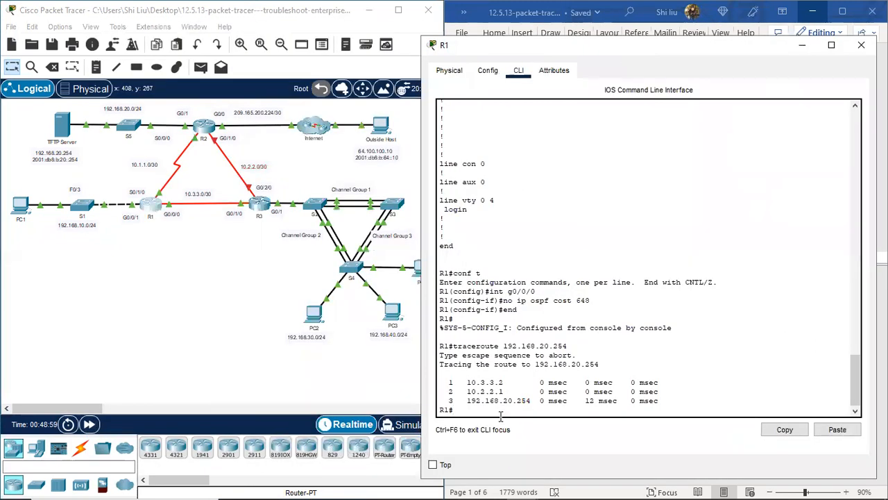
key("Return")
key("Return")
type("ping 64.100.100.10")
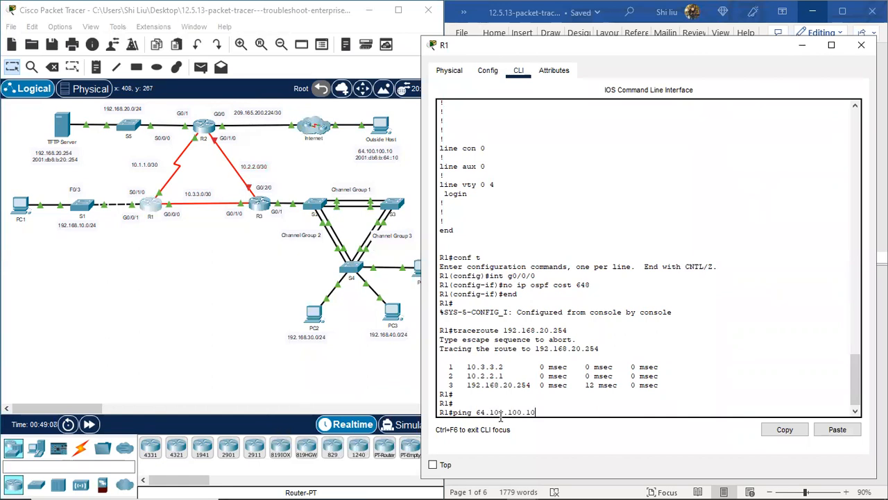
key("Return")
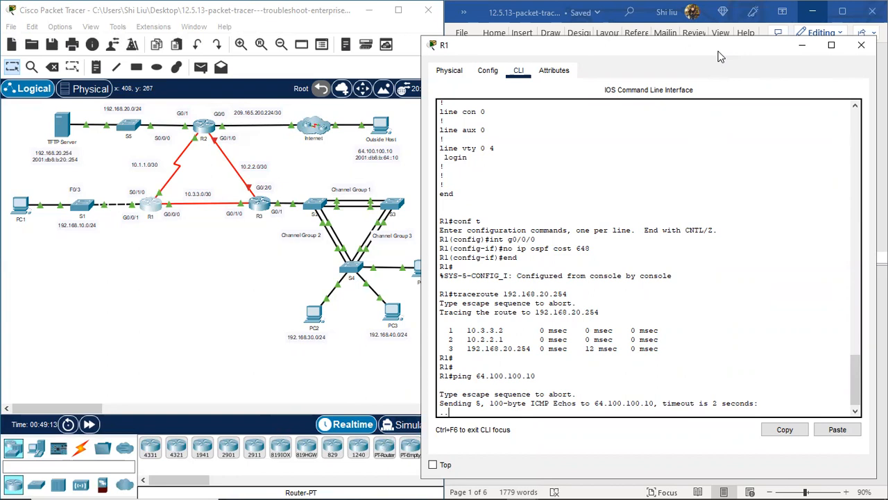
left_click_drag(720, 56, 517, 83)
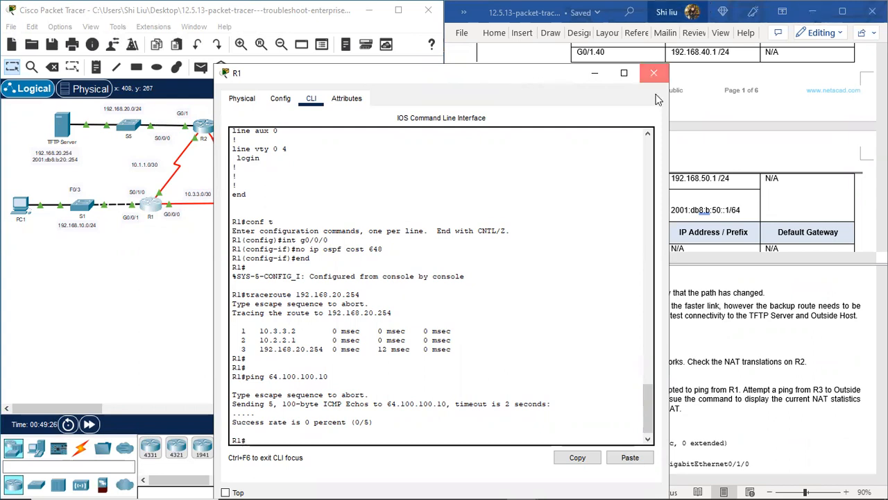
left_click(653, 73)
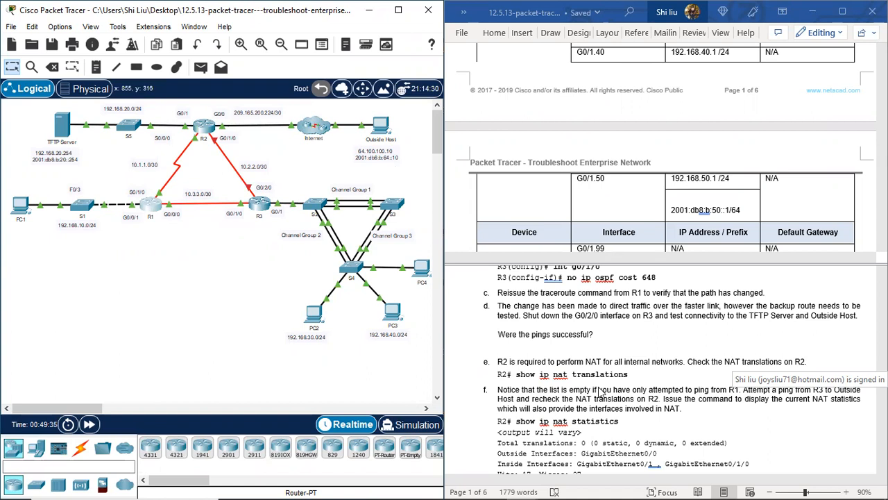
Step: Read step e, leave configuration mode on R2 with "end", and check the NAT table with "sh ip nat translations"
scroll(517, 330, "down", 2)
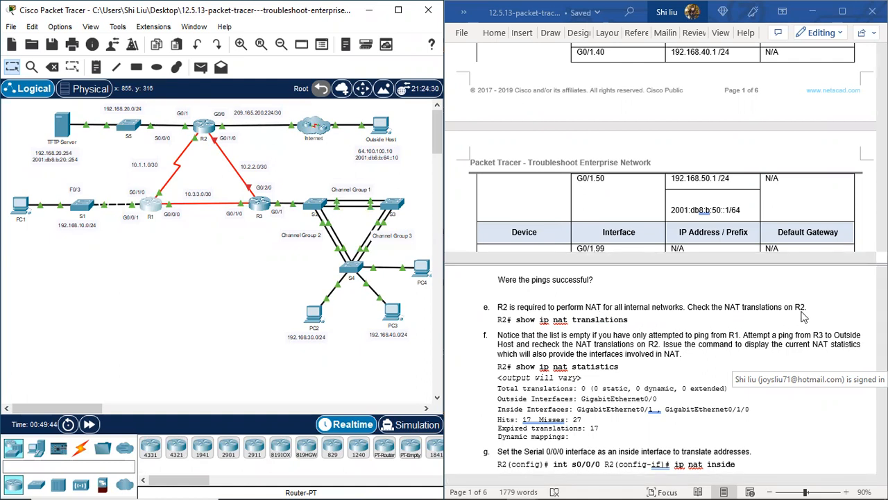
left_click(198, 127)
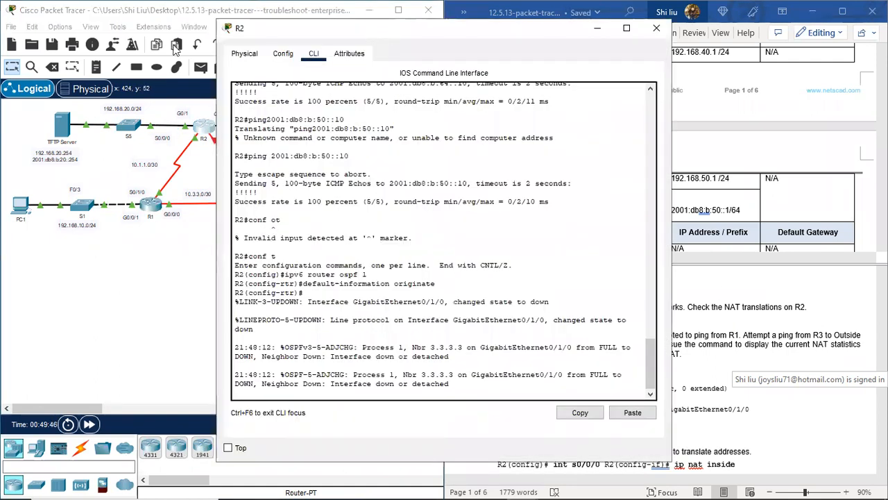
left_click_drag(369, 34, 161, 40)
key("Return")
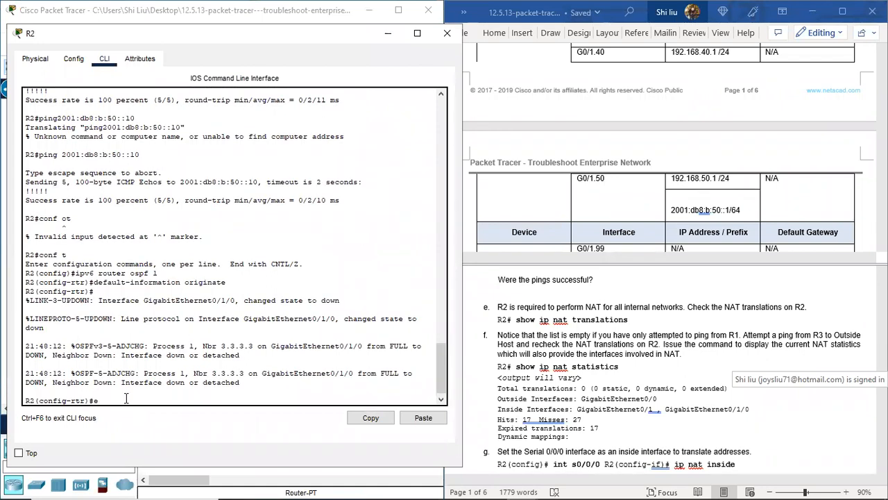
key("Return")
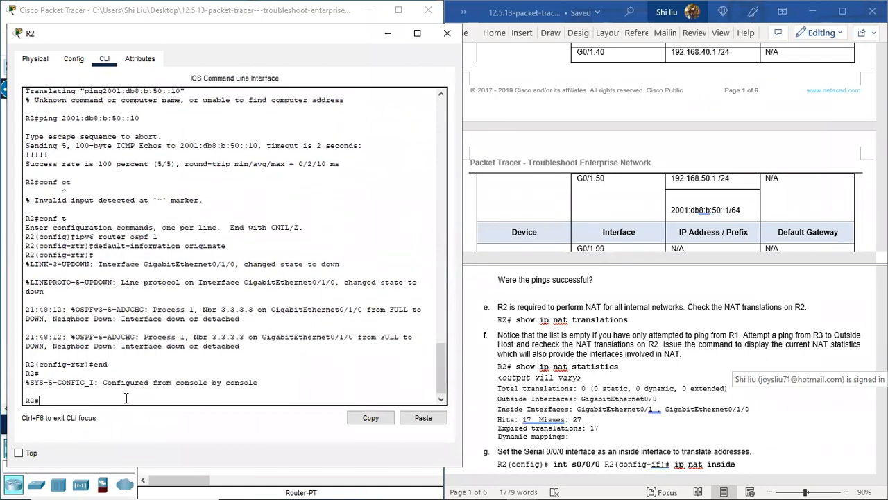
type("sh ip nat tran")
key("Tab")
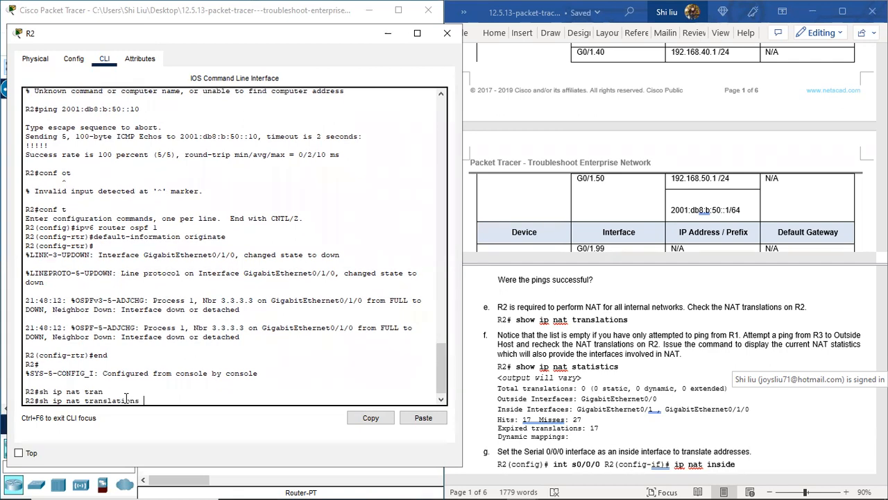
key("Return")
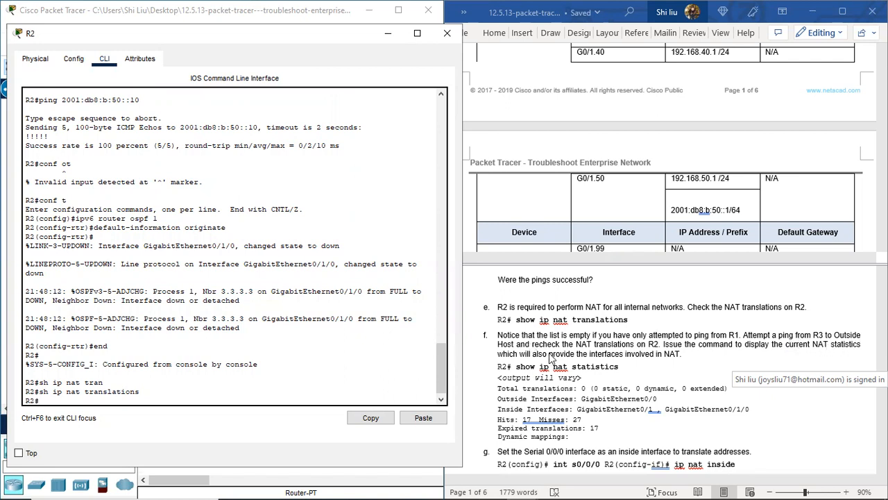
Step: Switch from R2 to R3, leave configuration mode with "end", and ping the Outside Host with "ping 64.100.100.10"
left_click(388, 35)
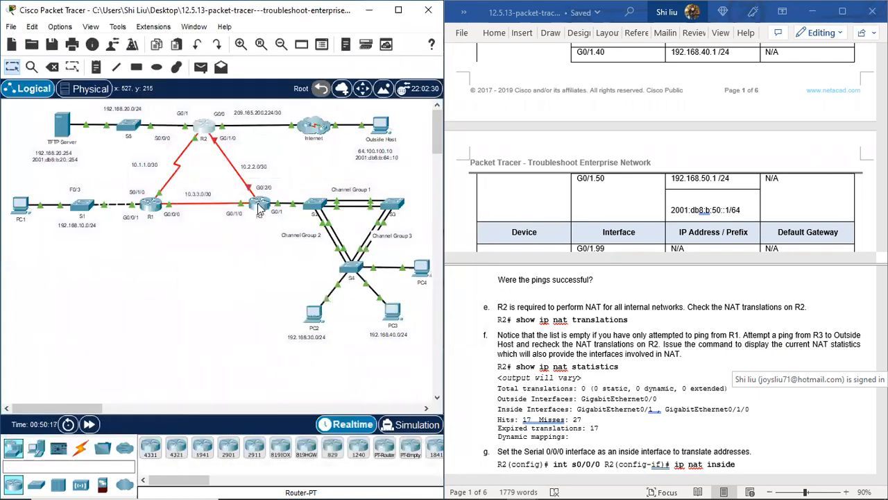
left_click(258, 206)
left_click_drag(391, 34, 613, 51)
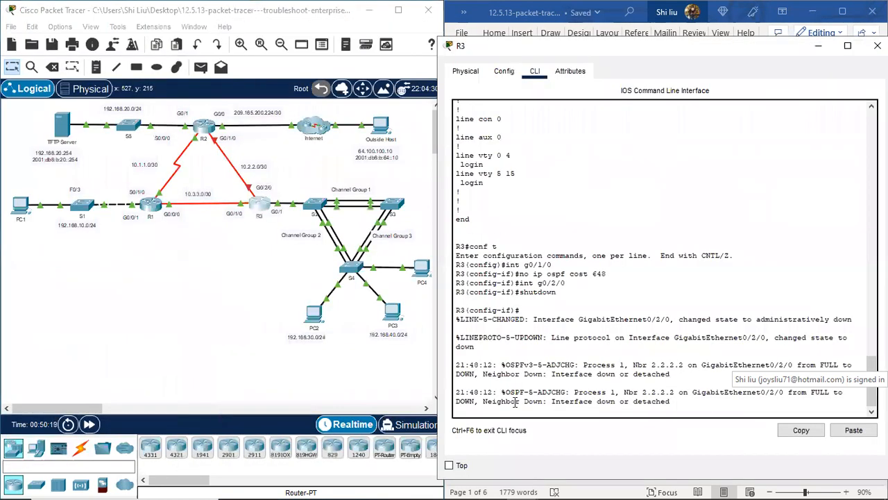
key("Return")
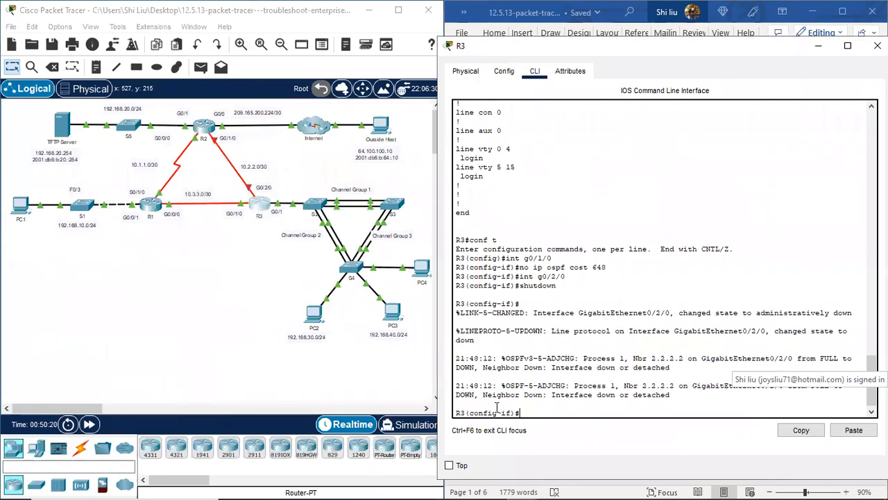
type("end")
key("Return")
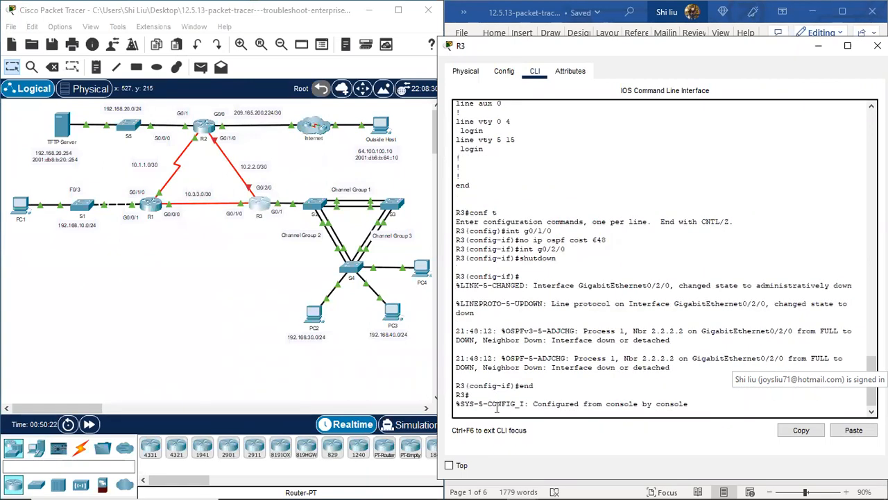
type("ping 64.100")
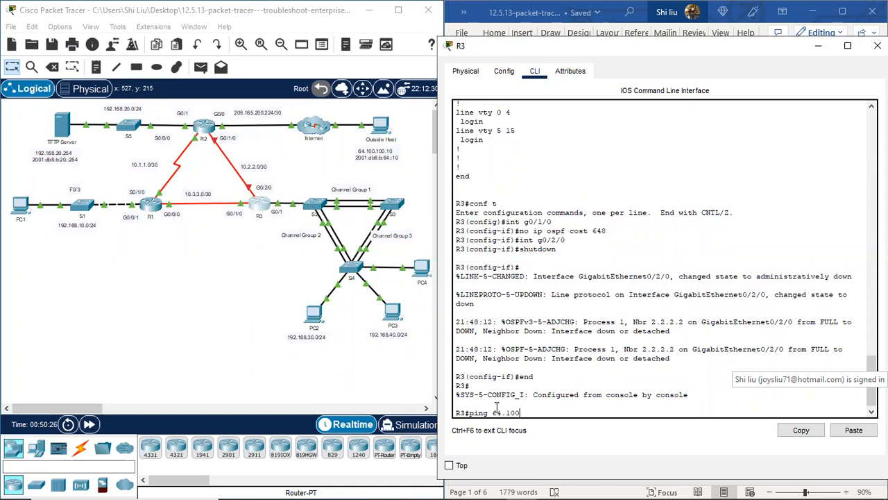
type(".100.10")
key("Return")
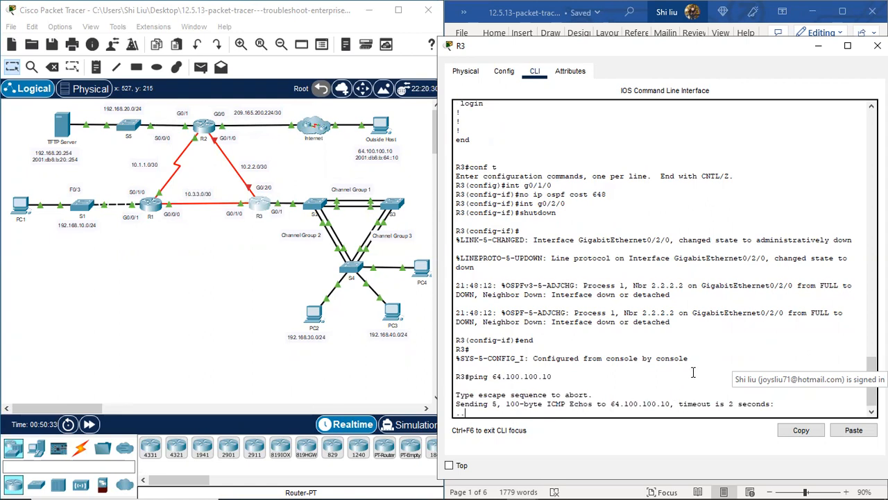
Step: Examine the success rate of the Outside Host ping in R3's command line output and close R3's window
left_click_drag(757, 175, 755, 166)
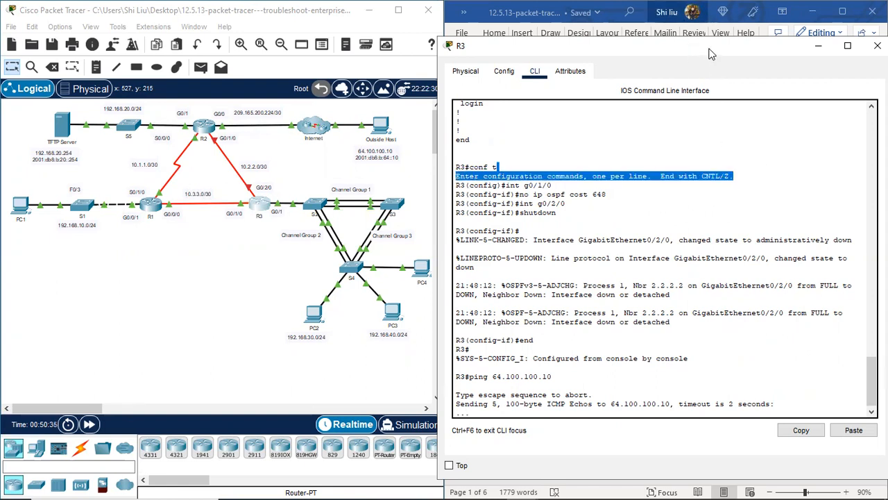
left_click_drag(698, 43, 670, 35)
left_click(733, 328)
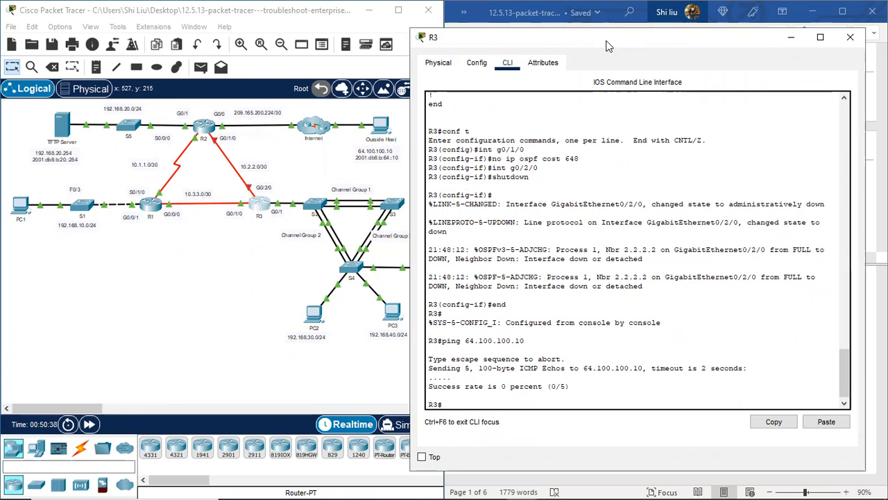
left_click_drag(606, 45, 643, 45)
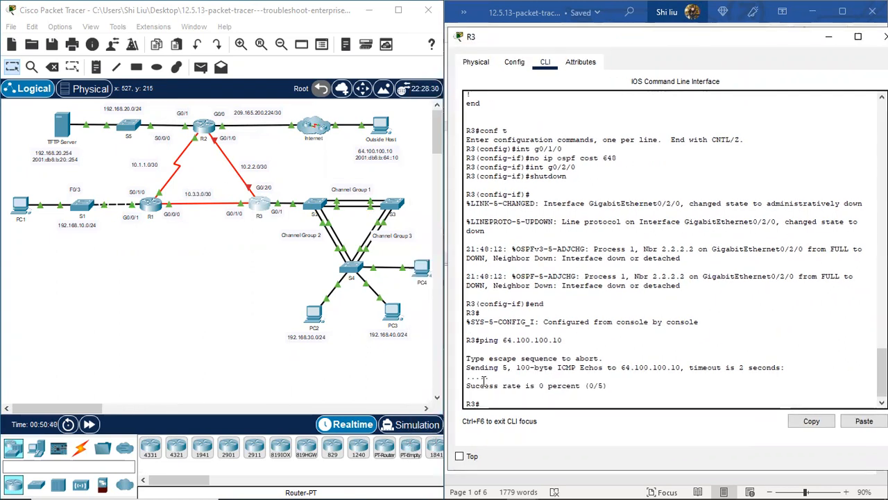
left_click_drag(493, 386, 564, 390)
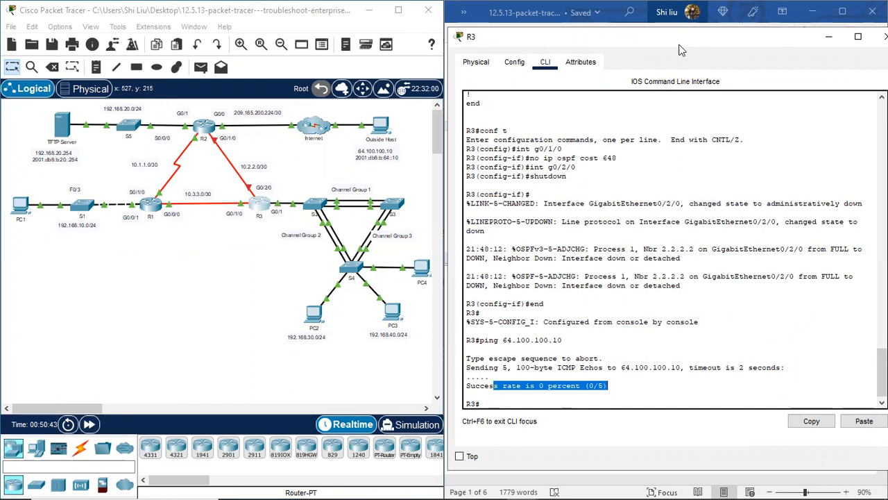
left_click_drag(680, 50, 358, 119)
left_click(568, 108)
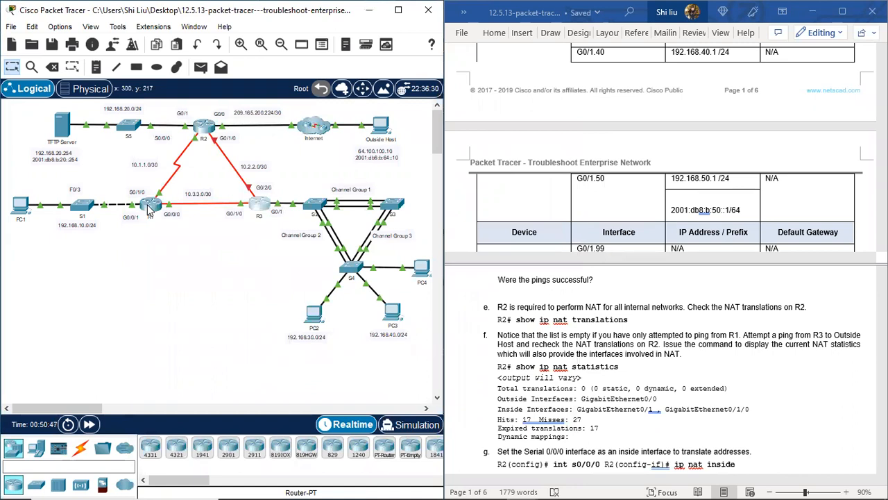
Step: Return to R2's command line and repeat "sh ip nat translations" to recheck the NAT translations
left_click(207, 130)
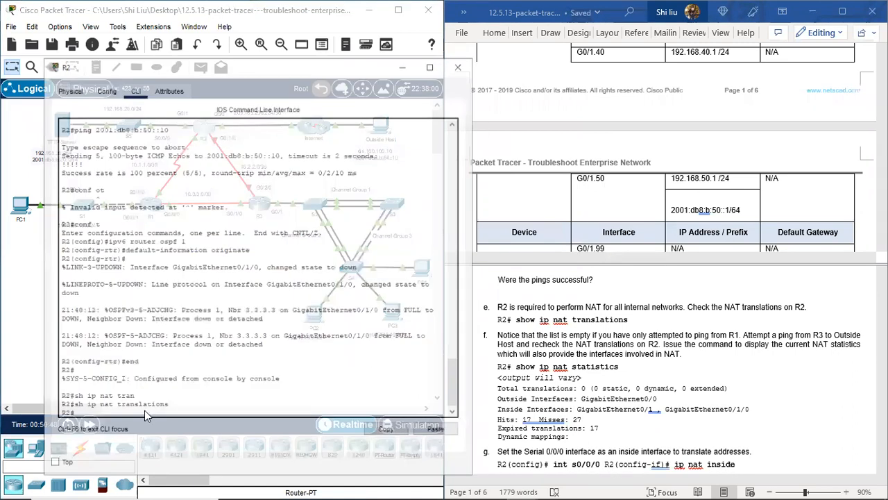
key("Up")
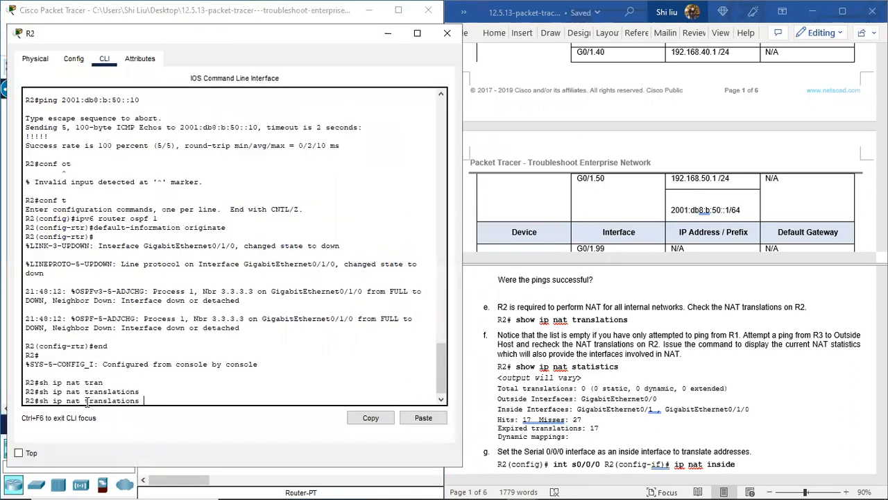
key("Return")
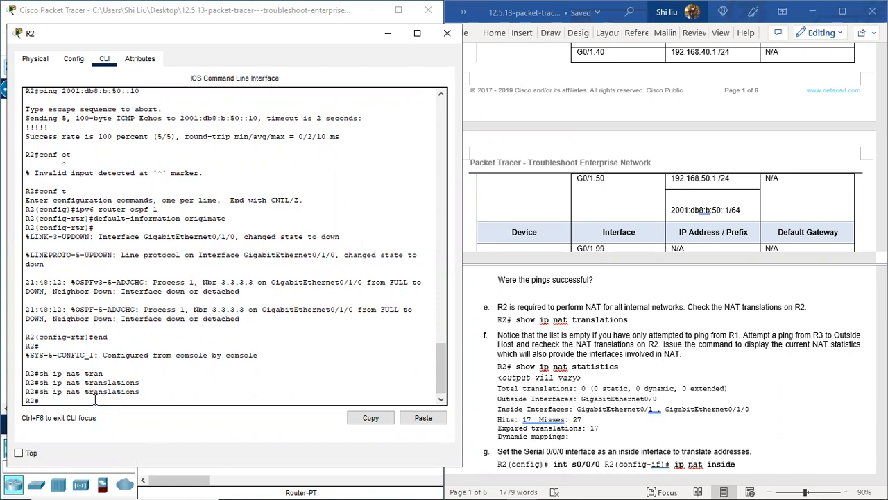
key("Return")
key("Return")
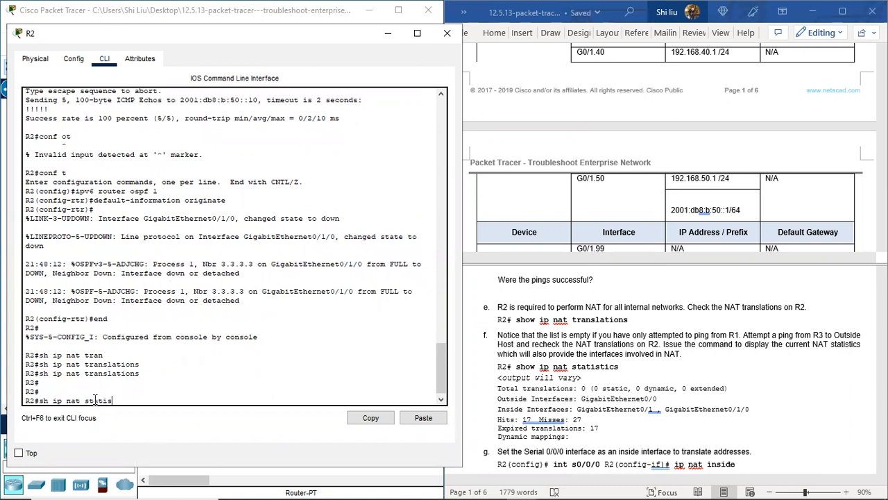
Step: Display R2's NAT statistics with "sh ip nat statistics" and compare the outside and inside interfaces with the topology
type("sh ip nat statistics")
key("Return")
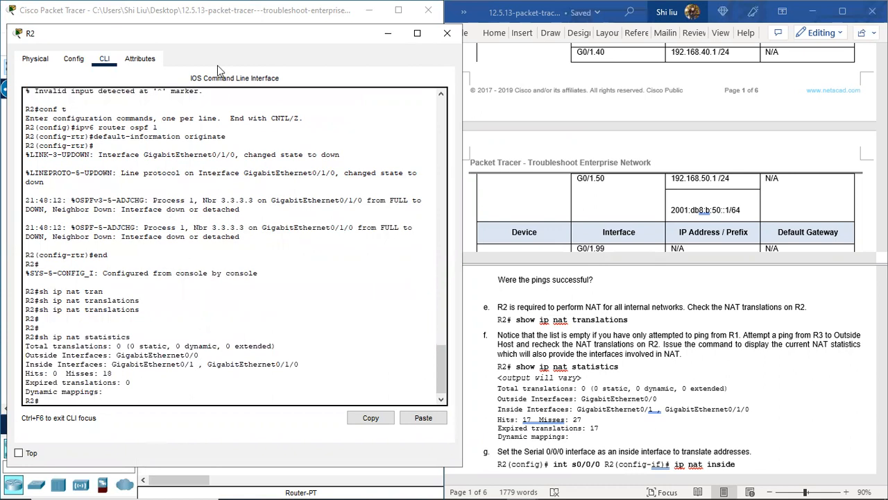
left_click_drag(238, 39, 615, 55)
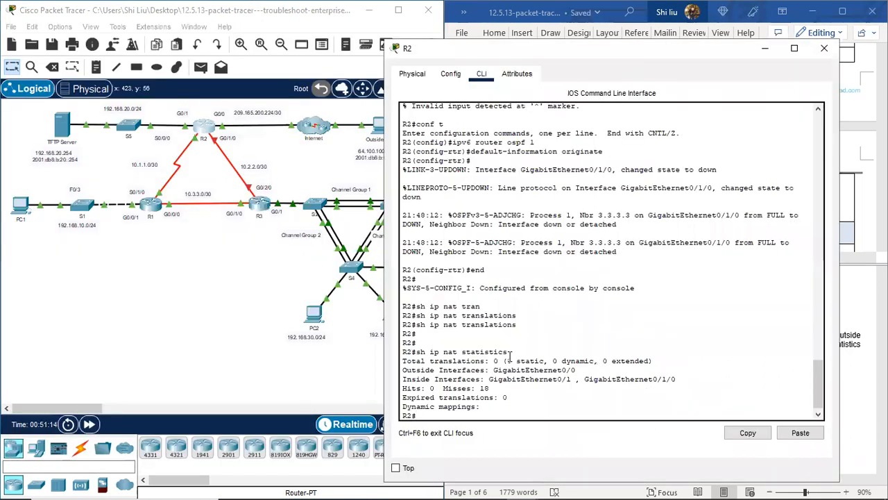
left_click_drag(402, 370, 488, 371)
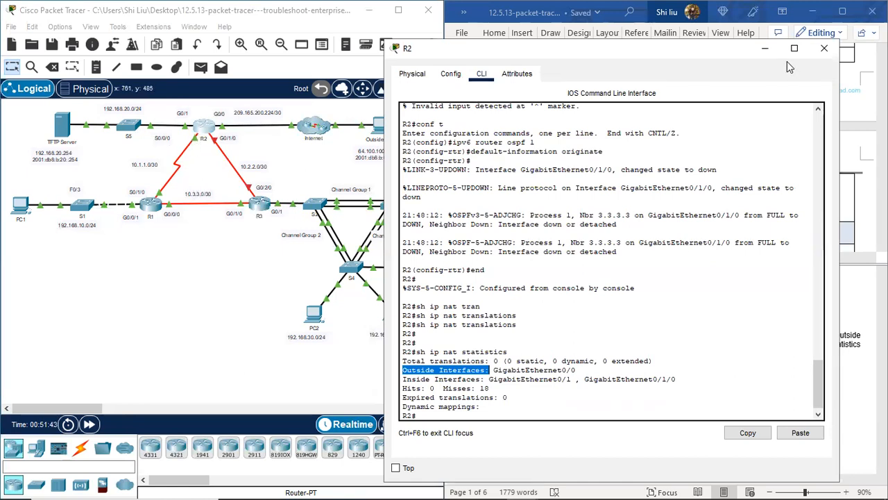
left_click_drag(714, 54, 277, 24)
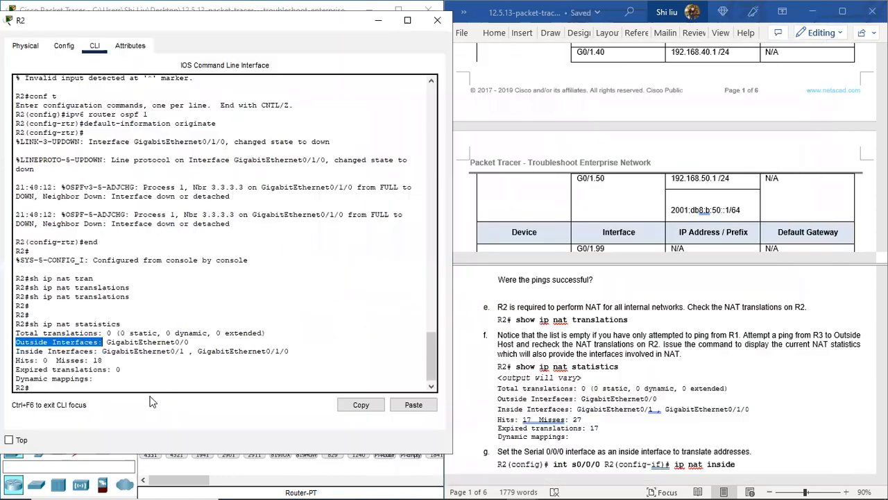
Step: Make R2's s0/0/0 an inside NAT interface using "conf t", "int s0/0/0" and "ip nat inside", and close R2's window
left_click(117, 390)
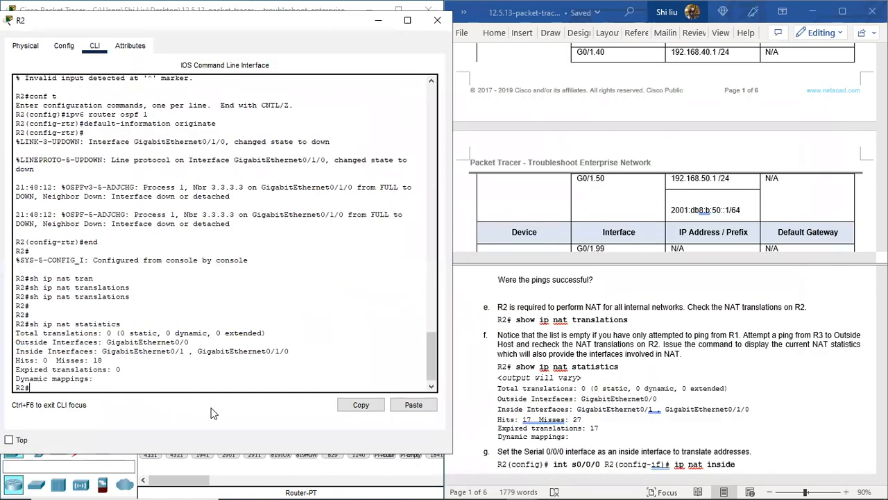
scroll(510, 384, "down", 3)
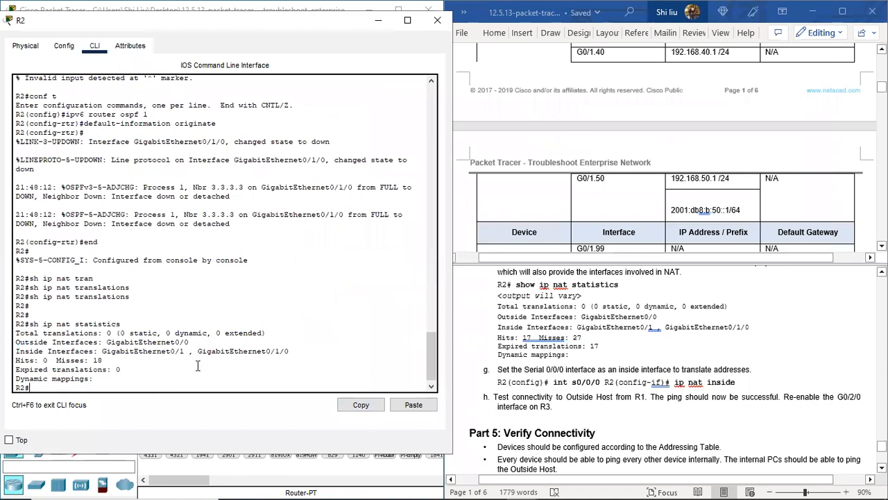
key("Return")
key("Return")
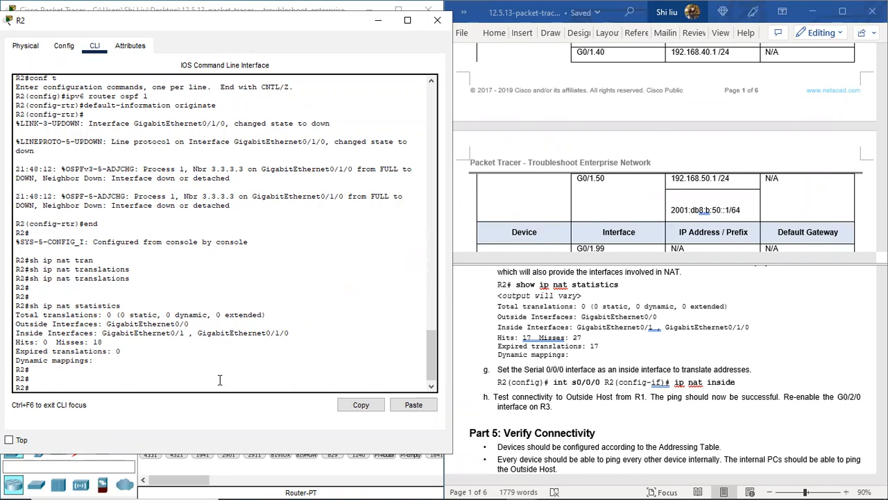
key("Return")
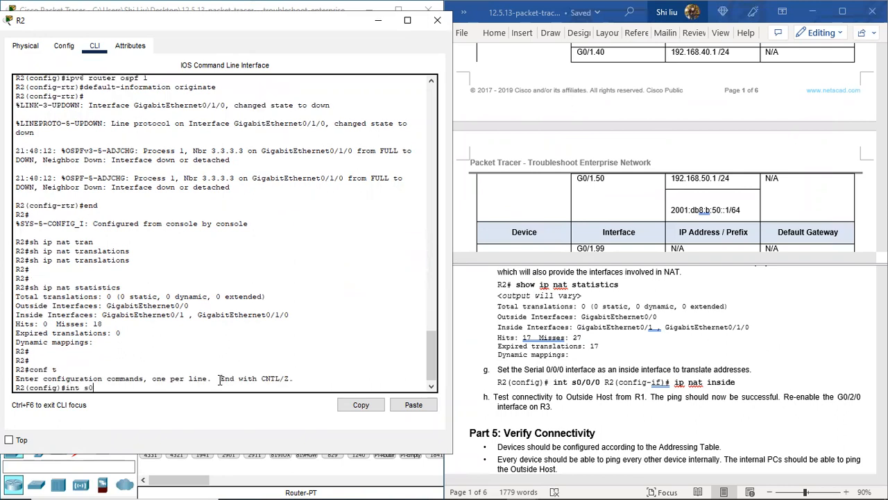
type("int s0/0/0")
key("Return")
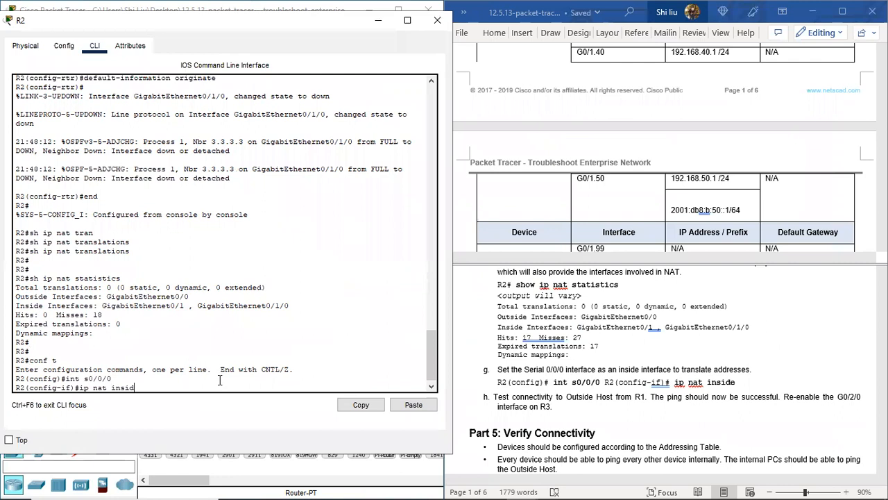
type("ip nat inside")
key("Return")
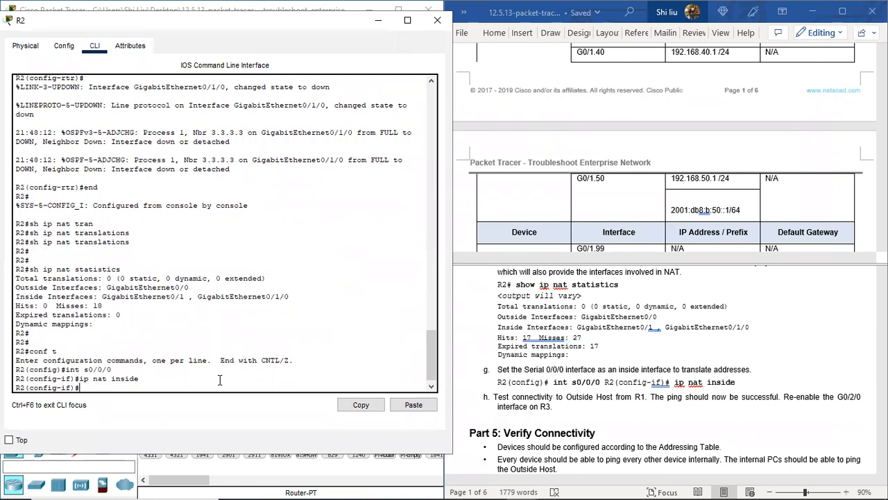
left_click(429, 26)
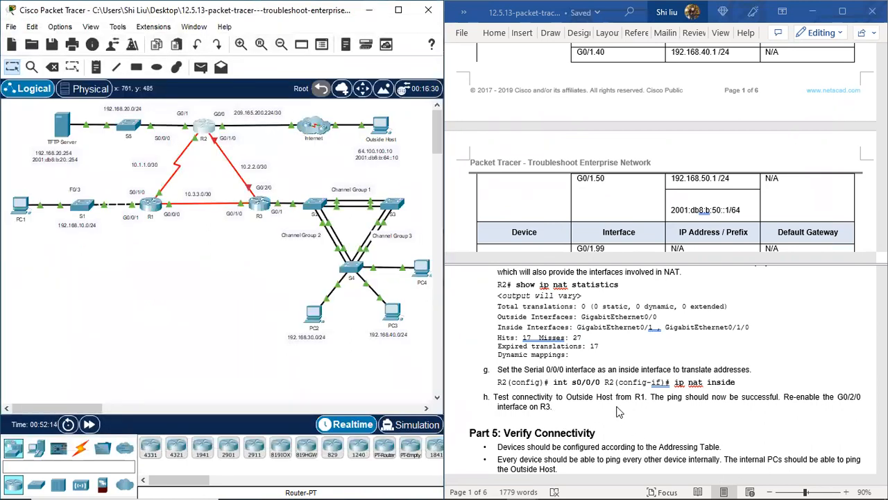
Step: Open R1, repeat "ping 64.100.100.10" to test the Outside Host, check the success rate, and close R1's window
left_click(148, 208)
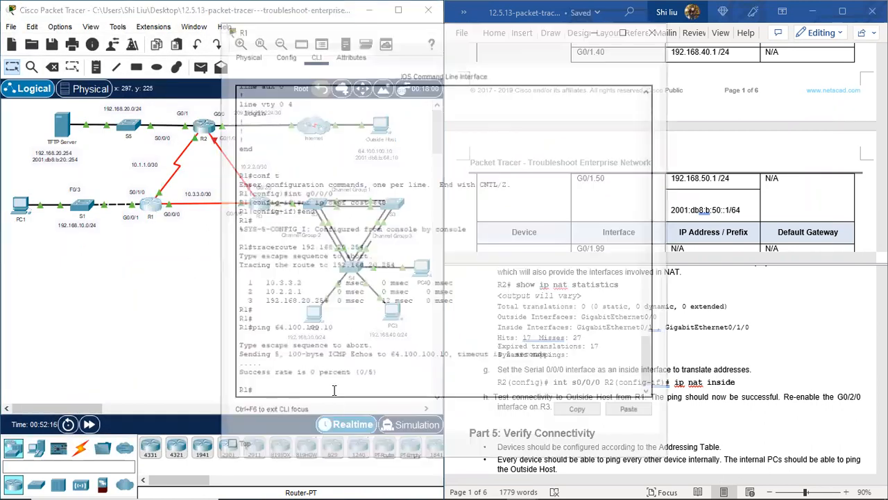
key("Up")
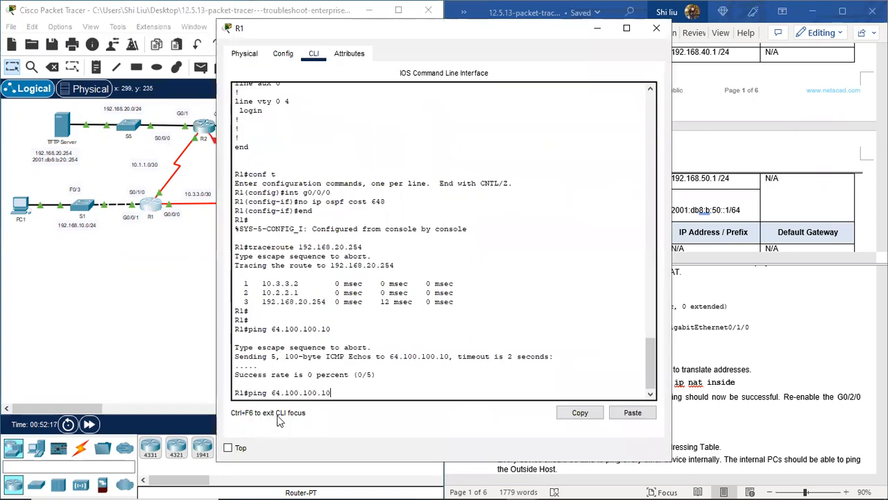
key("Return")
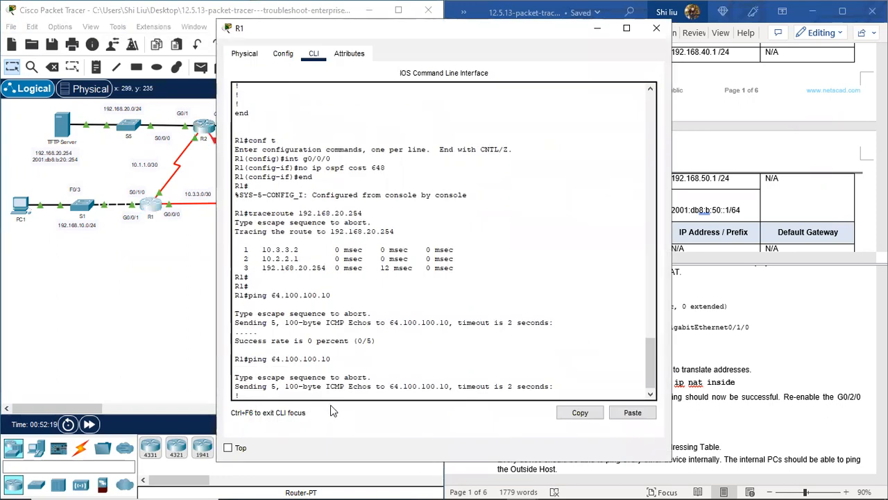
left_click_drag(244, 377, 375, 375)
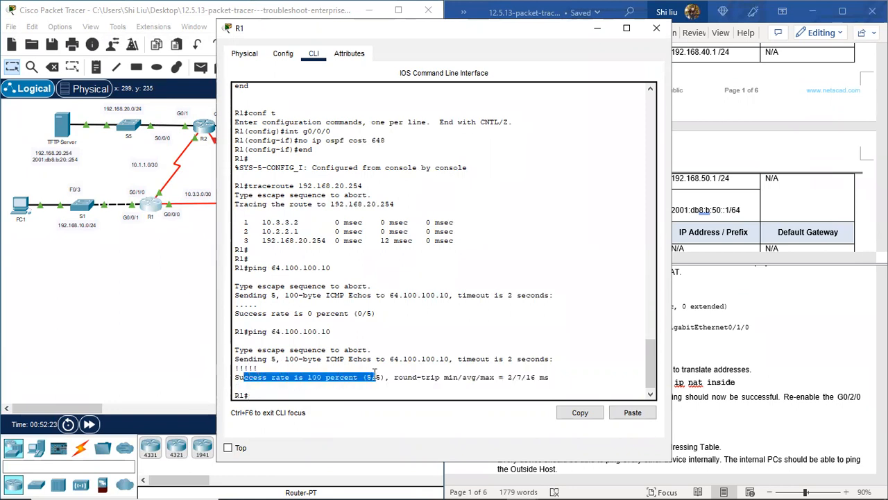
left_click(656, 28)
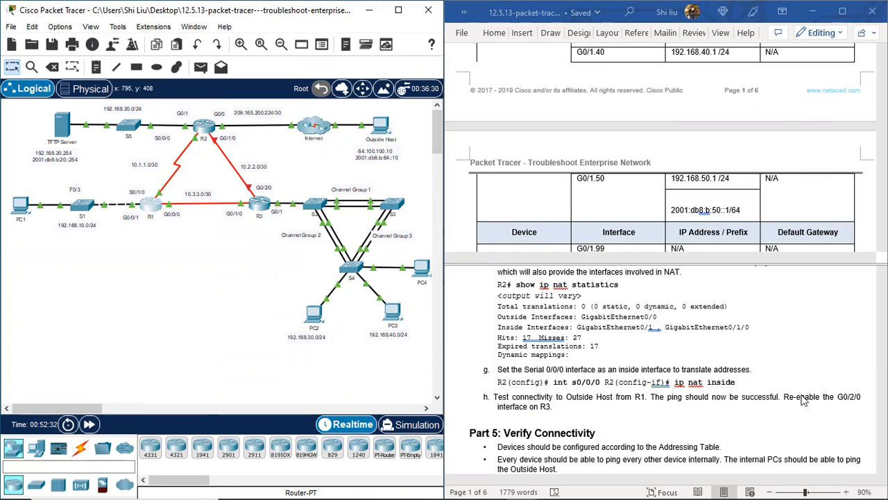
Step: Re-enable R3's g0/2/0 interface using "conf t", "int g0/2/0" and "no shutdown", and close R3's window
left_click(260, 204)
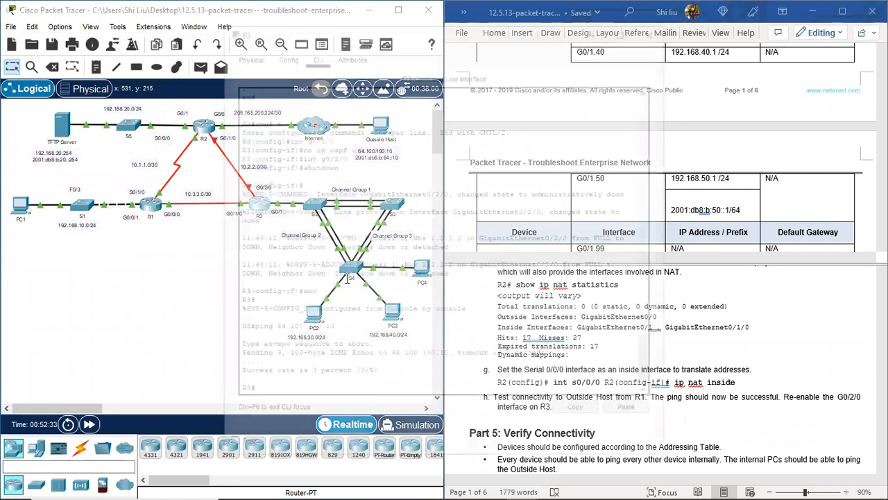
type("conf t")
key("Return")
type("int ")
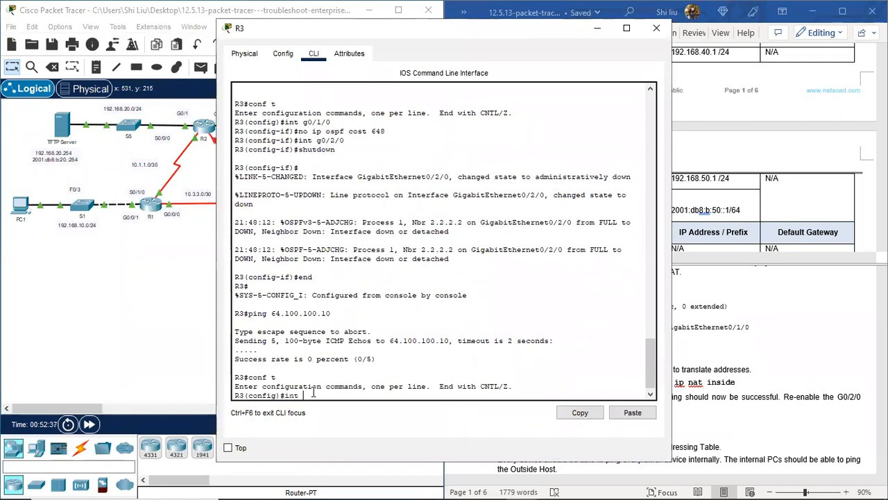
type("g0/2/")
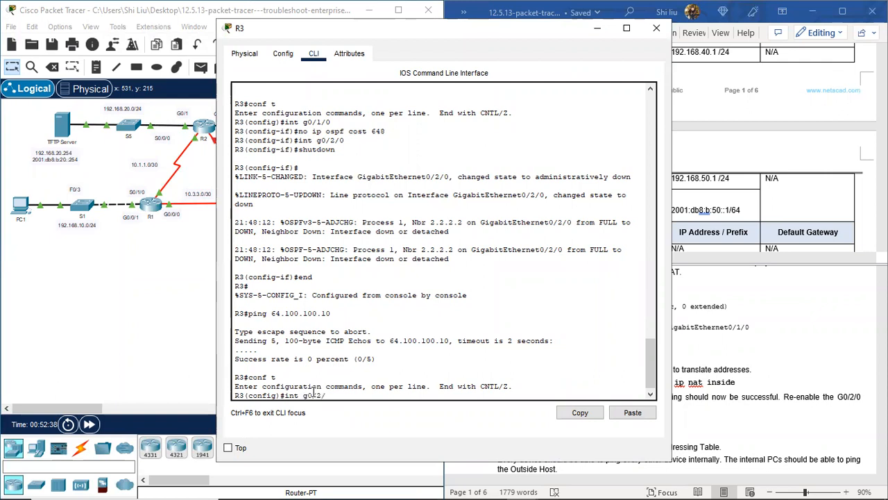
type("0")
key("Return")
type("no shutd")
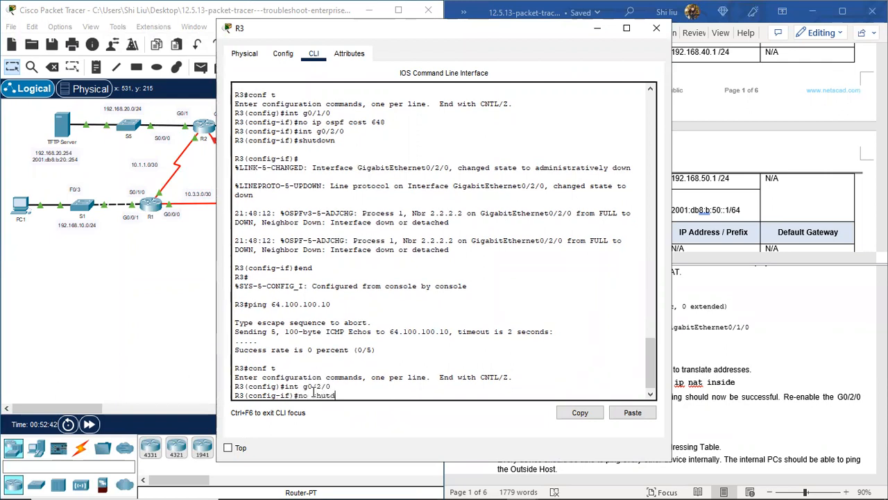
type("own")
key("Return")
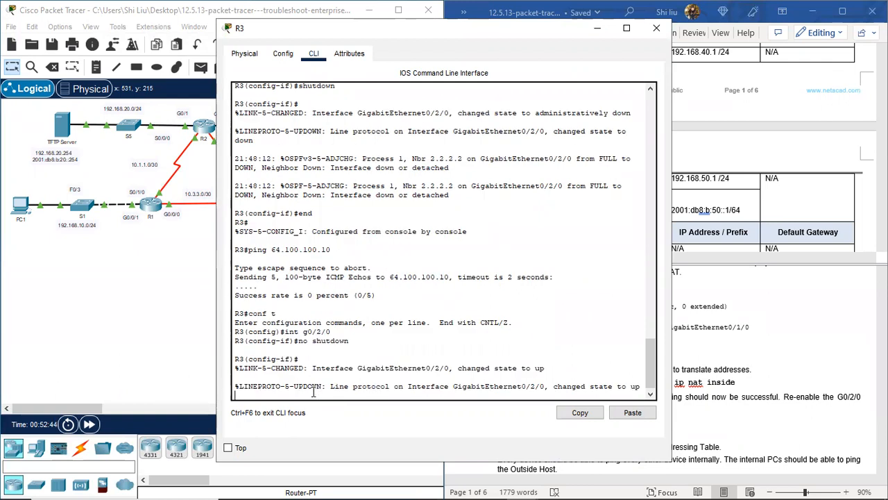
left_click_drag(446, 36, 157, 37)
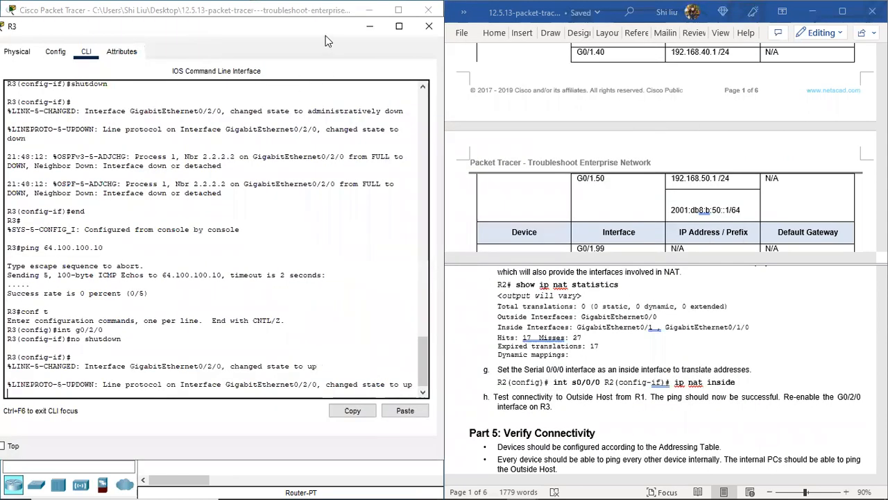
left_click(425, 31)
Step: Read Part 5's connectivity requirements, ping the Outside Host from PC1 with "ping 64.100.100.10", and close PC1's window
scroll(550, 354, "down", 3)
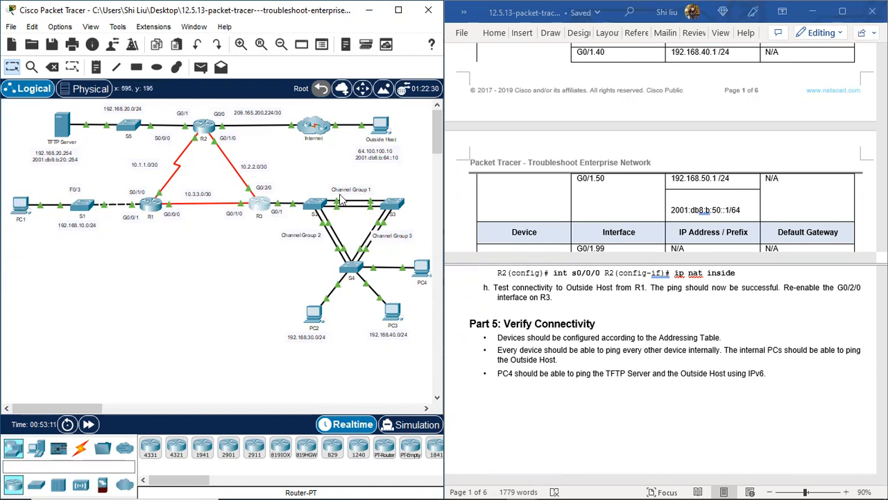
left_click(19, 211)
left_click(517, 107)
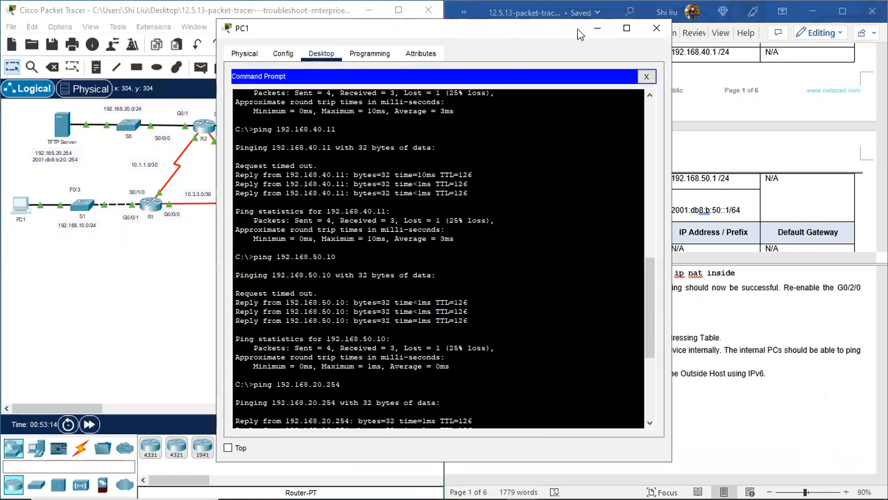
left_click_drag(670, 24, 837, 16)
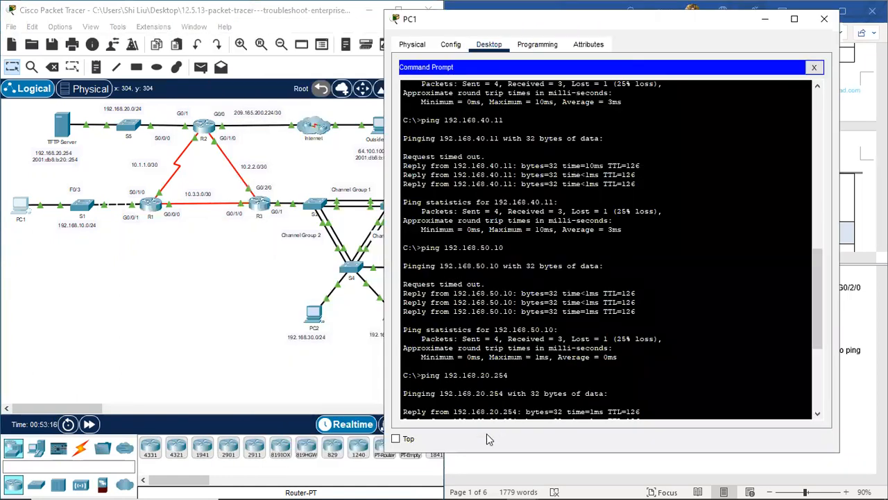
scroll(501, 409, "down", 6)
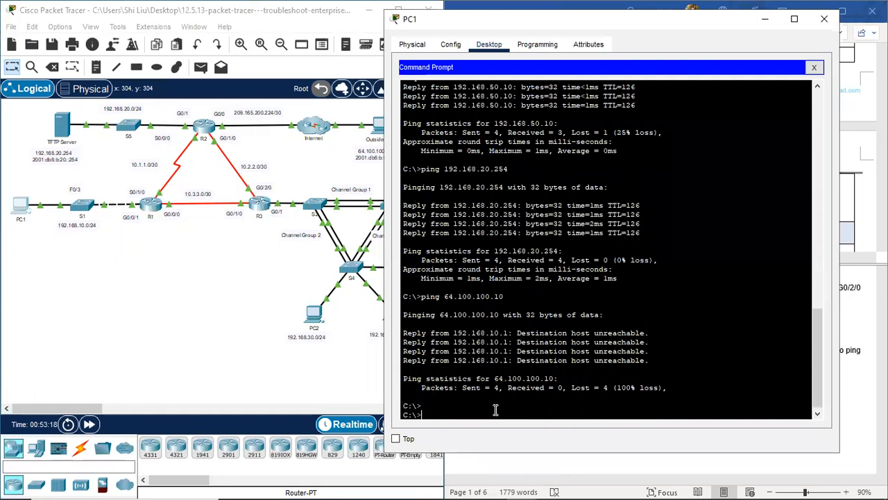
type("ping 64.100.100.10")
key("Return")
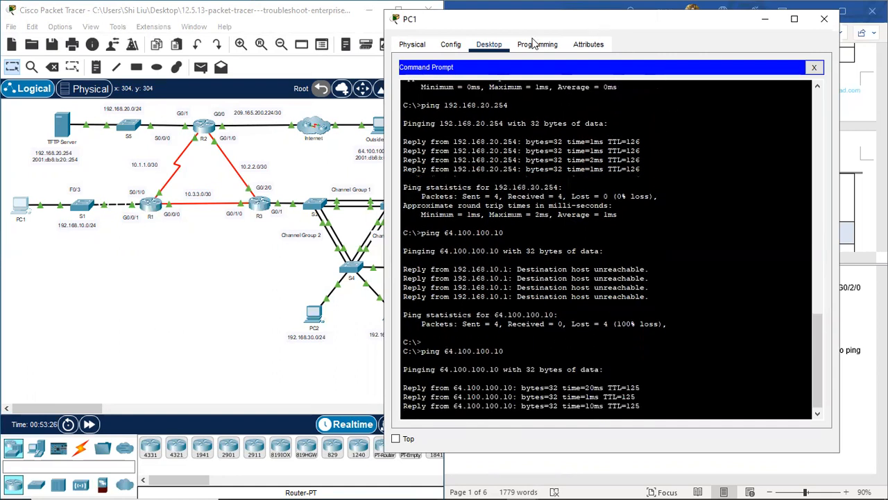
left_click_drag(607, 19, 236, 59)
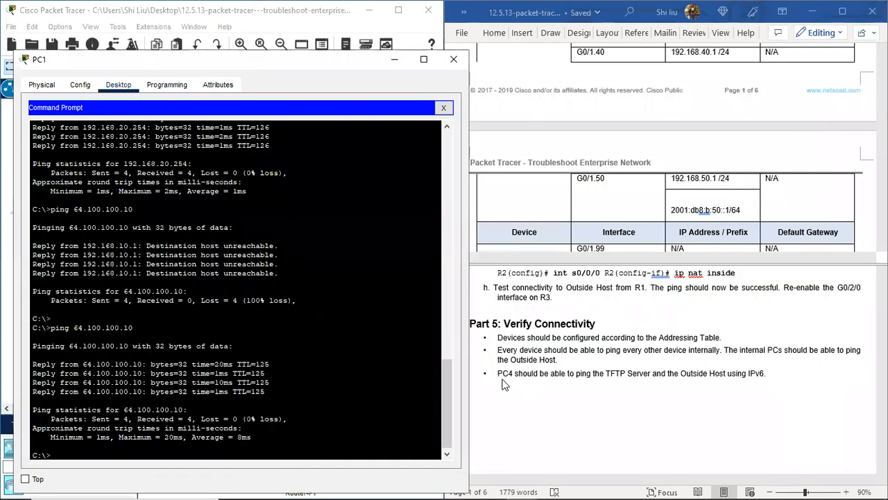
left_click(454, 61)
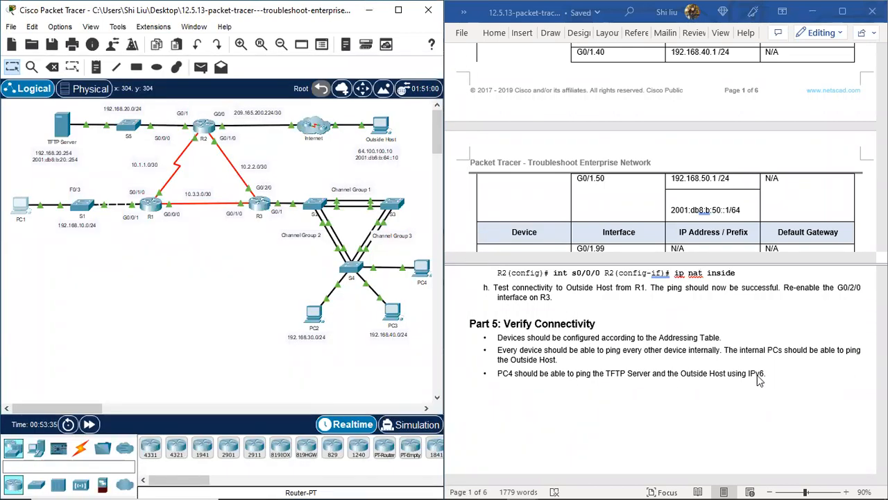
Step: Open PC4's command prompt and test IPv6 connectivity to the TFTP Server with "ping 2001:db8:b:20::254"
left_click(422, 270)
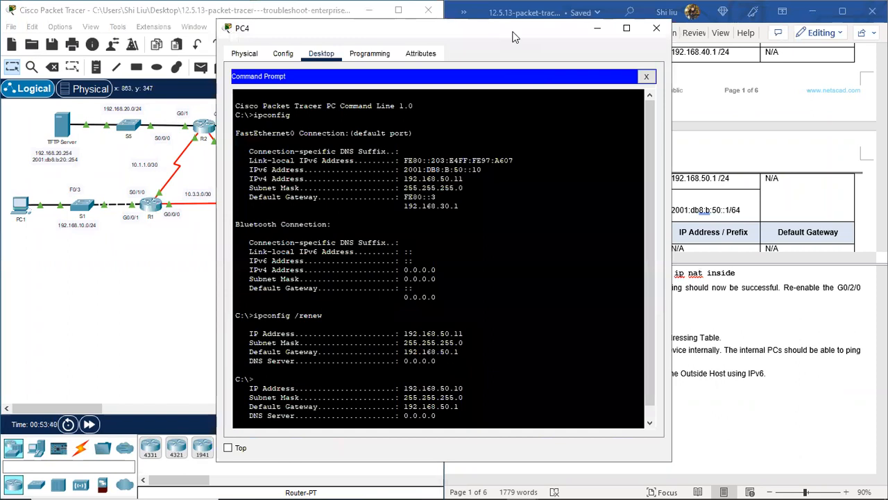
left_click_drag(513, 37, 608, 35)
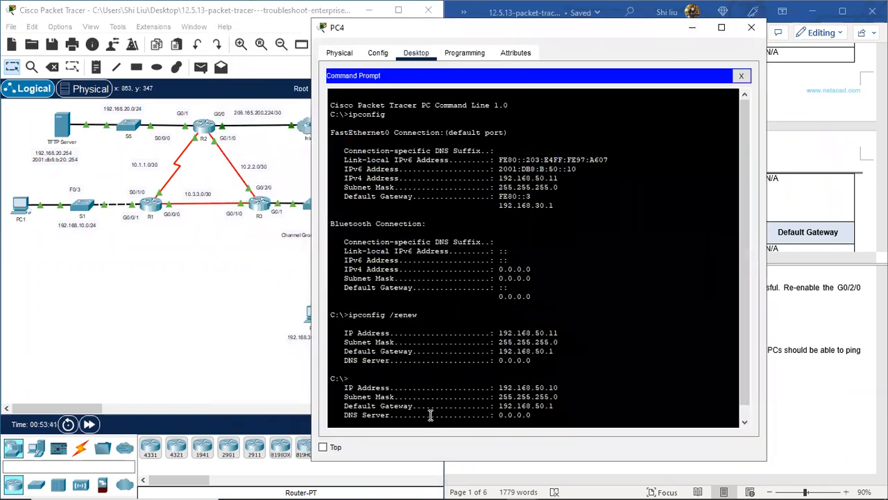
key("Return")
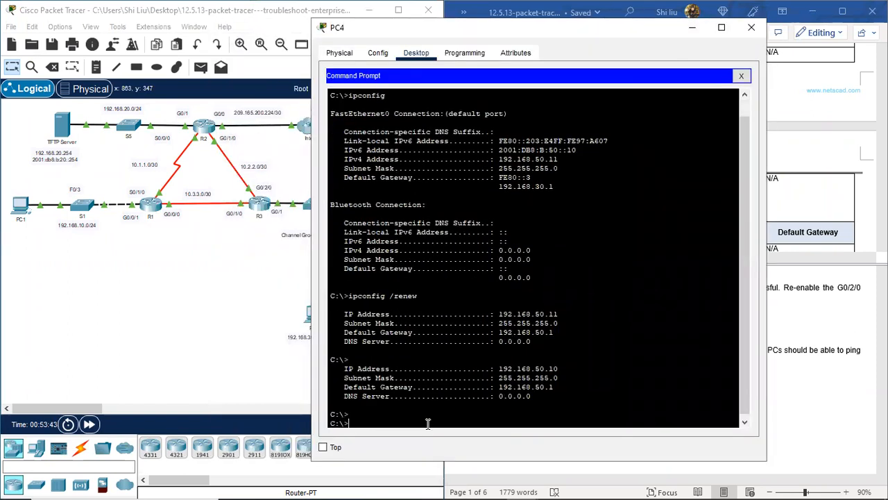
key("Return")
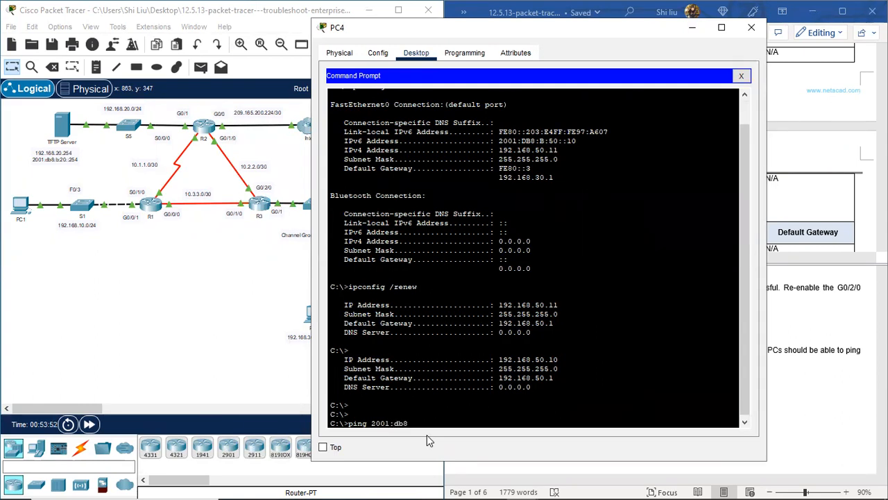
type("20::")
key("Return")
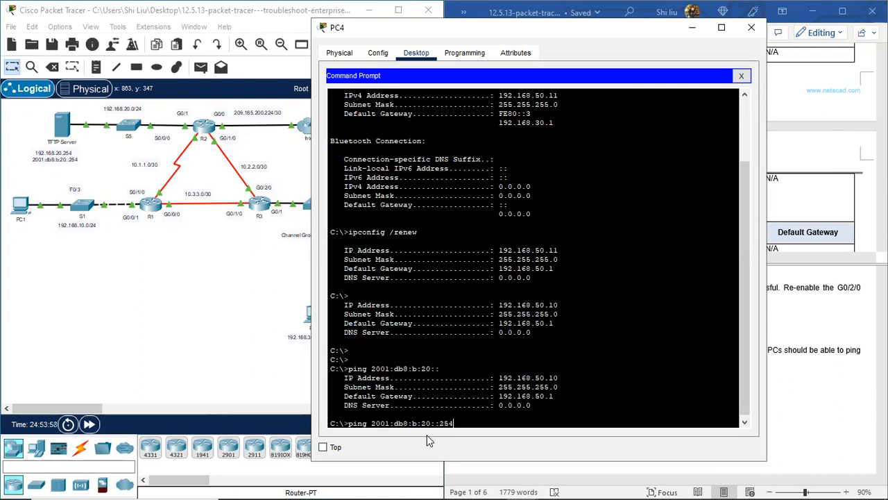
type("254")
key("Return")
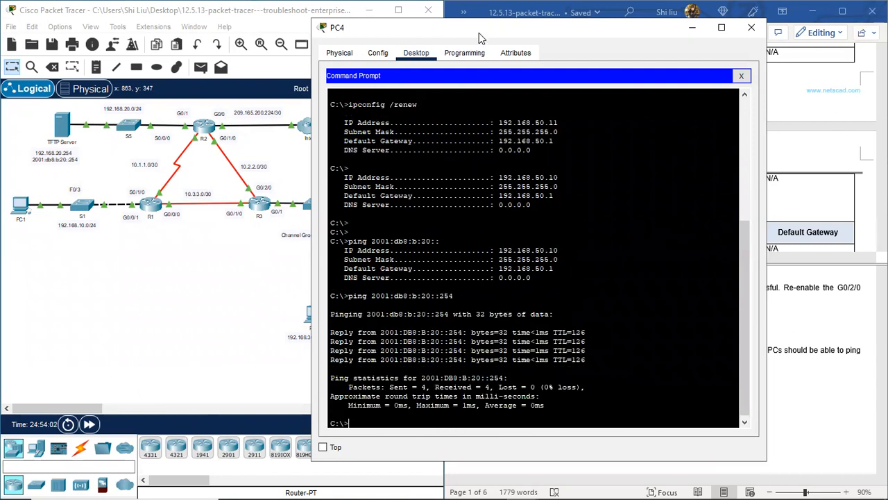
Step: Test PC4's IPv6 connectivity to the Outside Host with "ping 2001:db8:b:64::10", and close PC4's window
key("super+Right")
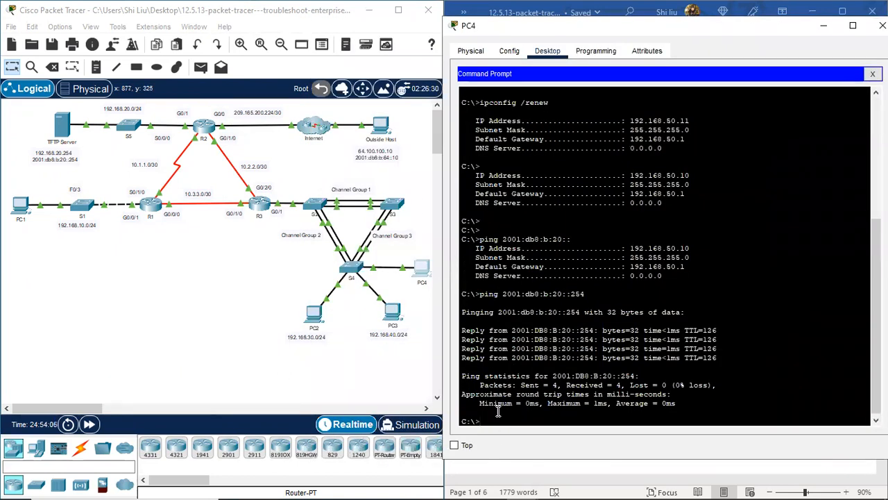
key("Up")
type("64::10")
key("Return")
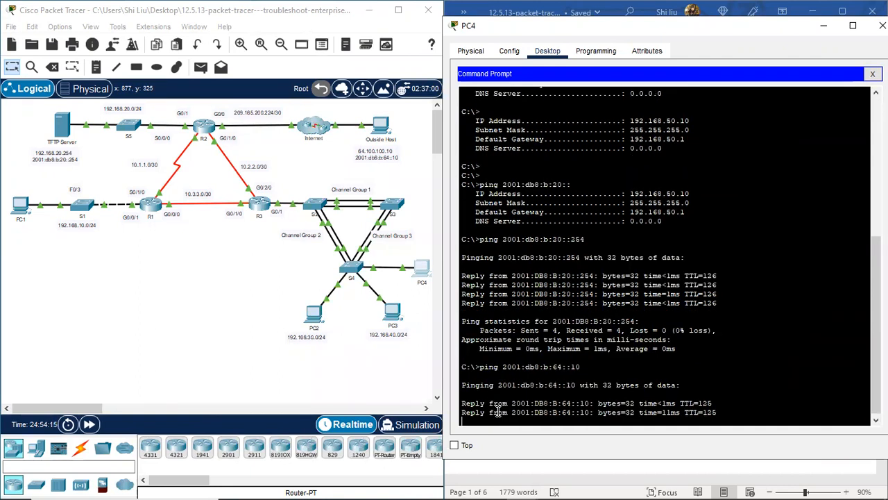
left_click_drag(745, 31, 689, 30)
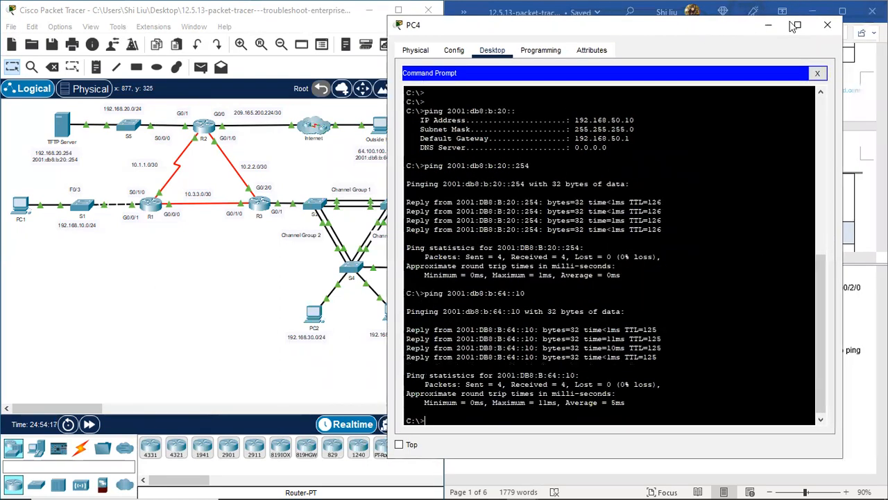
left_click(827, 25)
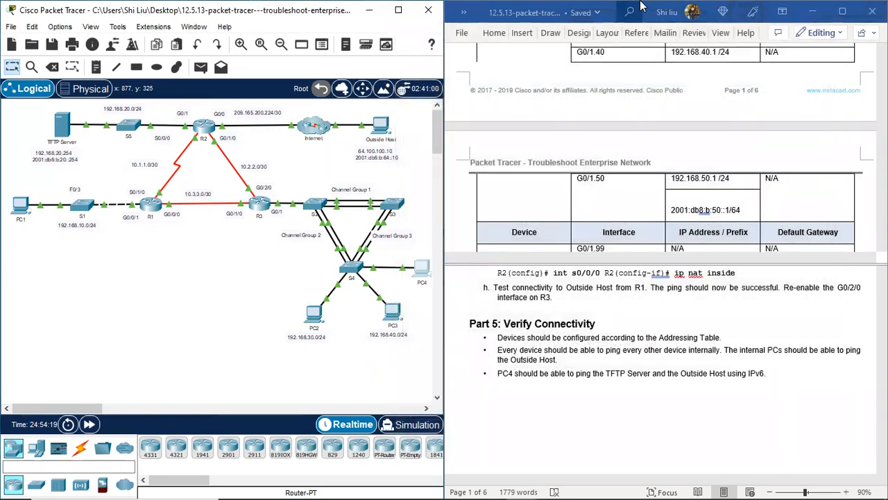
Step: Move the Word instructions document aside and minimize it to view the PT Activity window's completion status
left_click(659, 12)
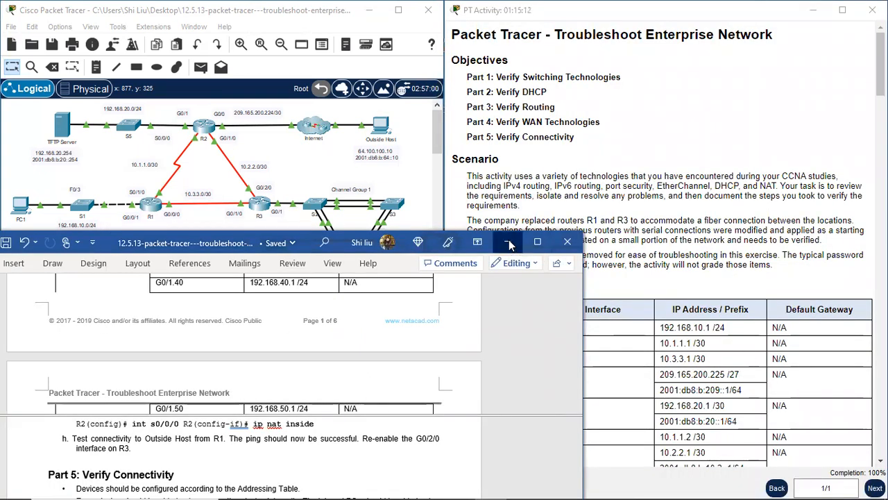
left_click(509, 242)
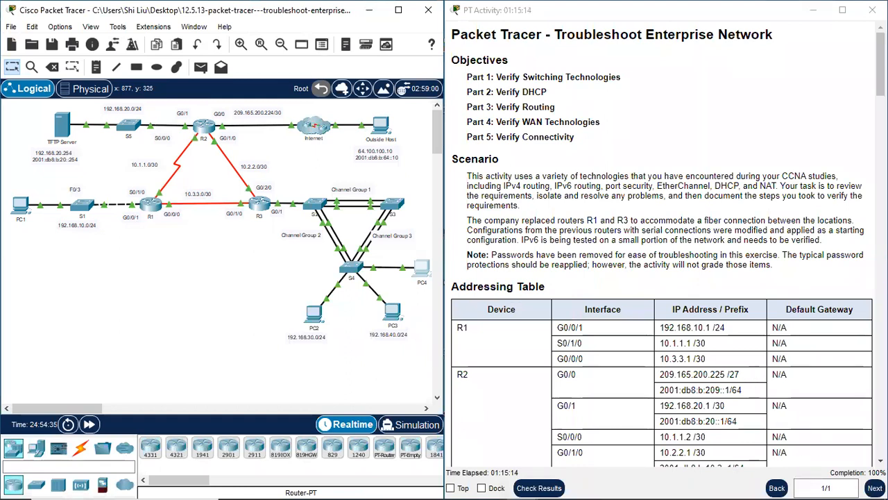